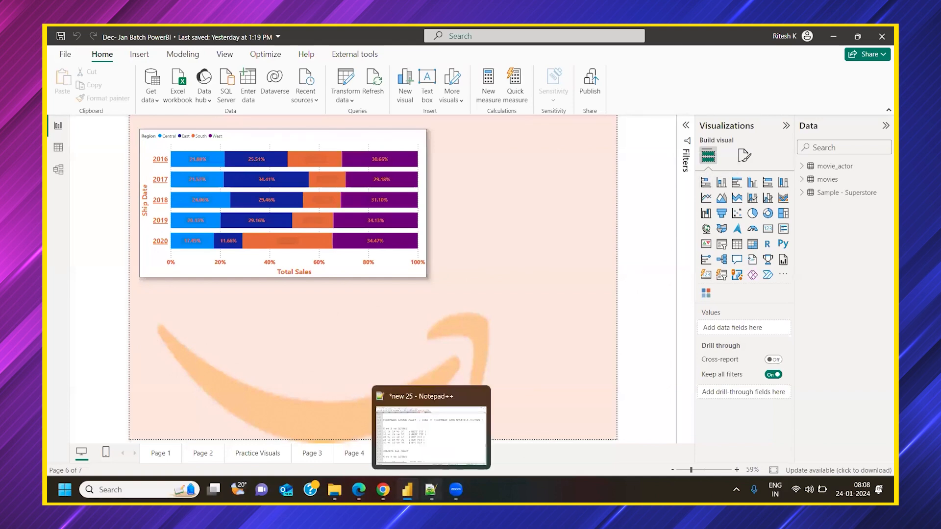
# Switch to Notepad++ and review the chart usability notes, covering the stacked and clustered column and bar charts.
pyautogui.click(393, 272)
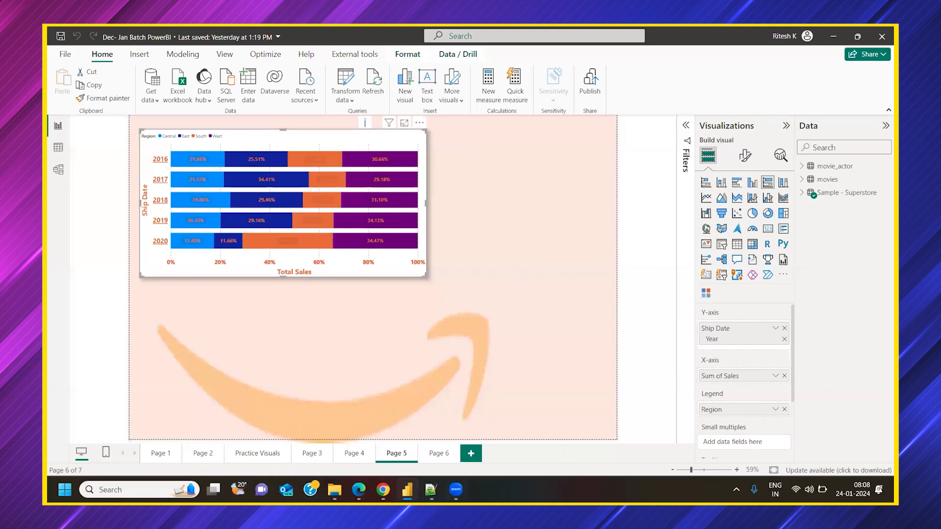
pyautogui.moveTo(432, 490)
pyautogui.click(432, 432)
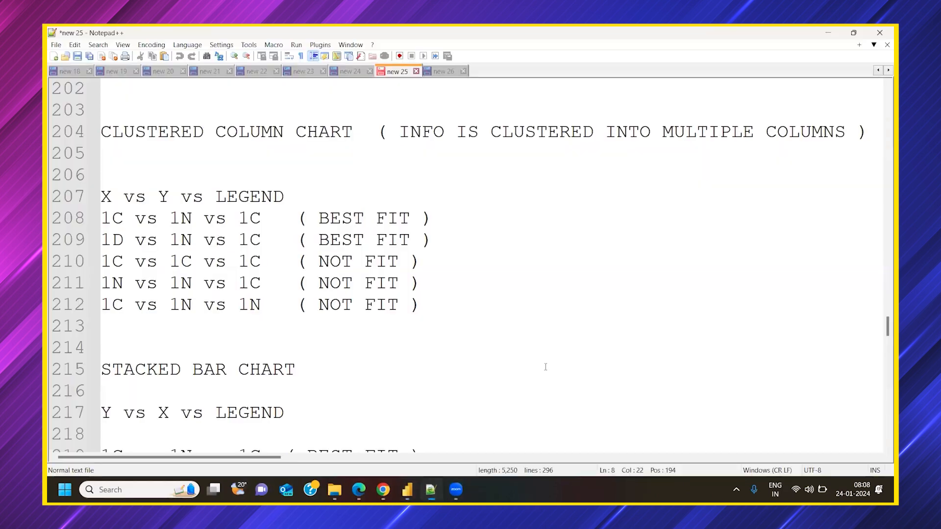
pyautogui.scroll(9, 199, 197)
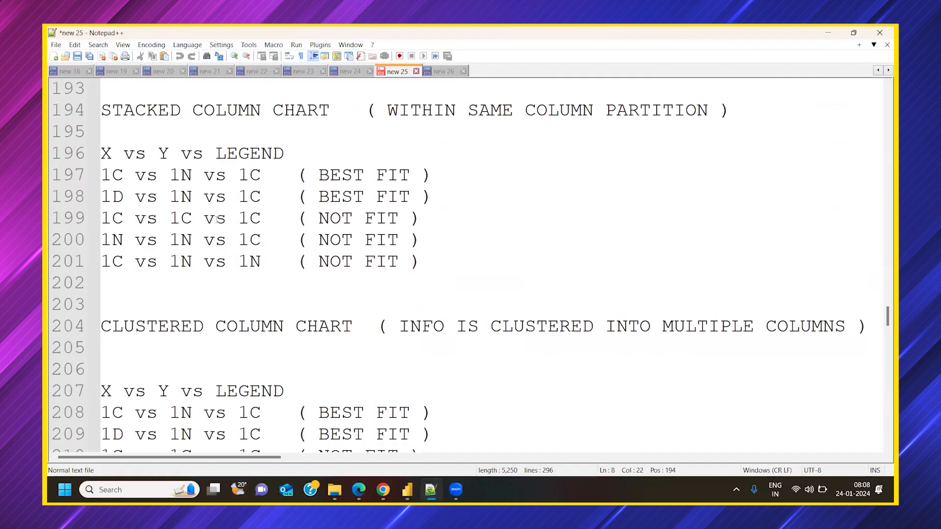
pyautogui.scroll(-3, 231, 266)
pyautogui.scroll(-2, 231, 266)
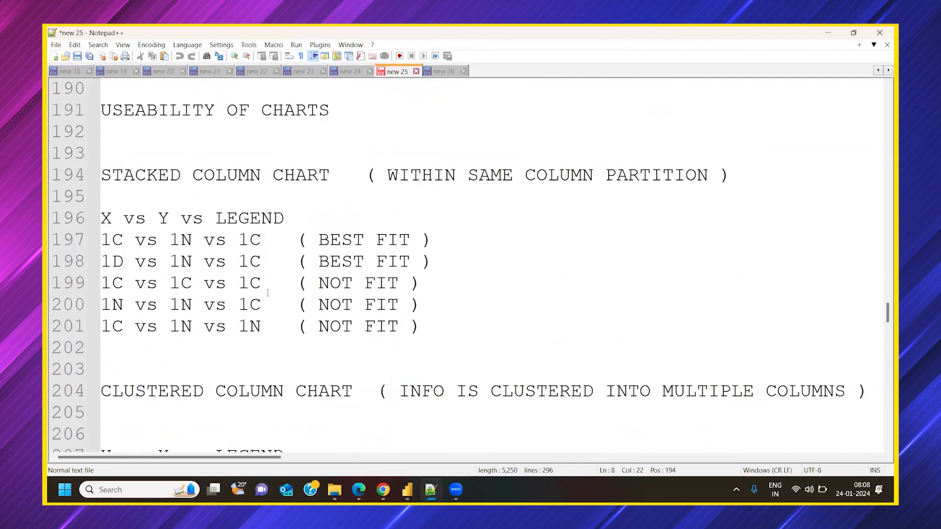
pyautogui.scroll(-1, 267, 291)
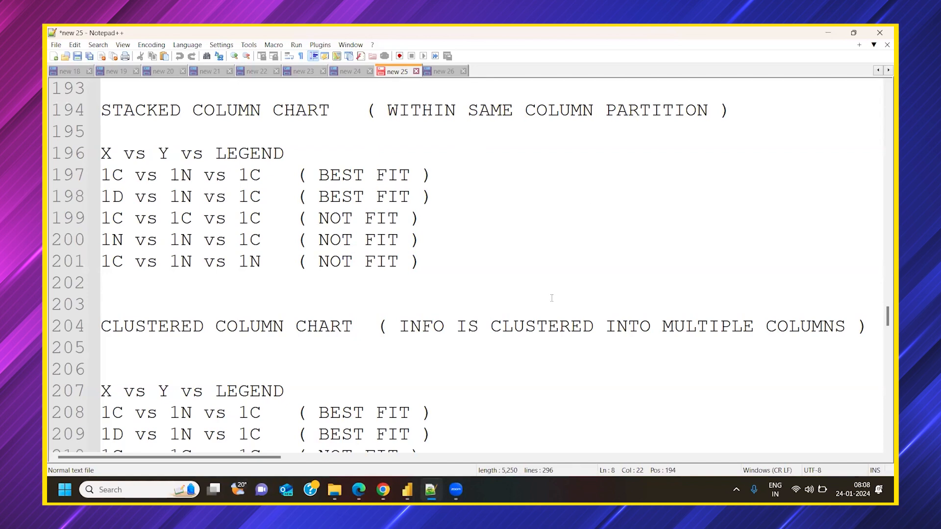
pyautogui.scroll(-2, 526, 294)
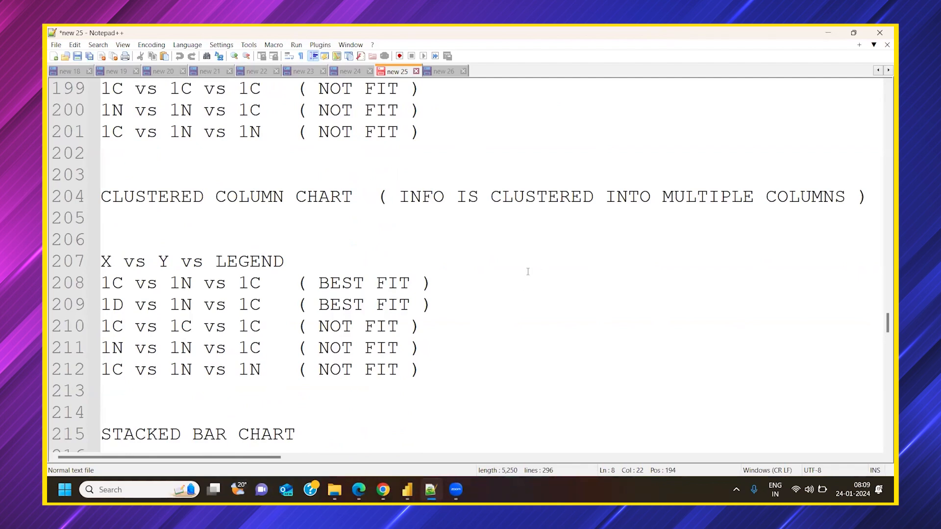
pyautogui.scroll(-5, 525, 277)
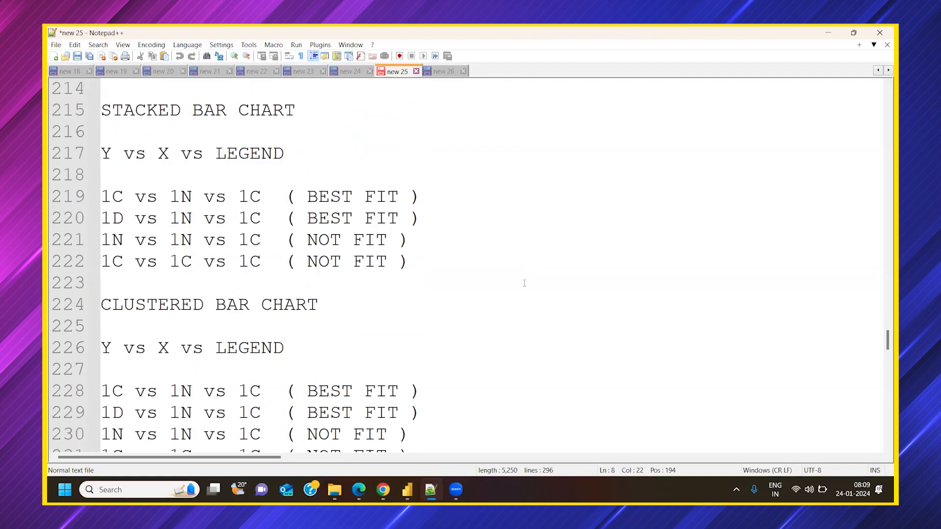
pyautogui.scroll(-5, 524, 283)
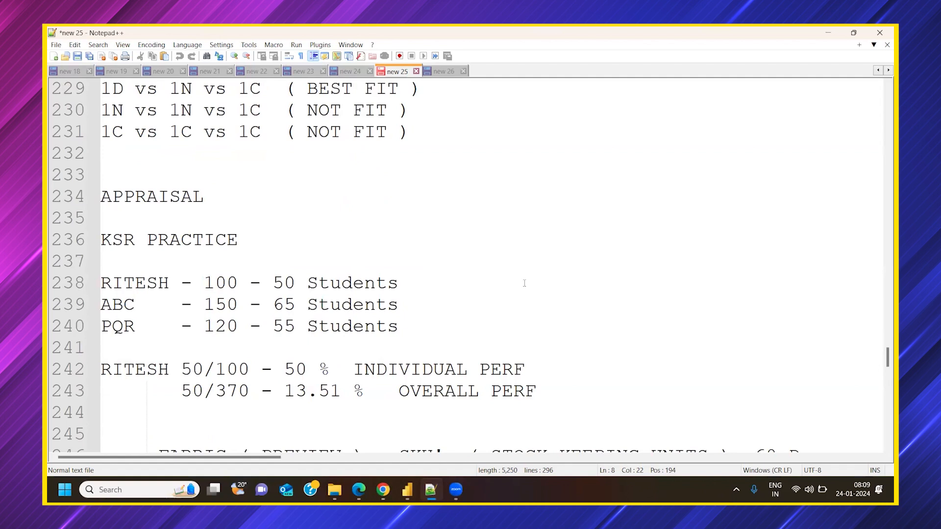
pyautogui.scroll(-2, 525, 283)
pyautogui.scroll(4, 524, 283)
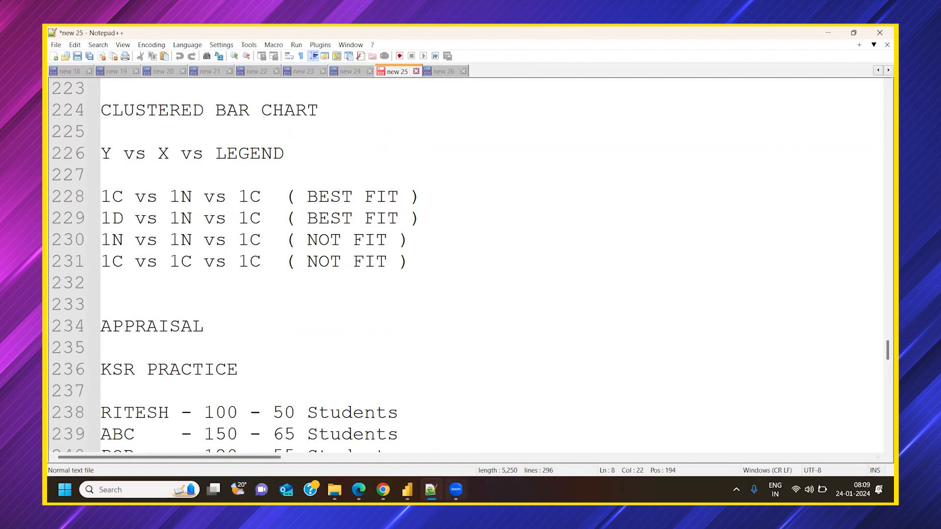
# Switch to Power BI and enlarge the 100% stacked bar chart on Page 5 down to about the middle of the background logo.
pyautogui.click(408, 489)
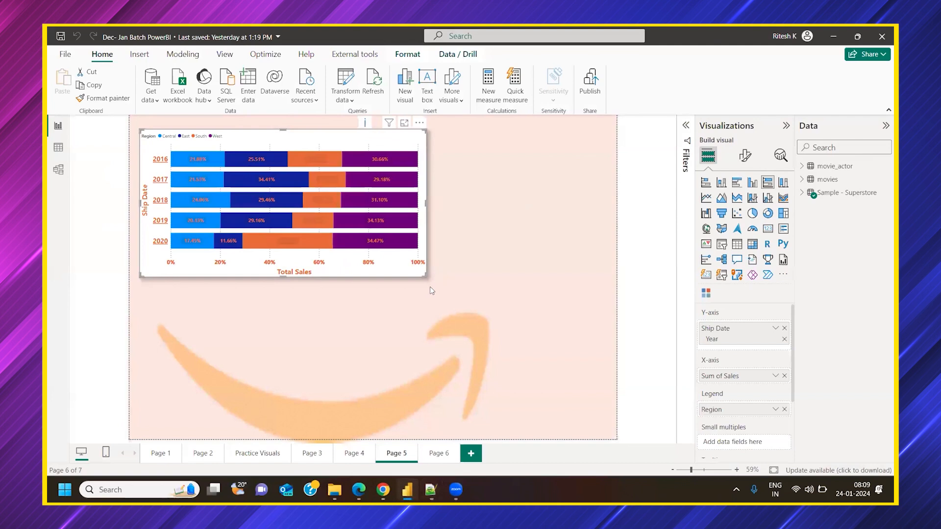
pyautogui.moveTo(424, 277); pyautogui.dragTo(545, 345)
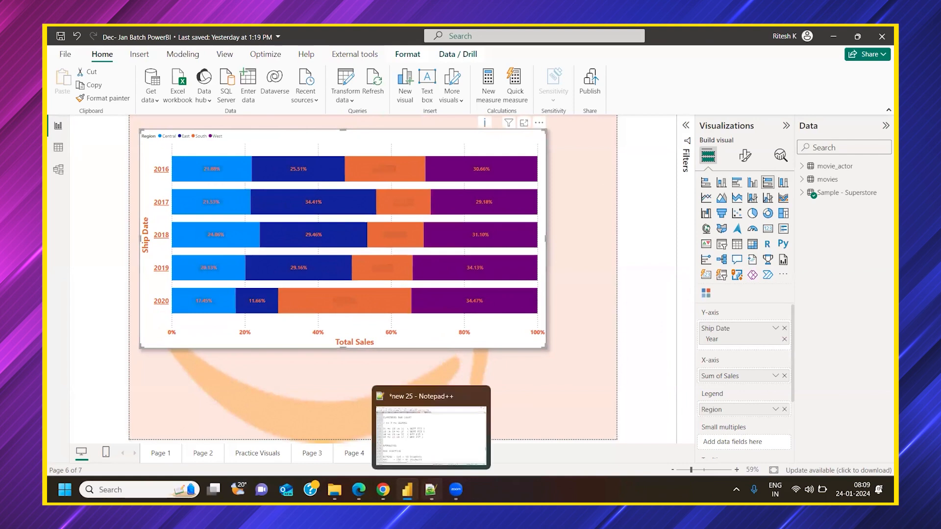
# Return to Notepad++ and highlight the INDIVIDUAL PERF and OVERALL PERF labels in the APPRAISAL notes.
pyautogui.click(431, 490)
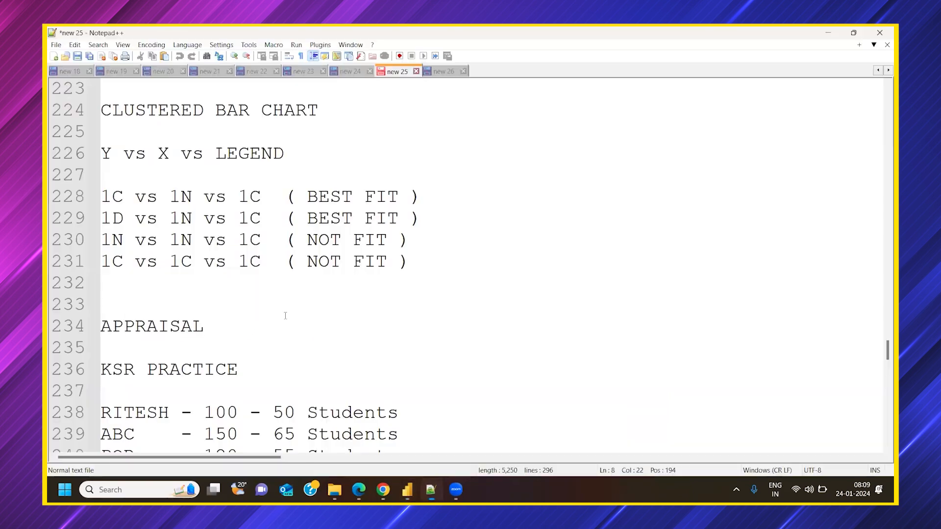
pyautogui.scroll(-2, 306, 312)
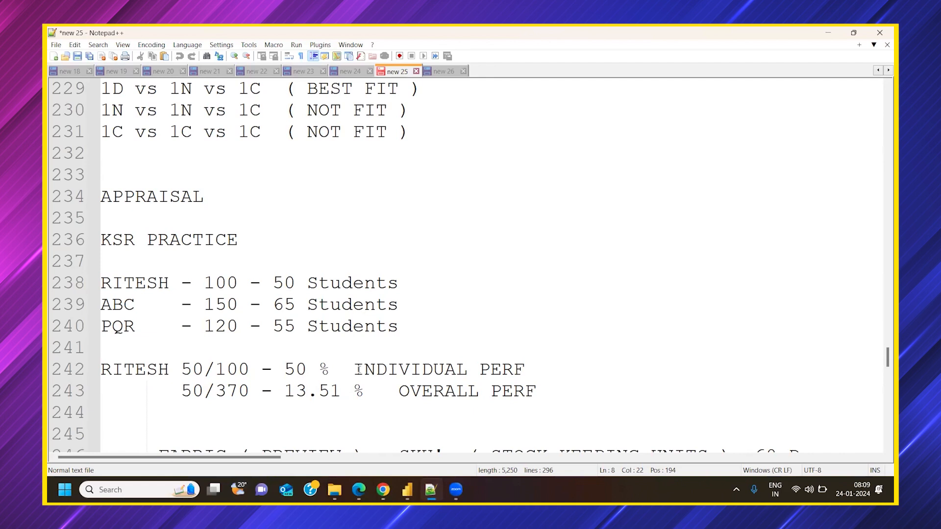
pyautogui.scroll(-1, 340, 372)
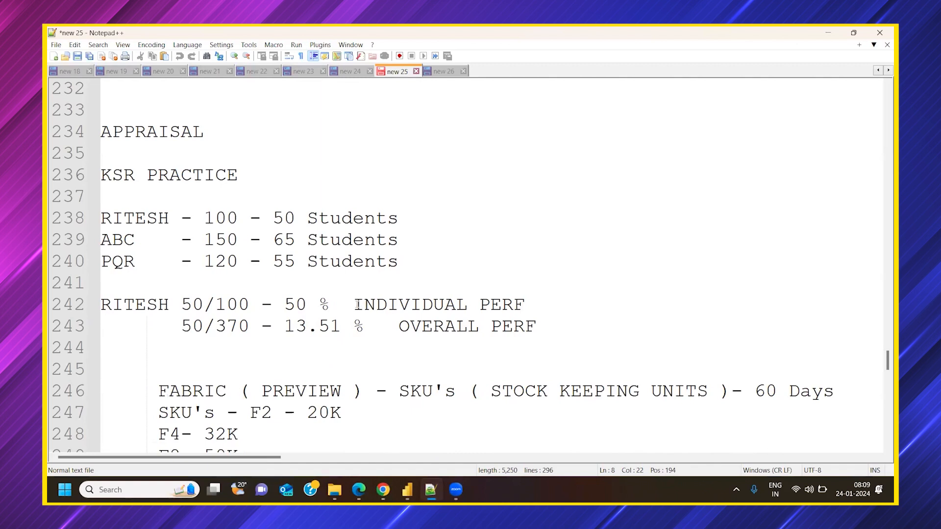
pyautogui.moveTo(358, 305); pyautogui.dragTo(525, 304)
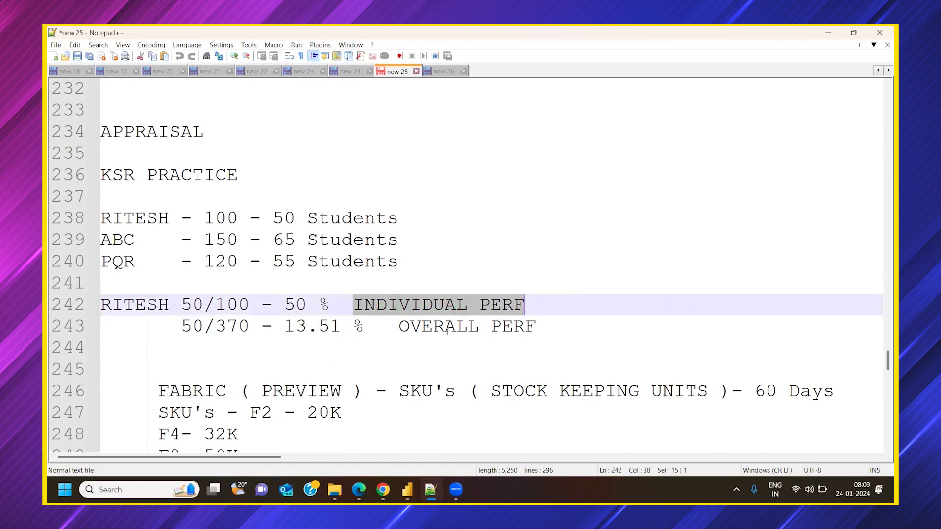
pyautogui.moveTo(401, 326); pyautogui.dragTo(537, 327)
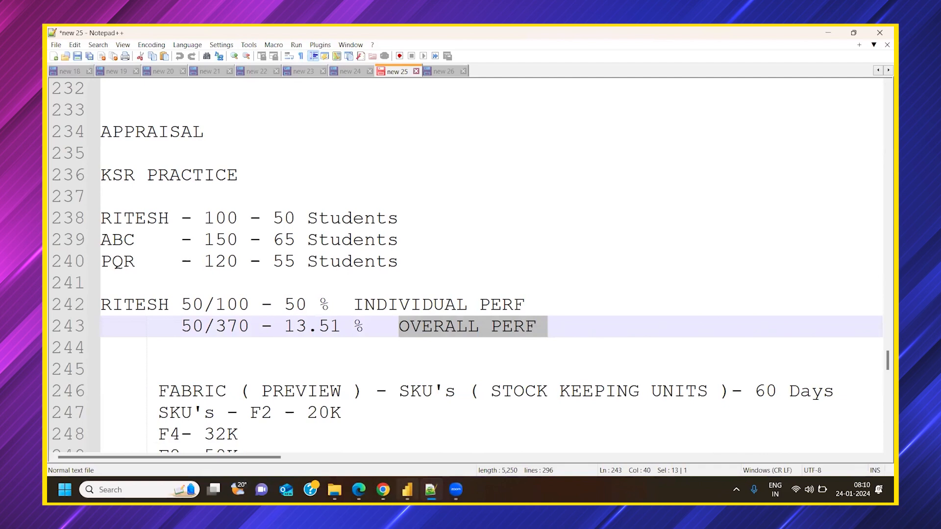
# Look at the stacked bar chart in Power BI again and compare it with the APPRAISAL notes in Notepad++.
pyautogui.click(407, 489)
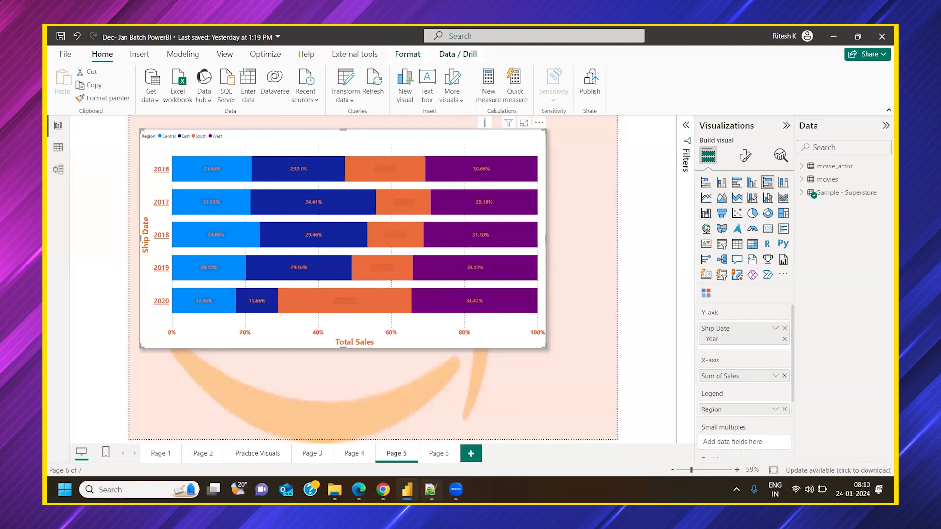
pyautogui.click(431, 489)
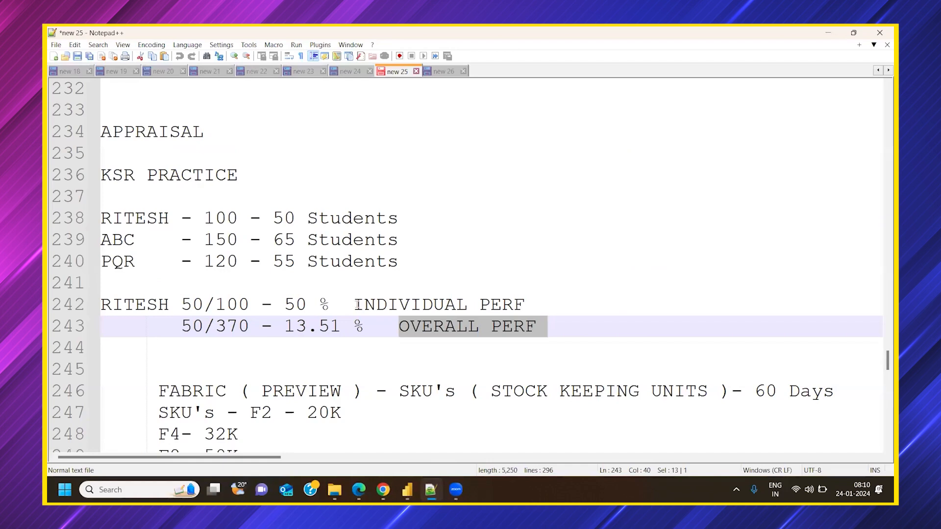
pyautogui.scroll(-4, 380, 261)
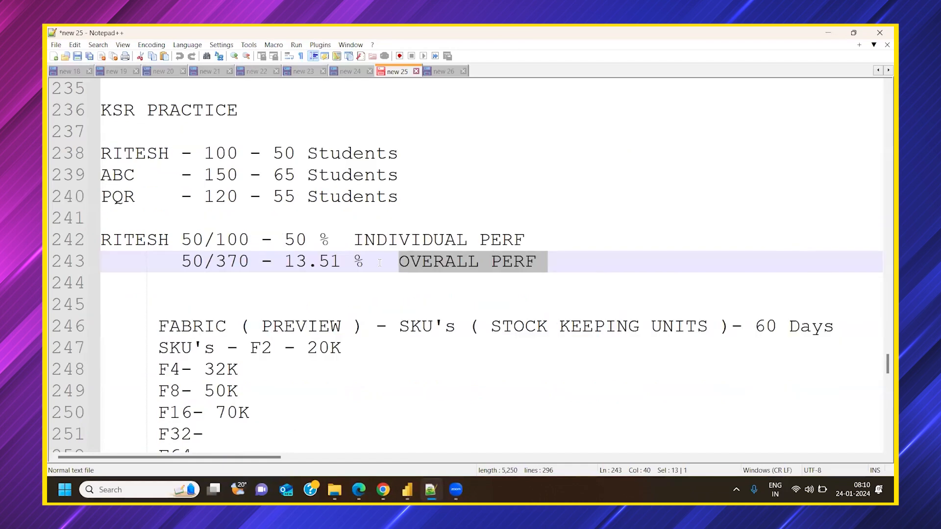
pyautogui.scroll(-1, 380, 263)
pyautogui.scroll(6, 380, 263)
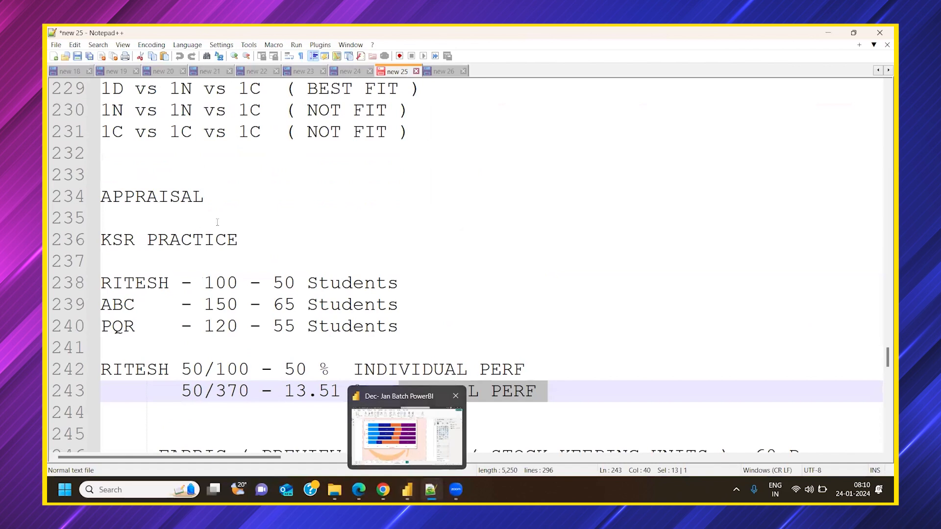
# Insert blank lines between the clustered bar chart notes and the APPRAISAL section, and add the heading INDIAN CRICKET there.
pyautogui.scroll(1, 243, 225)
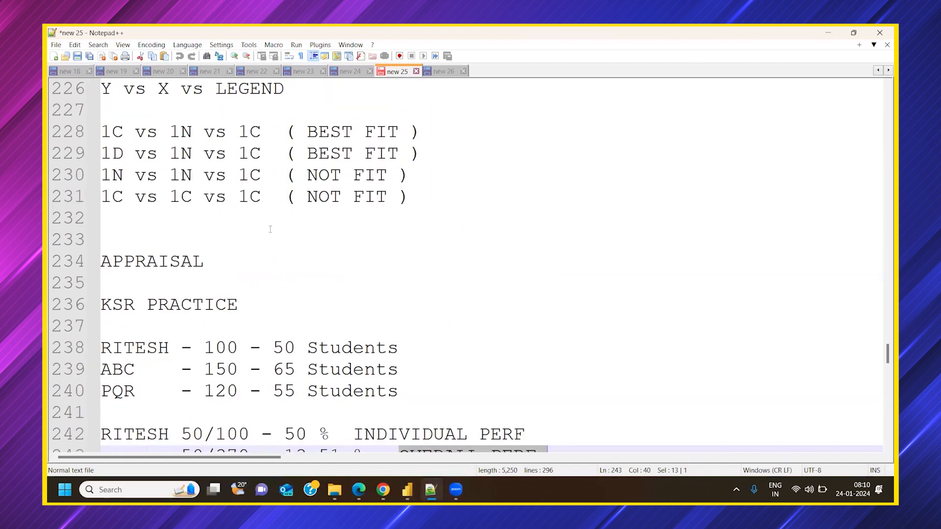
pyautogui.click(157, 218)
pyautogui.press('Return')
pyautogui.press('Return')
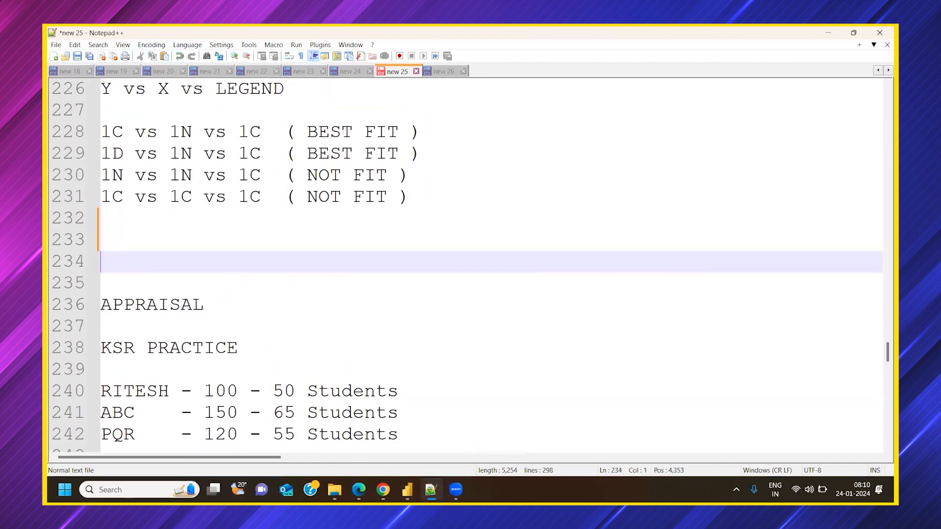
pyautogui.press('Return')
pyautogui.press('Return')
pyautogui.press('Return')
pyautogui.press('Return')
pyautogui.press('Return')
pyautogui.press('Up')
pyautogui.press('Up')
pyautogui.press('Up')
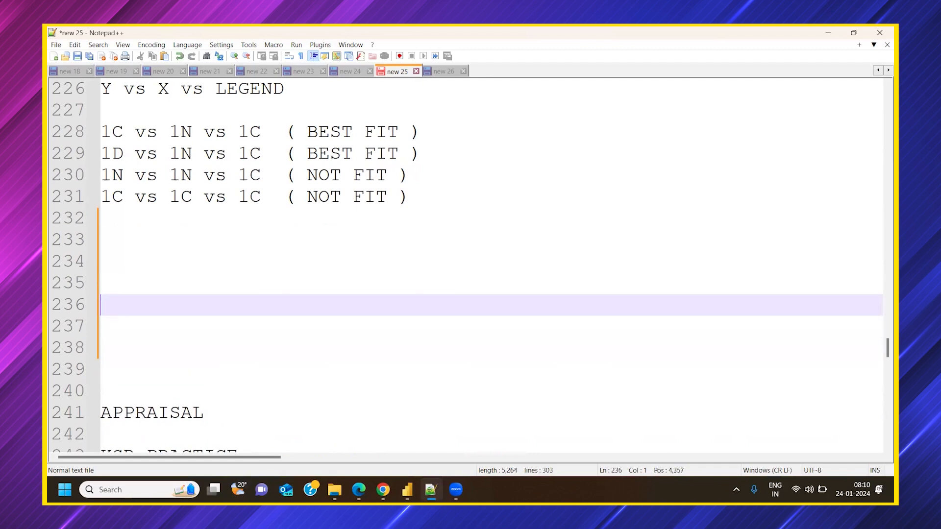
pyautogui.press('Return')
pyautogui.press('Return')
pyautogui.press('Up')
pyautogui.press('Up')
pyautogui.write('INDIAN CRICKET')
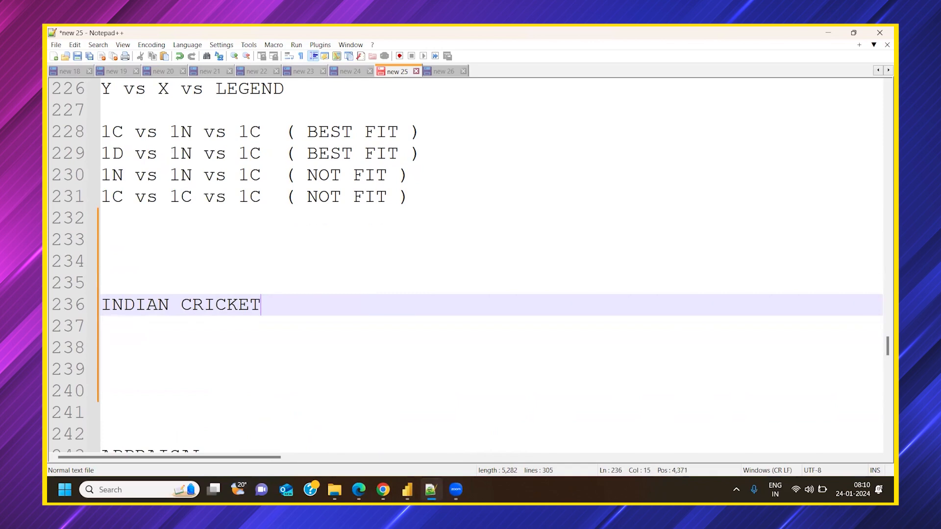
# List SACHIN, VIRAT and ROHIT on separate lines below the INDIAN CRICKET heading, leaving one blank line after it.
pyautogui.press('Return')
pyautogui.press('Return')
pyautogui.scroll(-1, 156, 239)
pyautogui.press('Return')
pyautogui.press('Up')
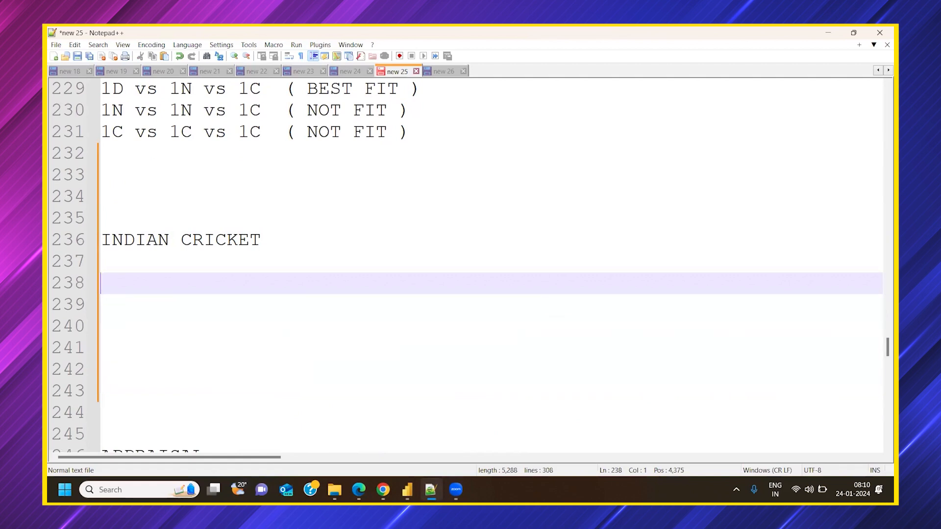
pyautogui.write('SA')
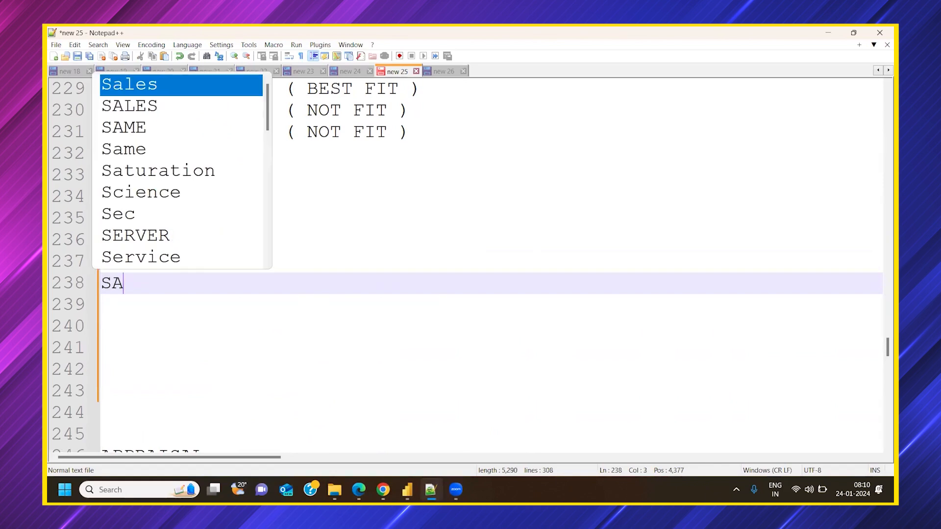
pyautogui.write('CHIN')
pyautogui.press('Return')
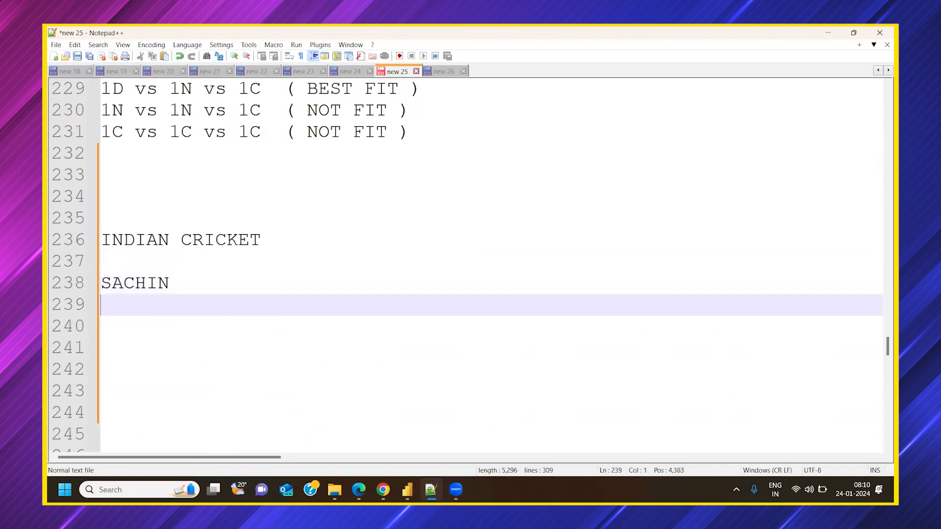
pyautogui.write('VIRAT')
pyautogui.press('Return')
pyautogui.write('ROHIT')
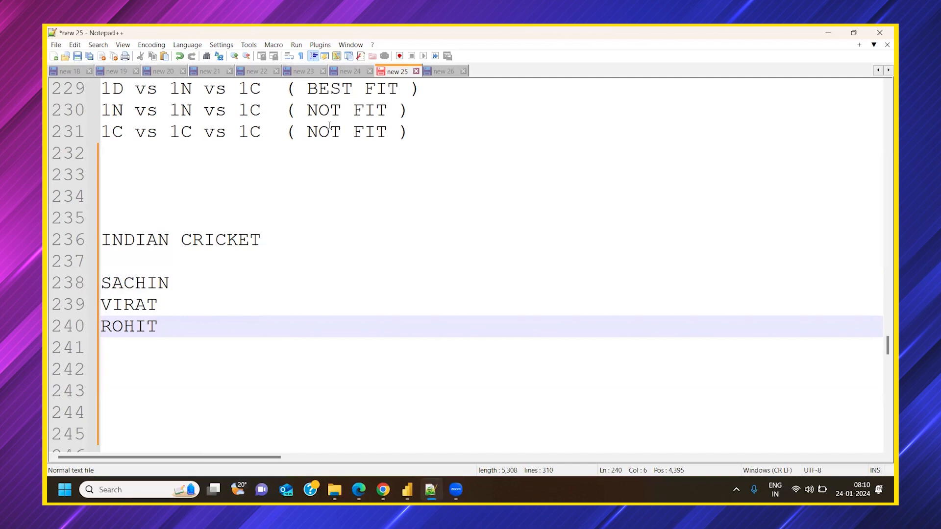
# Extend the SACHIN line with "- 51 HUNDRED TEST".
pyautogui.click(219, 280)
pyautogui.write('- 51')
pyautogui.write('TES')
pyautogui.press('BackSpace')
pyautogui.press('BackSpace')
pyautogui.press('BackSpace')
pyautogui.write('HUNDRED TEST')
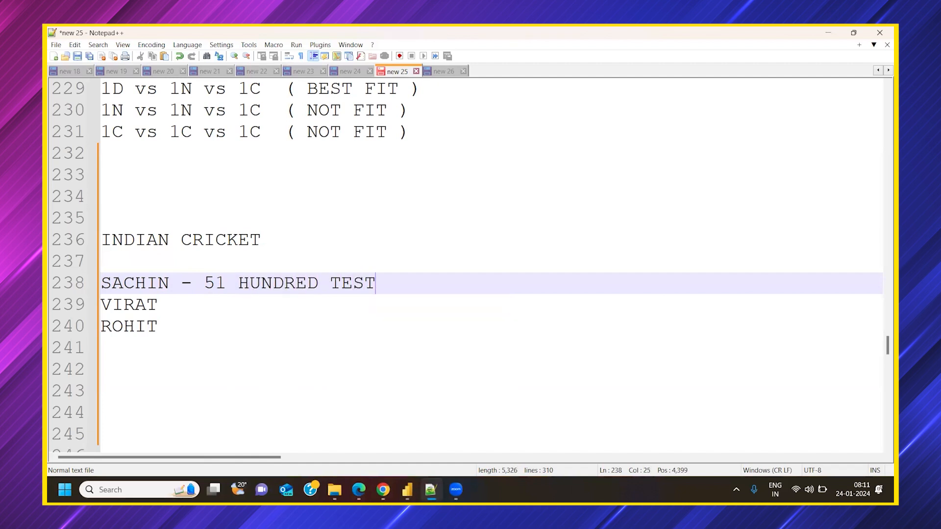
# Extend the VIRAT line with "- 50 HUNDRED ODI".
pyautogui.click(188, 309)
pyautogui.write('-')
pyautogui.press('Insert')
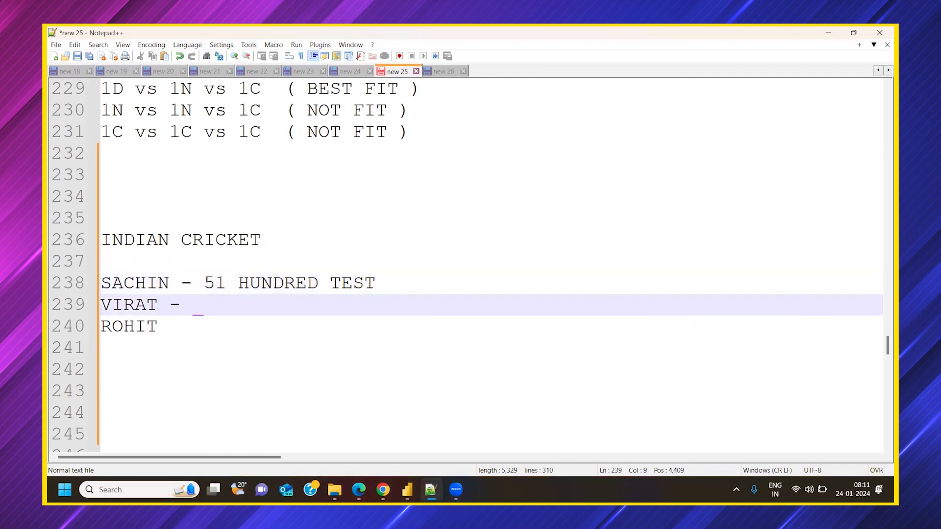
pyautogui.write('50 HUNDRE')
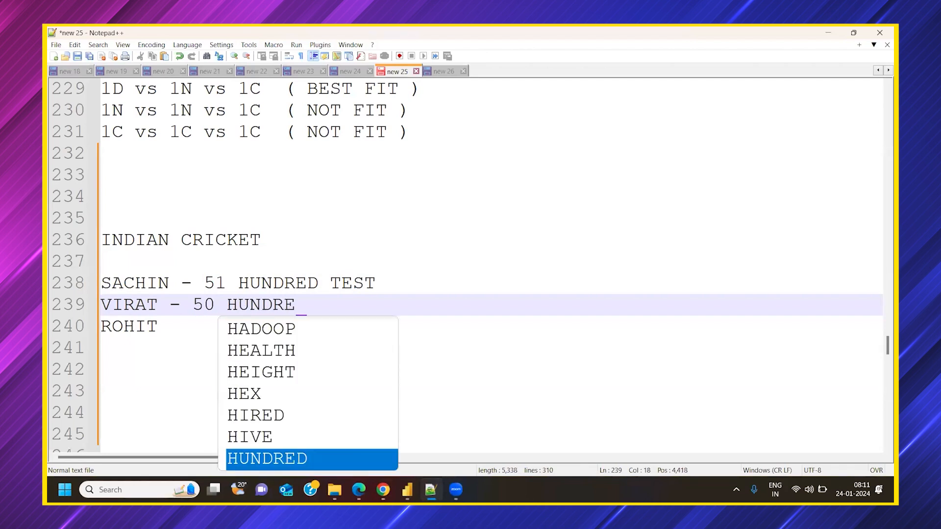
pyautogui.write('D ODI')
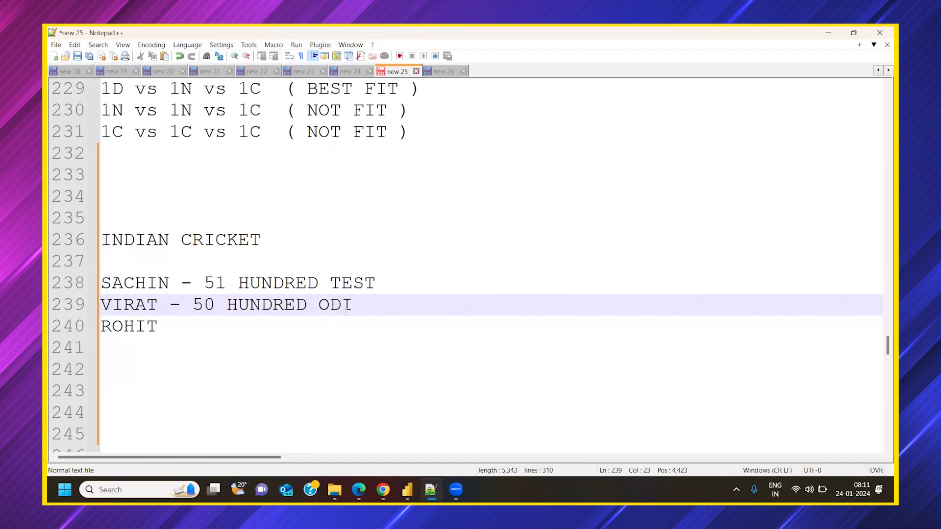
# Extend the ROHIT line with "- 36 HUNDRED ODI".
pyautogui.click(228, 334)
pyautogui.write('-')
pyautogui.press('BackSpace')
pyautogui.write('- ')
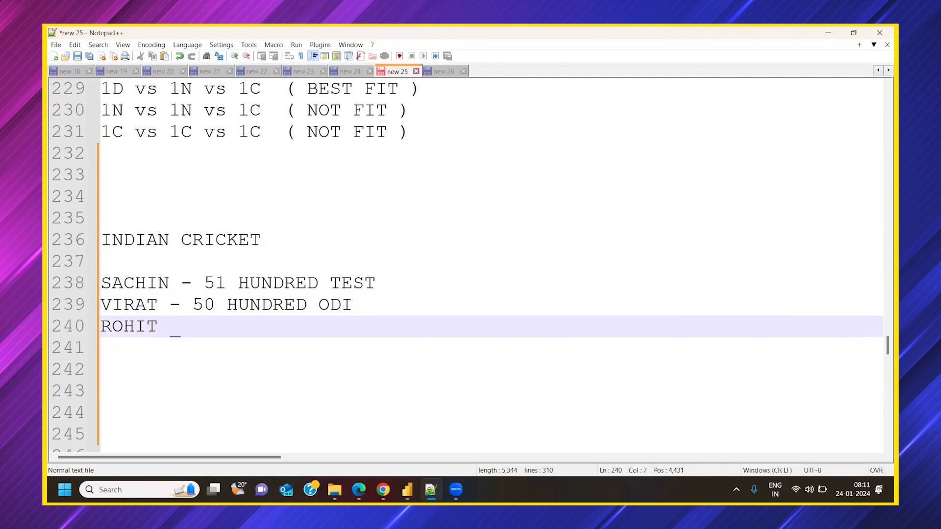
pyautogui.write('36 HUN')
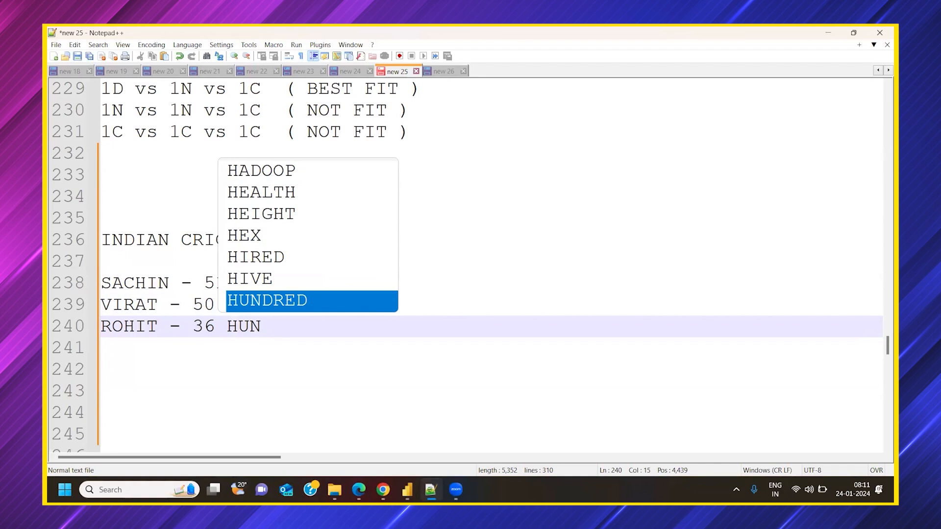
pyautogui.press('Return')
pyautogui.write('ODI')
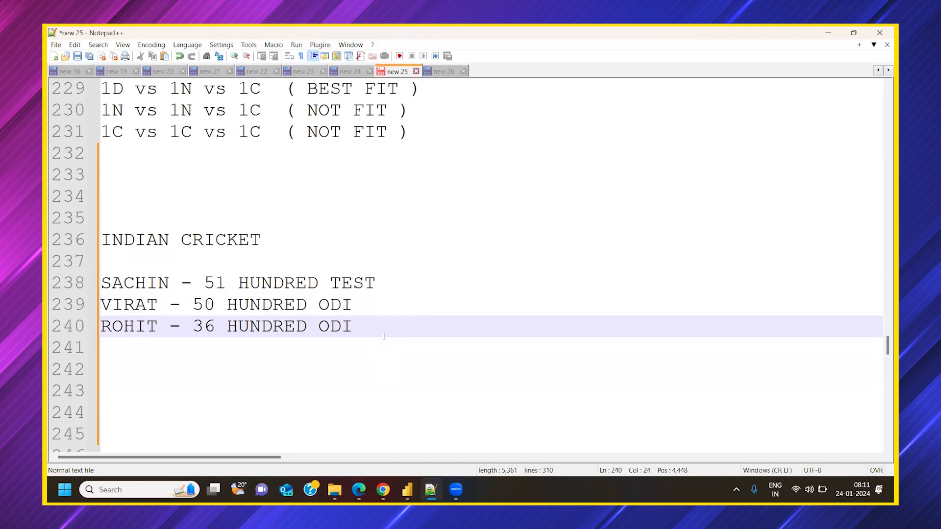
# Add the line "12-14 ODI TEST CRICKET" below the three player lines, with a blank line before and after it.
pyautogui.click(316, 240)
pyautogui.moveTo(367, 330); pyautogui.dragTo(103, 261)
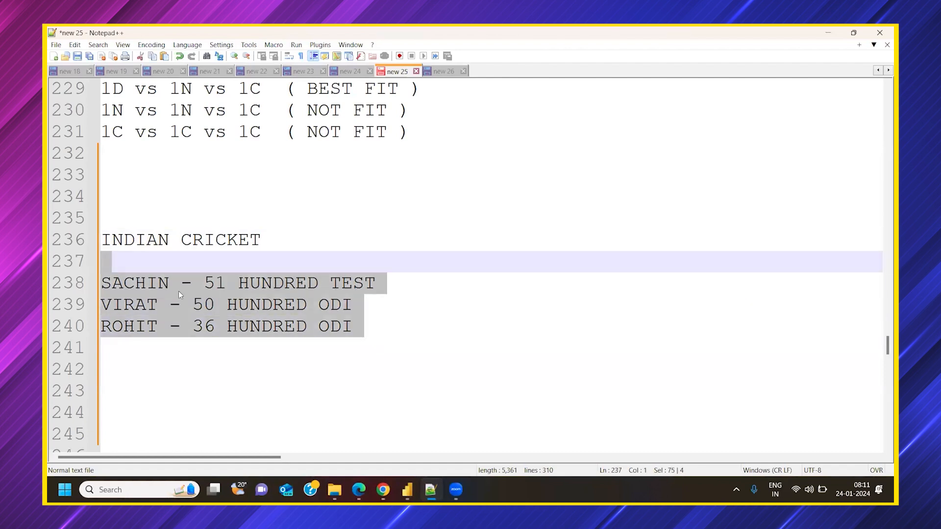
pyautogui.click(373, 327)
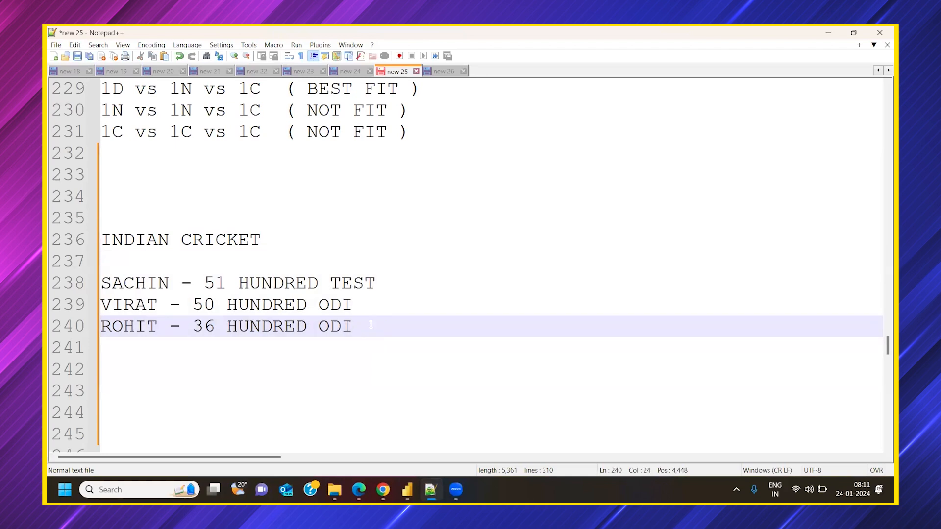
pyautogui.press('Return')
pyautogui.press('Return')
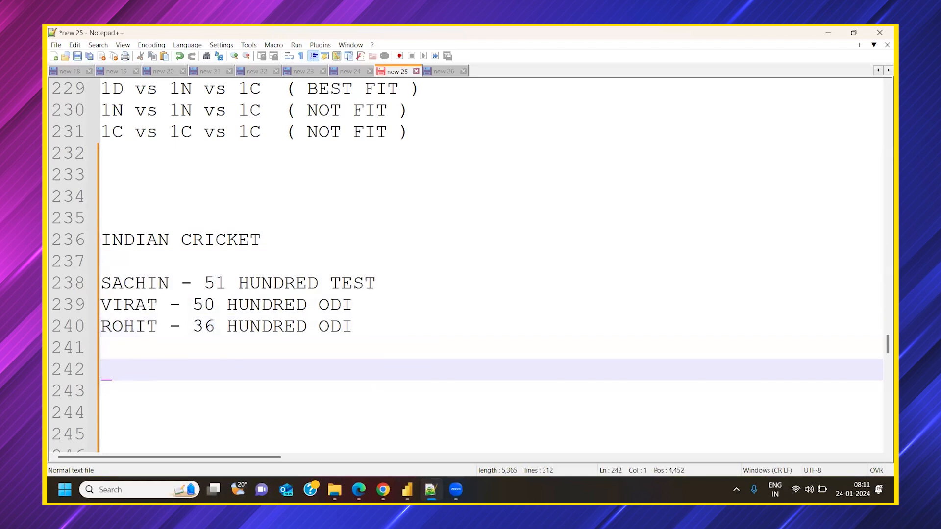
pyautogui.scroll(-1, 251, 305)
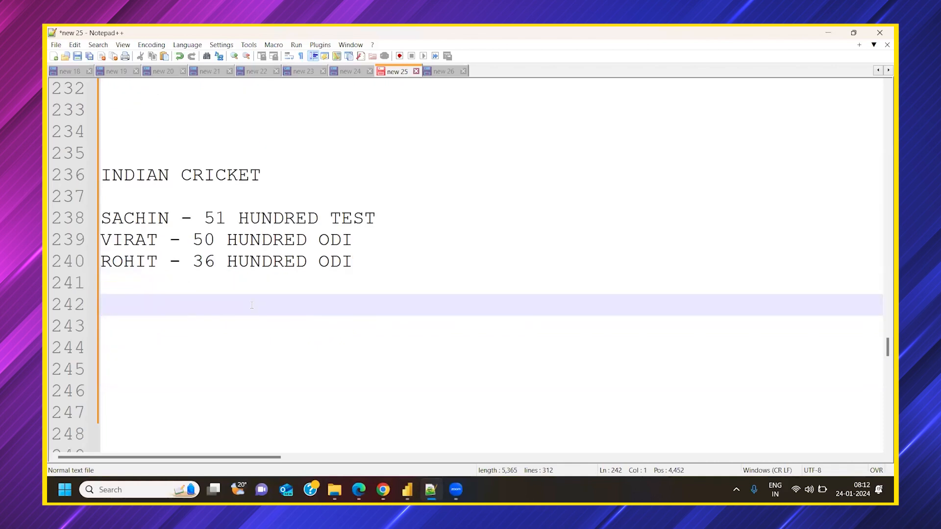
pyautogui.write('12-14 ODI TEST ')
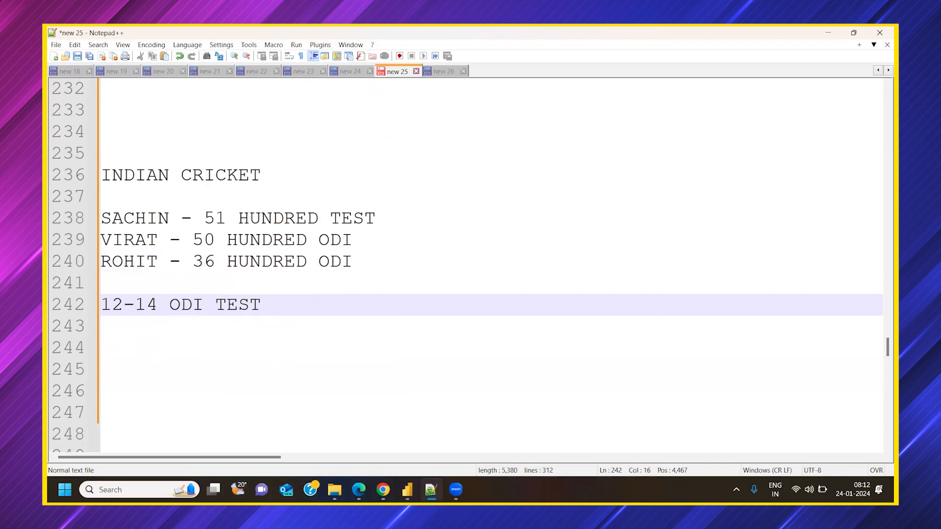
pyautogui.write('CRI')
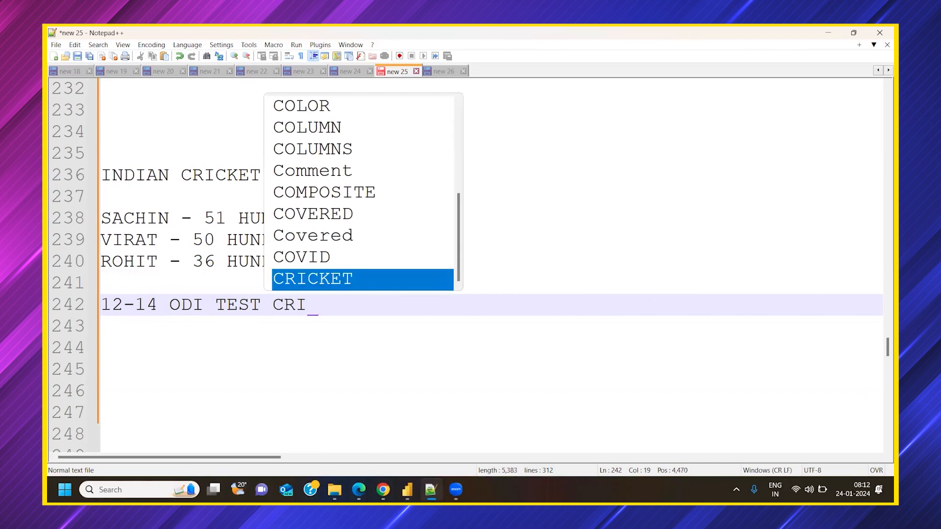
pyautogui.press('Return')
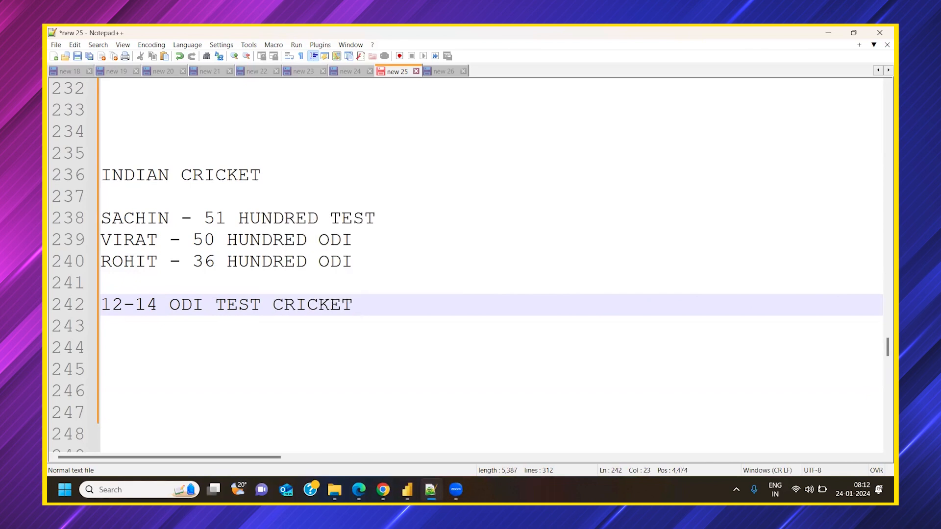
pyautogui.press('Return')
pyautogui.scroll(-1, 252, 305)
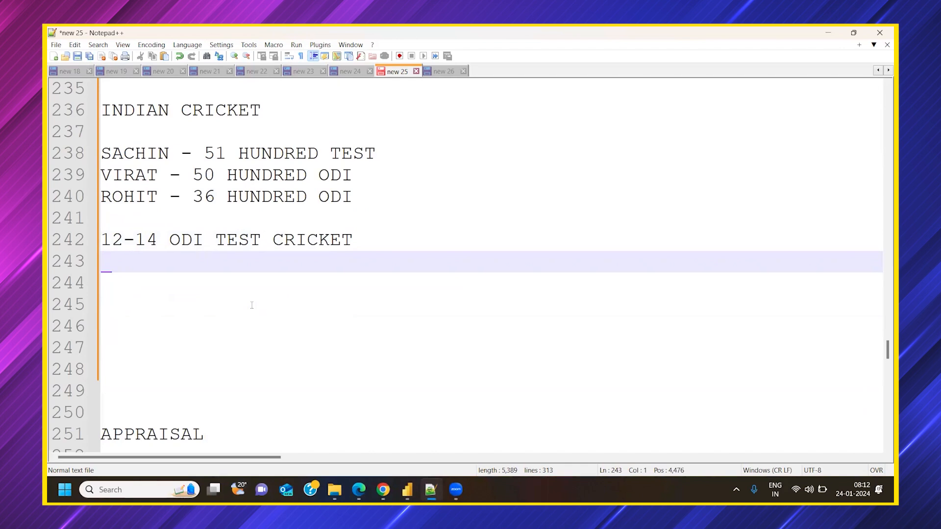
pyautogui.press('Return')
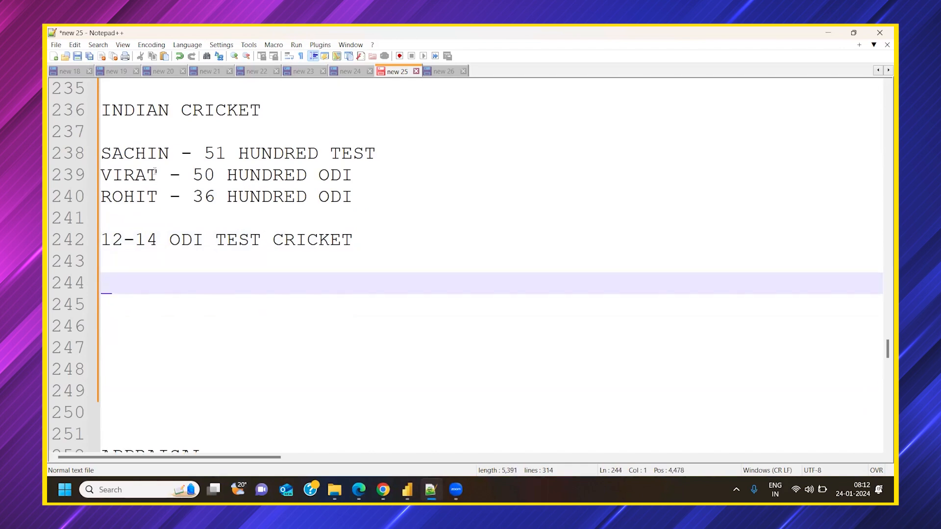
# Copy the SACHIN, VIRAT and ROHIT lines into the area below the "12-14 ODI TEST CRICKET" line.
pyautogui.moveTo(376, 206); pyautogui.dragTo(101, 153)
pyautogui.click(142, 282)
pyautogui.moveTo(374, 196); pyautogui.dragTo(101, 154)
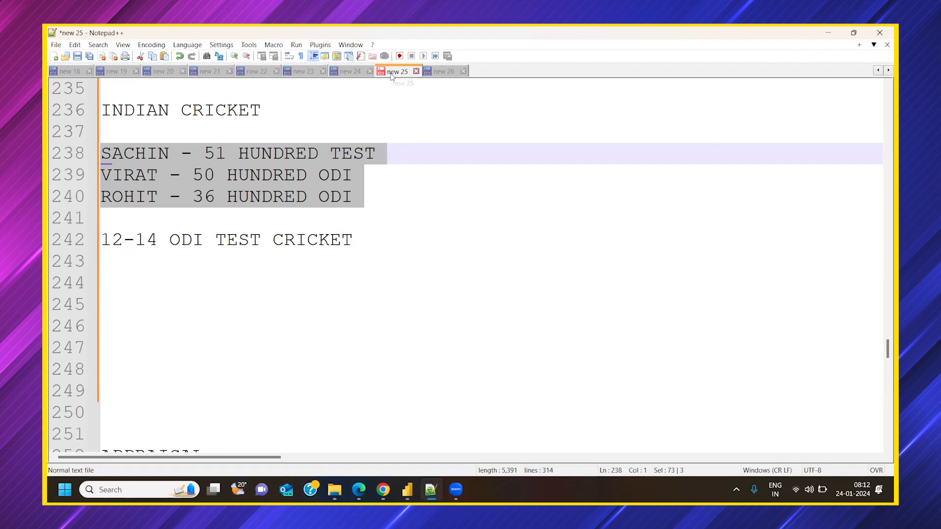
pyautogui.click(145, 270)
pyautogui.moveTo(374, 196); pyautogui.dragTo(112, 157)
pyautogui.hotkey('ctrl', 'c')
pyautogui.click(133, 271)
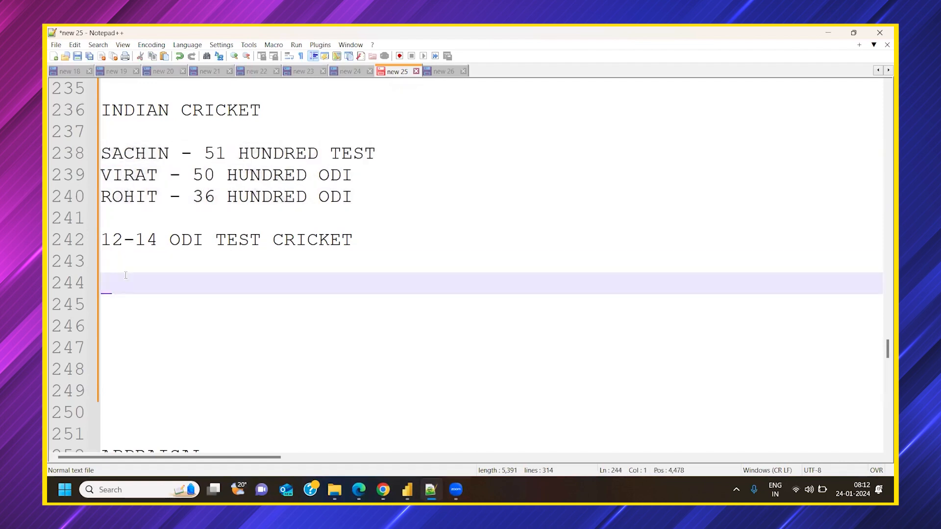
pyautogui.hotkey('ctrl', 'v')
# Extend the "12-14 ODI TEST CRICKET" line with the word INTERNATIONAL.
pyautogui.click(359, 239)
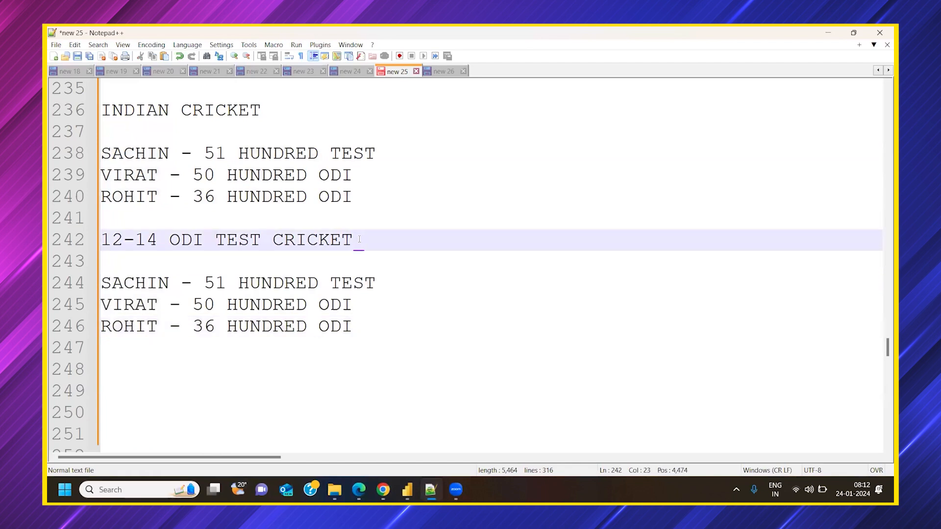
pyautogui.write('INTERN')
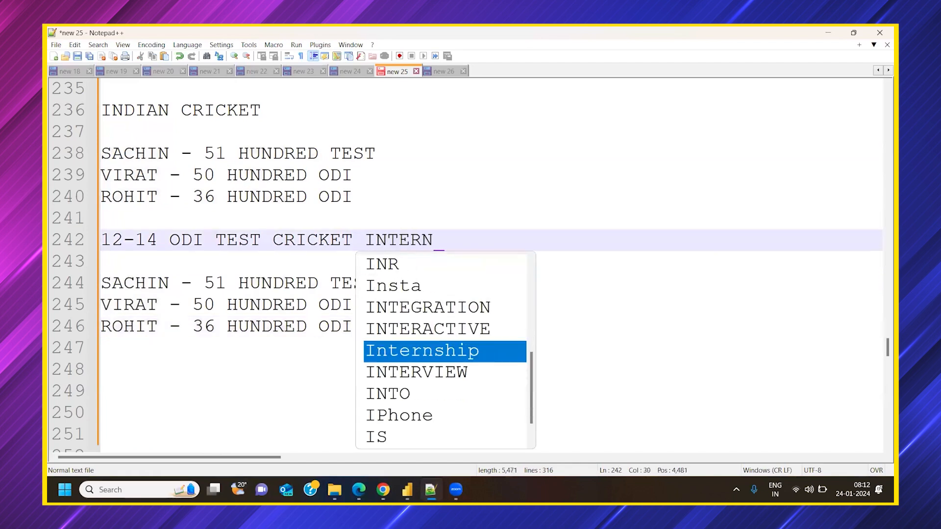
pyautogui.write('ATIONAL')
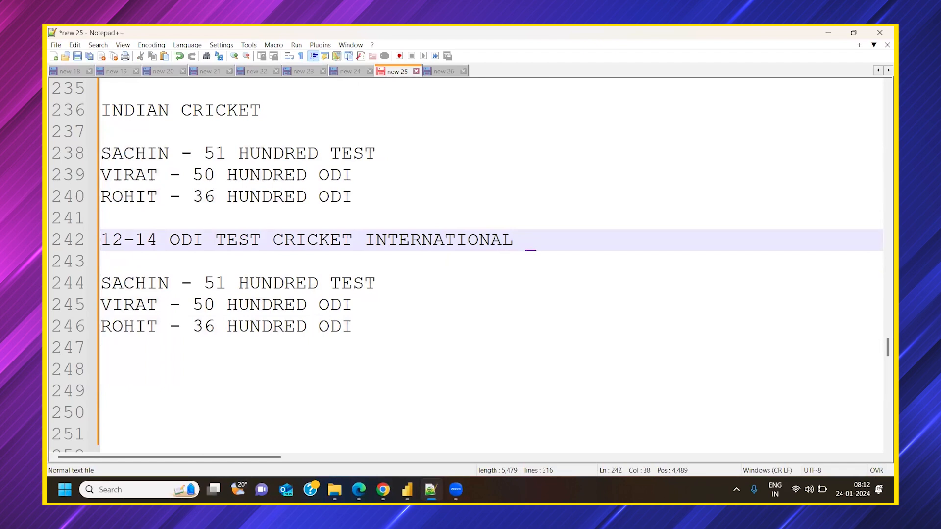
# Insert the line "POINTING - 40 HUNDRED TEST" between SACHIN and VIRAT in the international list.
pyautogui.click(420, 282)
pyautogui.press('Return')
pyautogui.write('P')
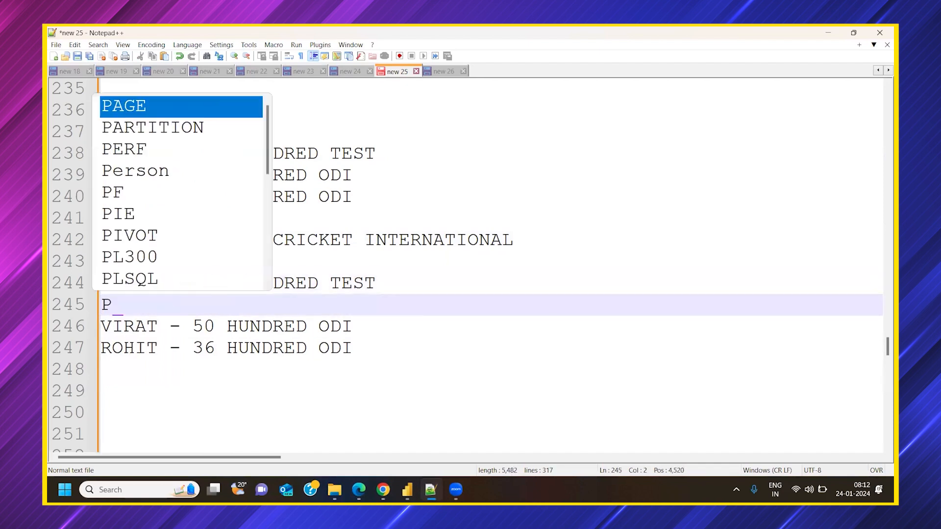
pyautogui.write('OINTING - ')
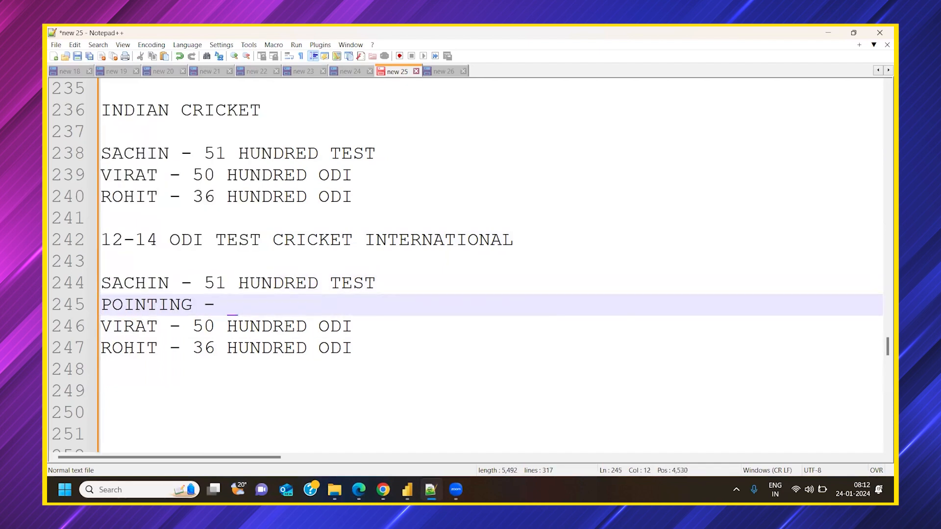
pyautogui.write('4')
pyautogui.press('BackSpace')
pyautogui.write('3')
pyautogui.press('BackSpace')
pyautogui.write('40 HUNDRED T')
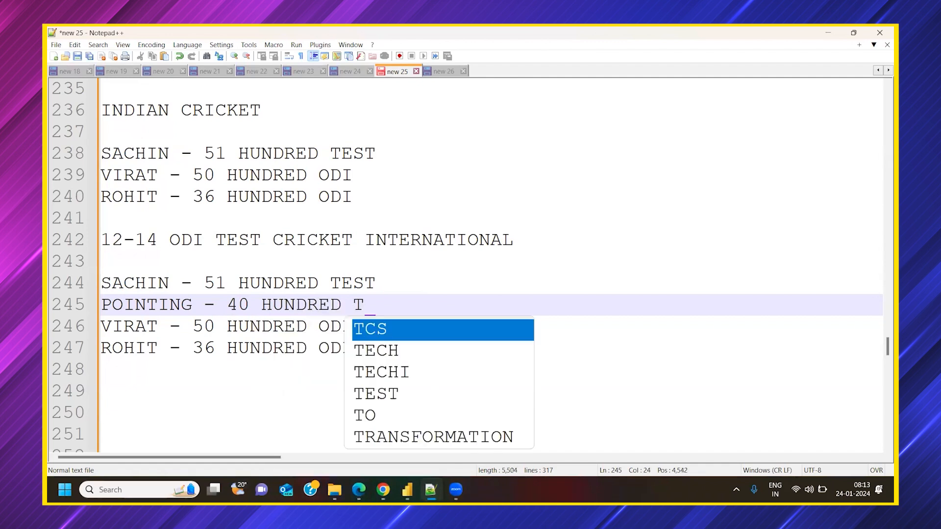
pyautogui.write('EST')
# Highlight the 12-14 figure and the four player lines of the international list to review them.
pyautogui.click(313, 347)
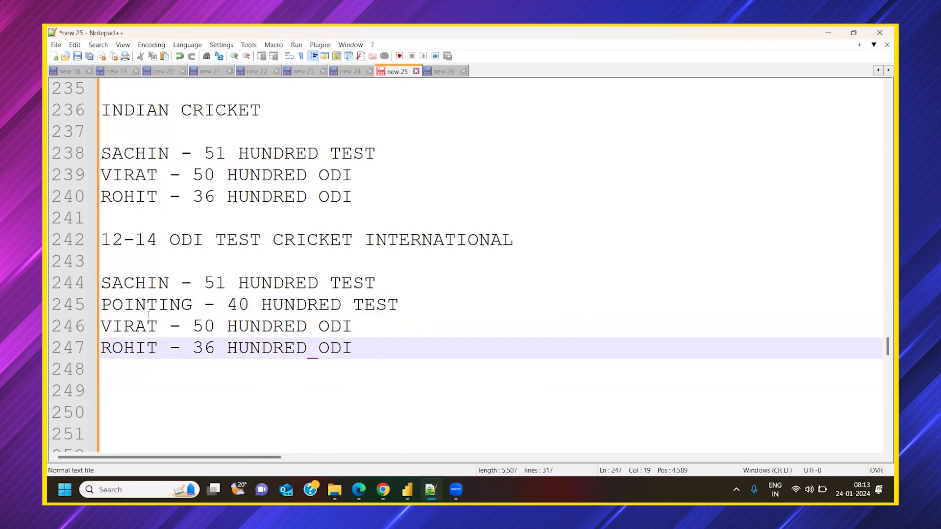
pyautogui.moveTo(158, 240); pyautogui.dragTo(97, 239)
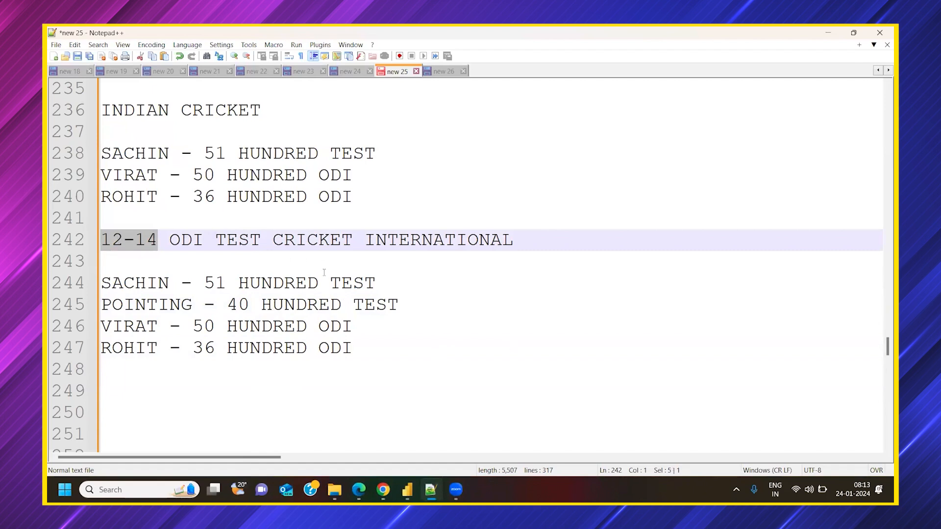
pyautogui.moveTo(356, 349); pyautogui.dragTo(101, 283)
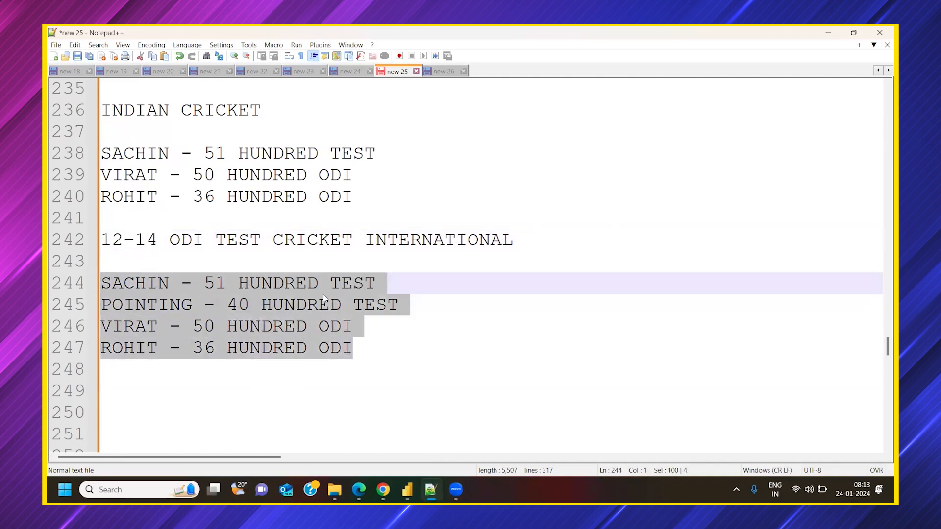
# Append "( SPECIFIC )" to the INDIAN CRICKET heading.
pyautogui.click(258, 111)
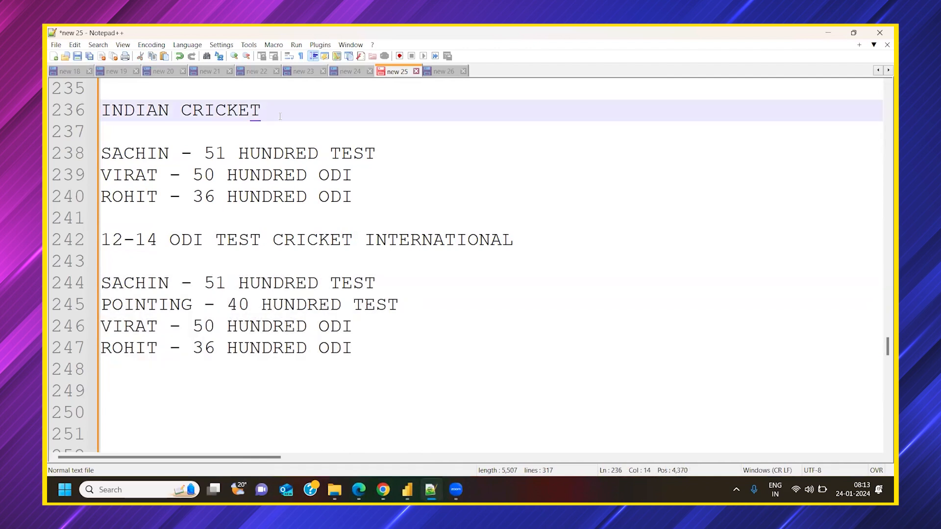
pyautogui.press('BackSpace')
pyautogui.press('BackSpace')
pyautogui.write('t')
pyautogui.press('BackSpace')
pyautogui.write('t')
pyautogui.press('BackSpace')
pyautogui.write('T  ( spec')
pyautogui.press('BackSpace')
pyautogui.press('BackSpace')
pyautogui.press('BackSpace')
pyautogui.press('BackSpace')
pyautogui.write('SPECIFIC )')
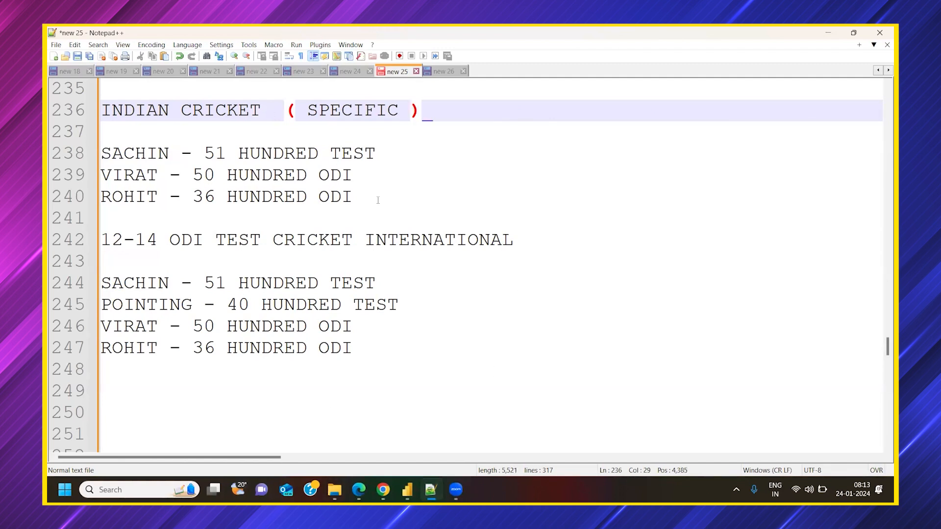
# Highlight the Indian player list, switch to Power BI, and convert the sales chart to a 100% stacked column chart.
pyautogui.moveTo(378, 200); pyautogui.dragTo(93, 148)
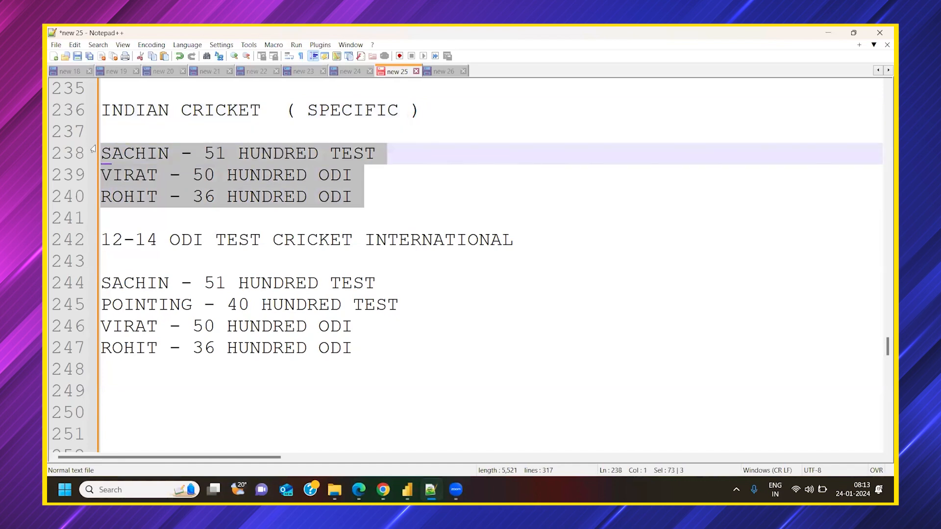
pyautogui.click(407, 490)
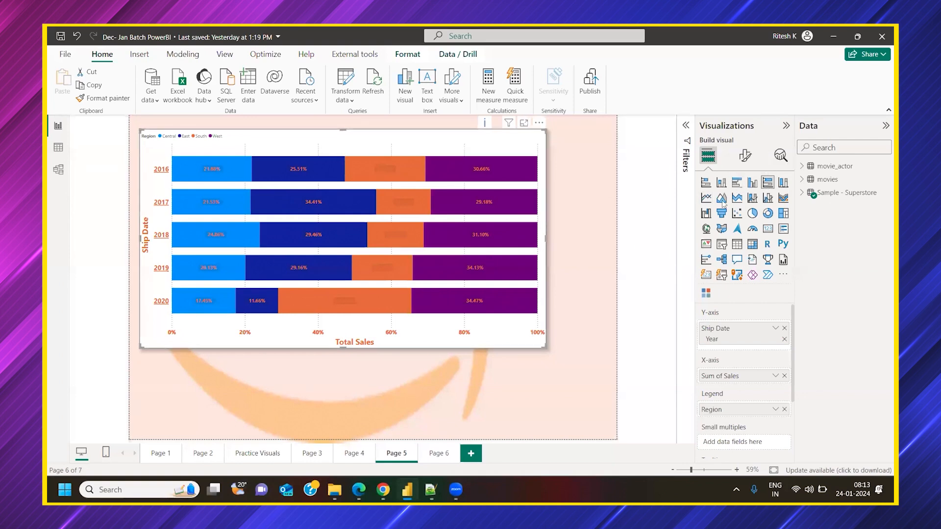
pyautogui.click(784, 185)
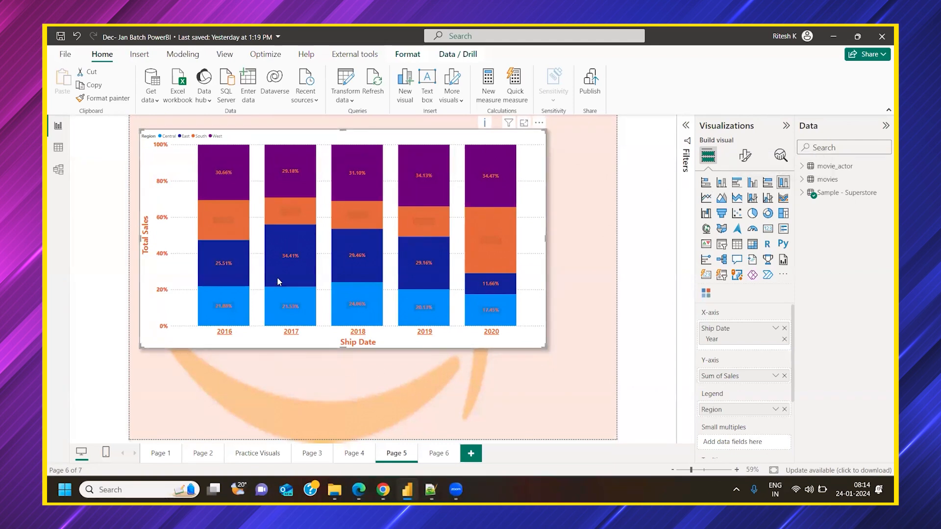
# Compare the Indian and international player lists in Notepad++ with the 100% stacked column chart in Power BI.
pyautogui.moveTo(489, 233)
pyautogui.click(430, 489)
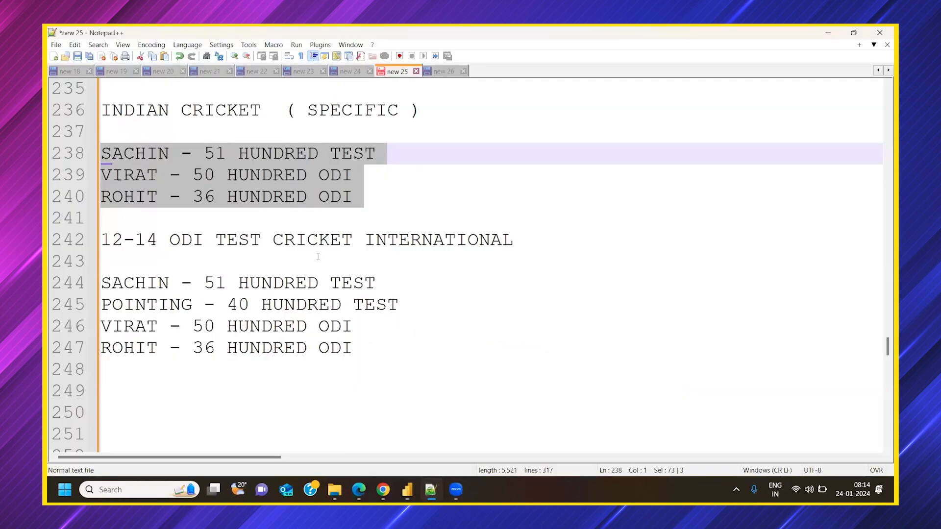
pyautogui.moveTo(365, 349); pyautogui.dragTo(101, 283)
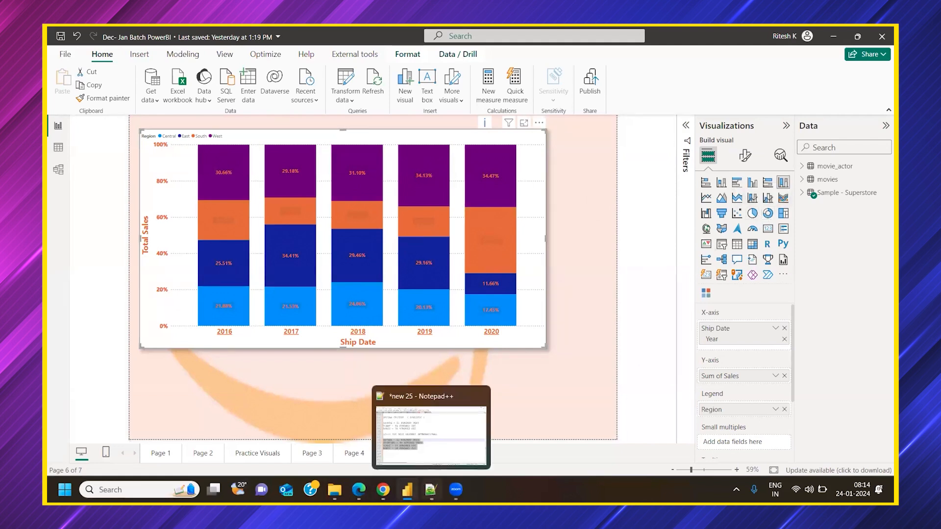
pyautogui.click(431, 489)
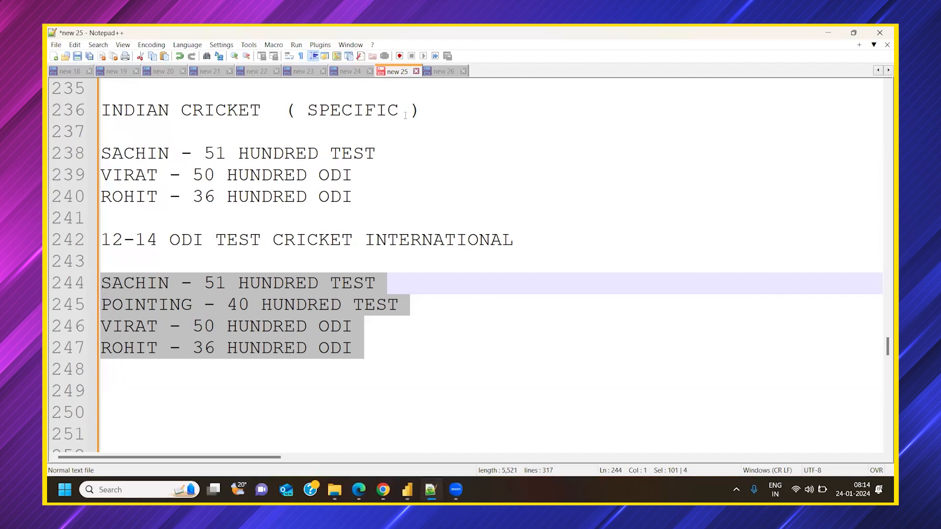
pyautogui.click(407, 489)
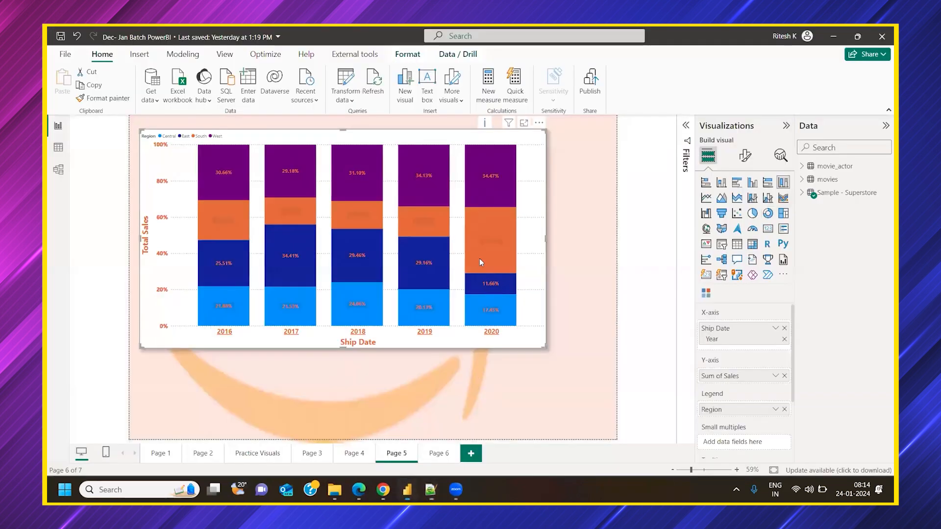
pyautogui.moveTo(478, 254)
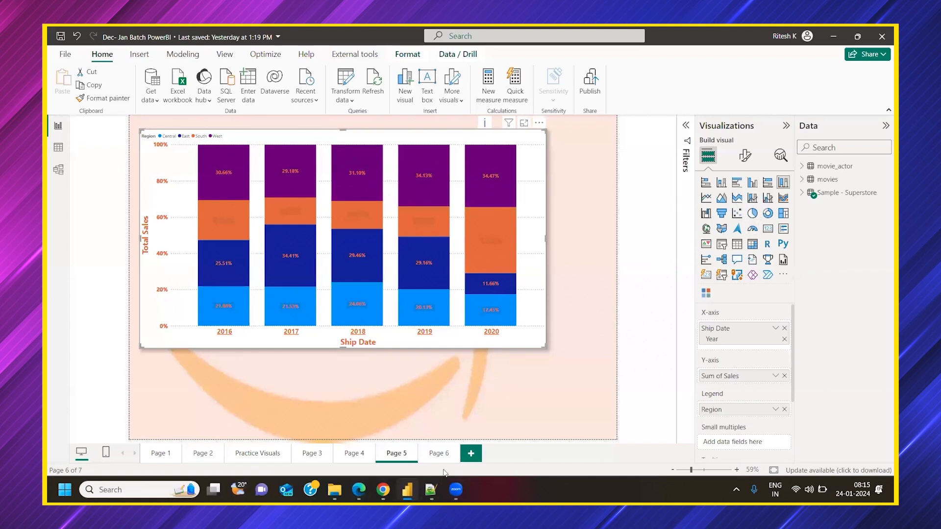
pyautogui.click(432, 490)
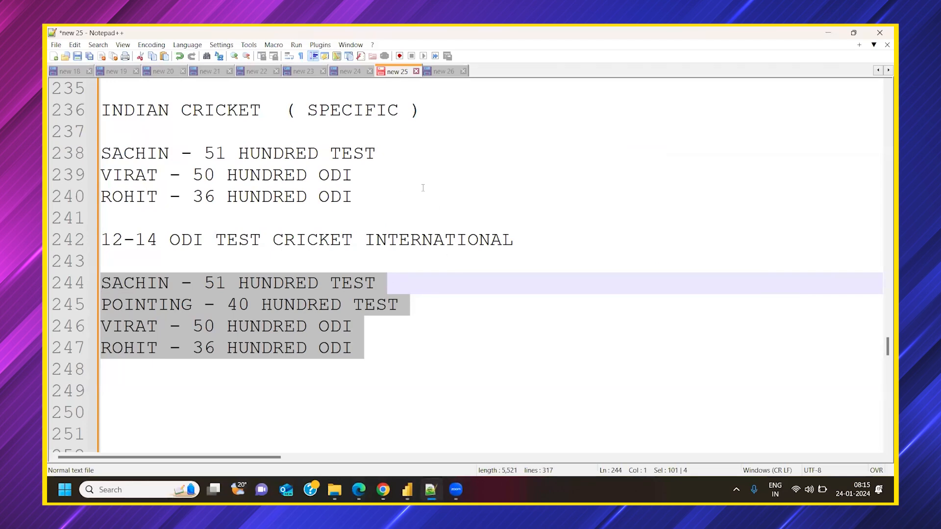
pyautogui.moveTo(384, 203); pyautogui.dragTo(103, 131)
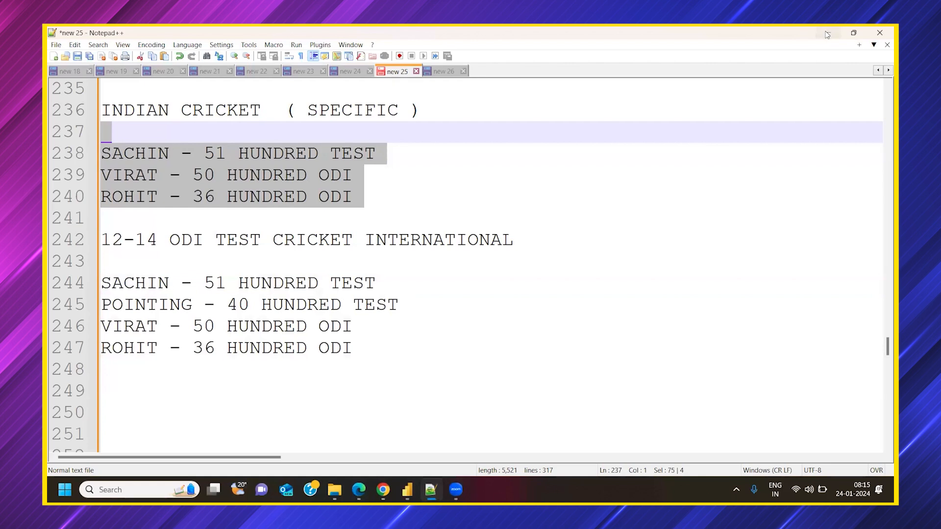
pyautogui.click(853, 32)
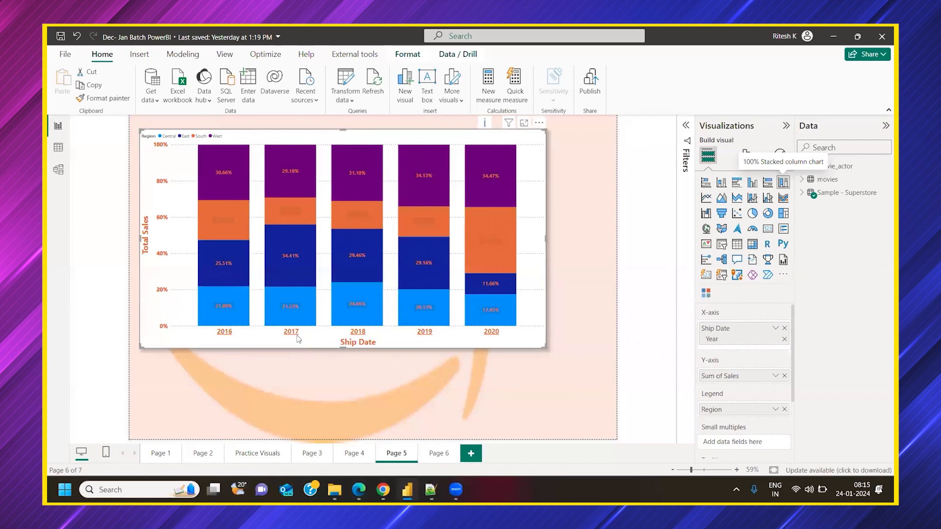
# Switch to Excel by searching for it on the computer and open a blank workbook.
pyautogui.click(127, 489)
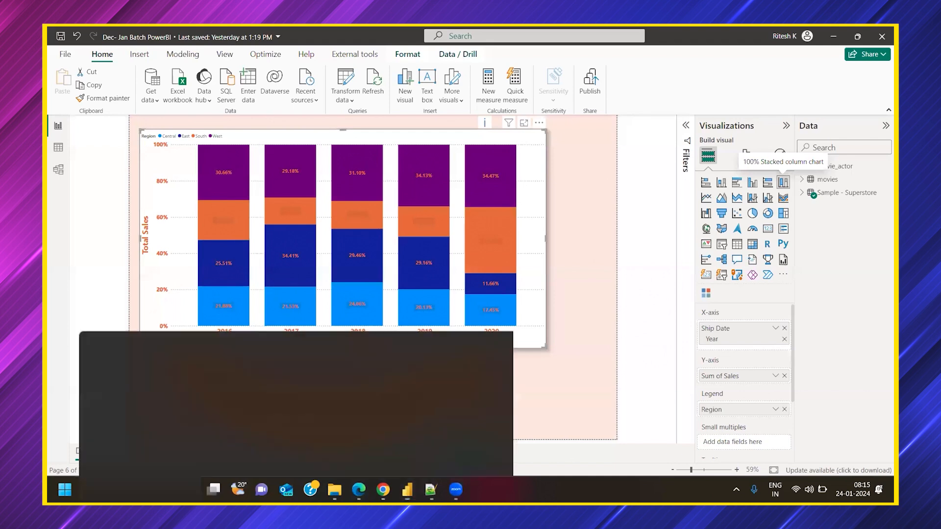
pyautogui.write('Excel')
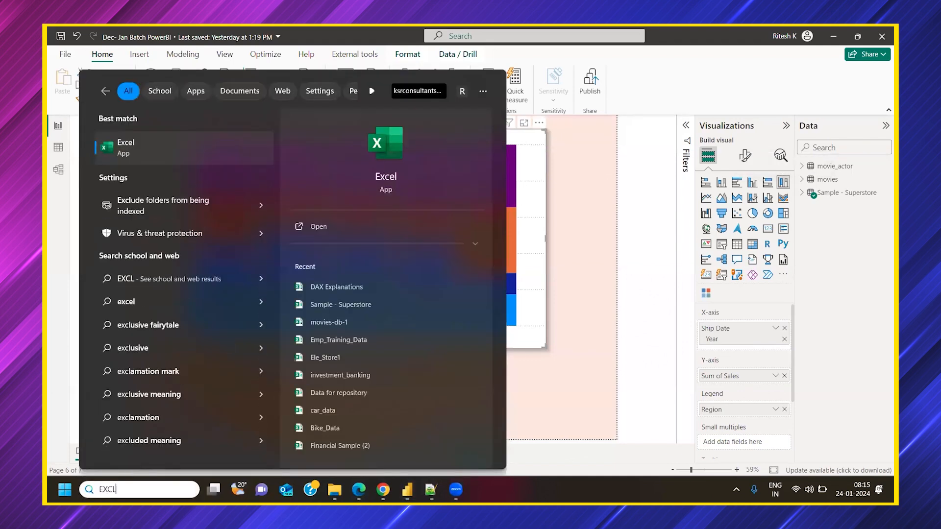
pyautogui.press('Return')
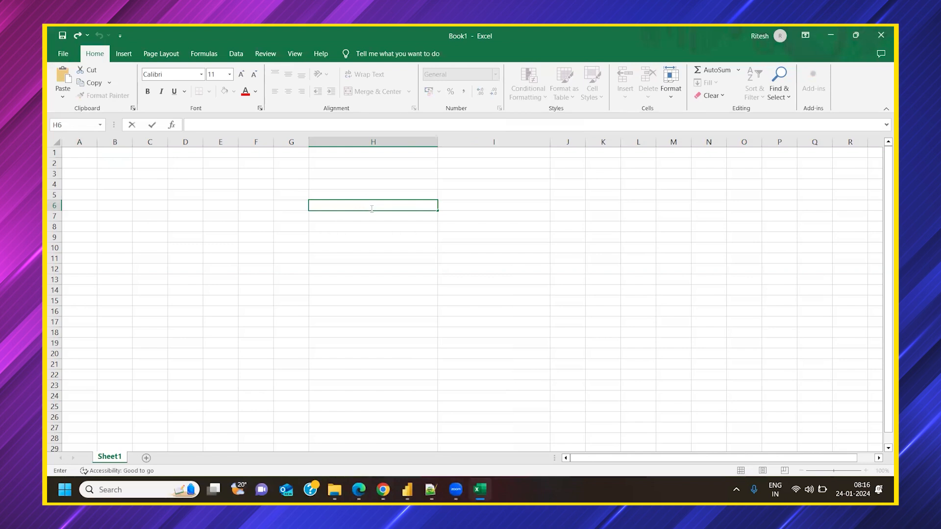
# List the years 2014 through 2021 down column H, one per row from H6 to H13.
pyautogui.write('2014')
pyautogui.press('Return')
pyautogui.write('2015')
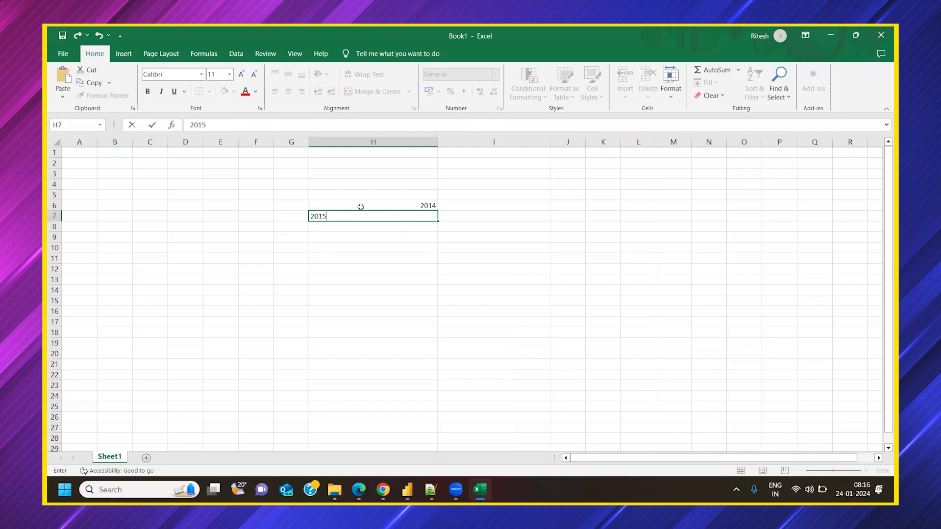
pyautogui.press('BackSpace')
pyautogui.press('Return')
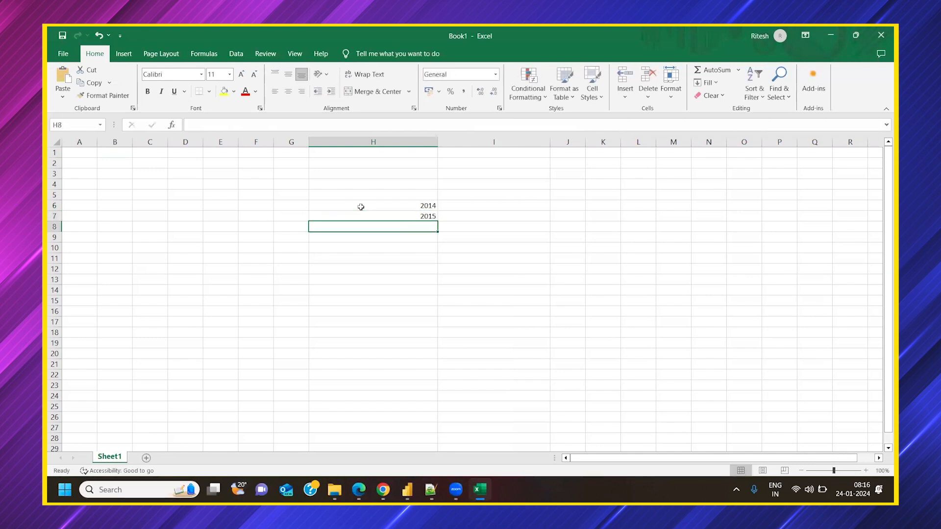
pyautogui.write('2016')
pyautogui.press('Return')
pyautogui.write('2017')
pyautogui.press('Return')
pyautogui.write('20')
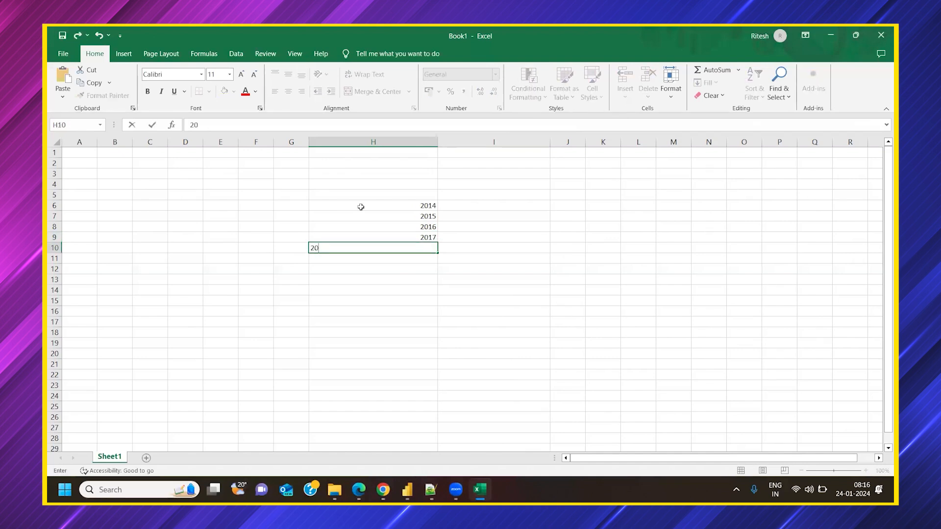
pyautogui.write('18')
pyautogui.press('Return')
pyautogui.write('2019')
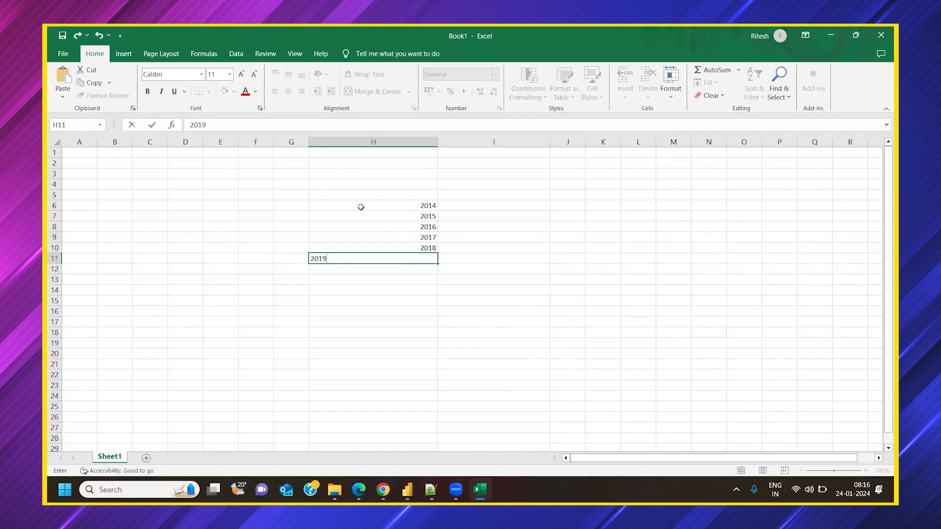
pyautogui.press('Return')
pyautogui.write('2020')
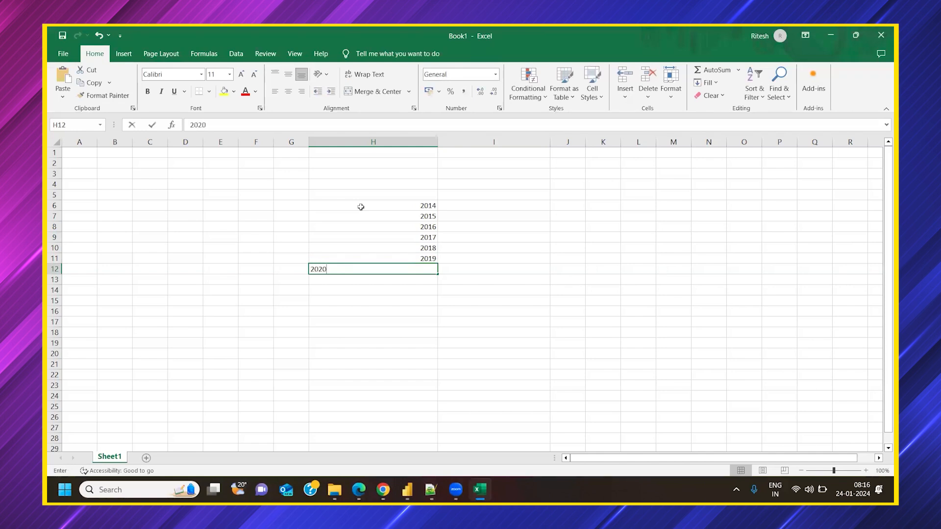
pyautogui.press('Return')
pyautogui.write('2021')
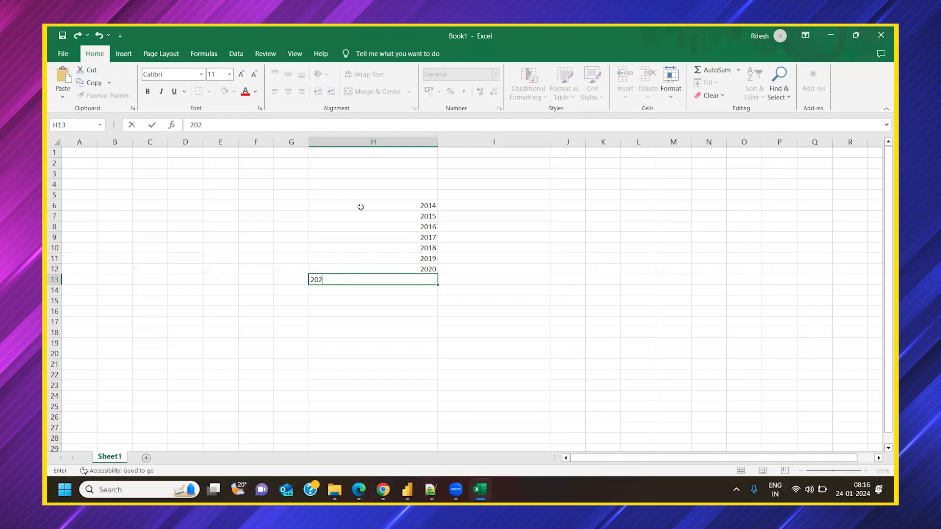
pyautogui.click(431, 205)
pyautogui.click(454, 204)
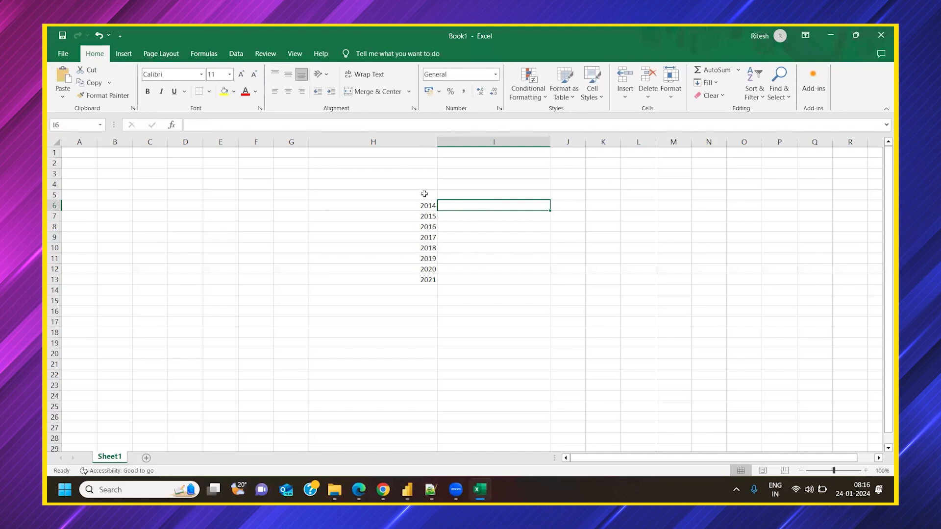
# Head the year column DATE in H4 and the adjacent column REVENUE ( NUMERICAL ) in I4, with IN MILLION below it in I5.
pyautogui.click(396, 182)
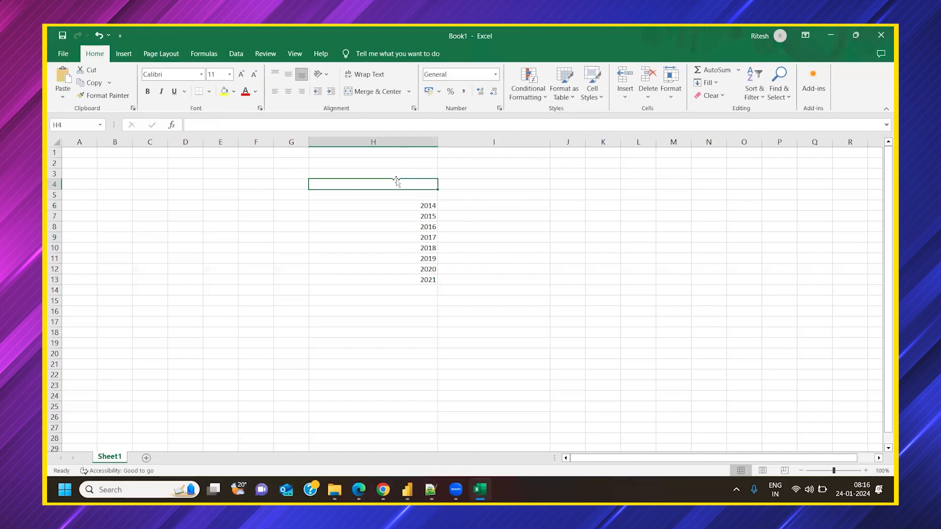
pyautogui.write('DATE')
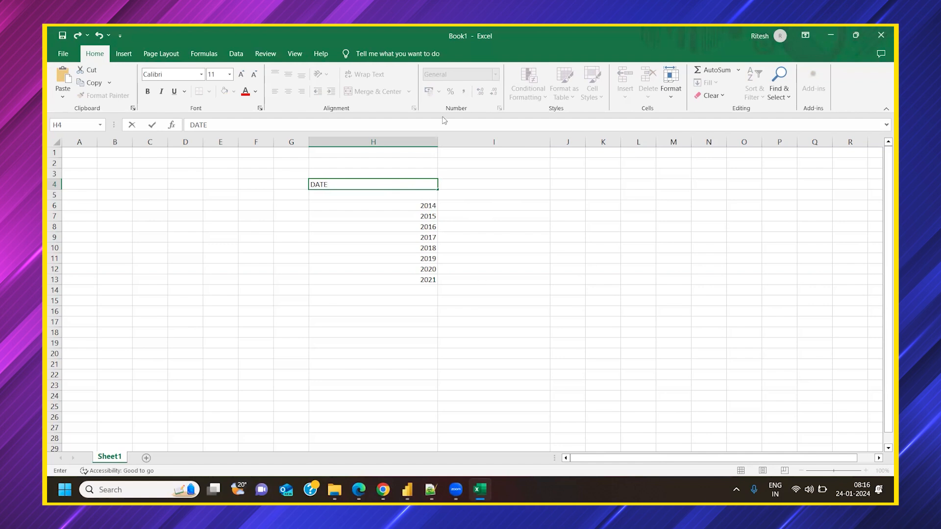
pyautogui.click(466, 185)
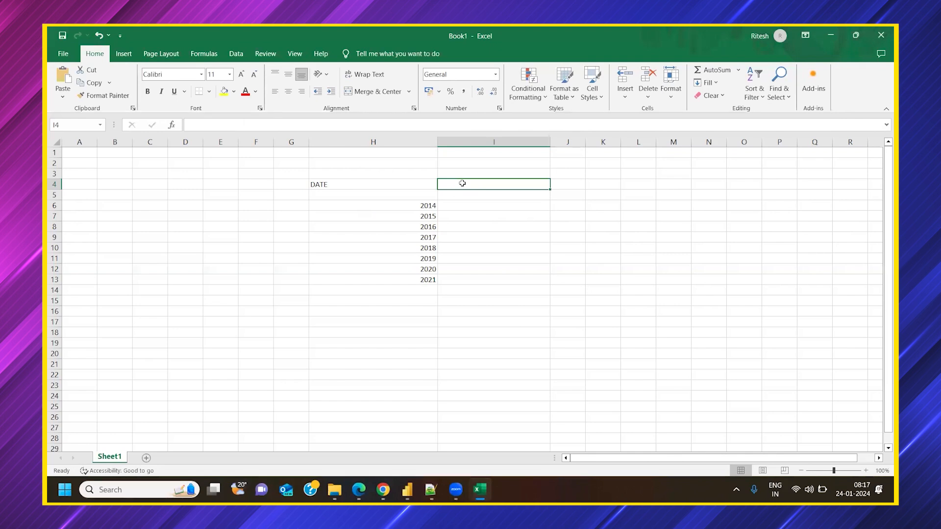
pyautogui.write('rE')
pyautogui.write('RE')
pyautogui.write('VENUE')
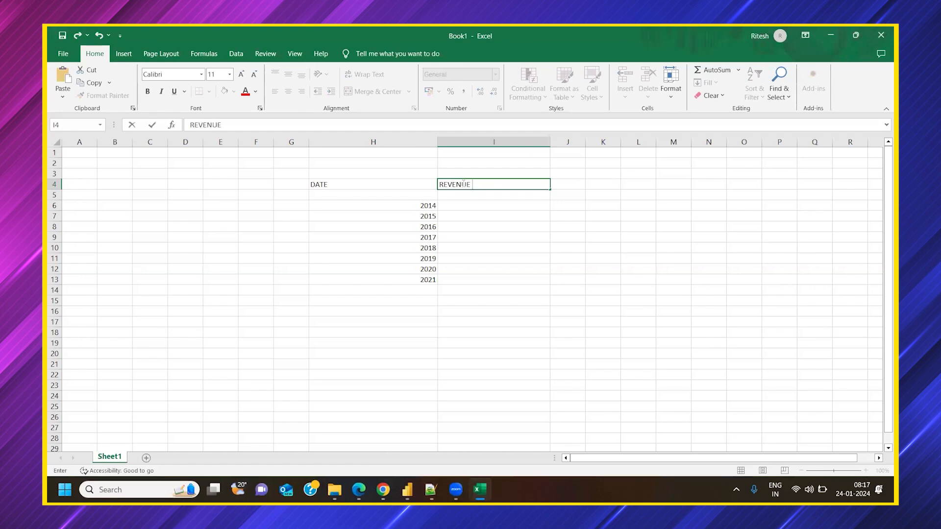
pyautogui.write(' ( NUMERICAL )')
pyautogui.click(496, 204)
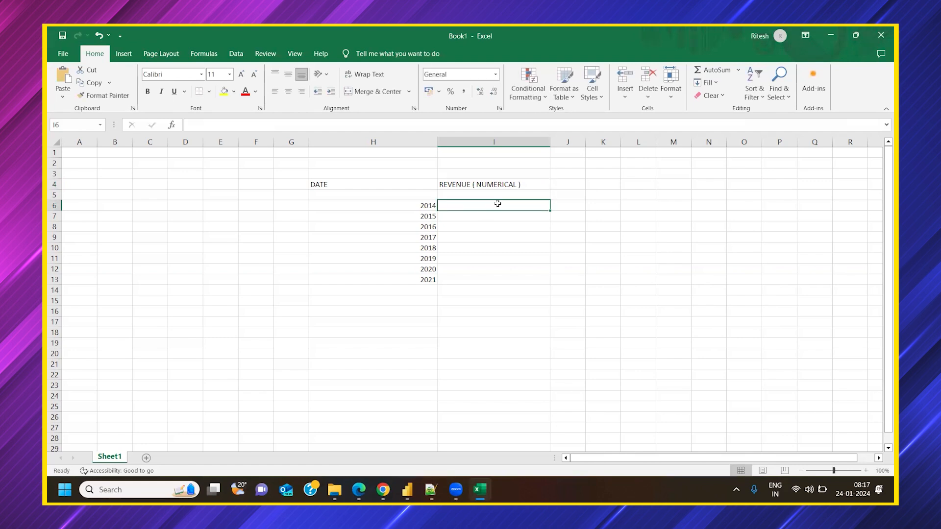
pyautogui.click(499, 196)
pyautogui.write('IN')
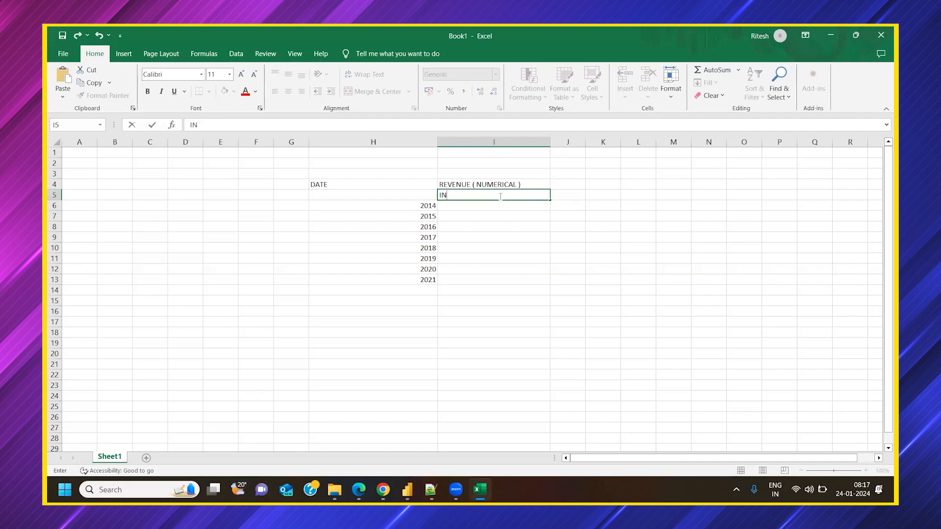
pyautogui.write(' MILLION')
# Fill the revenue cells I6 to I13 with 100, 150, 180, 200, 230, 250, 180 and 210.
pyautogui.click(501, 206)
pyautogui.write('100')
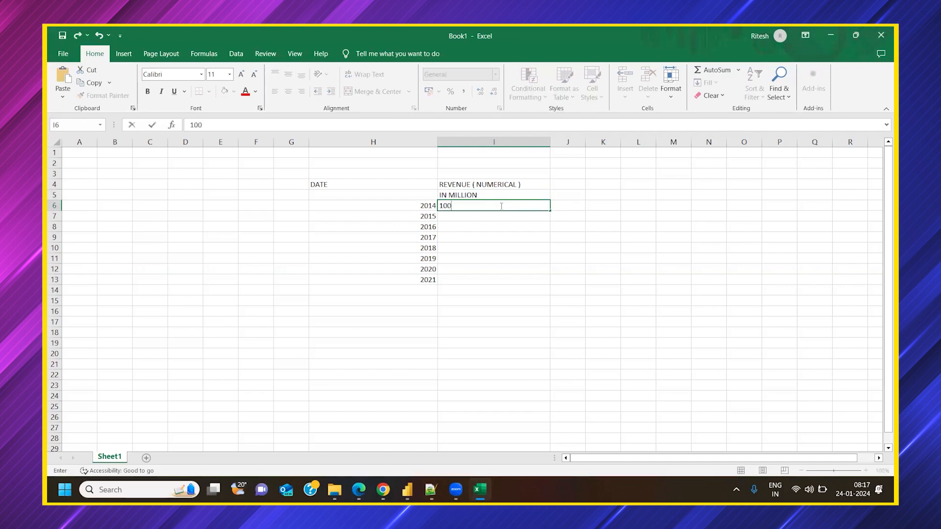
pyautogui.click(499, 217)
pyautogui.write('150')
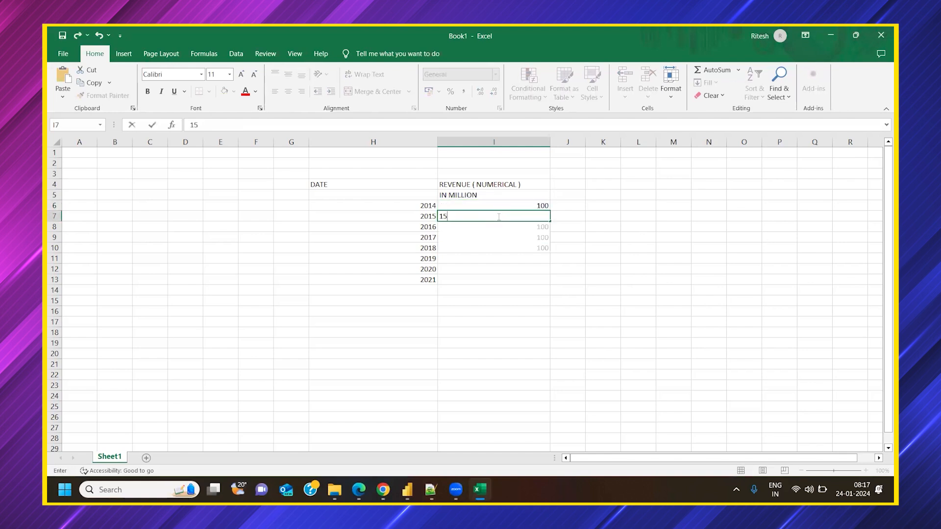
pyautogui.click(533, 225)
pyautogui.write('180')
pyautogui.click(546, 238)
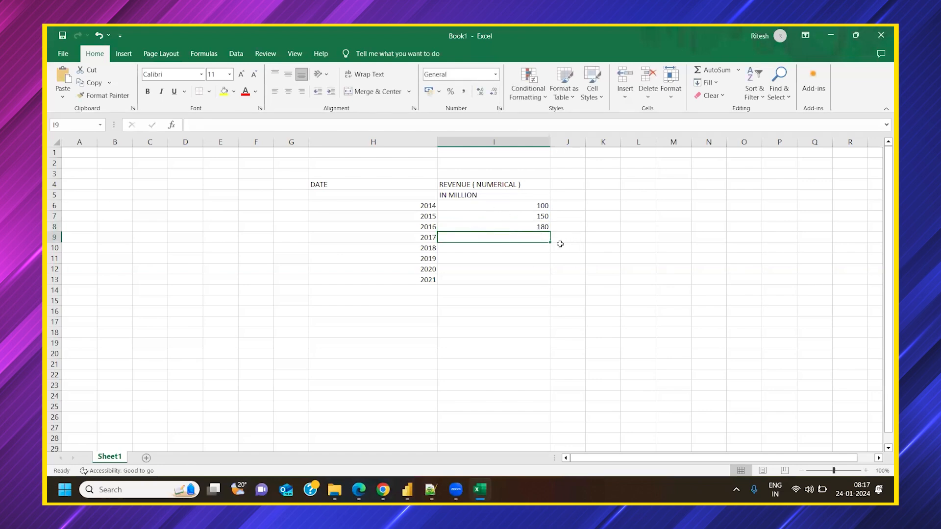
pyautogui.write('200 230 250 180 210')
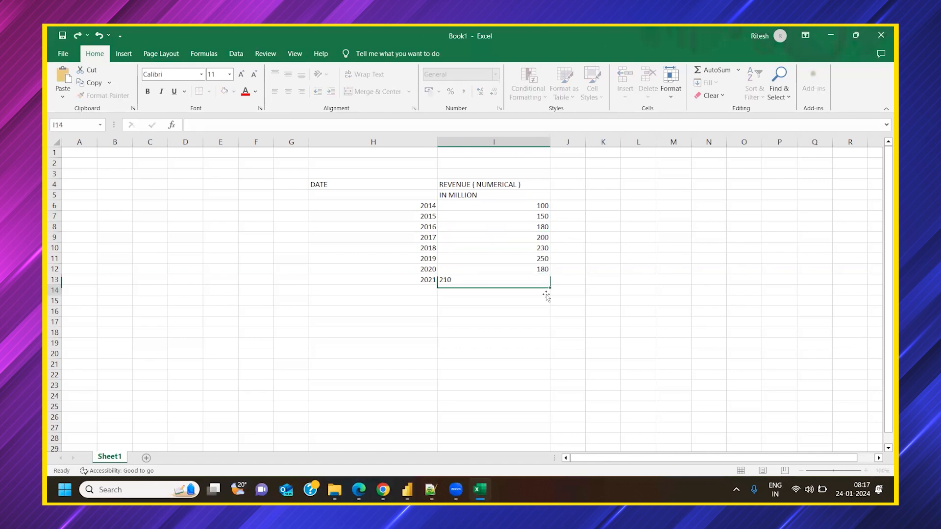
pyautogui.press('Return')
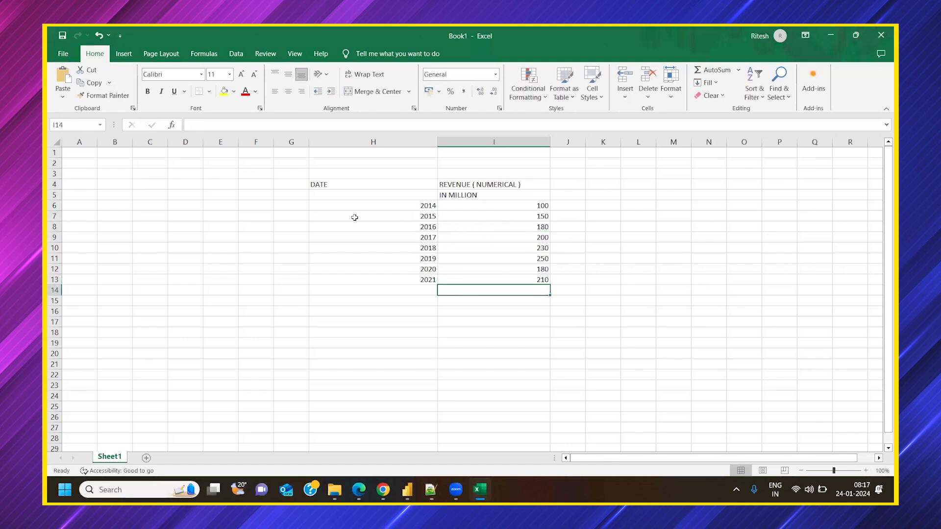
# Highlight the year and revenue ranges, and total the revenue in I15 with =SUM(I6:I13).
pyautogui.moveTo(427, 205); pyautogui.dragTo(432, 280)
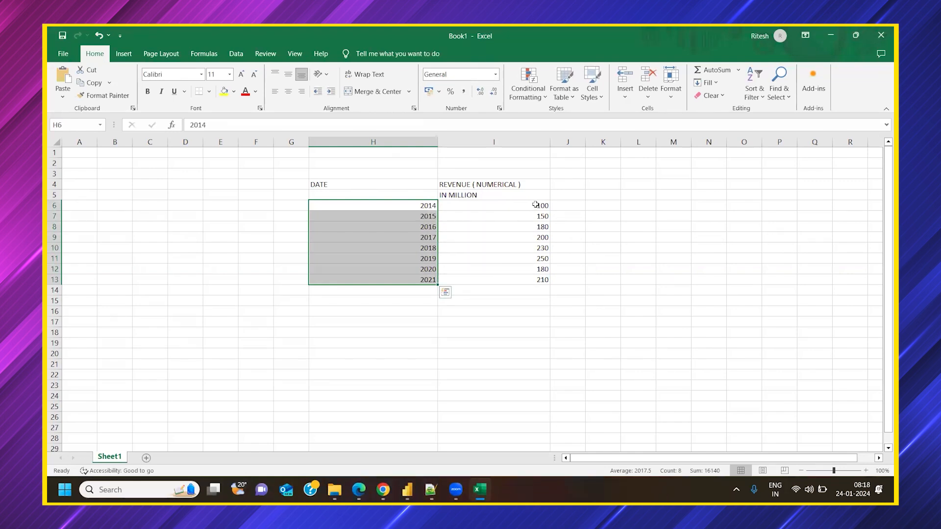
pyautogui.moveTo(536, 204); pyautogui.dragTo(529, 282)
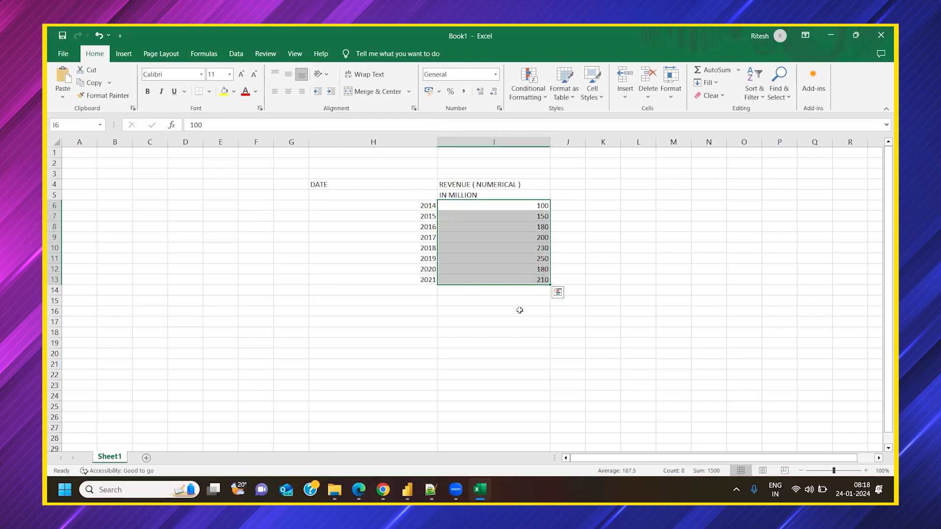
pyautogui.click(463, 302)
pyautogui.write('=')
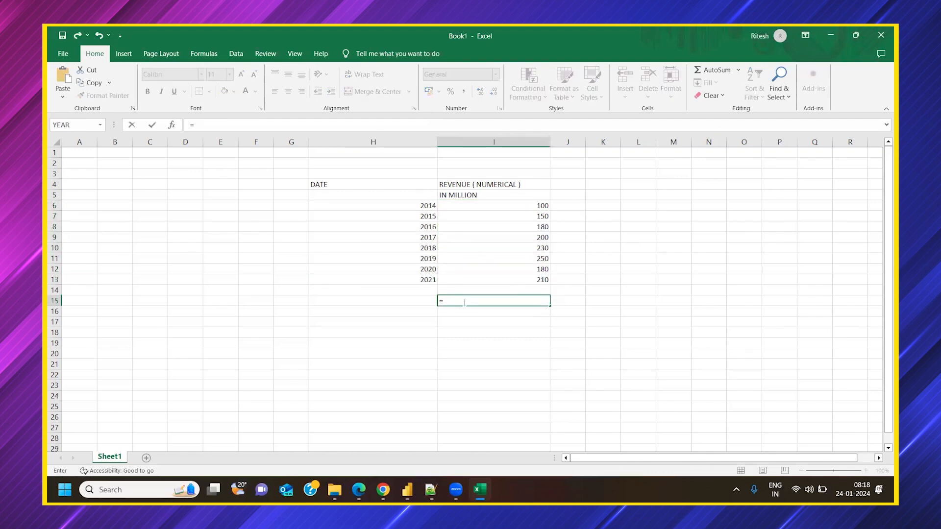
pyautogui.write('sum')
pyautogui.press('Return')
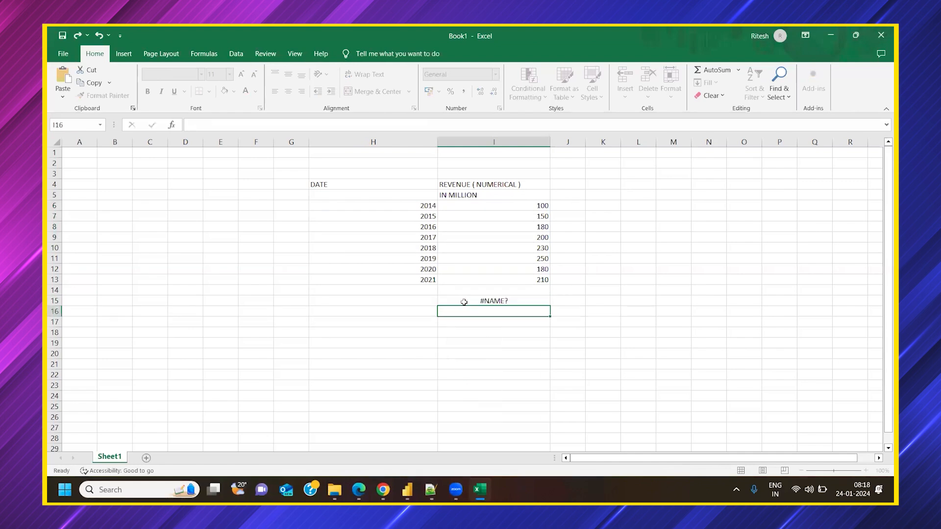
pyautogui.click(466, 300)
pyautogui.click(249, 128)
pyautogui.write('(')
pyautogui.moveTo(537, 206); pyautogui.dragTo(537, 279)
pyautogui.press('Return')
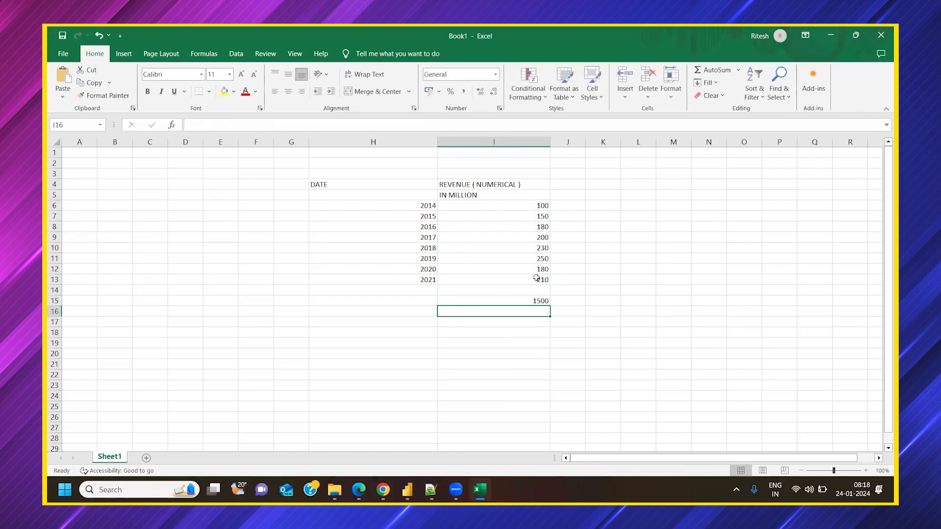
# Label the revenue total with the unit MILLIONS in cell J15.
pyautogui.click(539, 301)
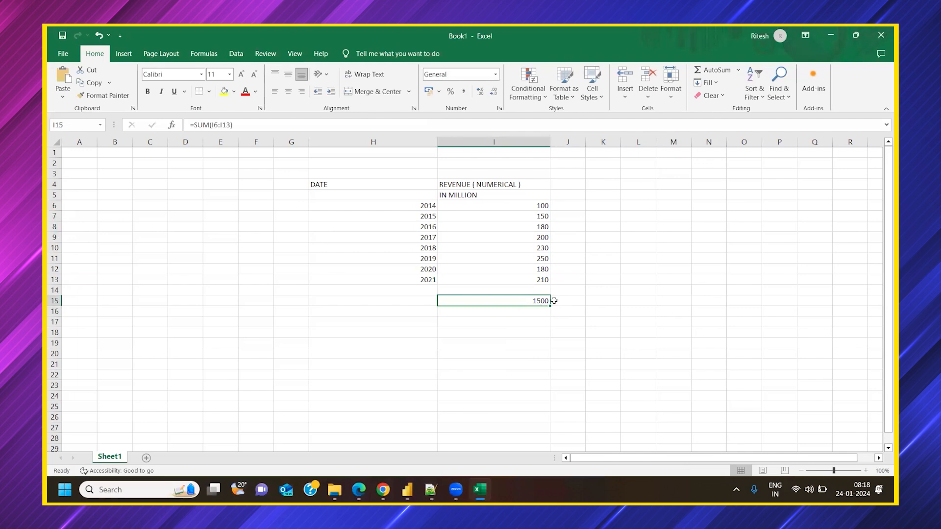
pyautogui.click(559, 303)
pyautogui.write('ml')
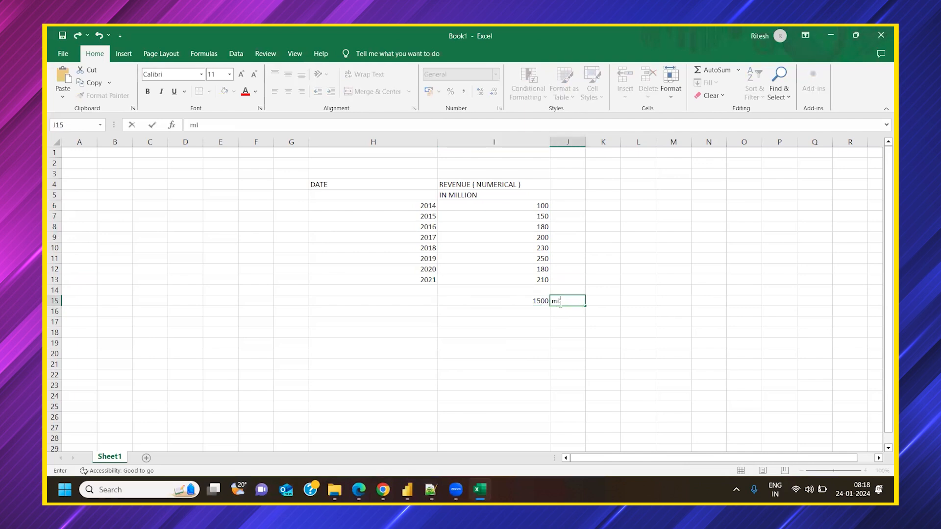
pyautogui.press('BackSpace')
pyautogui.write('MILLIONS')
pyautogui.press('Left')
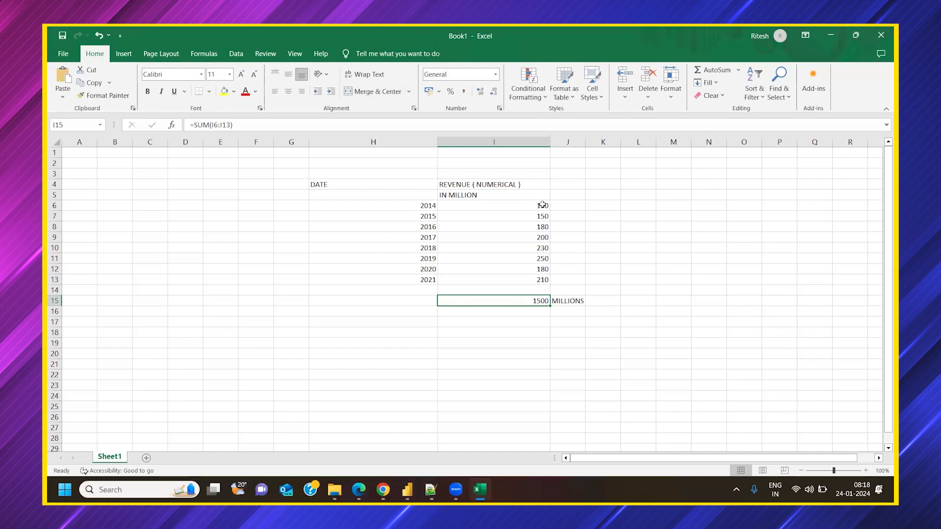
# Sum the years in H15 with =SUM(H6:H13) and compare the result with the revenue total.
pyautogui.moveTo(421, 205); pyautogui.dragTo(426, 279)
pyautogui.click(421, 301)
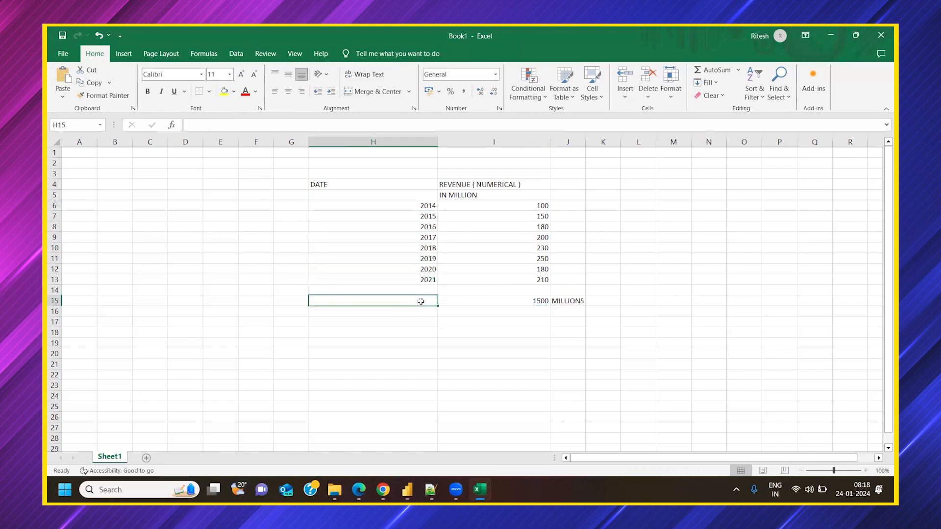
pyautogui.write('=')
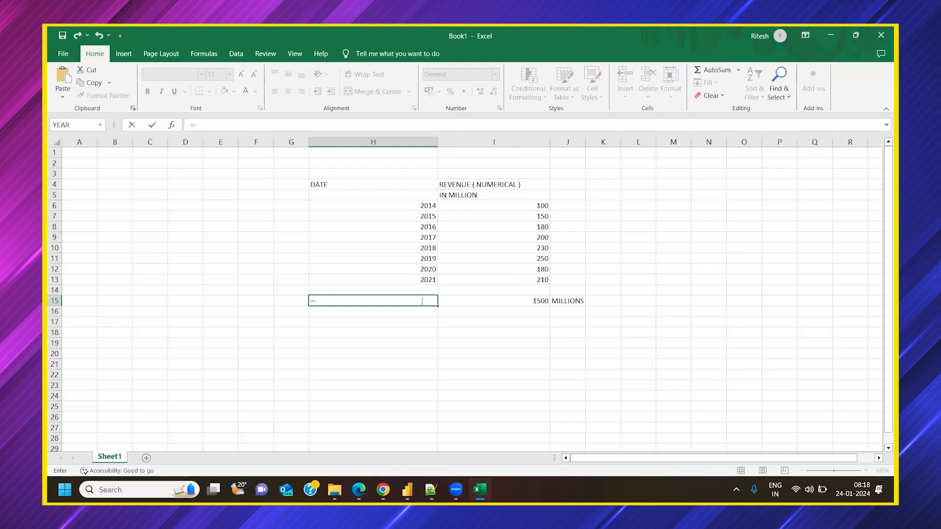
pyautogui.write('SUM')
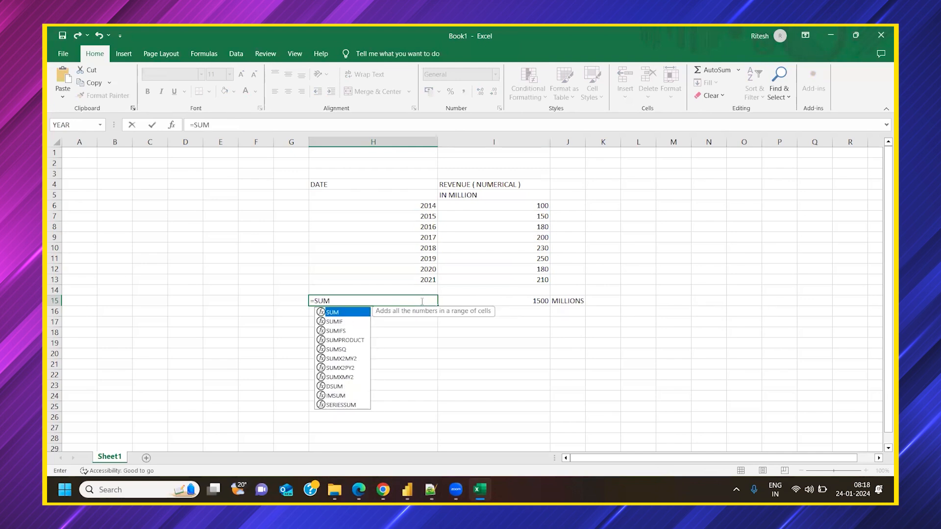
pyautogui.moveTo(424, 207); pyautogui.dragTo(433, 270)
pyautogui.write('(')
pyautogui.moveTo(430, 205); pyautogui.dragTo(429, 278)
pyautogui.press('Return')
pyautogui.press('Up')
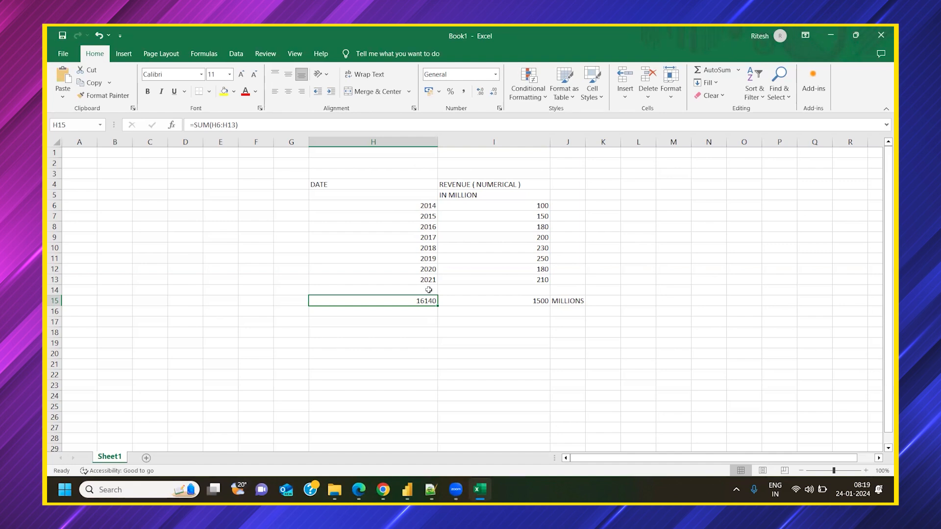
pyautogui.click(541, 303)
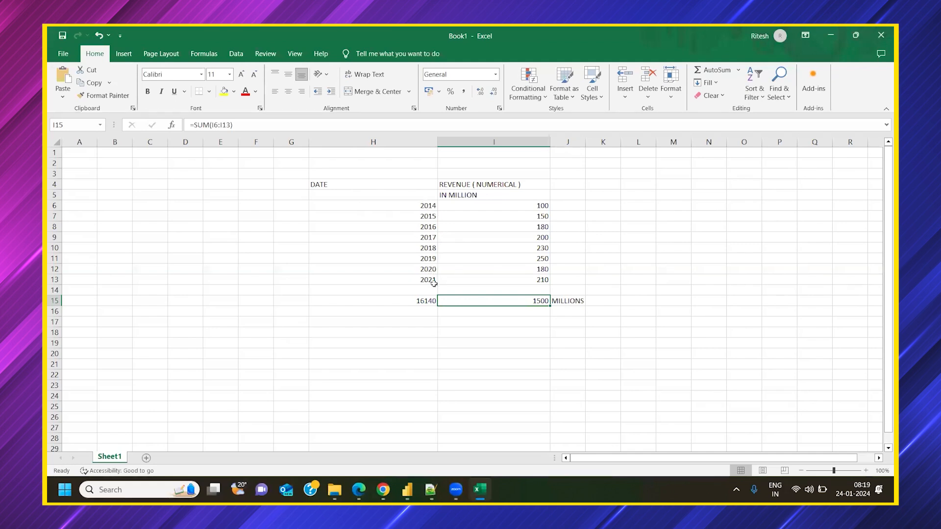
pyautogui.click(432, 260)
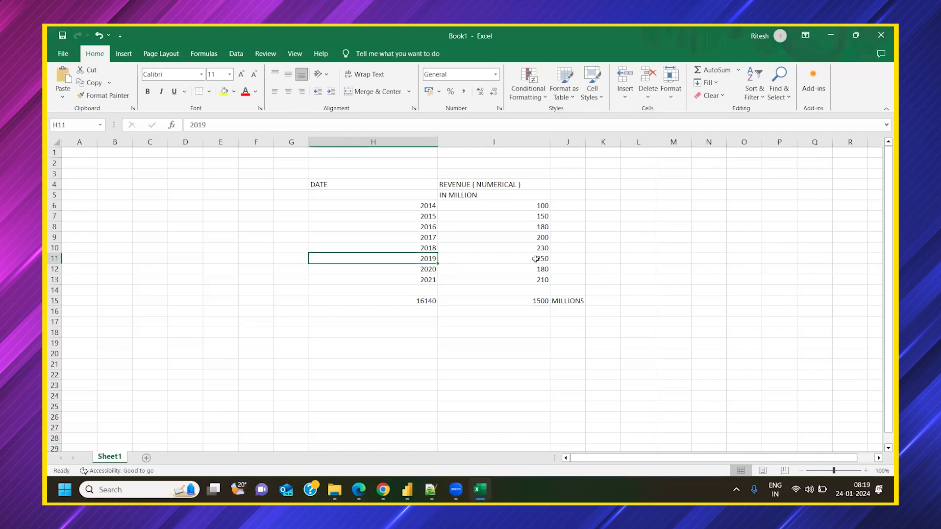
# Select the years in H6:H13 and inspect their sum formula in H15.
pyautogui.click(540, 269)
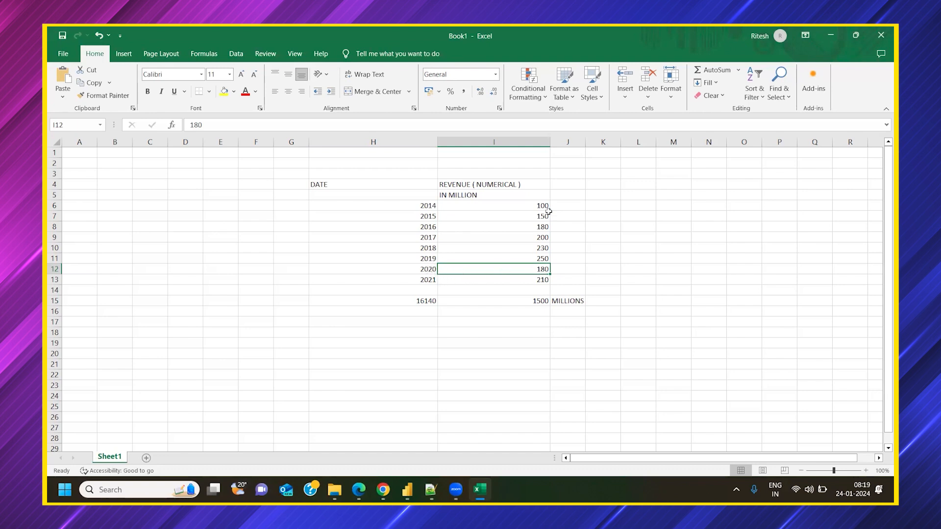
pyautogui.click(429, 208)
pyautogui.moveTo(428, 248); pyautogui.dragTo(432, 280)
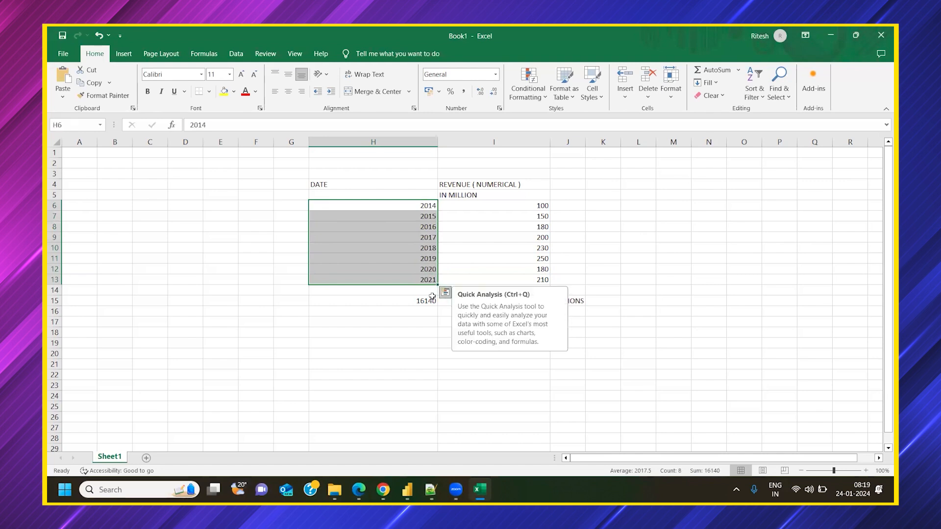
pyautogui.click(433, 301)
pyautogui.moveTo(430, 205); pyautogui.dragTo(429, 282)
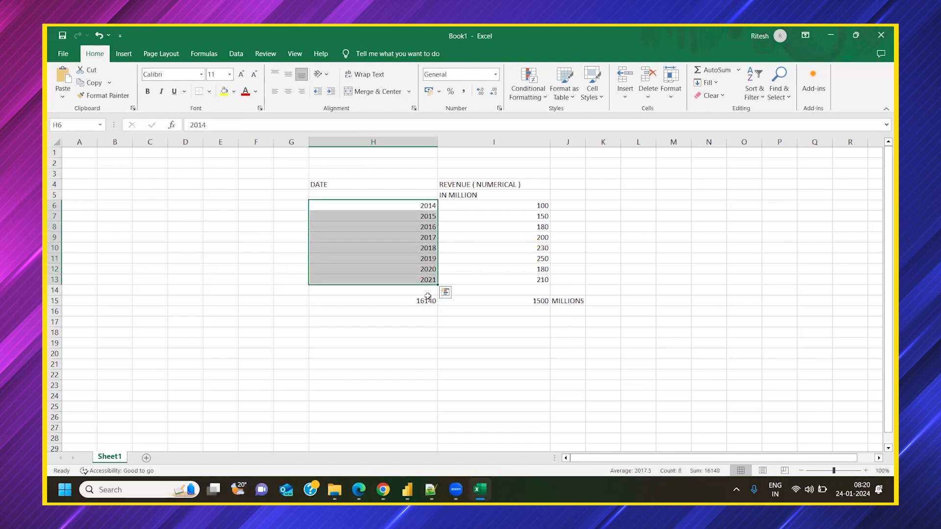
pyautogui.click(424, 300)
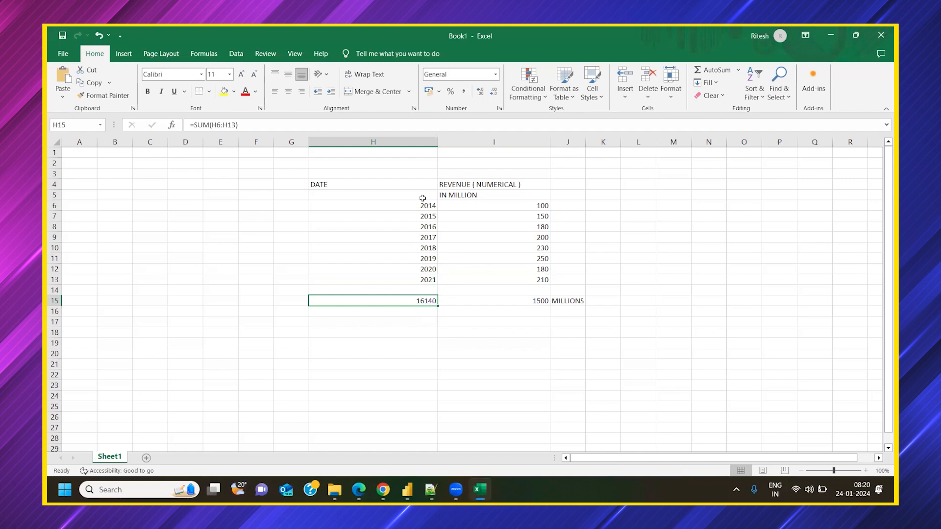
pyautogui.moveTo(422, 205); pyautogui.dragTo(425, 284)
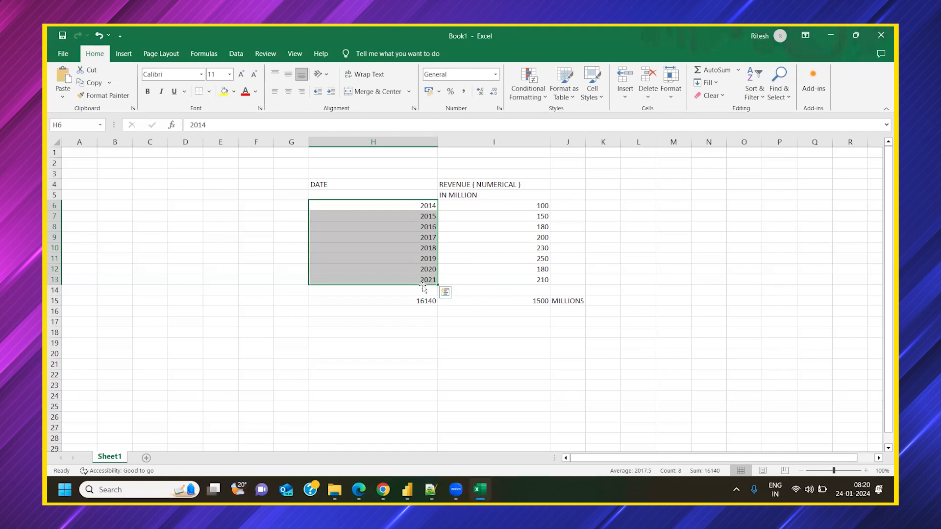
# Compare the revenue range I6:I13 with the year range H6:H13 by selecting each in turn.
pyautogui.moveTo(536, 206); pyautogui.dragTo(535, 280)
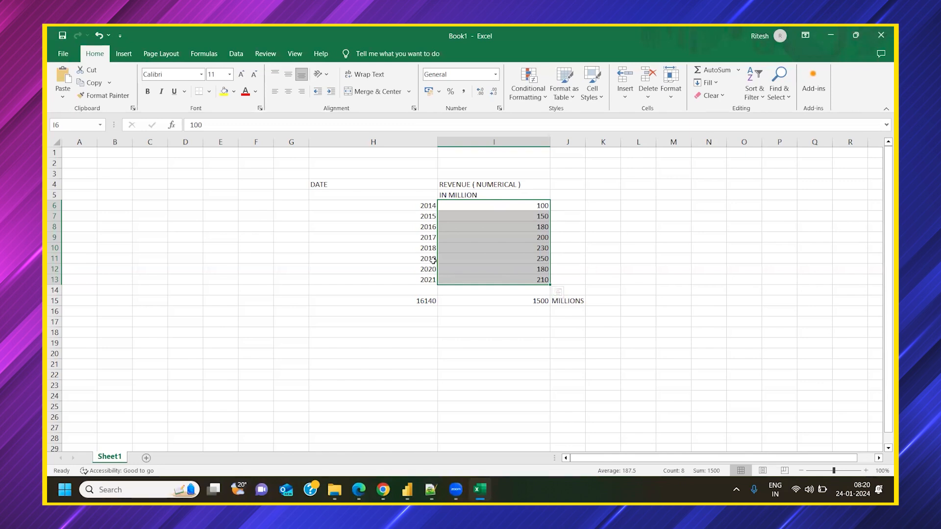
pyautogui.moveTo(431, 261); pyautogui.dragTo(429, 269)
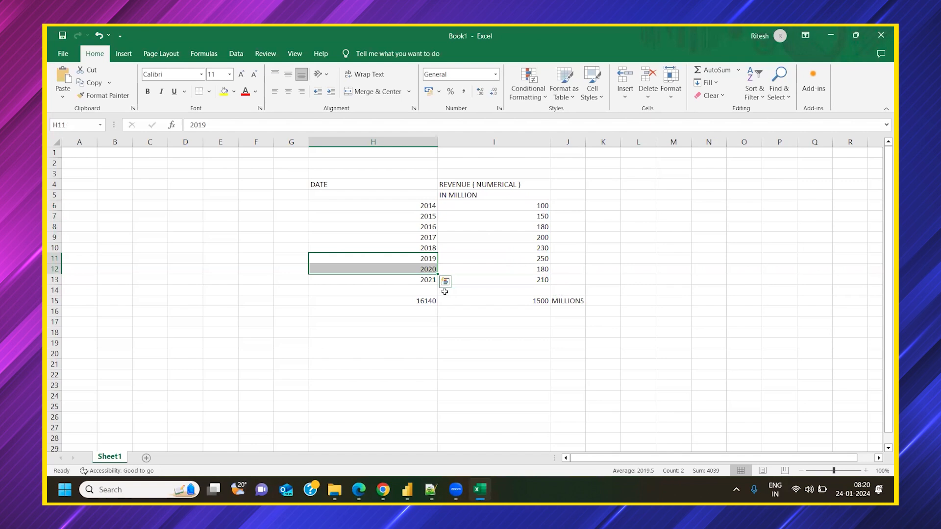
pyautogui.moveTo(422, 205); pyautogui.dragTo(428, 281)
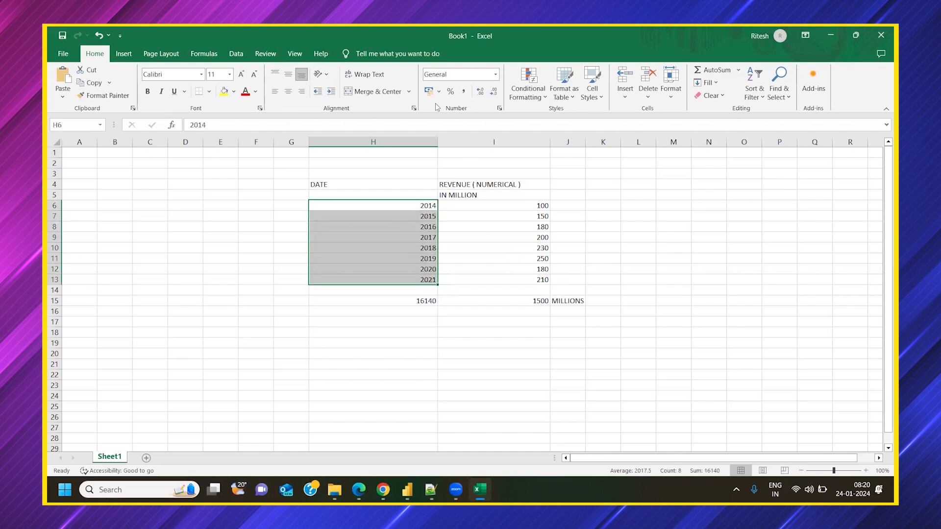
pyautogui.click(540, 205)
pyautogui.moveTo(537, 251); pyautogui.dragTo(539, 279)
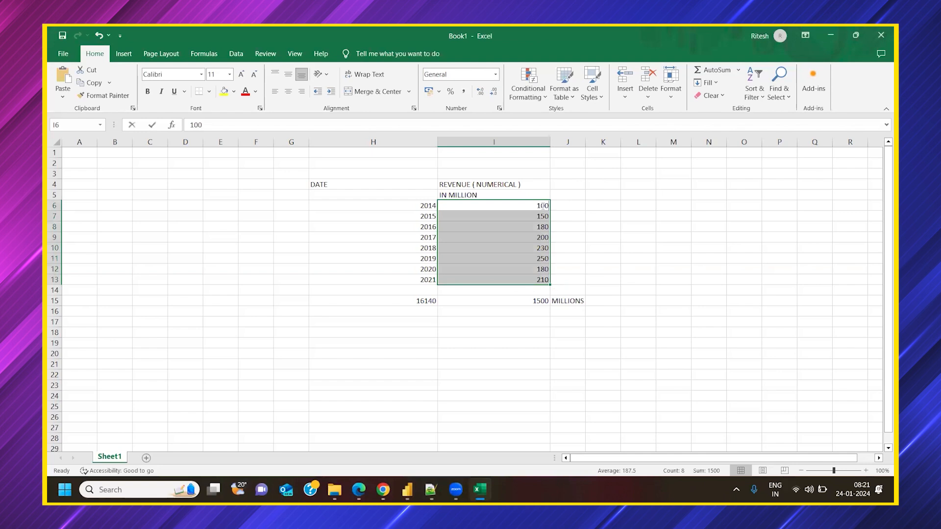
pyautogui.click(543, 227)
pyautogui.moveTo(526, 203); pyautogui.dragTo(536, 282)
pyautogui.moveTo(428, 205); pyautogui.dragTo(429, 275)
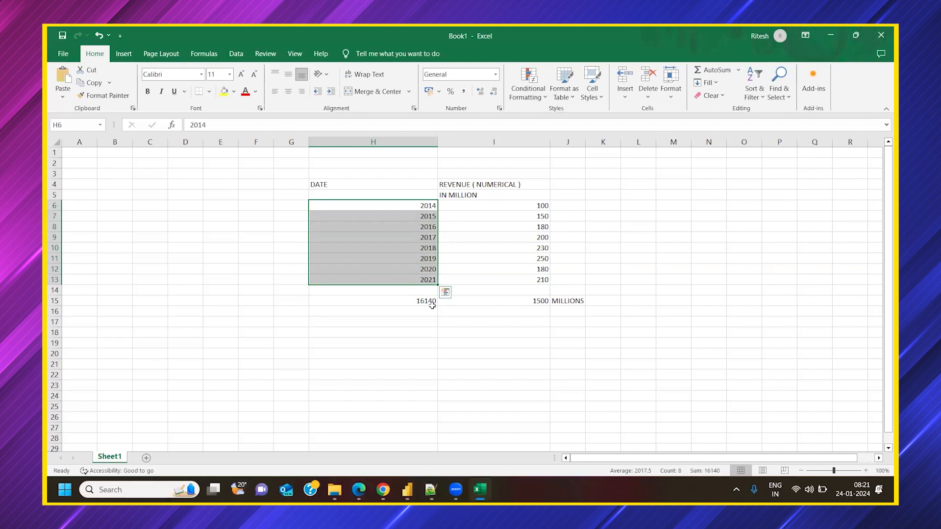
pyautogui.click(429, 207)
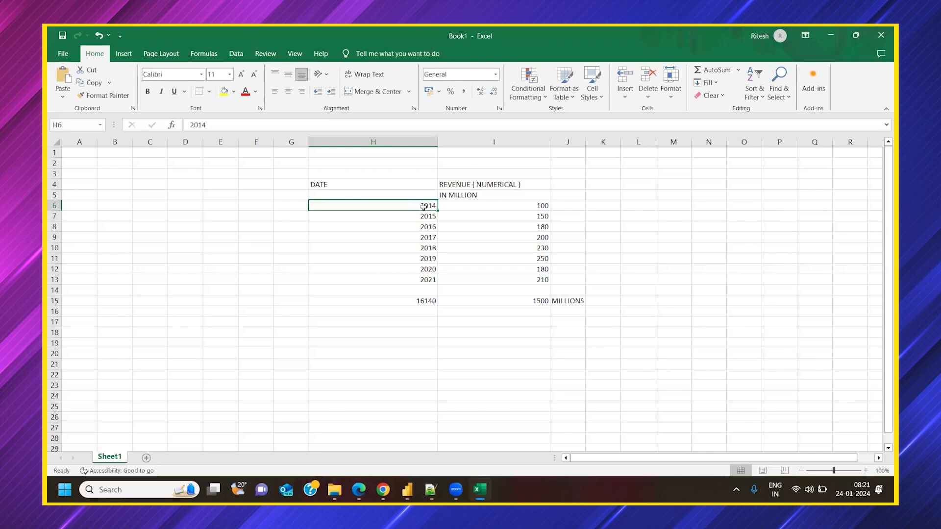
pyautogui.moveTo(424, 206); pyautogui.dragTo(427, 281)
# Review the 100% stacked column chart in Power BI alongside the years H6:H13 in Excel.
pyautogui.click(407, 490)
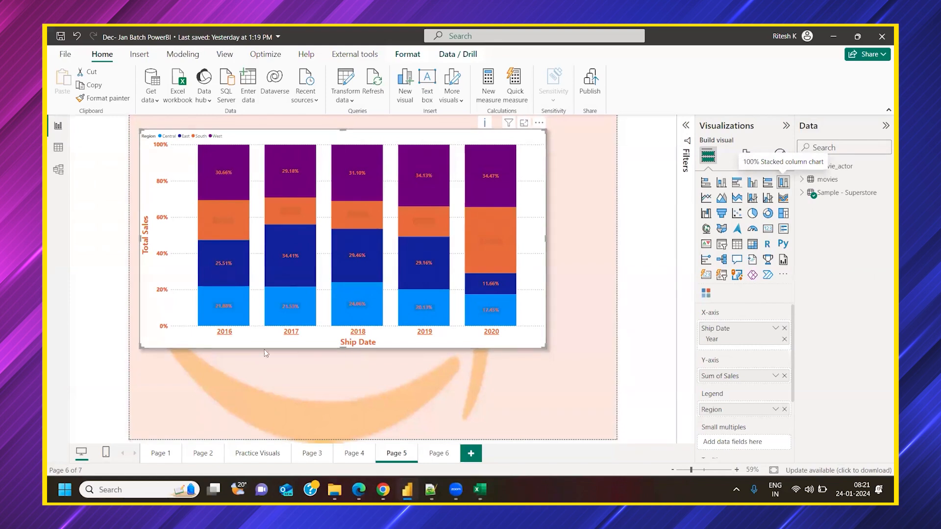
pyautogui.click(432, 489)
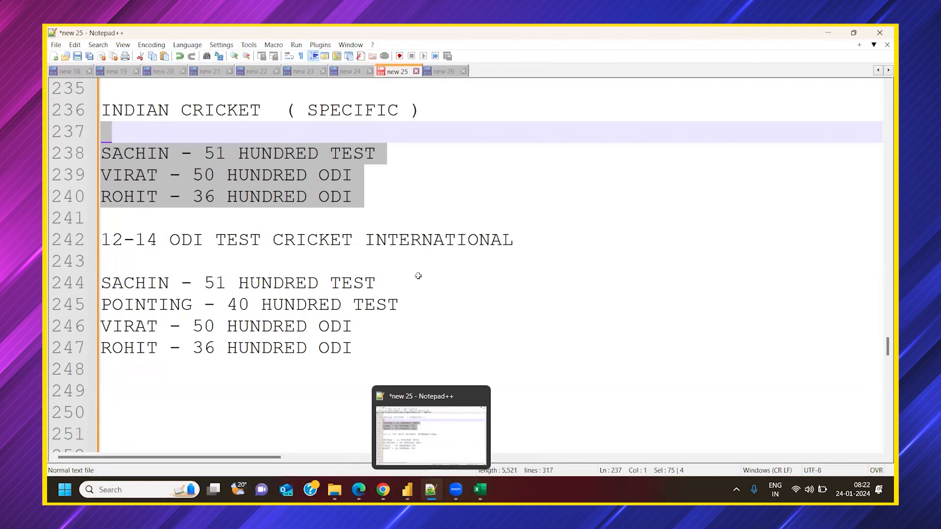
pyautogui.click(480, 489)
pyautogui.click(435, 270)
pyautogui.moveTo(427, 206); pyautogui.dragTo(429, 280)
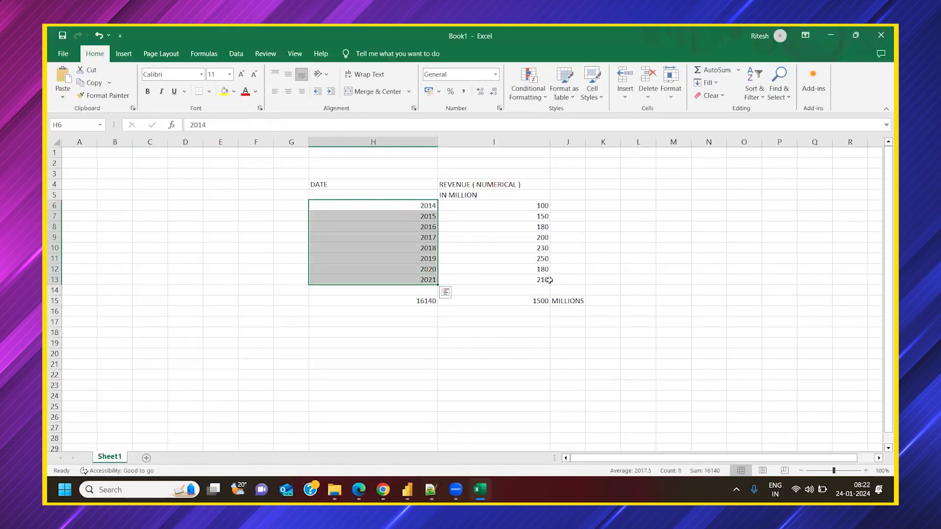
pyautogui.moveTo(407, 489)
pyautogui.click(405, 490)
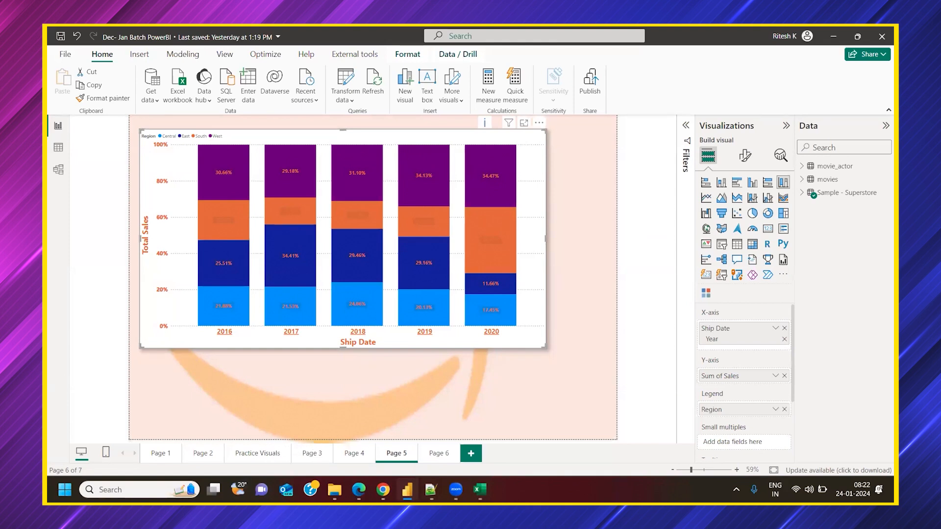
# Switch to Notepad++ and add the heading ISRO ( CHANDRAYAAN ) a few lines below the international cricket list.
pyautogui.moveTo(431, 490)
pyautogui.click(431, 431)
pyautogui.click(383, 346)
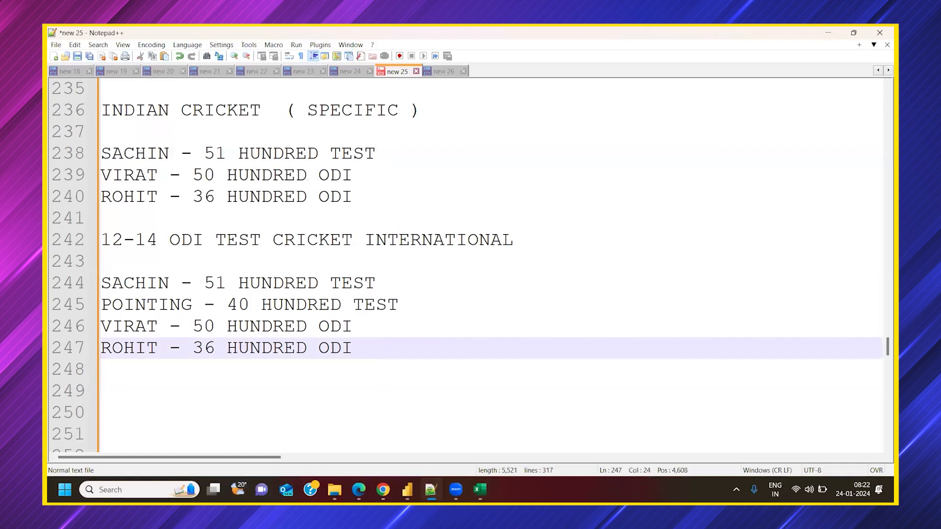
pyautogui.press('Return')
pyautogui.press('Return')
pyautogui.press('Return')
pyautogui.press('Return')
pyautogui.scroll(-2, 368, 323)
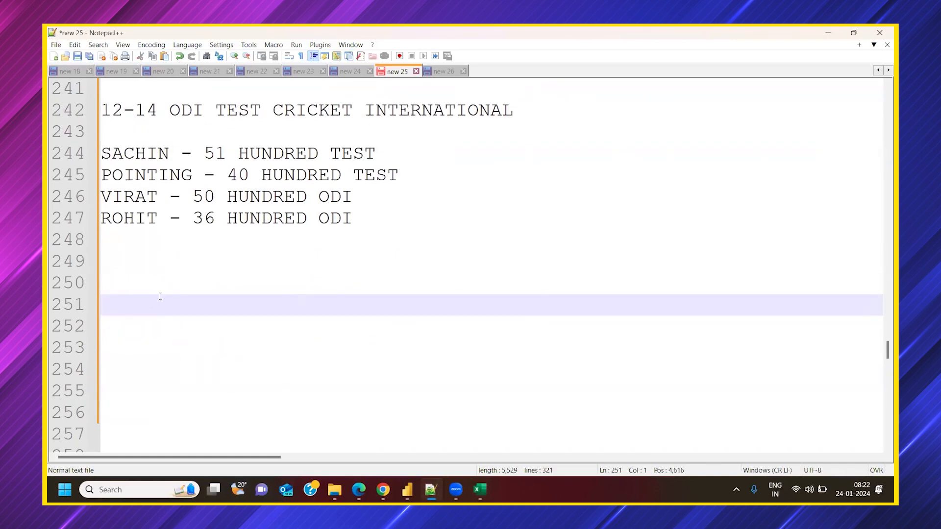
pyautogui.write('ISRO (')
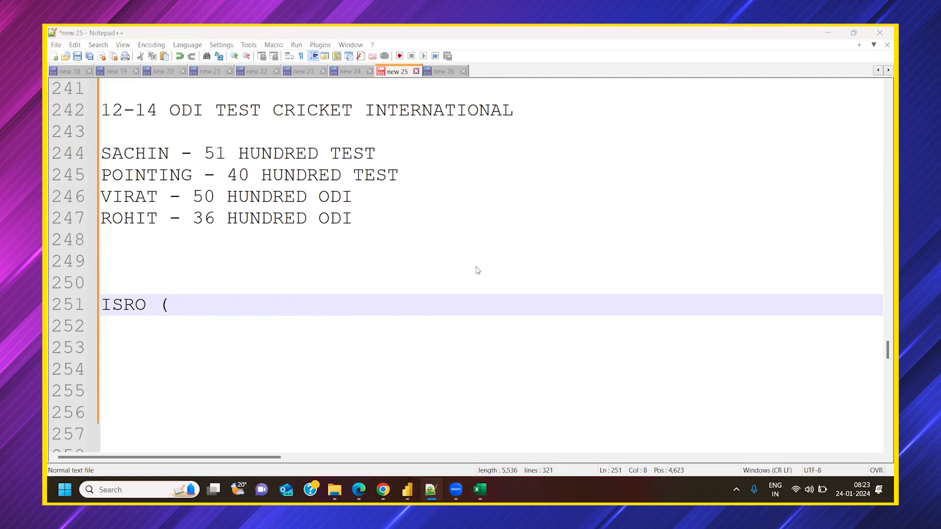
pyautogui.click(204, 305)
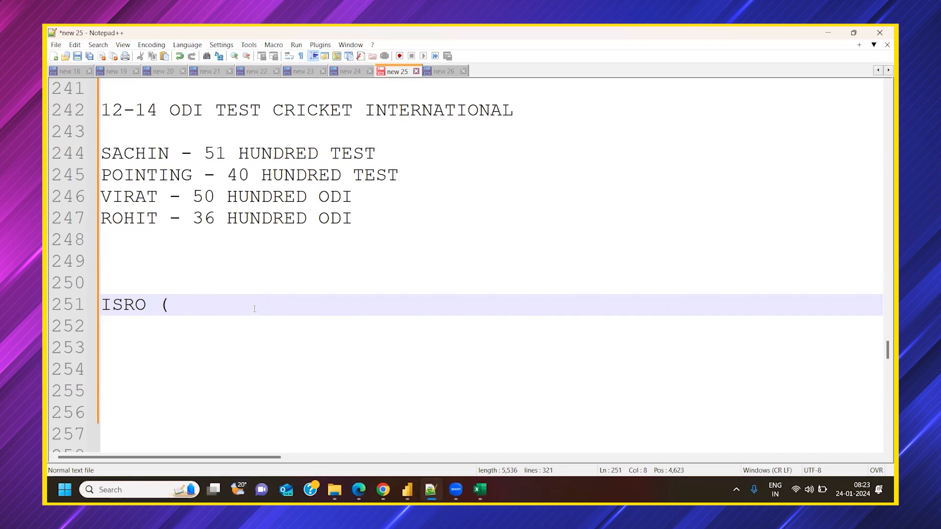
pyautogui.write('CHANDRAYAAN )')
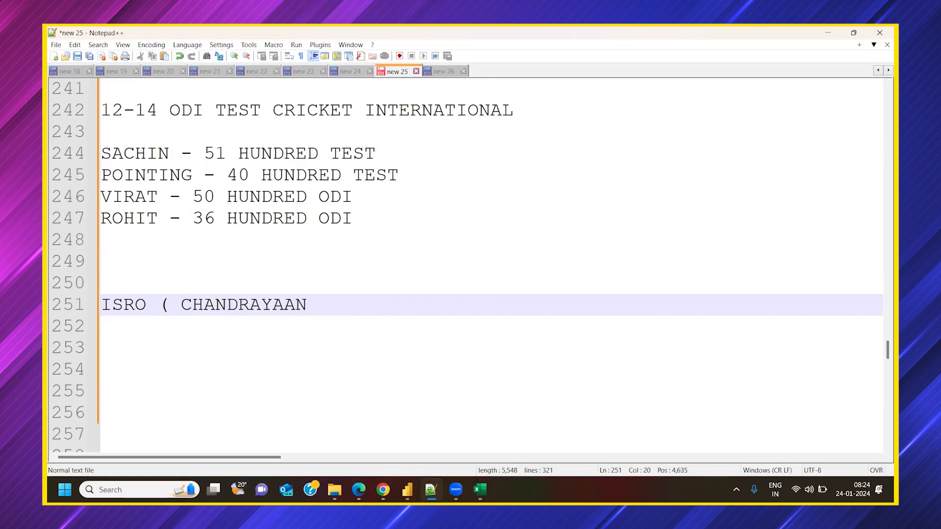
# Start a MONITOR ( entry two lines below the ISRO heading.
pyautogui.press('Return')
pyautogui.press('Return')
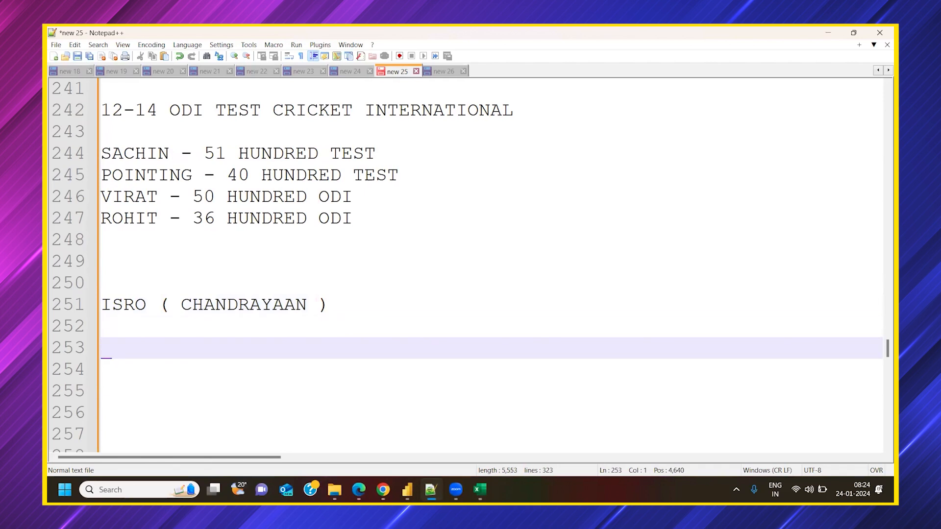
pyautogui.write('MONITOR')
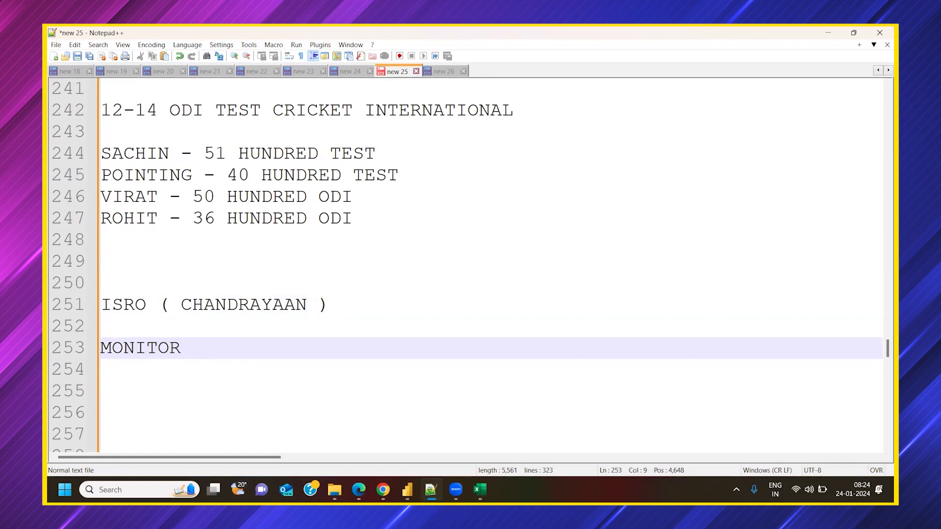
pyautogui.write('(')
# Open Microsoft Whiteboard and create a new blank whiteboard without a template.
pyautogui.click(123, 490)
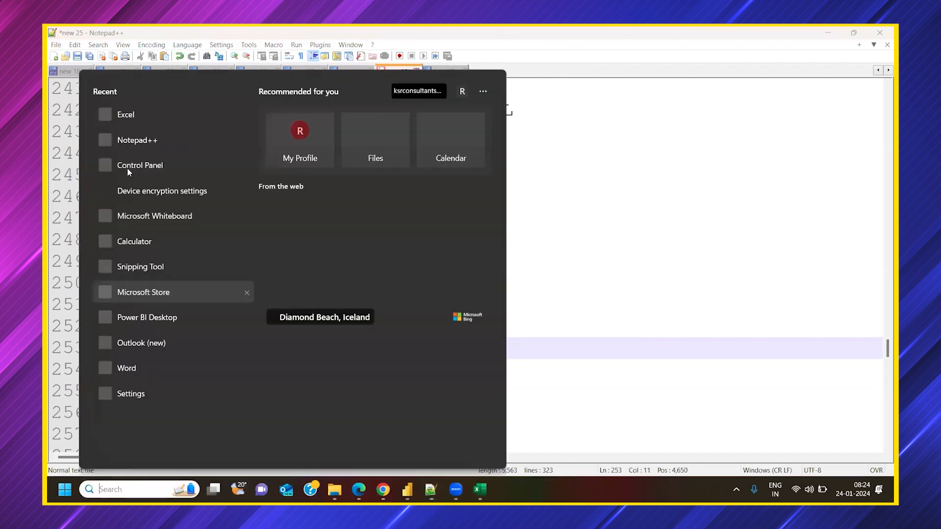
pyautogui.press('Escape')
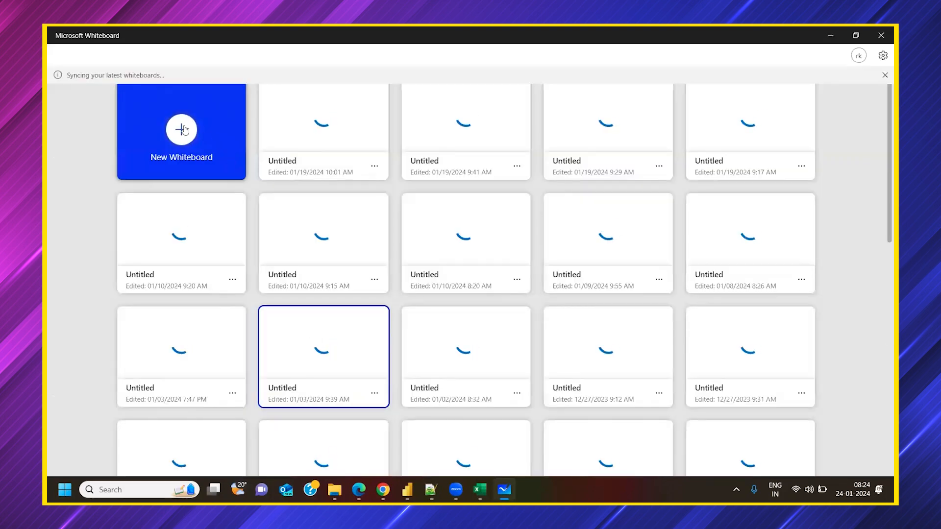
pyautogui.click(184, 130)
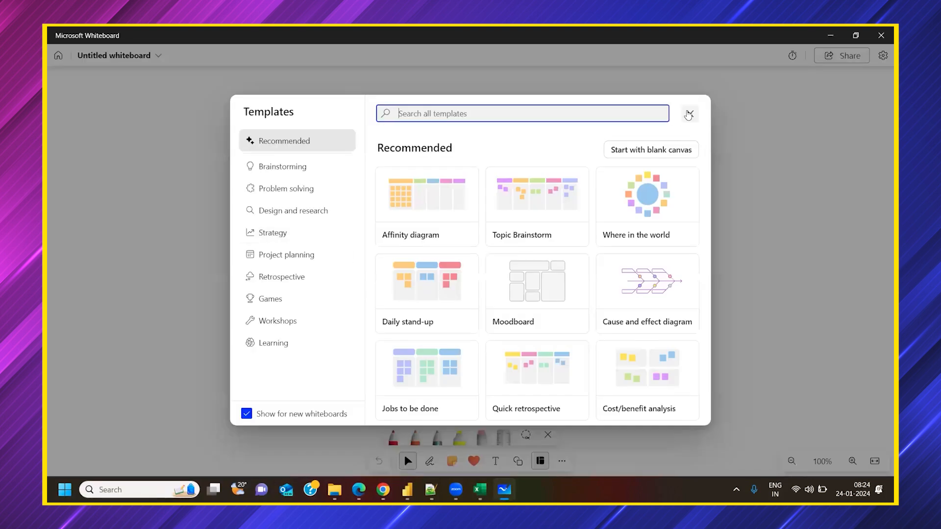
pyautogui.click(689, 112)
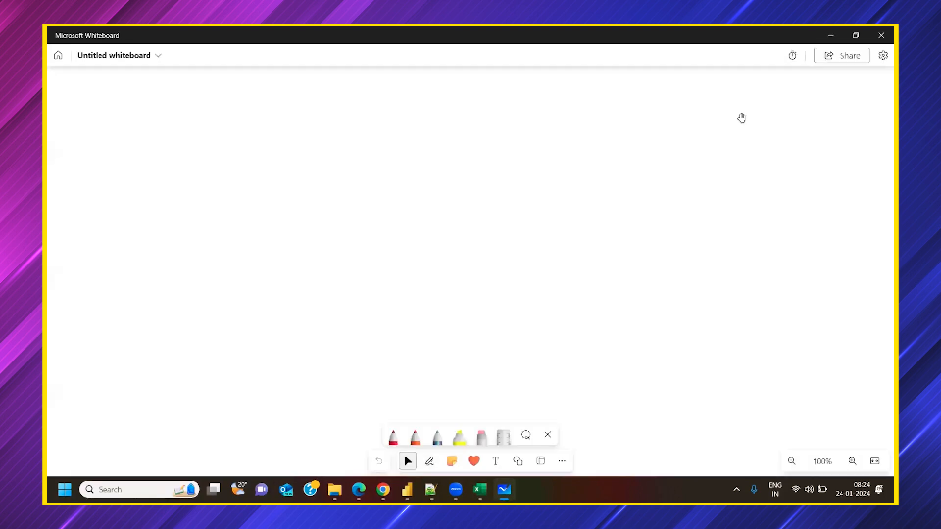
# Draw a framed compass with the directions N, E, W and S in the whiteboard's upper-right corner using the red pen.
pyautogui.click(393, 436)
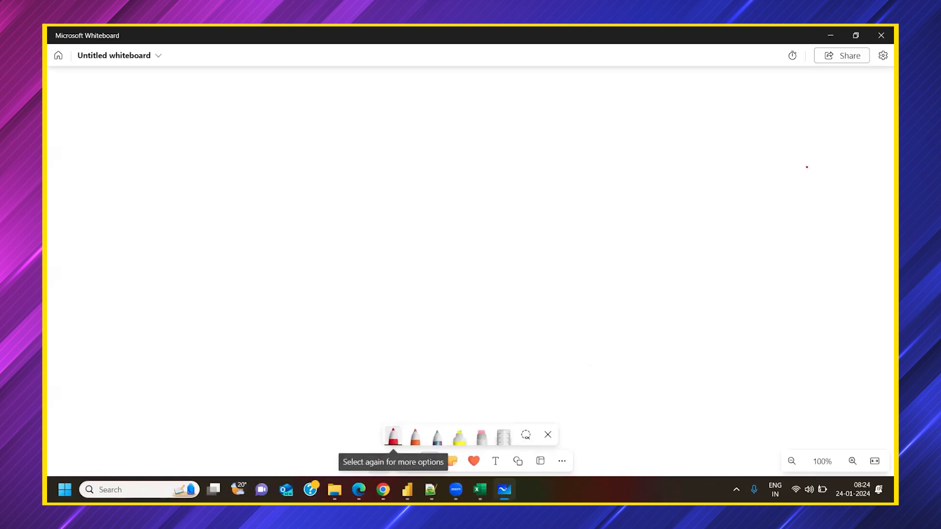
pyautogui.moveTo(832, 91)
pyautogui.mouseDown()
pyautogui.moveTo(843, 135)
pyautogui.moveTo(828, 112)
pyautogui.moveTo(851, 85)
pyautogui.mouseUp()
pyautogui.moveTo(857, 98)
pyautogui.mouseDown()
pyautogui.moveTo(859, 85)
pyautogui.moveTo(858, 98)
pyautogui.mouseUp()
pyautogui.click(855, 124)
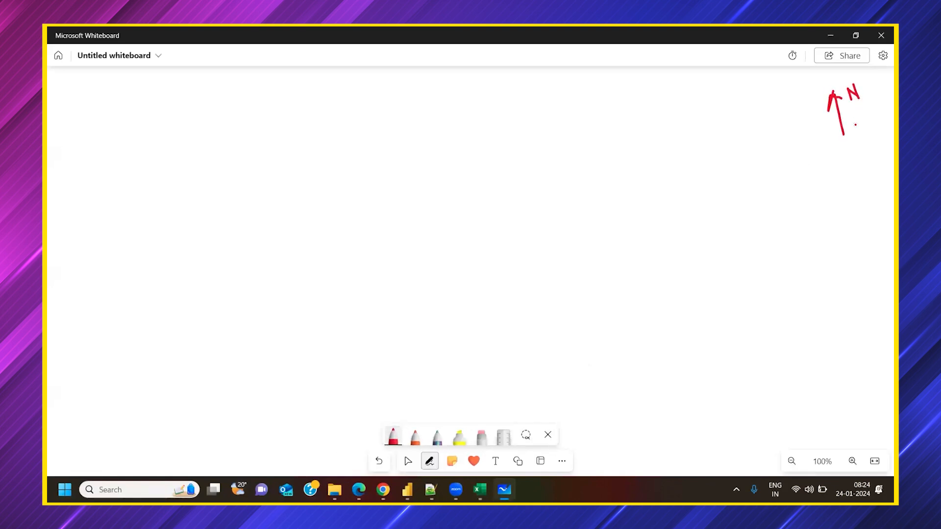
pyautogui.moveTo(823, 127)
pyautogui.mouseDown()
pyautogui.moveTo(873, 122)
pyautogui.moveTo(879, 105)
pyautogui.mouseUp()
pyautogui.moveTo(873, 123); pyautogui.dragTo(885, 116)
pyautogui.moveTo(804, 120); pyautogui.dragTo(823, 114)
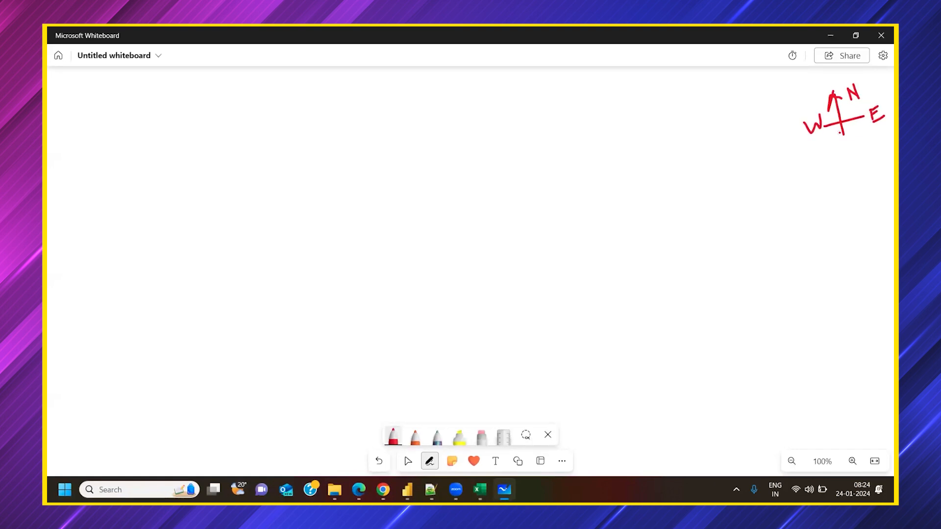
pyautogui.moveTo(855, 143); pyautogui.dragTo(833, 159)
pyautogui.moveTo(784, 182)
pyautogui.mouseDown()
pyautogui.moveTo(750, 101)
pyautogui.moveTo(894, 156)
pyautogui.moveTo(808, 182)
pyautogui.mouseUp()
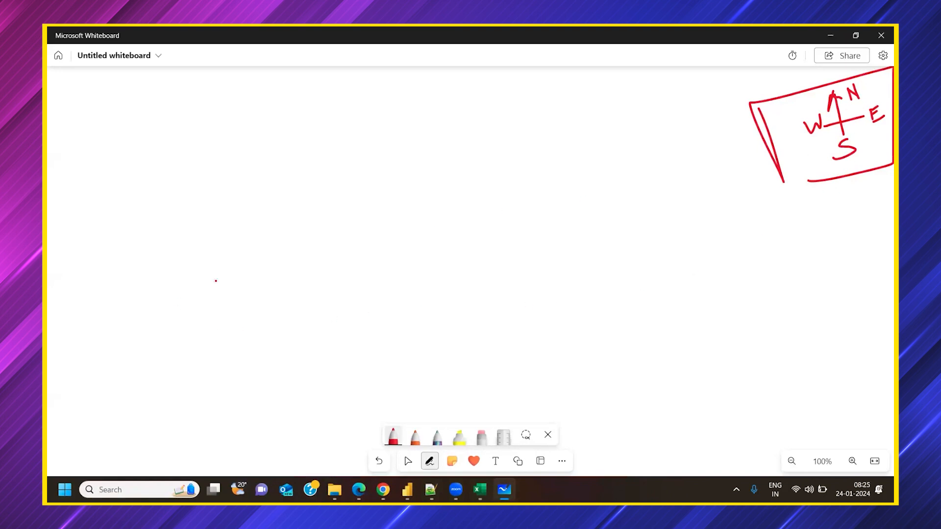
# Sketch a monitor on a stand, with a rising jagged line and a smooth rising curve on its screen.
pyautogui.moveTo(245, 306)
pyautogui.mouseDown()
pyautogui.moveTo(244, 177)
pyautogui.moveTo(479, 298)
pyautogui.moveTo(192, 309)
pyautogui.mouseUp()
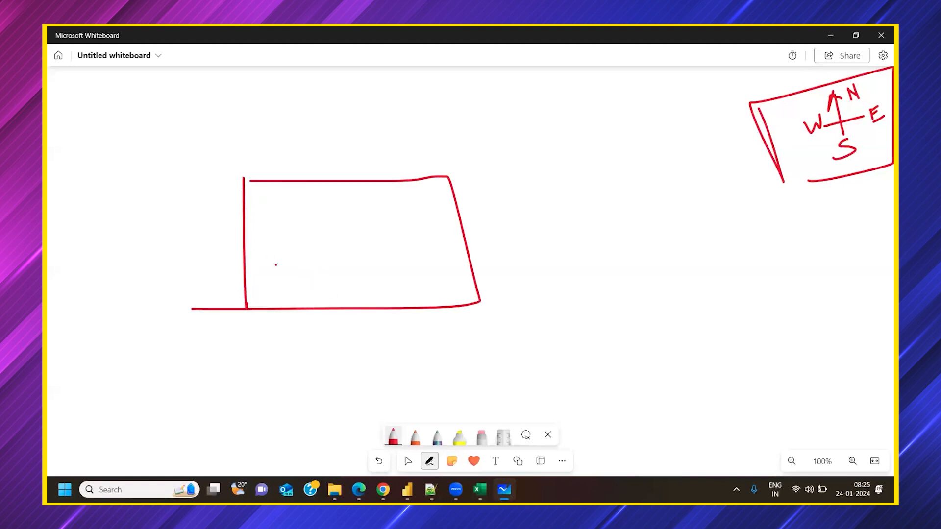
pyautogui.moveTo(263, 289); pyautogui.dragTo(433, 194)
pyautogui.moveTo(297, 298); pyautogui.dragTo(440, 247)
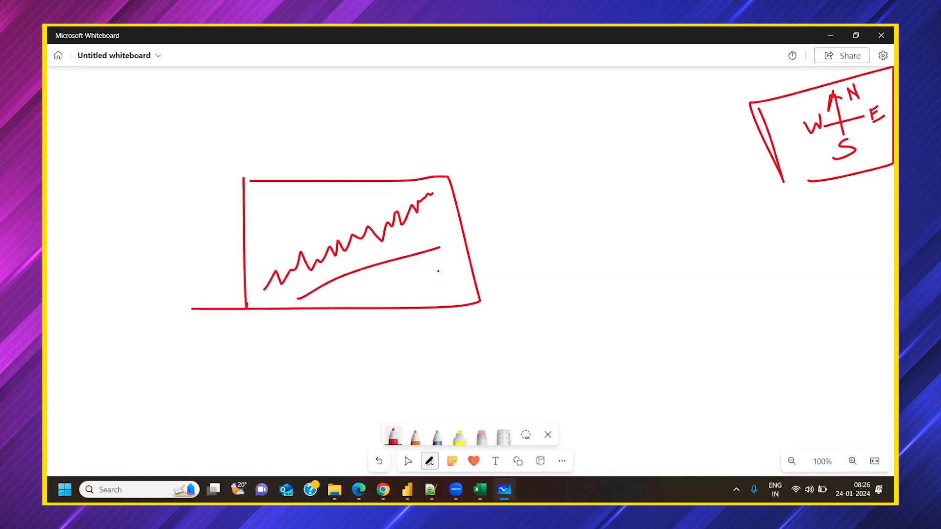
pyautogui.moveTo(329, 311); pyautogui.dragTo(290, 342)
pyautogui.moveTo(380, 312)
pyautogui.mouseDown()
pyautogui.moveTo(415, 338)
pyautogui.moveTo(290, 342)
pyautogui.mouseUp()
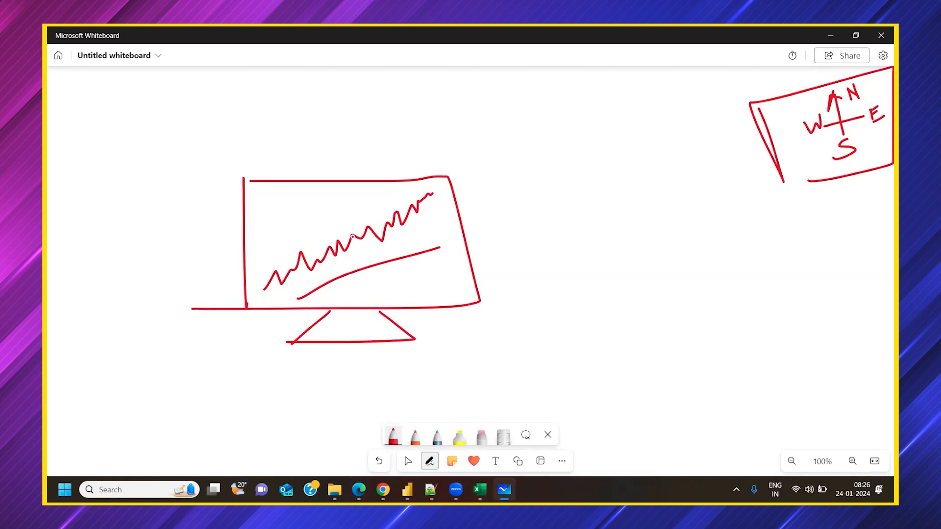
# Write distance labels at both ends of the jagged line, the upper one in miles, and draw a double-headed arrow below it.
pyautogui.moveTo(267, 297)
pyautogui.mouseDown()
pyautogui.moveTo(268, 307)
pyautogui.moveTo(305, 297)
pyautogui.mouseUp()
pyautogui.moveTo(433, 206)
pyautogui.mouseDown()
pyautogui.moveTo(432, 222)
pyautogui.moveTo(440, 208)
pyautogui.moveTo(502, 200)
pyautogui.mouseUp()
pyautogui.click(506, 193)
pyautogui.moveTo(328, 277)
pyautogui.mouseDown()
pyautogui.moveTo(421, 227)
pyautogui.moveTo(417, 240)
pyautogui.mouseUp()
pyautogui.moveTo(353, 258); pyautogui.dragTo(351, 271)
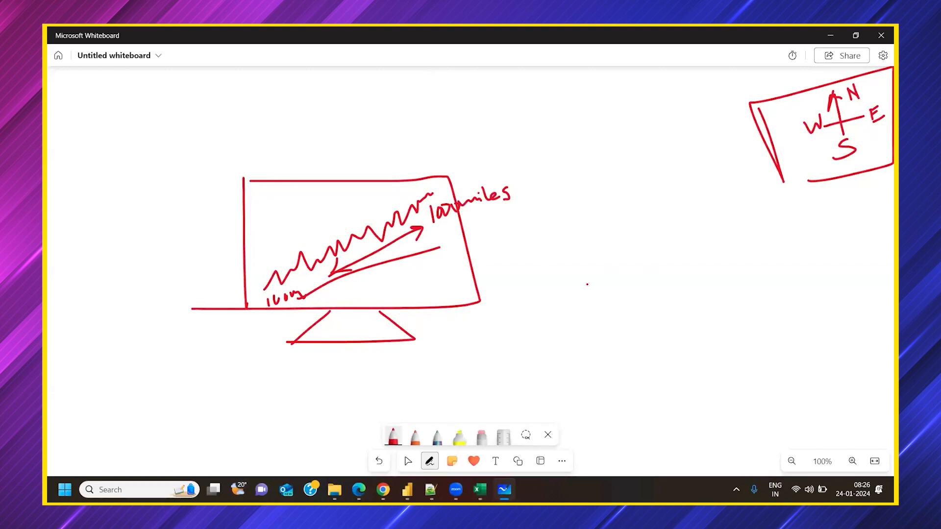
# Sketch an oximeter with a rounded end and an inner display to the monitor's right, and label it Oximeter.
pyautogui.moveTo(591, 252); pyautogui.dragTo(598, 304)
pyautogui.moveTo(594, 251)
pyautogui.mouseDown()
pyautogui.moveTo(710, 292)
pyautogui.moveTo(643, 314)
pyautogui.moveTo(596, 311)
pyautogui.mouseUp()
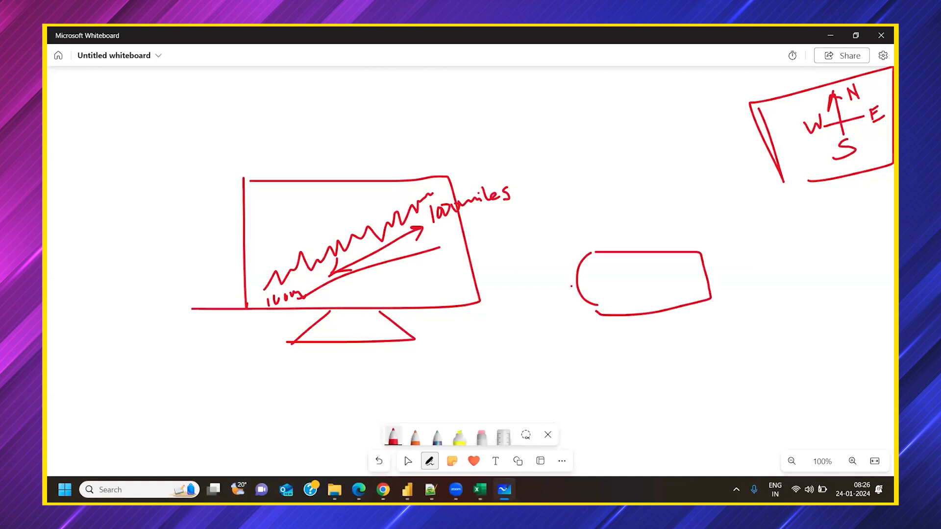
pyautogui.moveTo(637, 227)
pyautogui.mouseDown()
pyautogui.moveTo(688, 229)
pyautogui.moveTo(769, 198)
pyautogui.mouseUp()
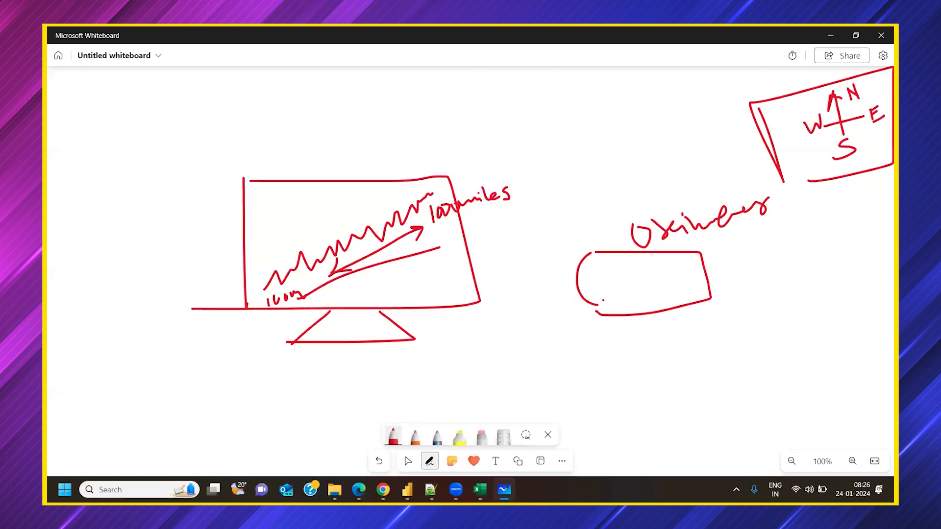
pyautogui.moveTo(603, 271)
pyautogui.mouseDown()
pyautogui.moveTo(604, 298)
pyautogui.moveTo(662, 262)
pyautogui.moveTo(682, 288)
pyautogui.moveTo(623, 299)
pyautogui.mouseUp()
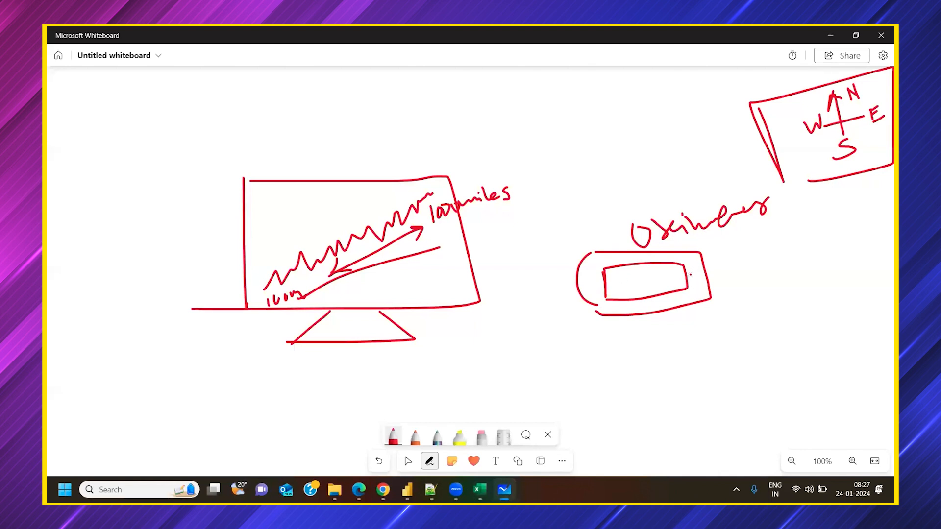
# Write the readings 98%, 97%, 96% and 90% in a column beside the oximeter.
pyautogui.moveTo(748, 262)
pyautogui.mouseDown()
pyautogui.moveTo(751, 289)
pyautogui.moveTo(737, 291)
pyautogui.mouseUp()
pyautogui.moveTo(763, 262)
pyautogui.mouseDown()
pyautogui.moveTo(757, 285)
pyautogui.moveTo(769, 275)
pyautogui.mouseUp()
pyautogui.moveTo(783, 259); pyautogui.dragTo(784, 278)
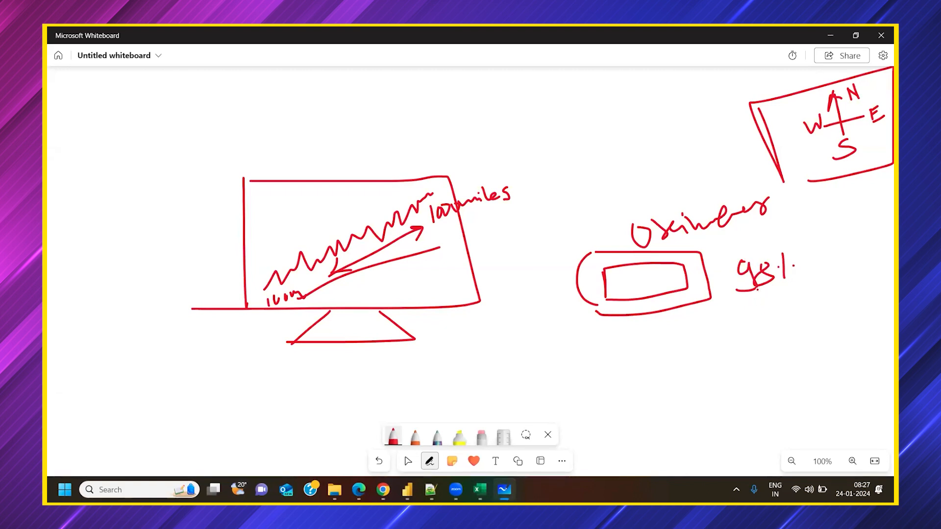
pyautogui.moveTo(760, 308)
pyautogui.mouseDown()
pyautogui.moveTo(763, 324)
pyautogui.moveTo(751, 327)
pyautogui.moveTo(780, 325)
pyautogui.moveTo(784, 306)
pyautogui.moveTo(798, 317)
pyautogui.mouseUp()
pyautogui.moveTo(762, 354)
pyautogui.mouseDown()
pyautogui.moveTo(749, 392)
pyautogui.moveTo(779, 365)
pyautogui.mouseUp()
pyautogui.click(808, 354)
pyautogui.moveTo(813, 340); pyautogui.dragTo(815, 365)
pyautogui.moveTo(753, 349); pyautogui.dragTo(767, 351)
pyautogui.moveTo(765, 399)
pyautogui.mouseDown()
pyautogui.moveTo(763, 422)
pyautogui.moveTo(783, 400)
pyautogui.mouseUp()
pyautogui.click(803, 398)
pyautogui.moveTo(817, 391); pyautogui.dragTo(818, 408)
pyautogui.click(825, 402)
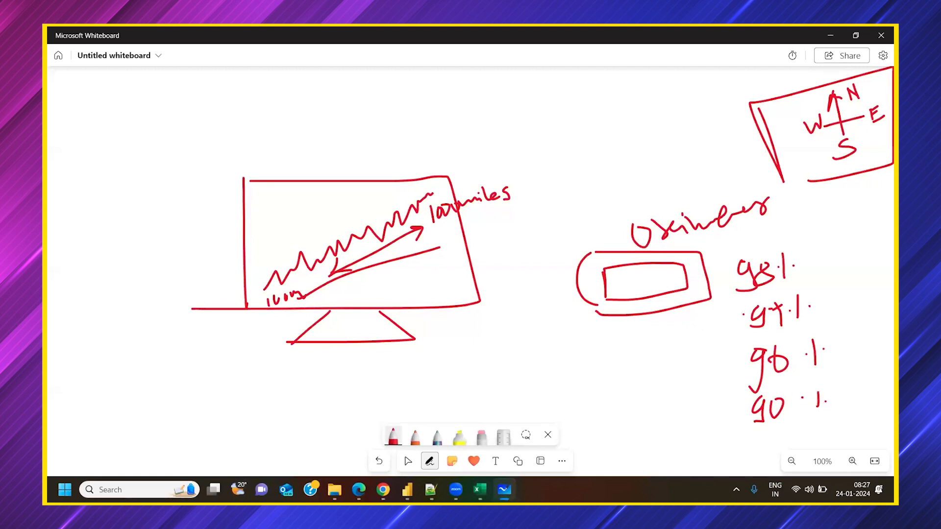
pyautogui.moveTo(774, 351); pyautogui.dragTo(780, 342)
# Draw a jagged line on the oximeter's display, and underline its label and each of the four percentage readings.
pyautogui.moveTo(611, 289)
pyautogui.mouseDown()
pyautogui.moveTo(640, 273)
pyautogui.moveTo(687, 277)
pyautogui.mouseUp()
pyautogui.moveTo(677, 248); pyautogui.dragTo(808, 212)
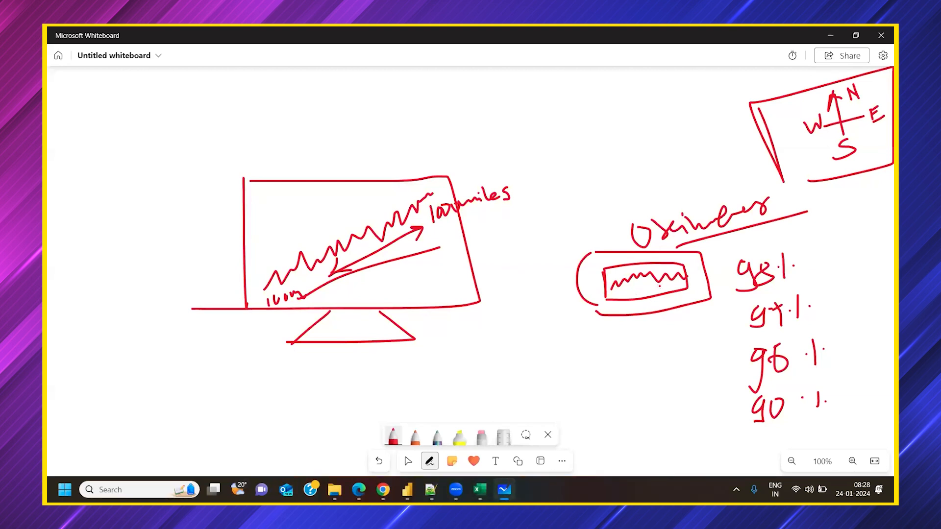
pyautogui.moveTo(735, 303); pyautogui.dragTo(792, 288)
pyautogui.moveTo(754, 344); pyautogui.dragTo(801, 333)
pyautogui.moveTo(751, 394); pyautogui.dragTo(804, 380)
pyautogui.moveTo(753, 446); pyautogui.dragTo(789, 428)
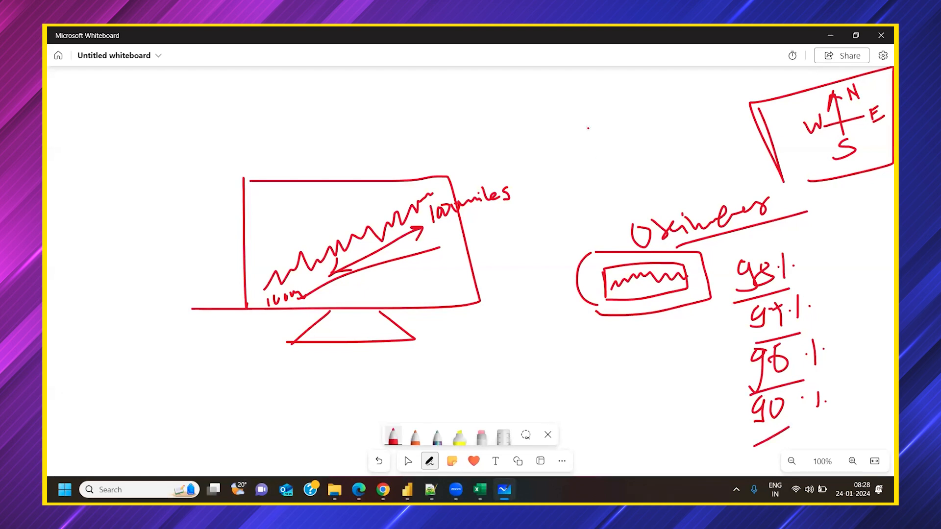
# Draw an ECG device above the oximeter with a jagged trace in one box and an empty box below, linked to the underlined label Heart.
pyautogui.moveTo(551, 100); pyautogui.dragTo(549, 182)
pyautogui.moveTo(551, 100)
pyautogui.mouseDown()
pyautogui.moveTo(681, 100)
pyautogui.moveTo(632, 189)
pyautogui.moveTo(551, 191)
pyautogui.moveTo(566, 189)
pyautogui.mouseUp()
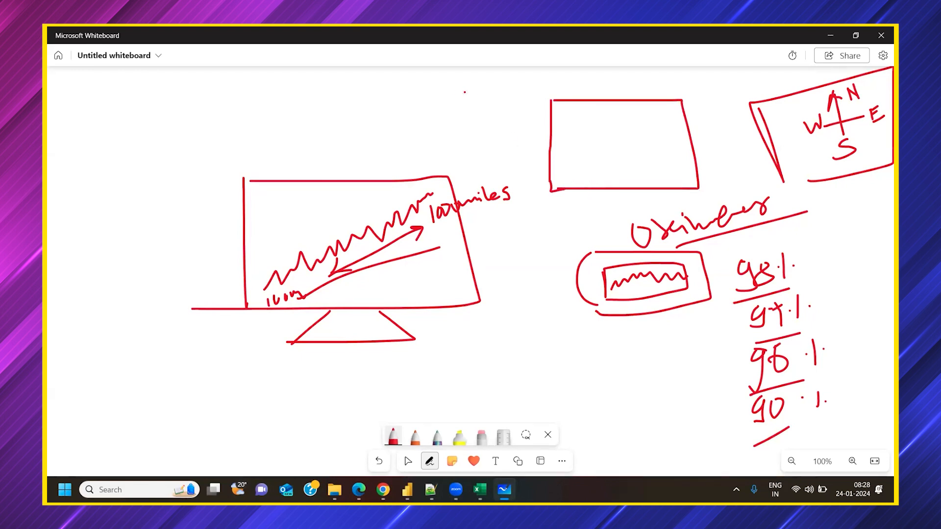
pyautogui.moveTo(484, 86)
pyautogui.mouseDown()
pyautogui.moveTo(484, 107)
pyautogui.moveTo(497, 86)
pyautogui.moveTo(497, 104)
pyautogui.moveTo(543, 98)
pyautogui.moveTo(543, 118)
pyautogui.mouseUp()
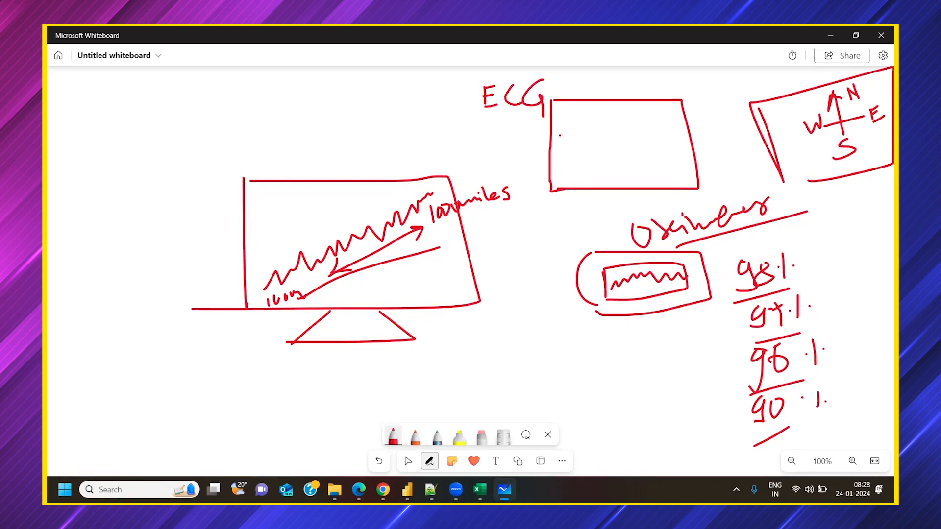
pyautogui.moveTo(563, 110)
pyautogui.mouseDown()
pyautogui.moveTo(564, 131)
pyautogui.moveTo(662, 132)
pyautogui.moveTo(570, 131)
pyautogui.moveTo(616, 117)
pyautogui.moveTo(657, 126)
pyautogui.mouseUp()
pyautogui.moveTo(505, 126); pyautogui.dragTo(549, 127)
pyautogui.moveTo(418, 120)
pyautogui.mouseDown()
pyautogui.moveTo(418, 137)
pyautogui.moveTo(430, 126)
pyautogui.moveTo(477, 128)
pyautogui.moveTo(486, 117)
pyautogui.mouseUp()
pyautogui.moveTo(435, 143); pyautogui.dragTo(485, 131)
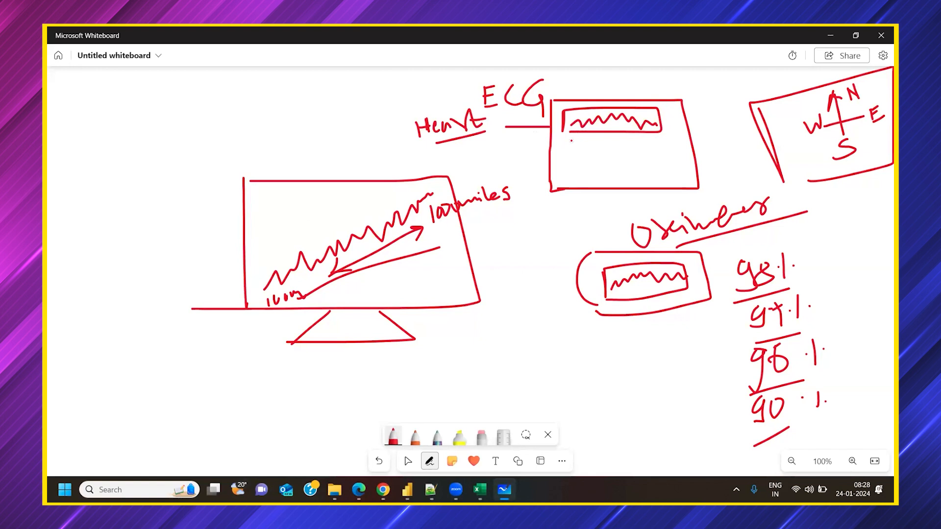
pyautogui.moveTo(563, 132); pyautogui.dragTo(577, 132)
pyautogui.moveTo(561, 143)
pyautogui.mouseDown()
pyautogui.moveTo(673, 162)
pyautogui.moveTo(563, 166)
pyautogui.mouseUp()
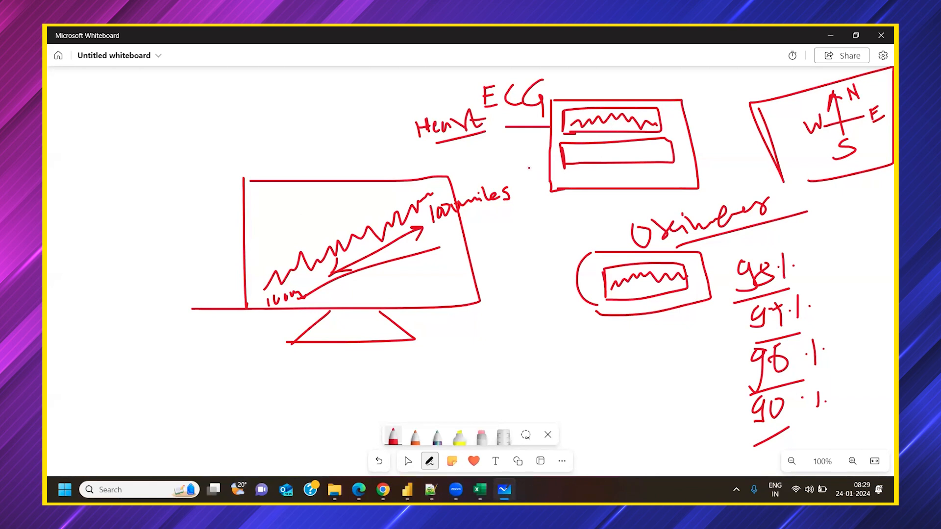
# Write Datetime above the monitor sketch and draw a box around it.
pyautogui.moveTo(116, 106); pyautogui.dragTo(117, 146)
pyautogui.moveTo(163, 120)
pyautogui.mouseDown()
pyautogui.moveTo(156, 133)
pyautogui.moveTo(195, 130)
pyautogui.mouseUp()
pyautogui.moveTo(166, 120)
pyautogui.mouseDown()
pyautogui.moveTo(233, 106)
pyautogui.moveTo(233, 117)
pyautogui.moveTo(273, 101)
pyautogui.moveTo(283, 111)
pyautogui.mouseUp()
pyautogui.moveTo(220, 111)
pyautogui.mouseDown()
pyautogui.moveTo(216, 127)
pyautogui.moveTo(192, 125)
pyautogui.mouseUp()
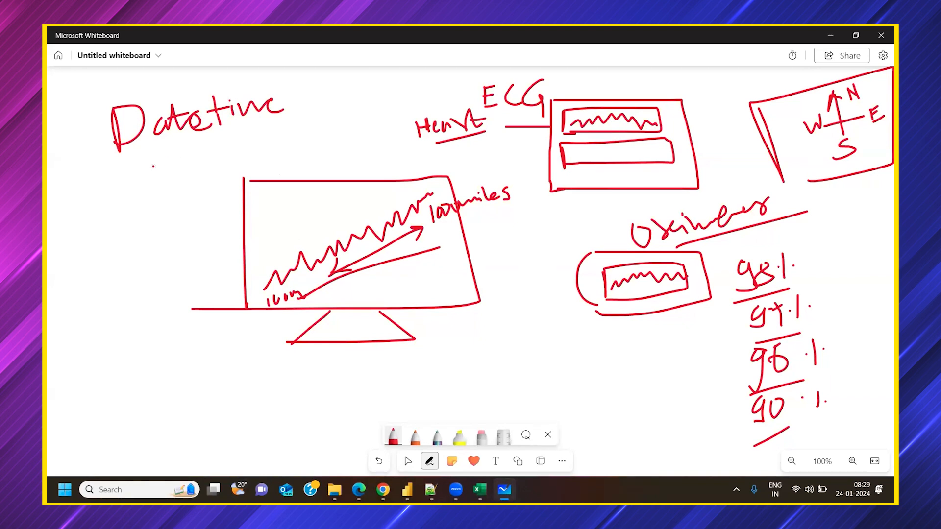
pyautogui.moveTo(128, 161)
pyautogui.mouseDown()
pyautogui.moveTo(335, 115)
pyautogui.moveTo(88, 74)
pyautogui.moveTo(101, 161)
pyautogui.mouseUp()
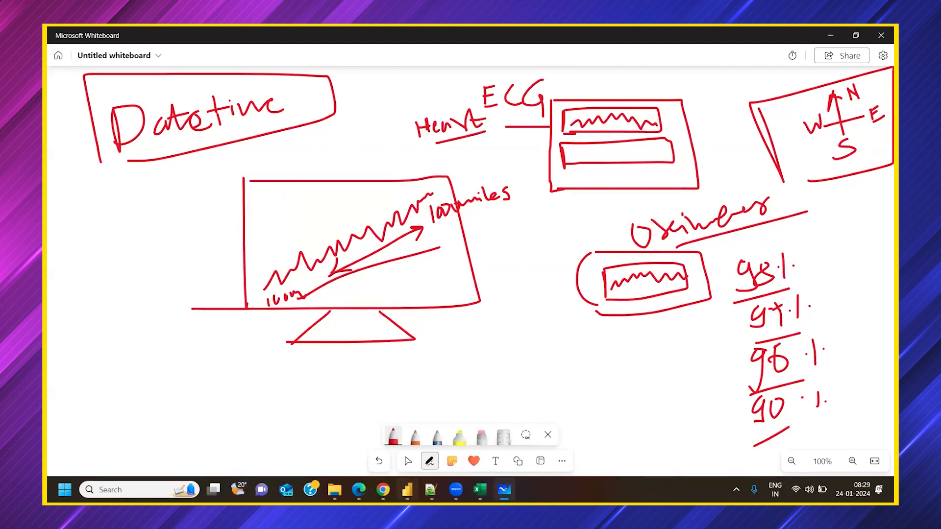
# Switch to Power BI, duplicate Page 5, and change the copied 100% stacked column chart to a line chart.
pyautogui.click(407, 490)
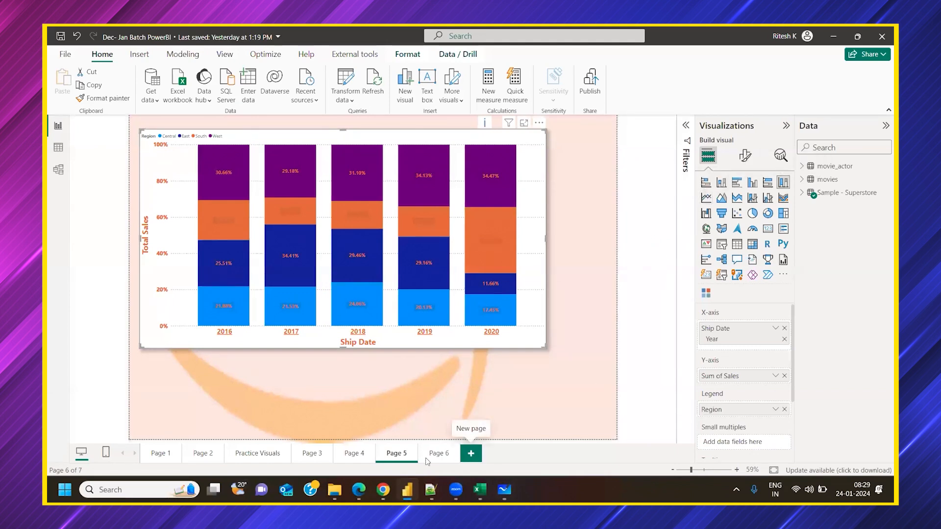
pyautogui.rightClick(398, 455)
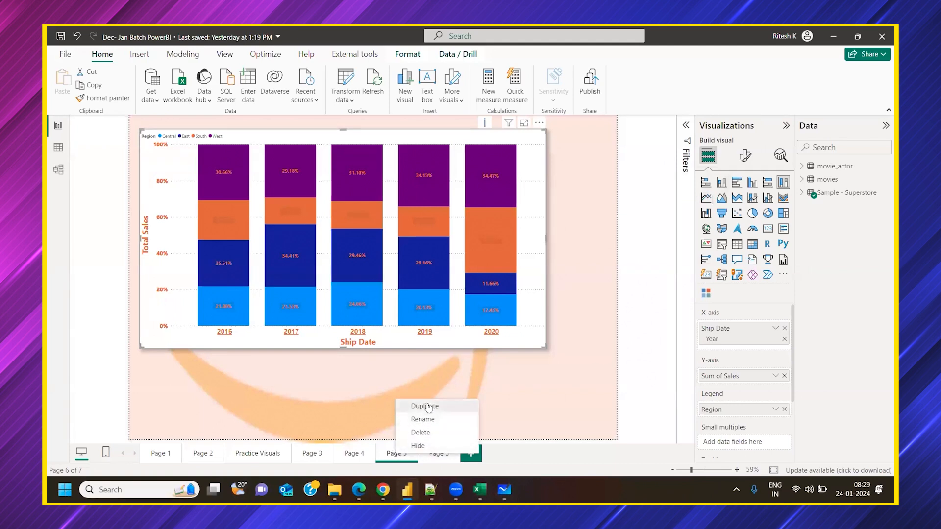
pyautogui.rightClick(502, 453)
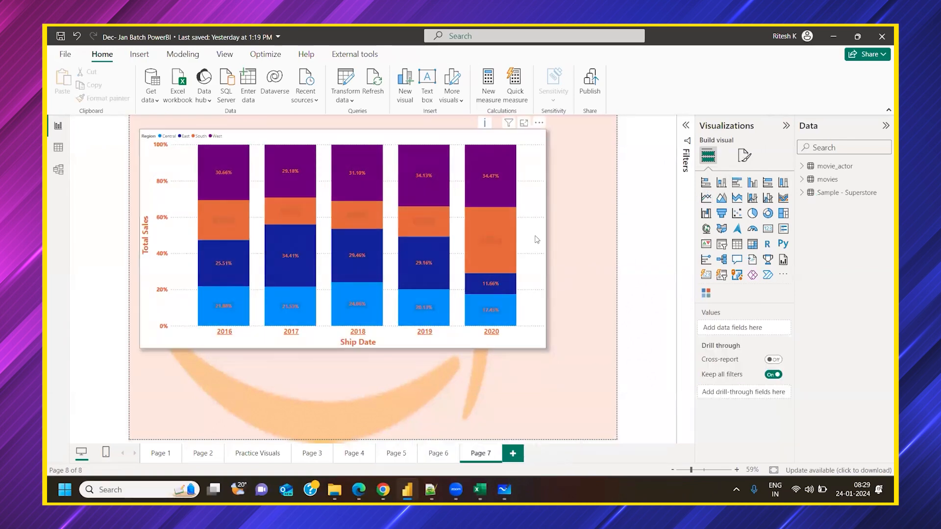
pyautogui.click(535, 238)
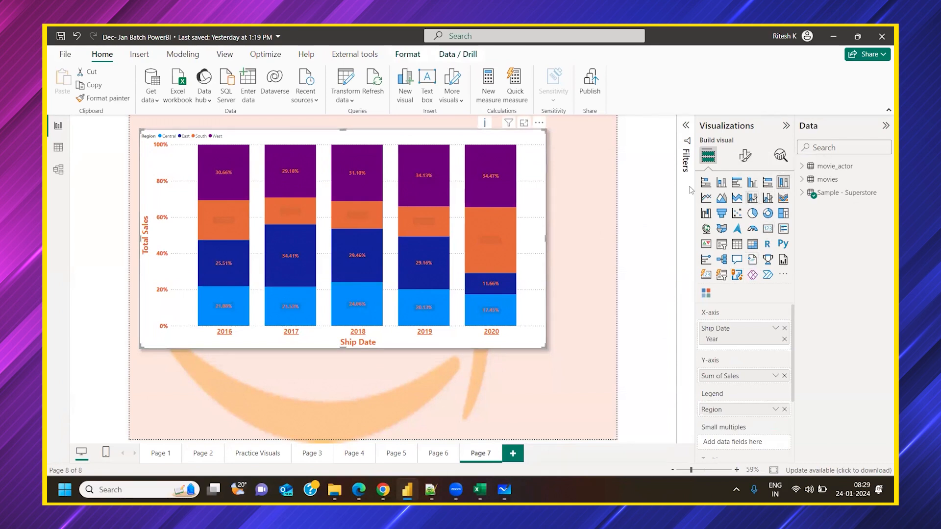
pyautogui.click(705, 198)
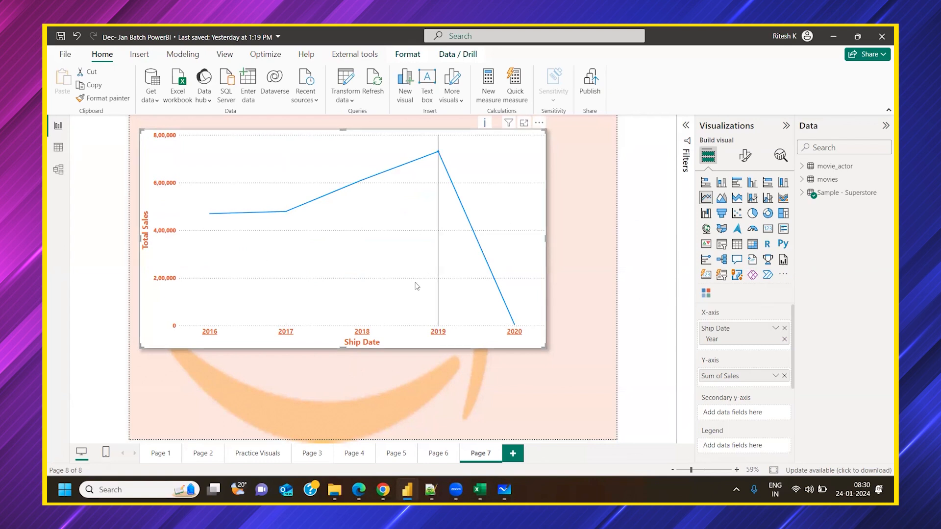
# Show the yearly sales as a stacked column chart for comparison and return to the line chart.
pyautogui.moveTo(398, 280)
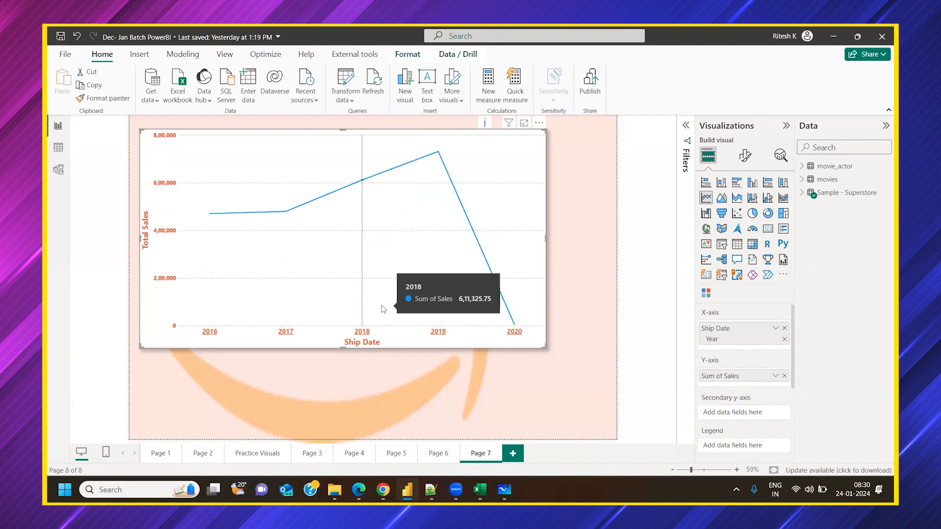
pyautogui.click(721, 183)
pyautogui.moveTo(437, 266)
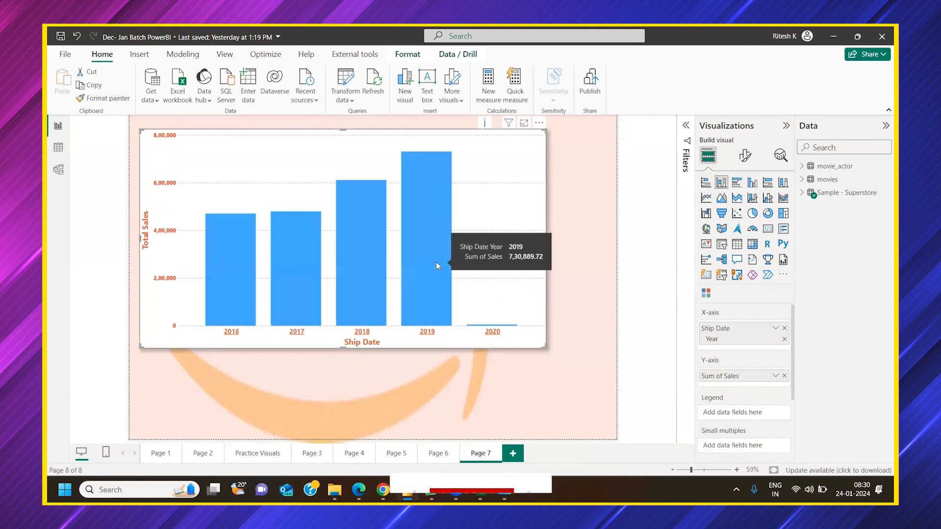
pyautogui.click(707, 199)
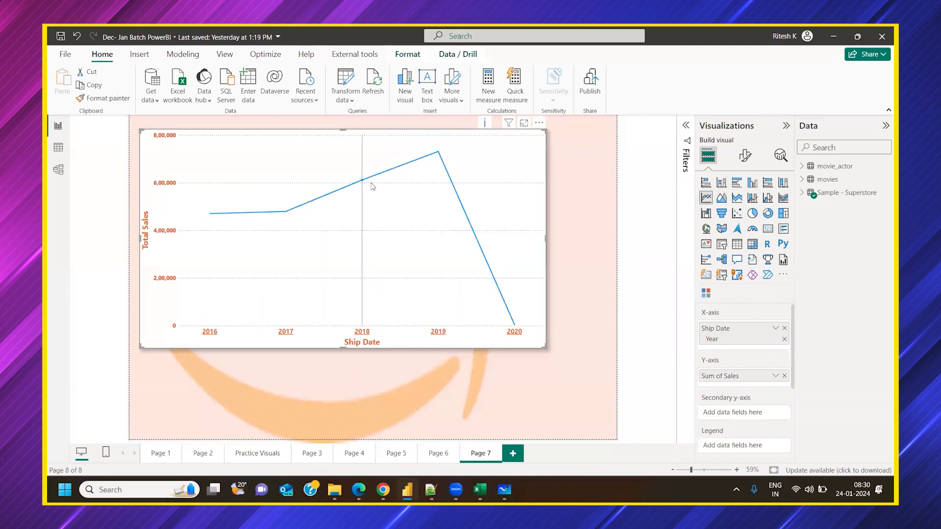
# Restore the full Ship Date hierarchy on the line chart's X-axis and remove every level except Quarter.
pyautogui.moveTo(360, 204)
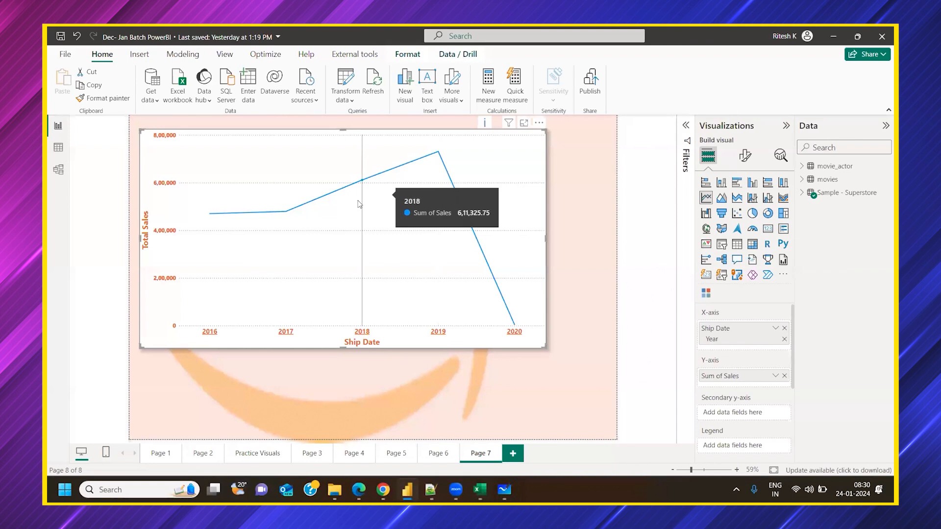
pyautogui.moveTo(268, 237)
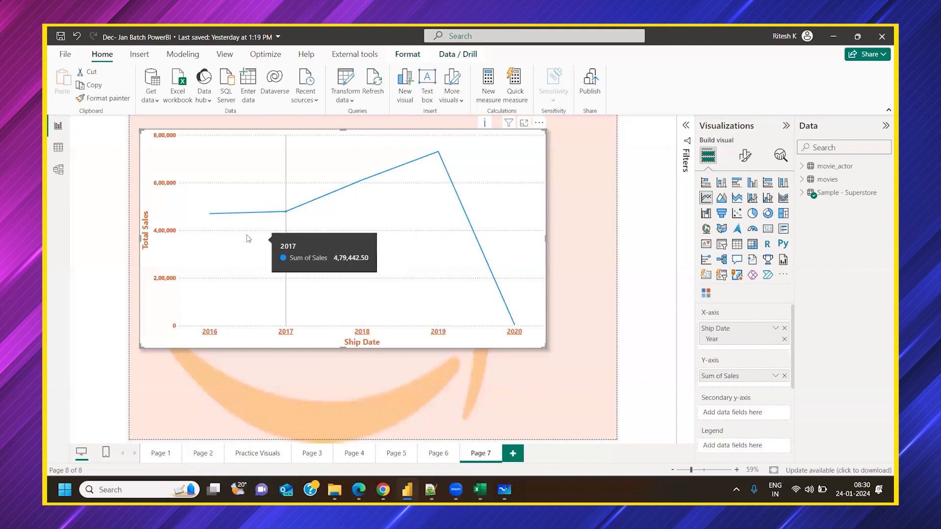
pyautogui.moveTo(239, 235)
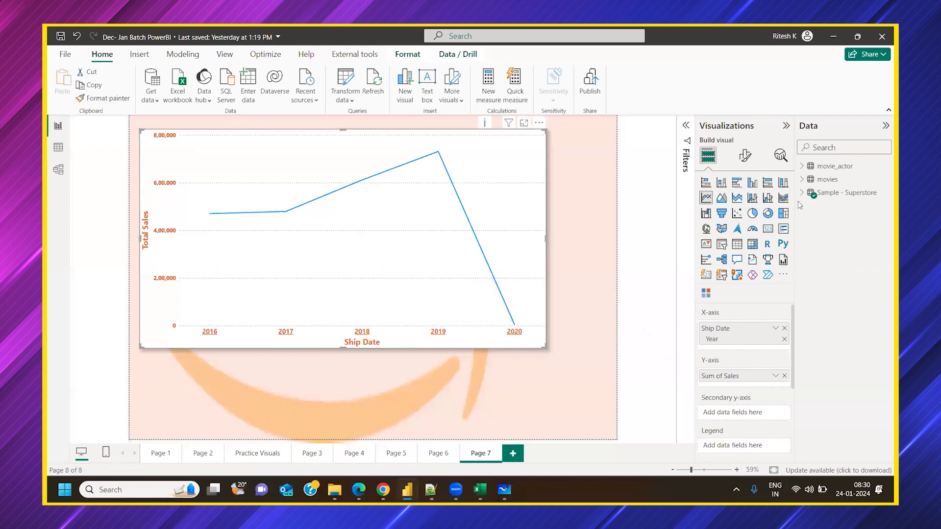
pyautogui.click(775, 328)
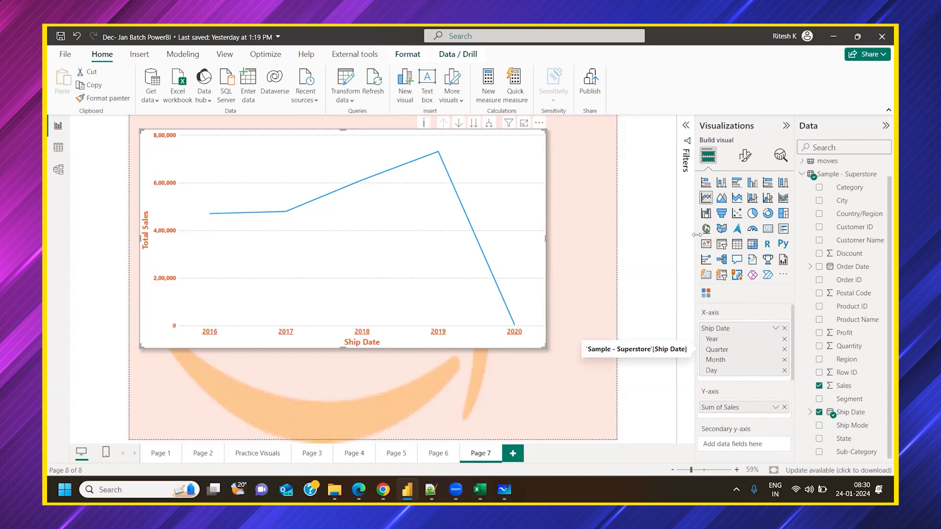
pyautogui.click(784, 339)
pyautogui.click(784, 349)
pyautogui.click(784, 350)
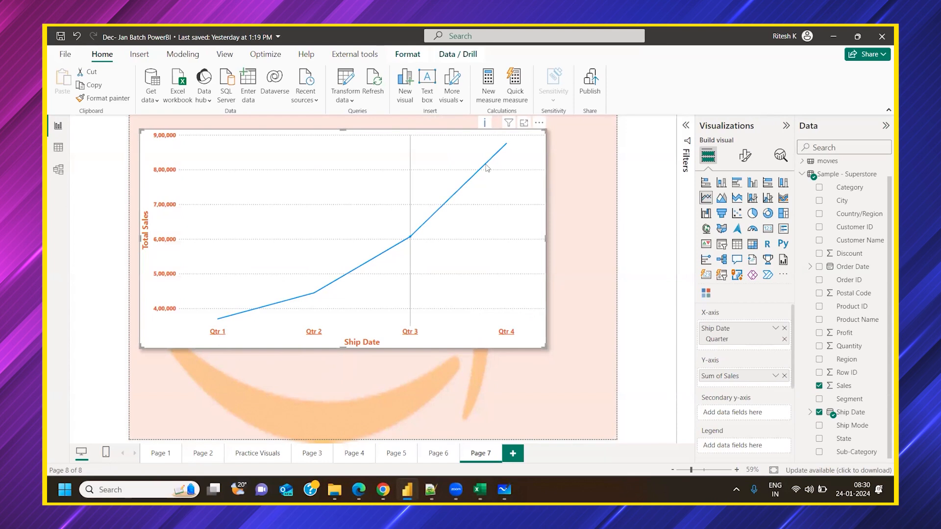
# Switch to Microsoft Whiteboard and draw an extra underline beneath the boxed Datetime label.
pyautogui.moveTo(486, 168)
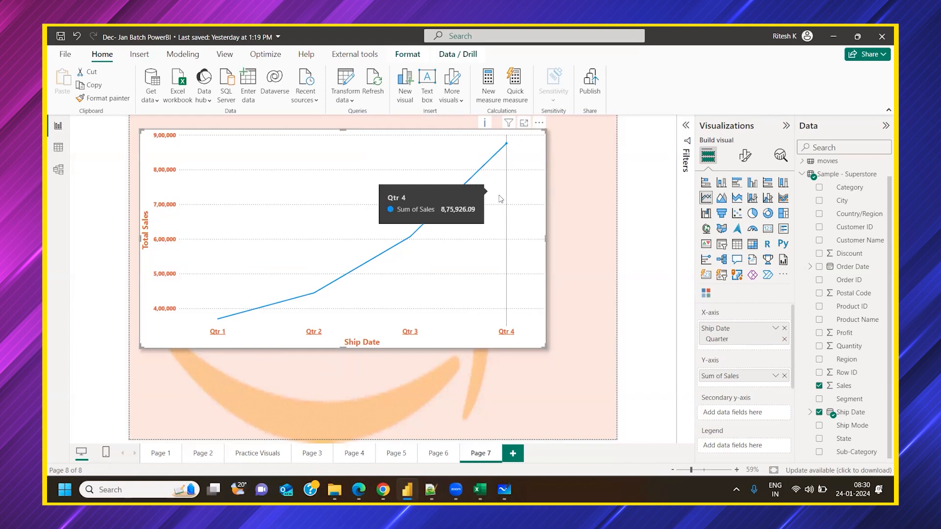
pyautogui.moveTo(399, 306)
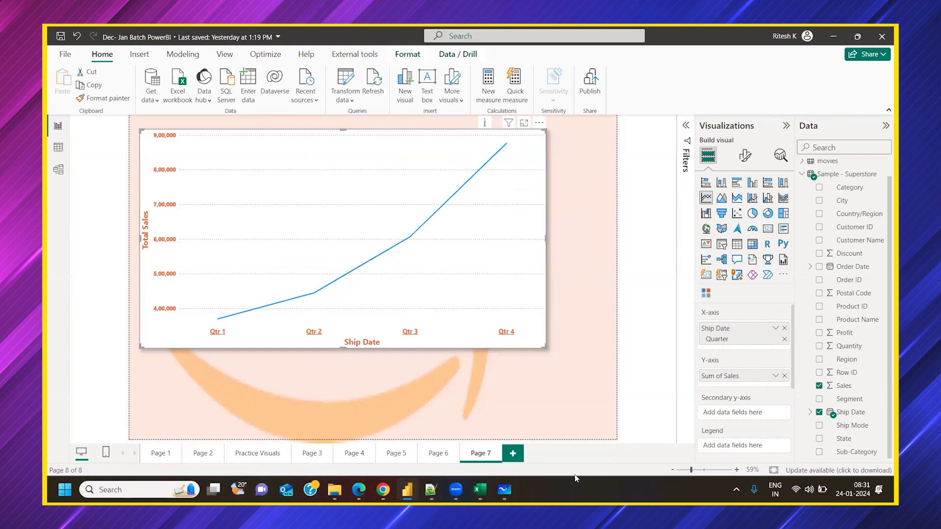
pyautogui.moveTo(431, 490)
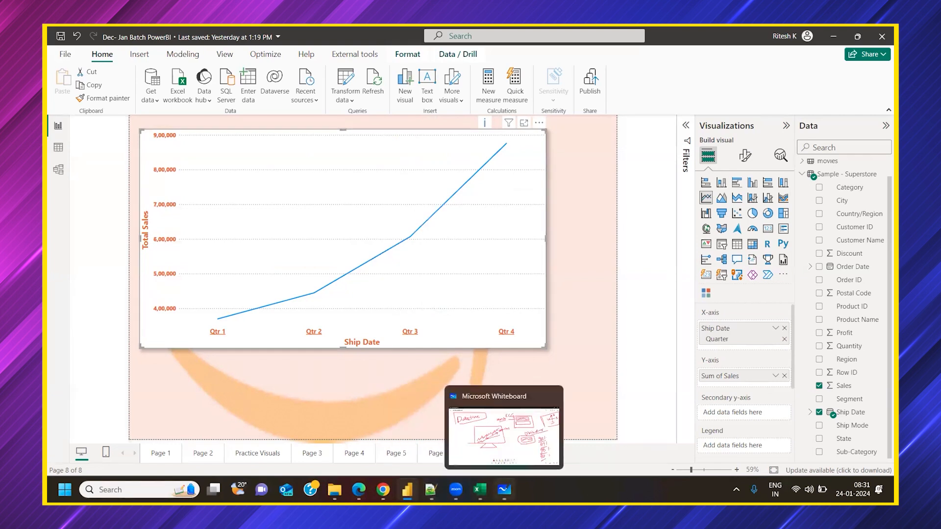
pyautogui.click(504, 489)
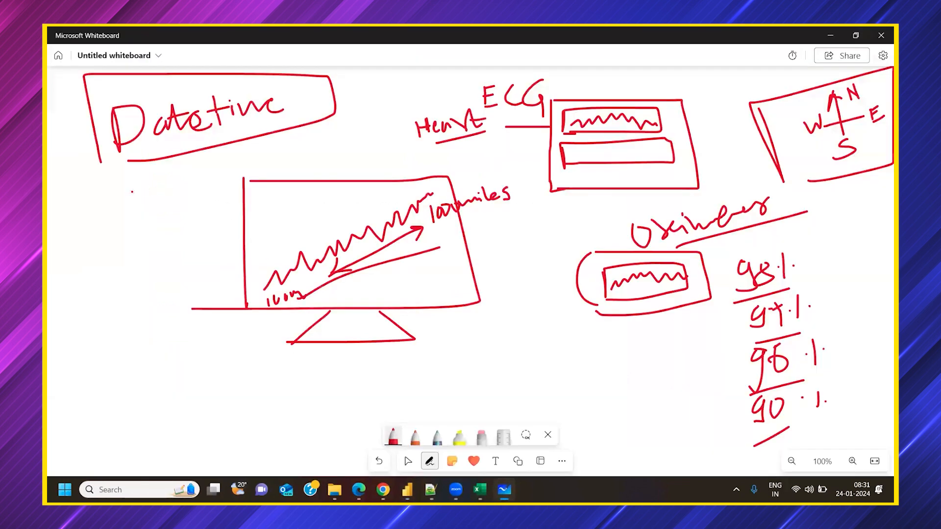
pyautogui.moveTo(116, 188); pyautogui.dragTo(337, 143)
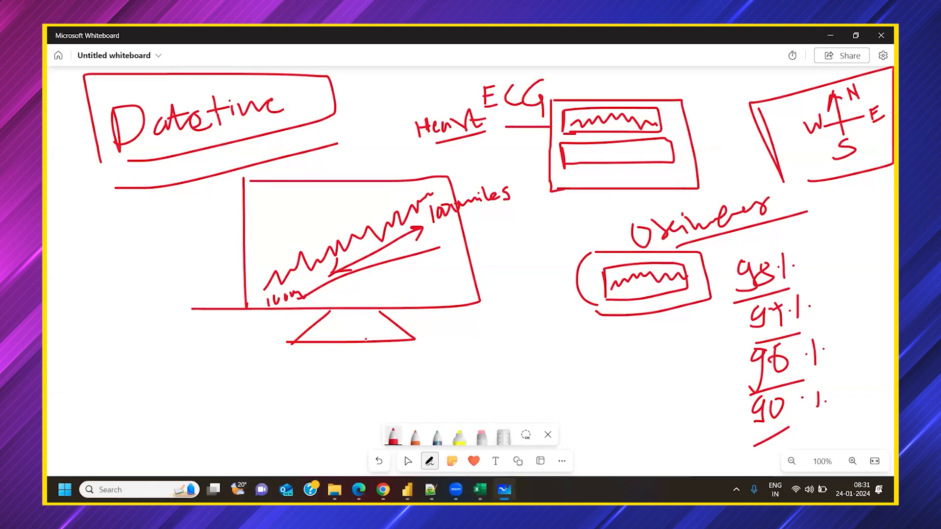
# Switch to Power BI and examine the line chart's sales values and trend across the quarters.
pyautogui.click(407, 490)
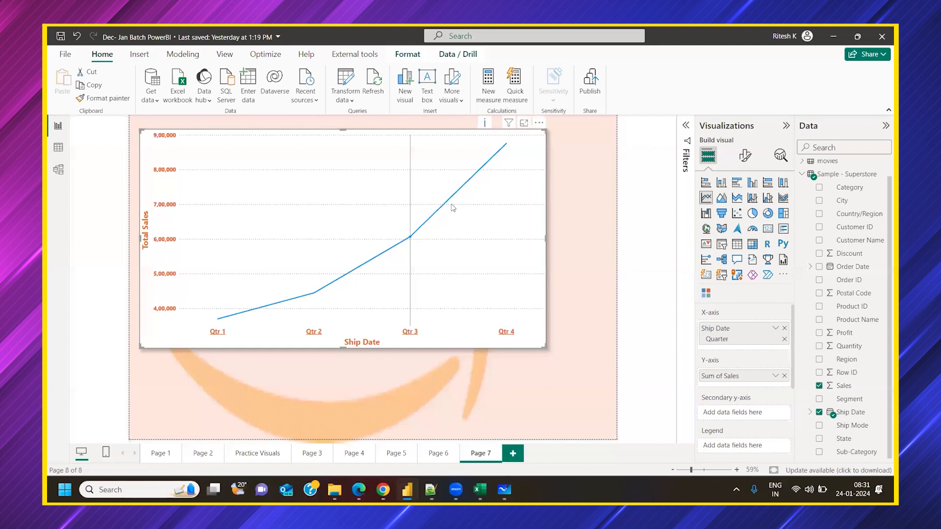
pyautogui.moveTo(458, 204)
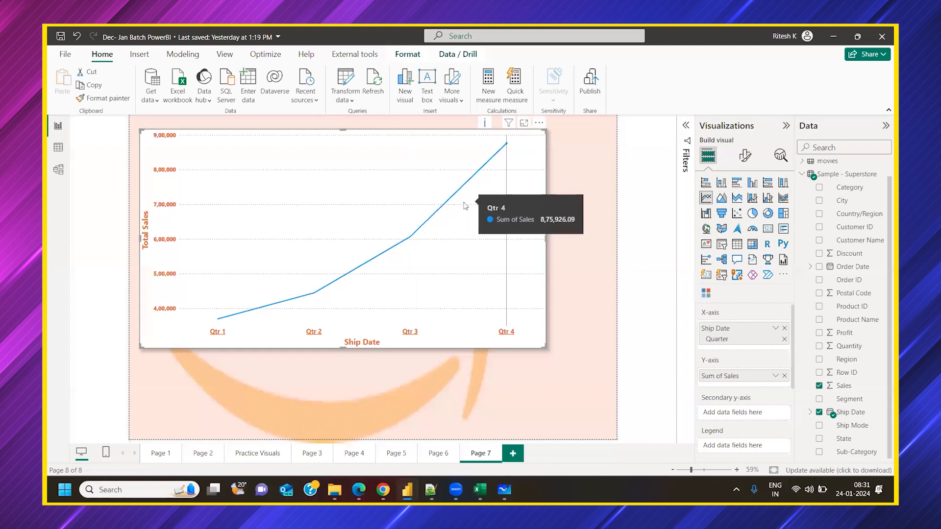
pyautogui.moveTo(312, 299)
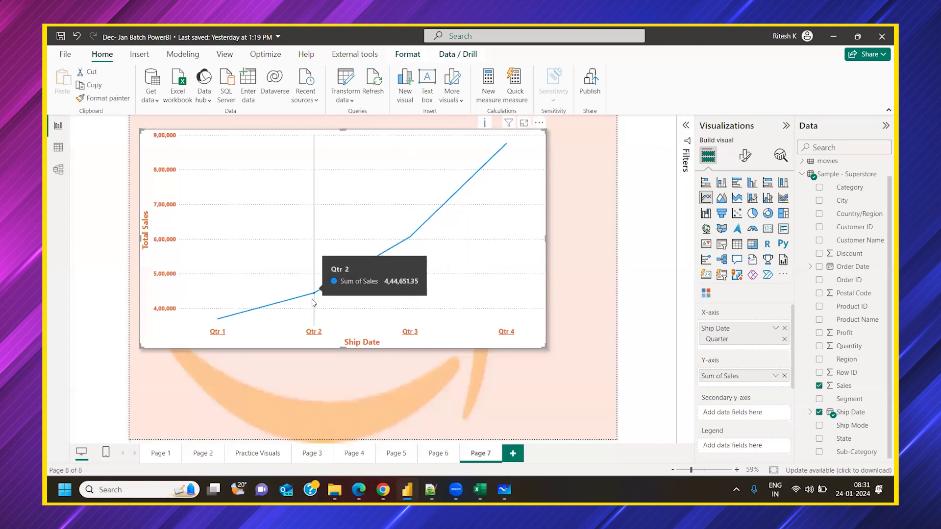
pyautogui.moveTo(409, 255)
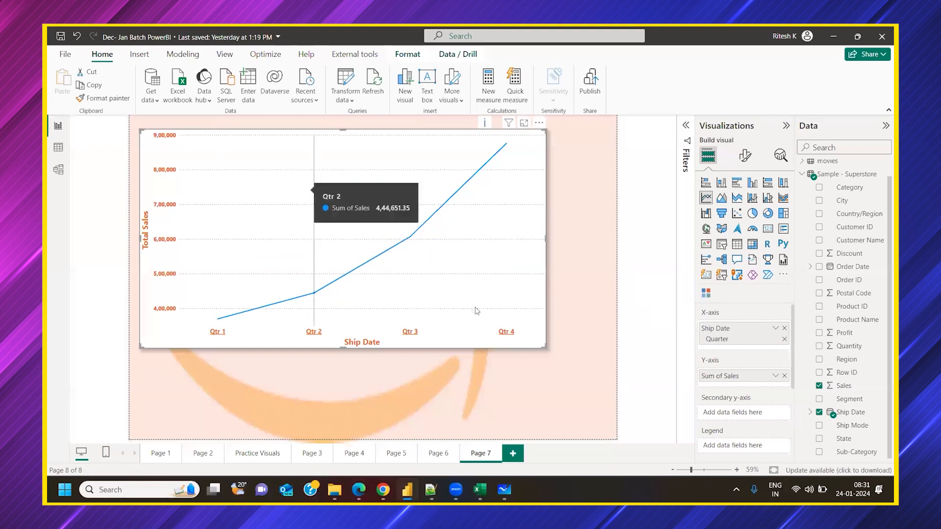
# Show the quarterly sales as a stacked column chart for comparison and return to the line chart.
pyautogui.click(721, 183)
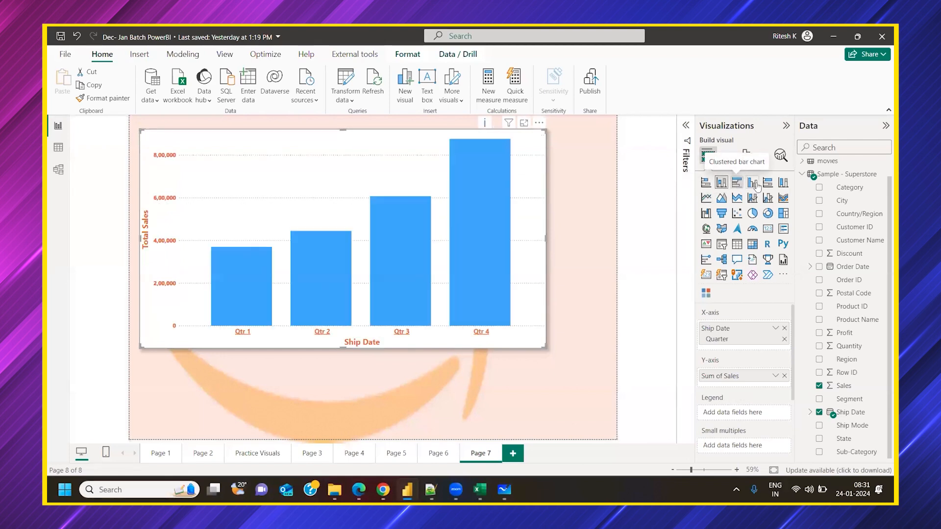
pyautogui.click(705, 184)
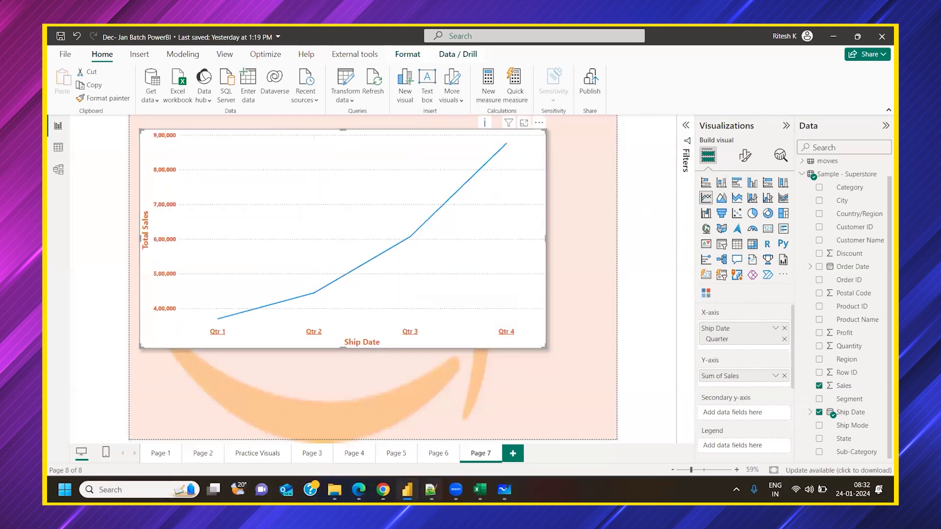
# Switch to Microsoft Whiteboard and draw a fluctuating trend line with peaks and a dip beneath the monitor sketch.
pyautogui.click(430, 489)
pyautogui.click(431, 490)
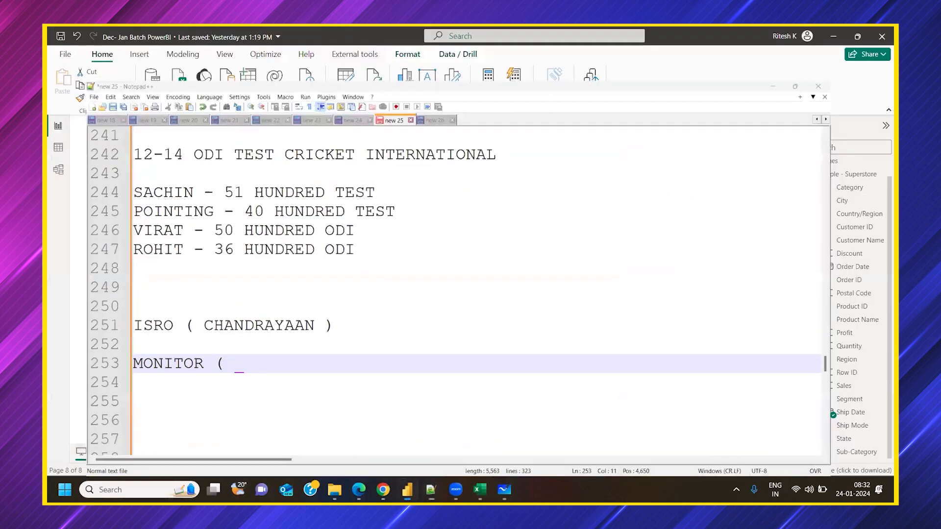
pyautogui.click(504, 490)
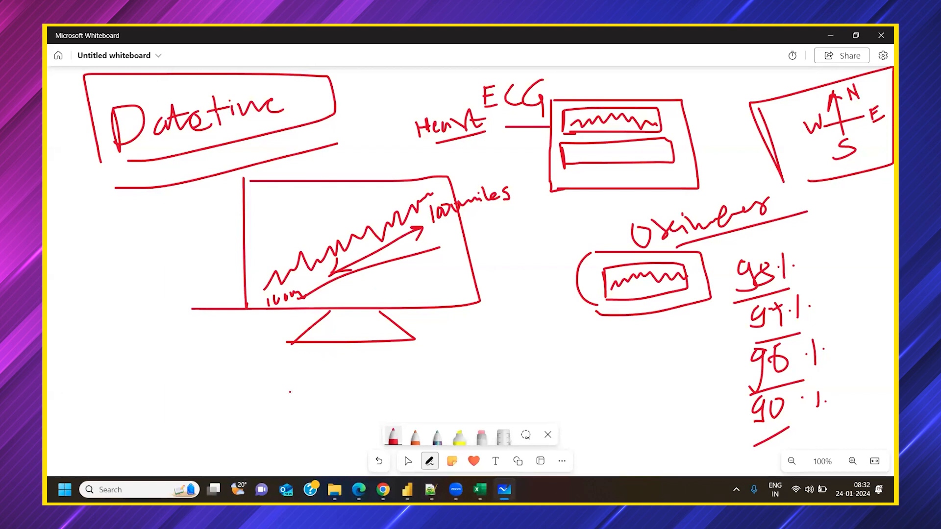
pyautogui.moveTo(281, 392)
pyautogui.mouseDown()
pyautogui.moveTo(319, 373)
pyautogui.moveTo(409, 365)
pyautogui.moveTo(450, 333)
pyautogui.moveTo(468, 375)
pyautogui.moveTo(504, 349)
pyautogui.moveTo(525, 358)
pyautogui.mouseUp()
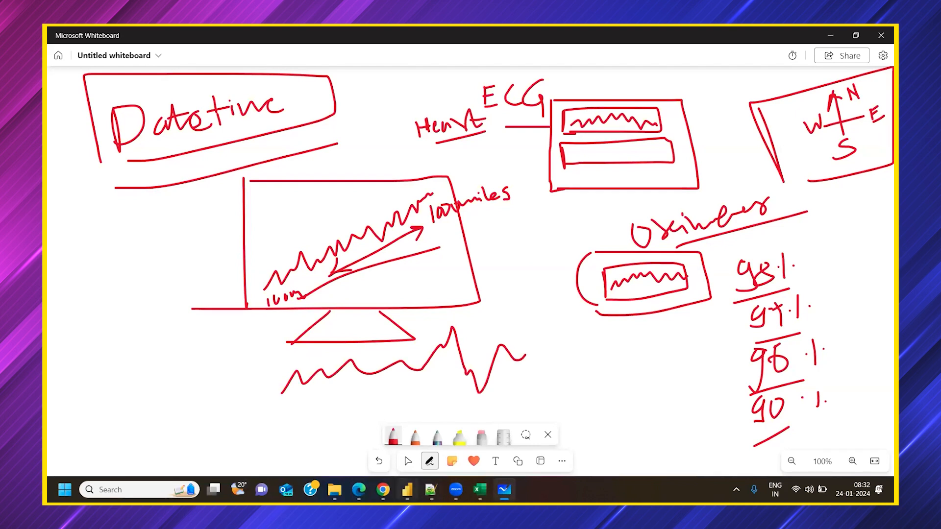
# Switch to Power BI, restore the full Ship Date hierarchy and remove Year and Quarter to plot sales by month.
pyautogui.moveTo(406, 490)
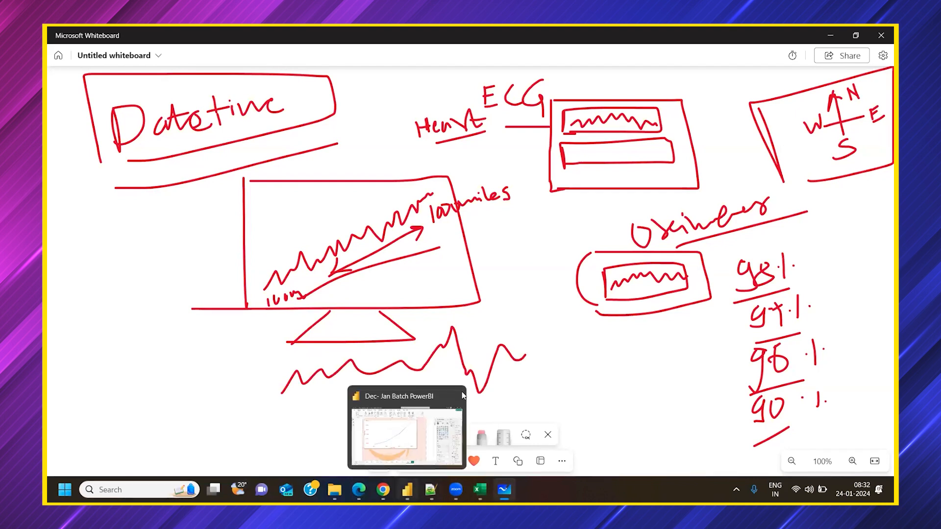
pyautogui.click(406, 490)
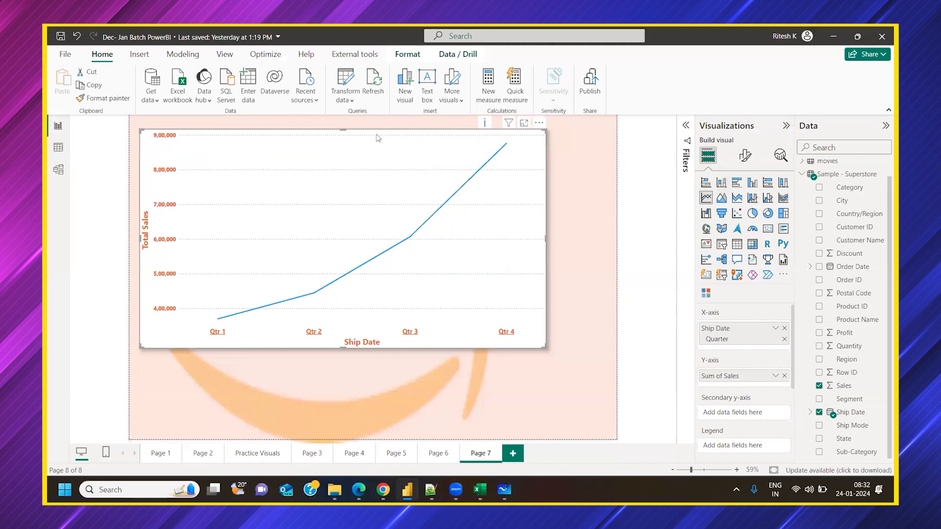
pyautogui.click(775, 328)
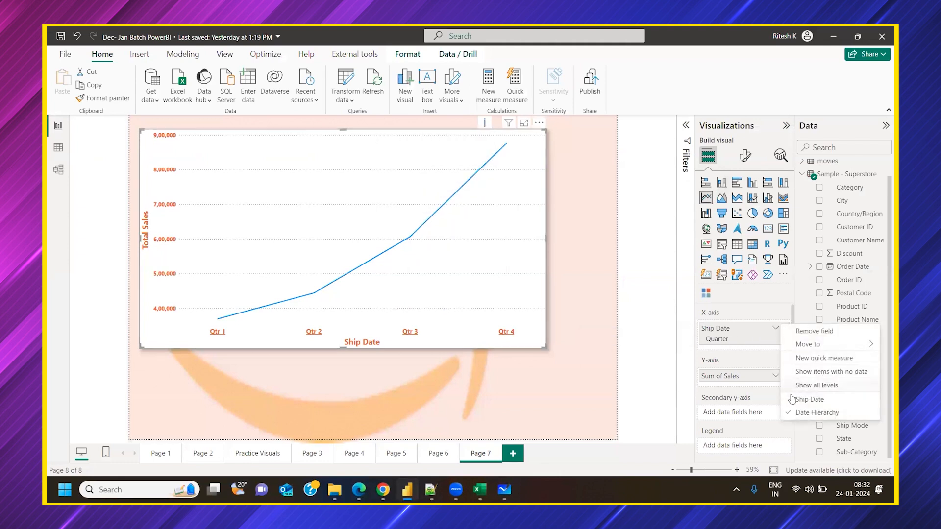
pyautogui.click(798, 414)
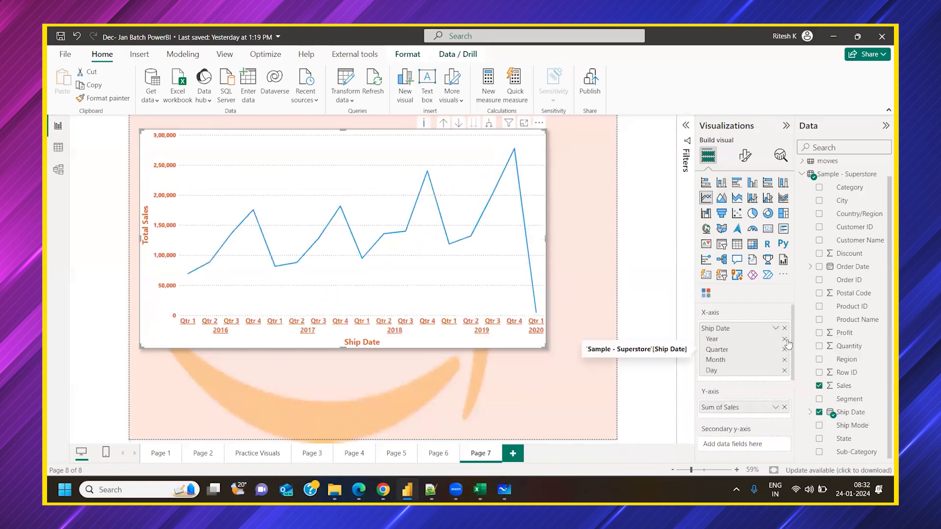
pyautogui.click(784, 340)
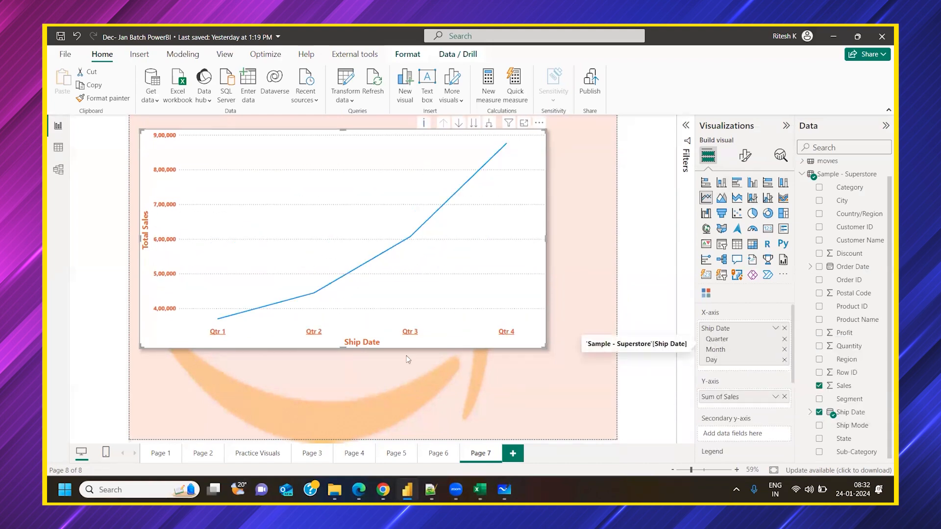
pyautogui.click(785, 339)
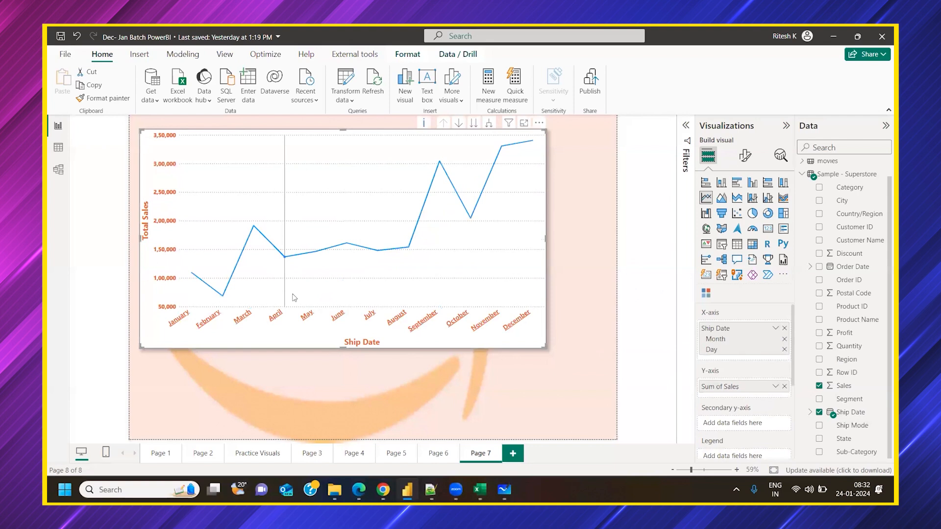
pyautogui.moveTo(293, 295)
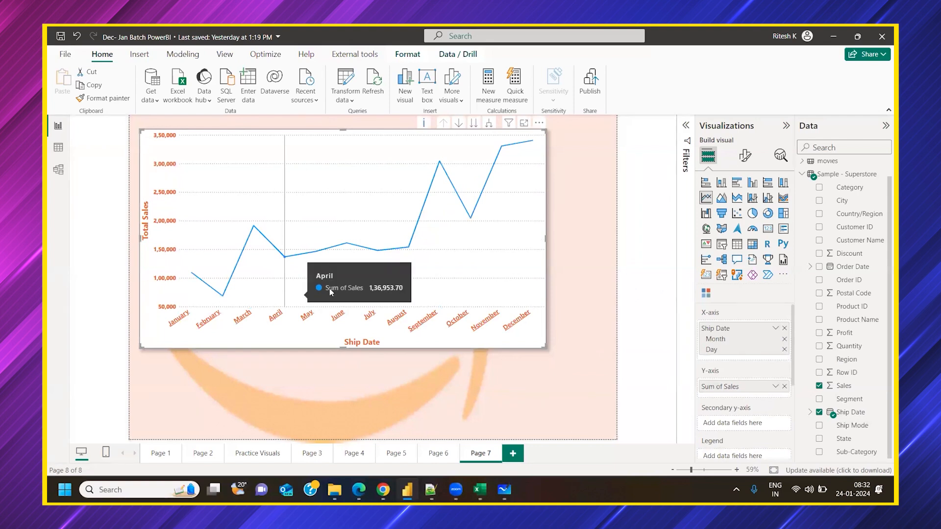
pyautogui.moveTo(329, 289)
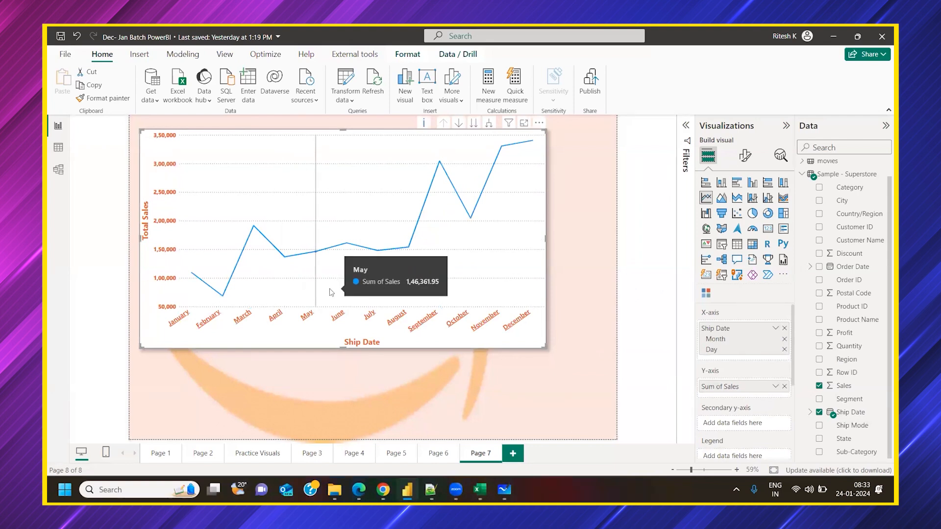
# Compare the monthly sales as a stacked column chart and return to the line chart.
pyautogui.click(722, 182)
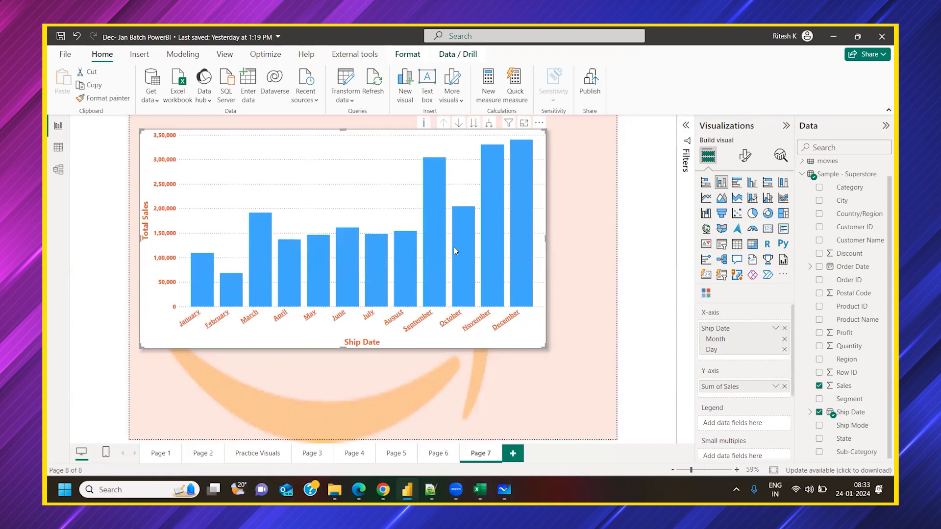
pyautogui.click(705, 197)
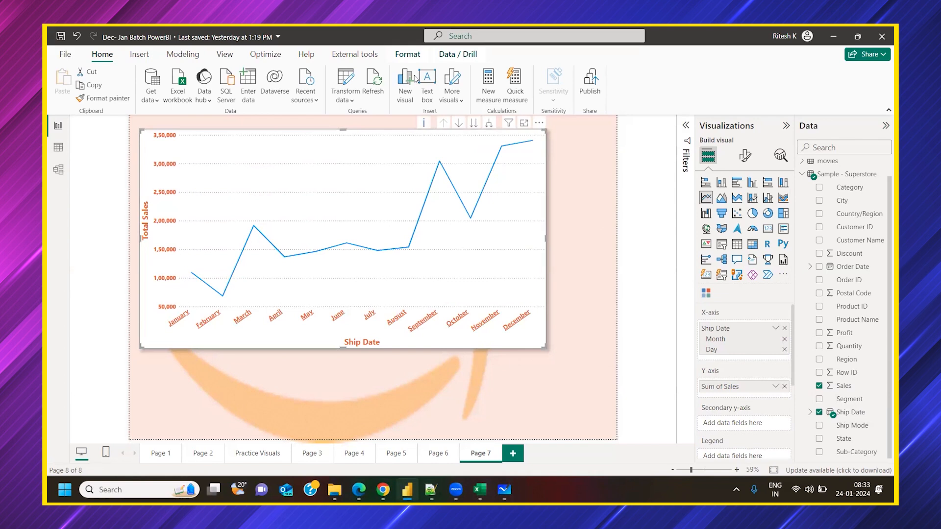
# Replace Ship Date on the line chart's X-axis with Product Name.
pyautogui.click(785, 329)
pyautogui.moveTo(857, 320); pyautogui.dragTo(742, 328)
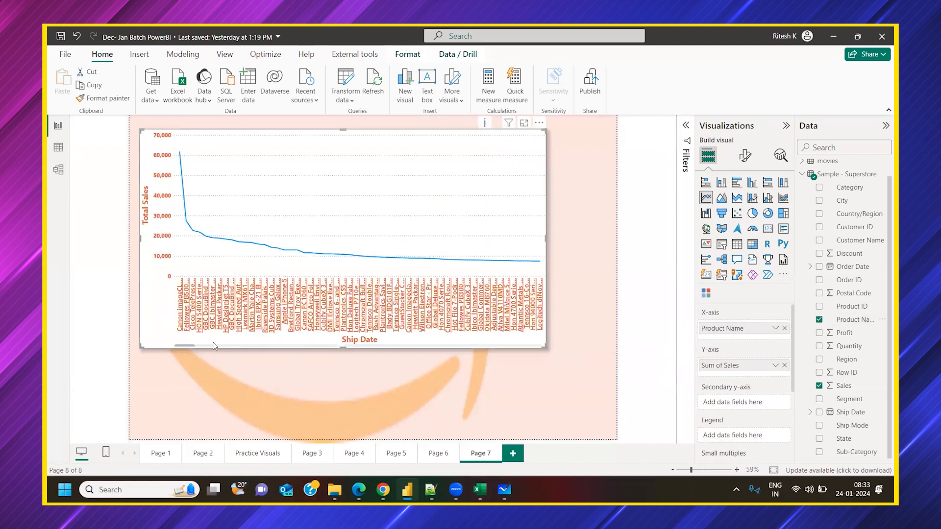
# Replace Product Name on the X-axis with Sub-Category and change the visual to a stacked column chart.
pyautogui.click(785, 329)
pyautogui.moveTo(844, 440); pyautogui.dragTo(735, 328)
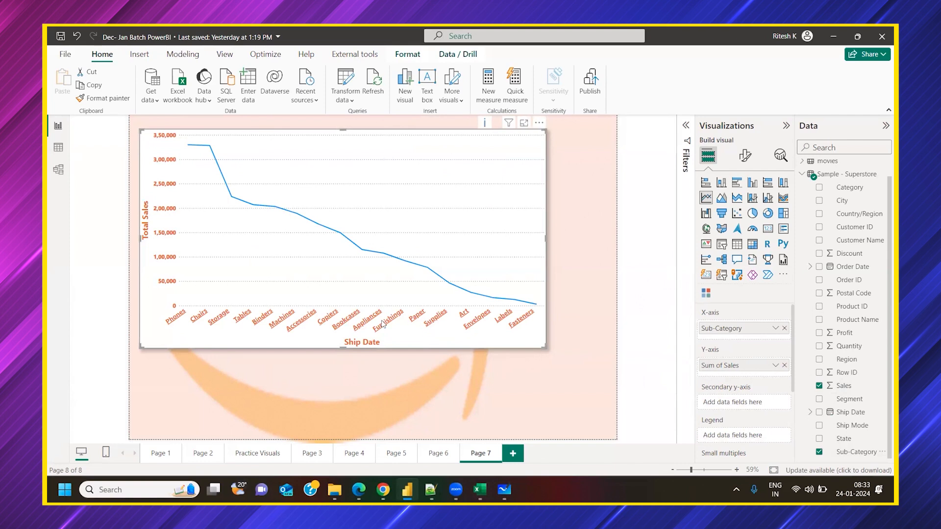
pyautogui.click(721, 183)
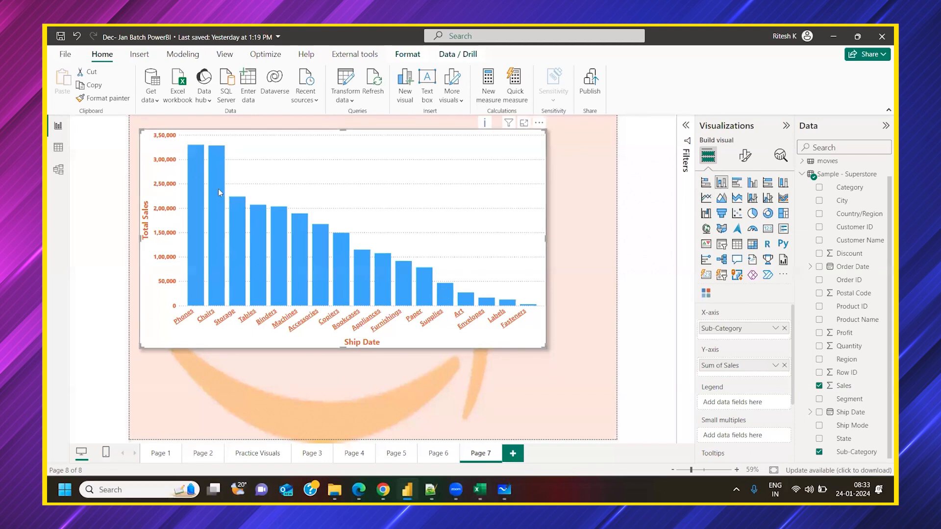
pyautogui.moveTo(223, 199)
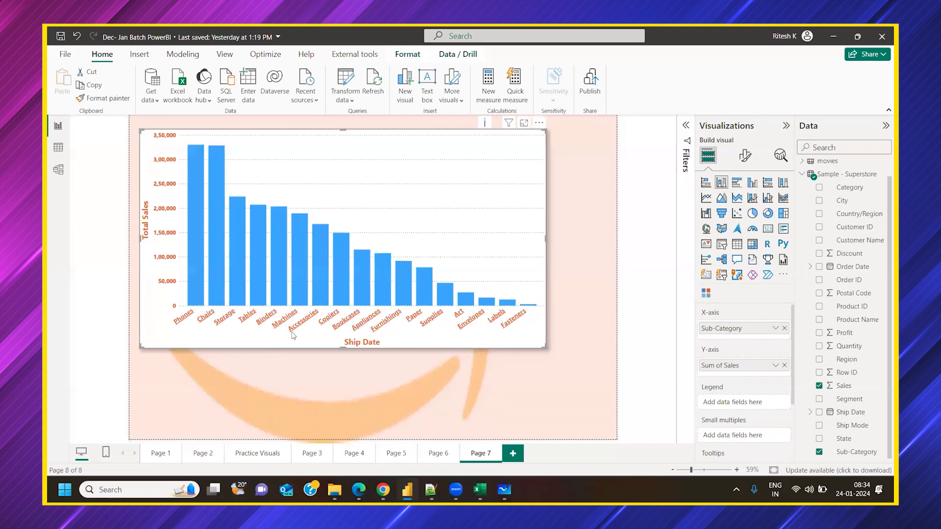
# Replace Sub-Category with Order Date on the X-axis, keep only its Quarter level, and change the visual to a line chart.
pyautogui.moveTo(846, 267); pyautogui.dragTo(745, 339)
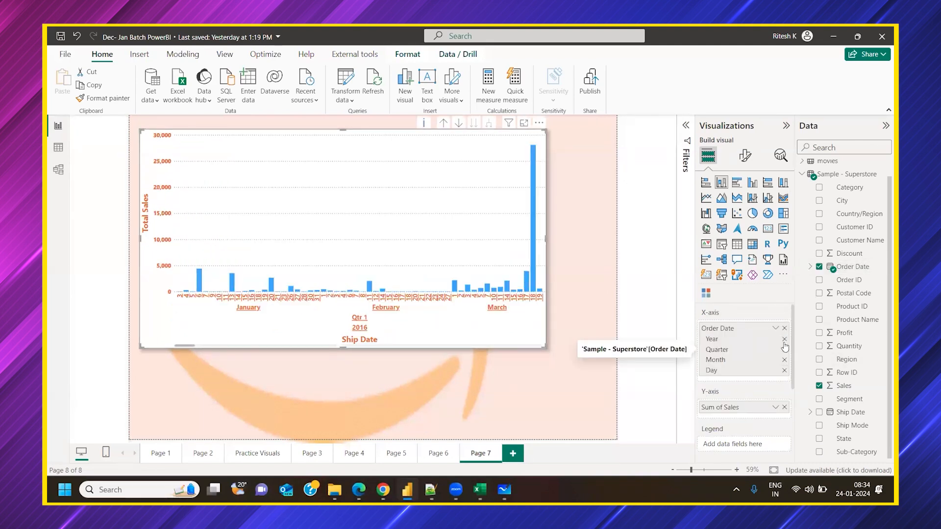
pyautogui.click(784, 340)
pyautogui.click(784, 349)
pyautogui.click(784, 349)
pyautogui.click(705, 198)
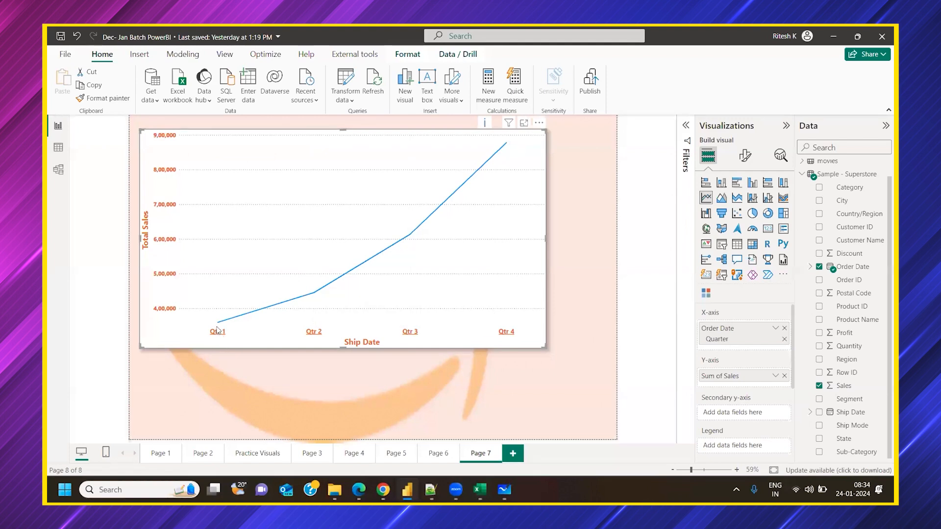
pyautogui.moveTo(218, 328)
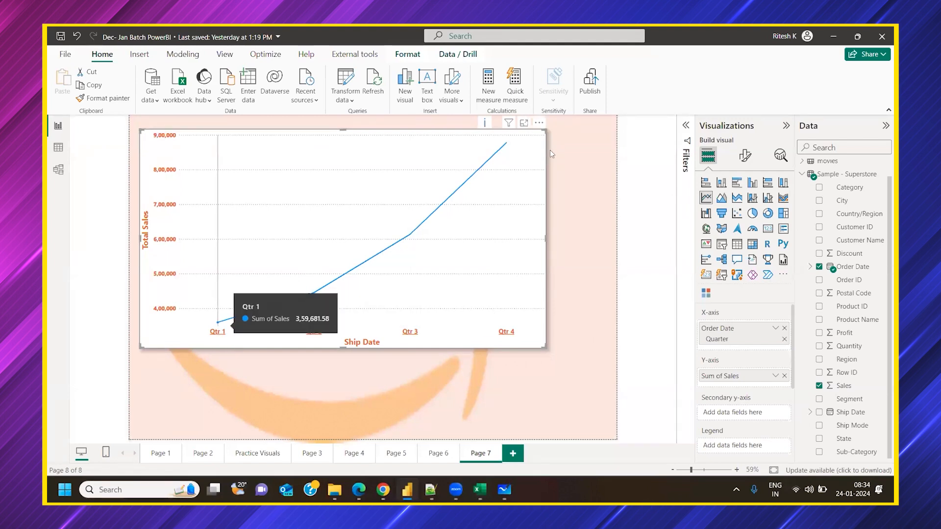
pyautogui.moveTo(491, 327)
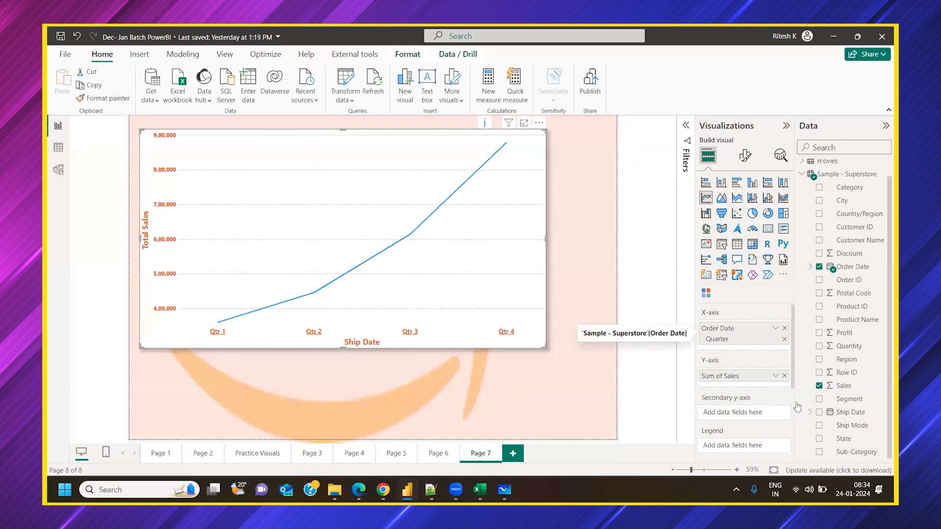
# Restore the full Order Date hierarchy on the X-axis and remove the Month and Day levels.
pyautogui.click(776, 329)
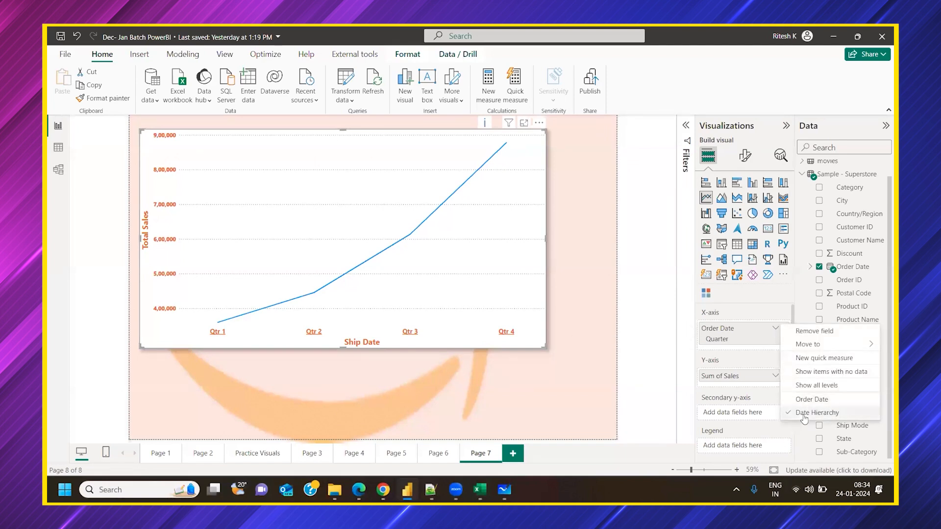
pyautogui.click(805, 415)
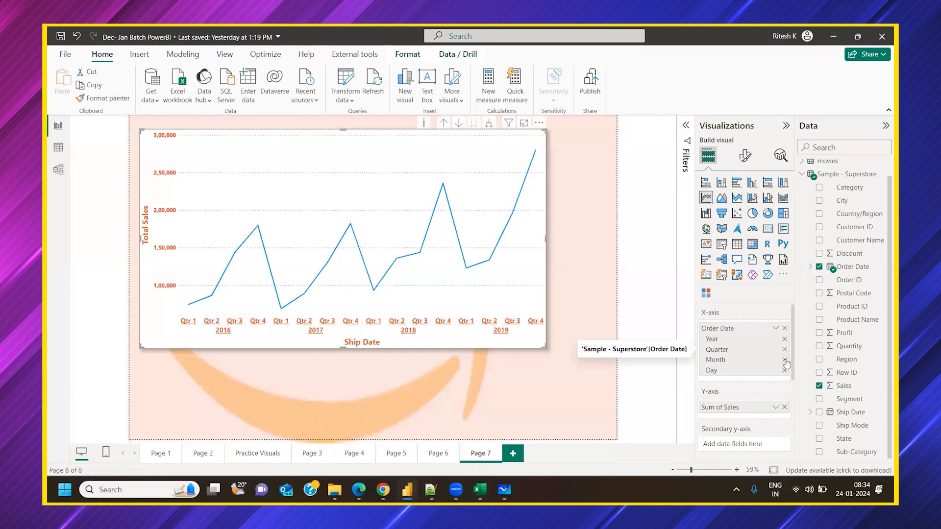
pyautogui.click(784, 361)
pyautogui.click(785, 361)
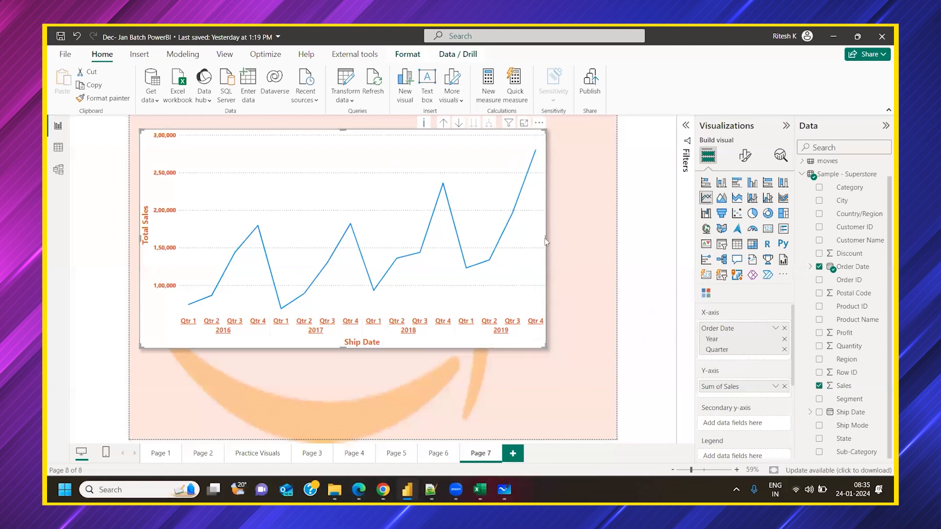
# Shrink the line chart in width and height and examine its quarterly sales points from 2016 to 2019.
pyautogui.moveTo(545, 236); pyautogui.dragTo(468, 237)
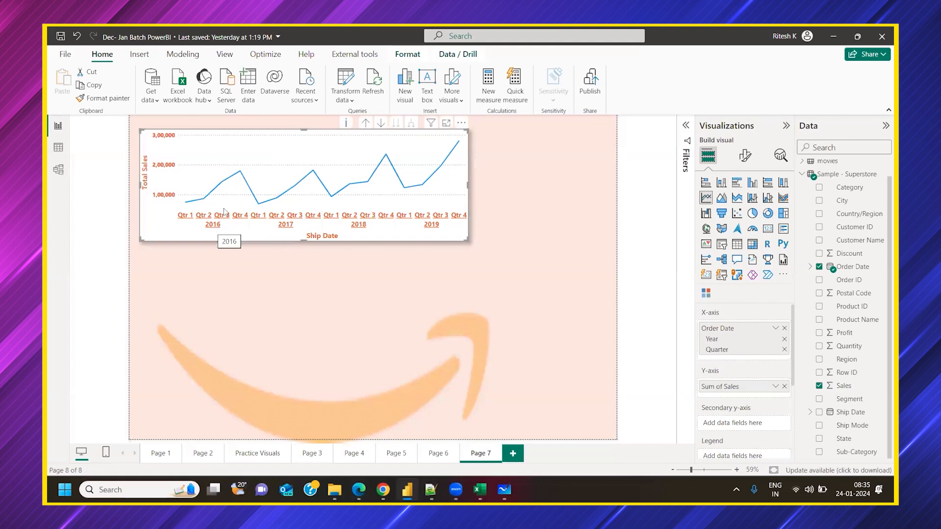
pyautogui.moveTo(235, 185)
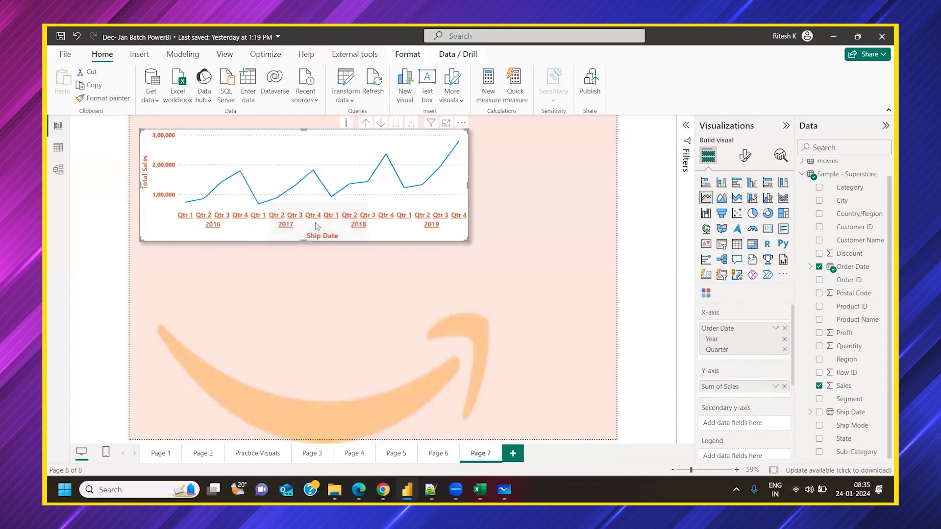
pyautogui.moveTo(258, 212)
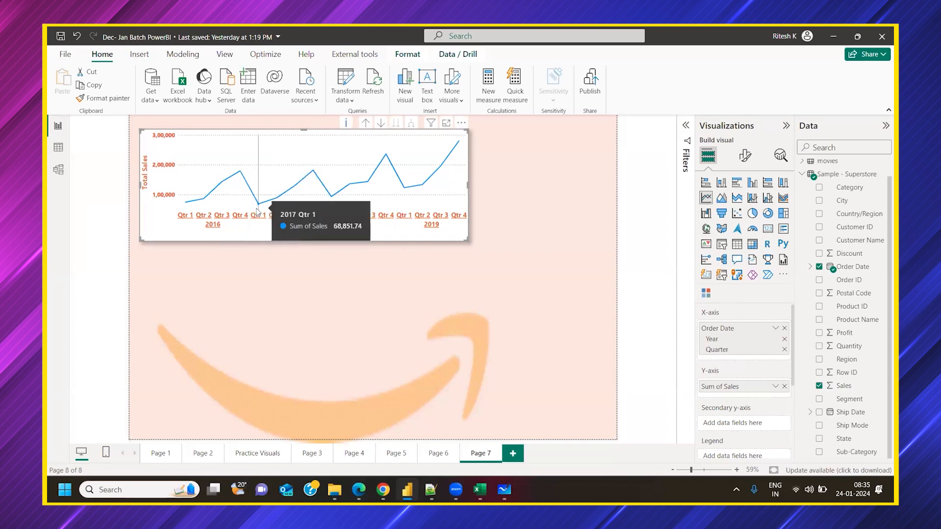
pyautogui.moveTo(309, 176)
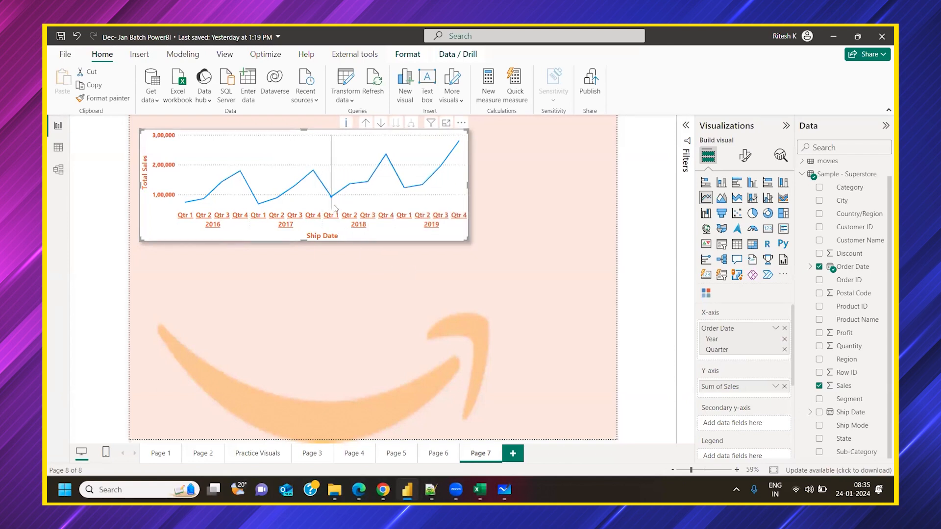
pyautogui.moveTo(369, 190)
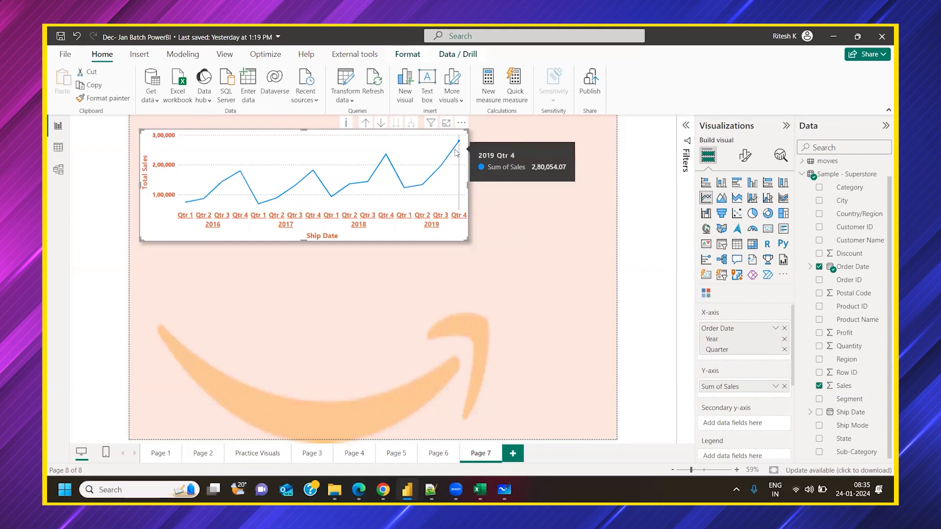
# Alternate the year-and-quarter sales between a stacked column chart and a line chart, ending on the line chart.
pyautogui.click(723, 183)
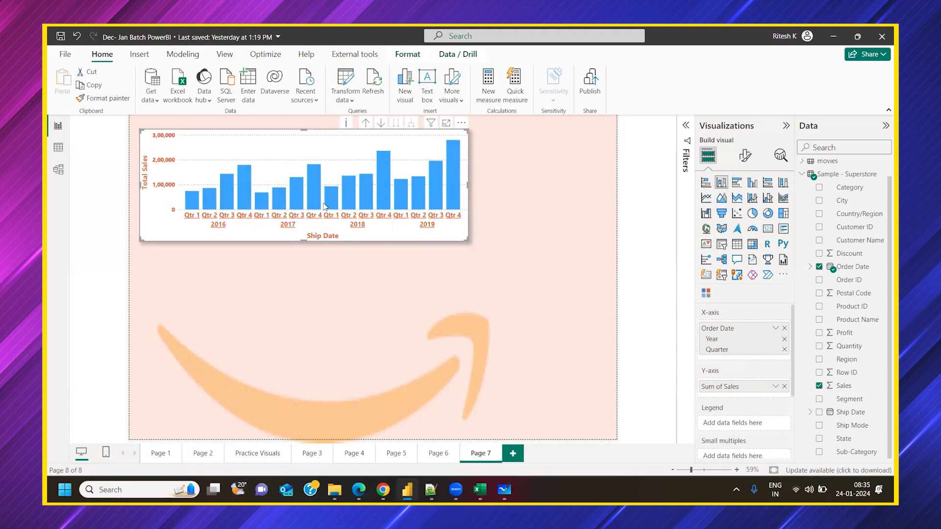
pyautogui.click(706, 198)
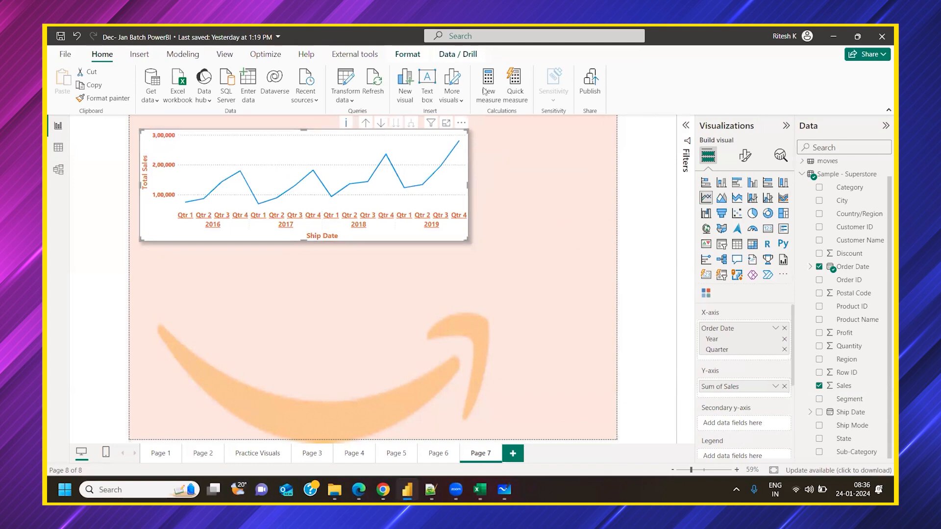
pyautogui.click(721, 184)
pyautogui.click(708, 199)
# Look over the Notepad++ notes and the Whiteboard date-time sketches, and return to the Power BI line chart.
pyautogui.click(431, 490)
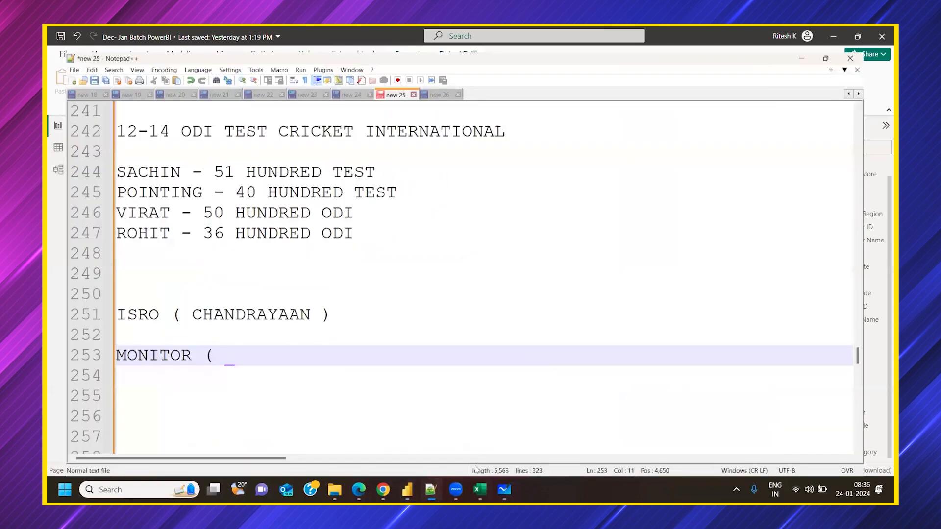
pyautogui.click(504, 490)
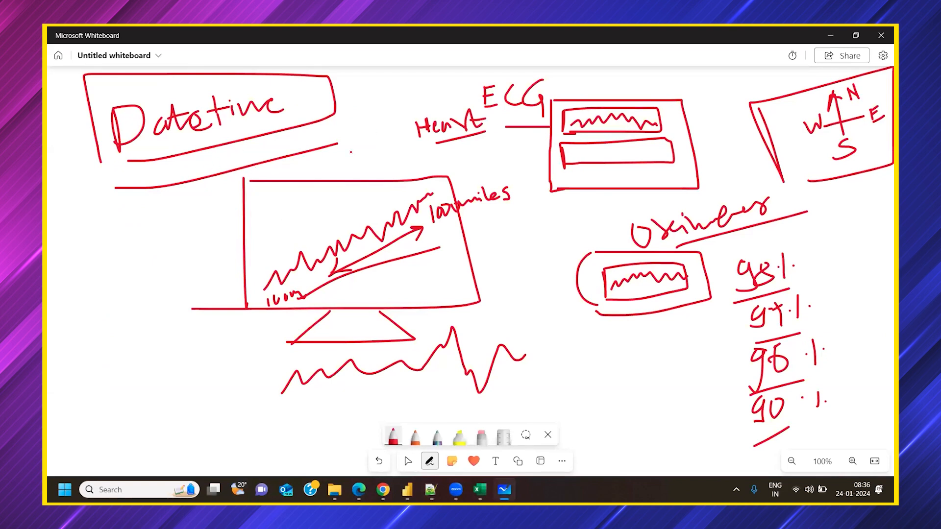
pyautogui.click(407, 489)
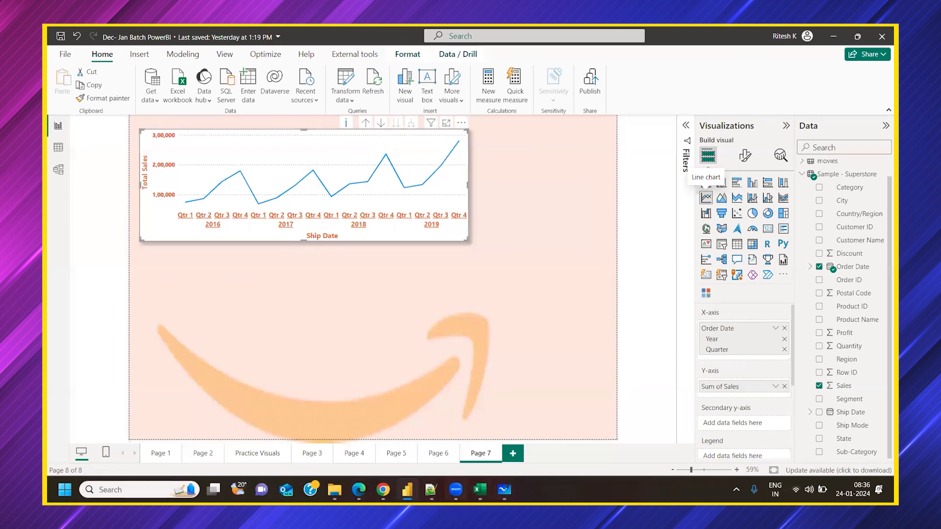
# Switch to the Notepad++ notes and start a heading "LINE CHART ( DATE TIME" below the clustered bar chart fit rules.
pyautogui.hotkey('alt', 'Tab')
pyautogui.scroll(11, 328, 210)
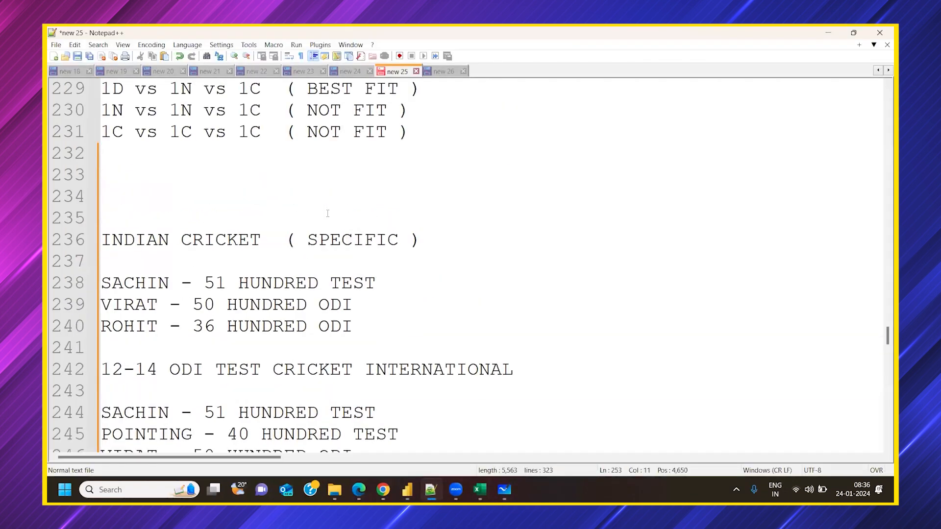
pyautogui.scroll(-2, 343, 238)
pyautogui.scroll(-4, 343, 238)
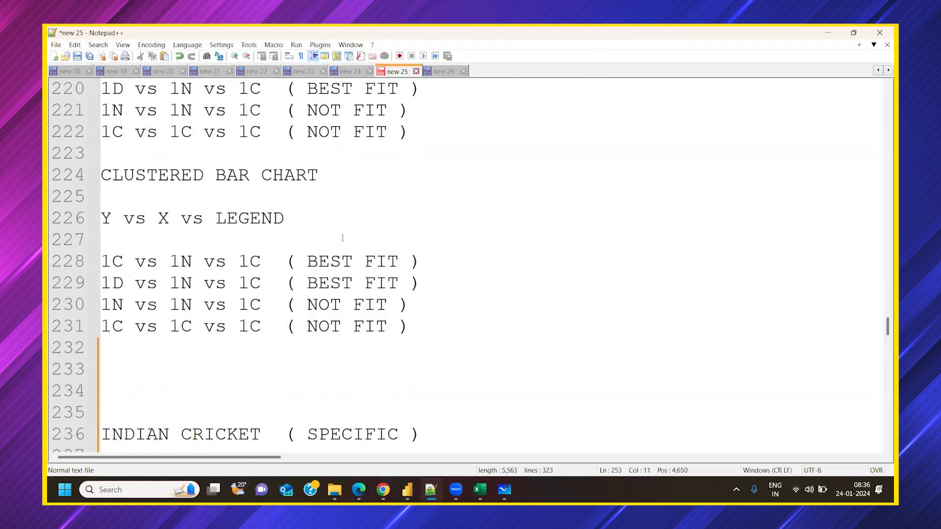
pyautogui.click(424, 194)
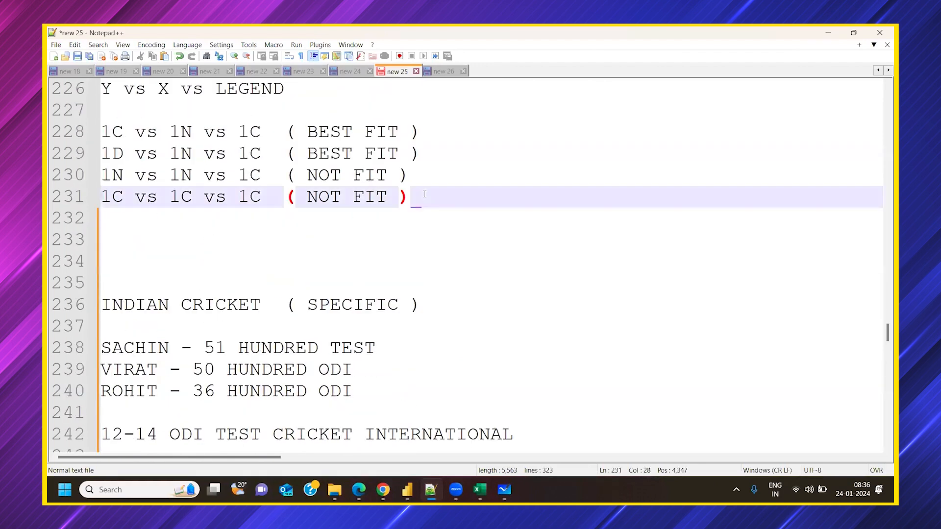
pyautogui.press('Return')
pyautogui.press('Return')
pyautogui.press('Return')
pyautogui.press('Return')
pyautogui.write('LIne')
pyautogui.press('BackSpace')
pyautogui.press('BackSpace')
pyautogui.write('ne')
pyautogui.press('BackSpace')
pyautogui.press('BackSpace')
pyautogui.write('NE CHAR')
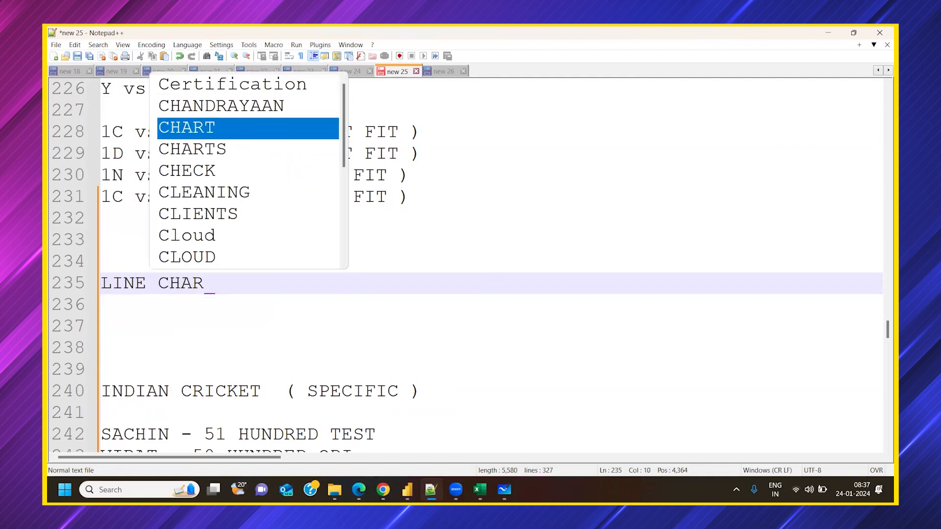
pyautogui.write('T ( DATE TIME')
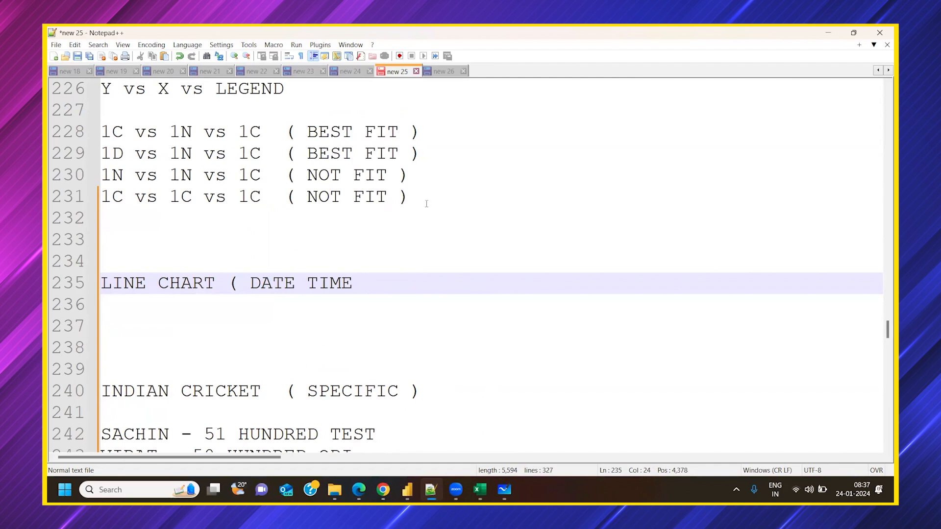
# Switch to Power BI and compare the quarterly sales as stacked bar and stacked column charts.
pyautogui.click(407, 490)
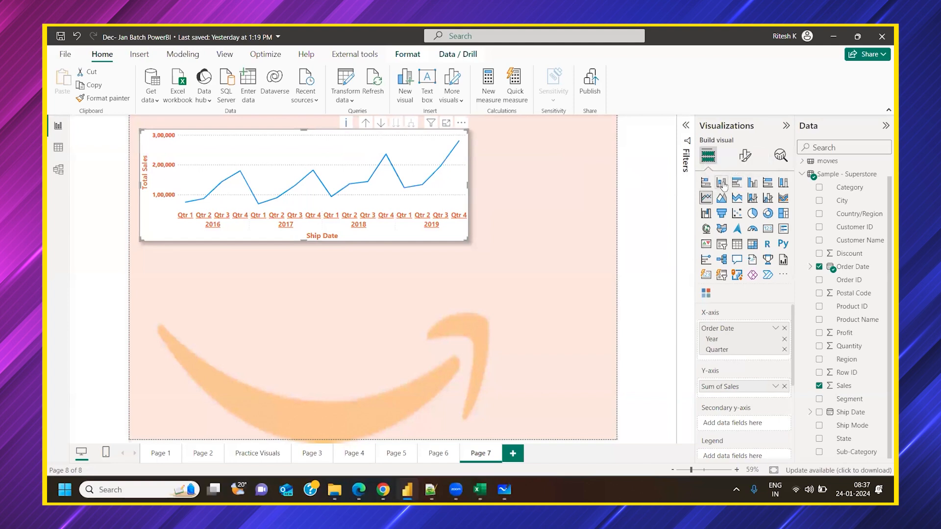
pyautogui.click(721, 187)
pyautogui.click(706, 187)
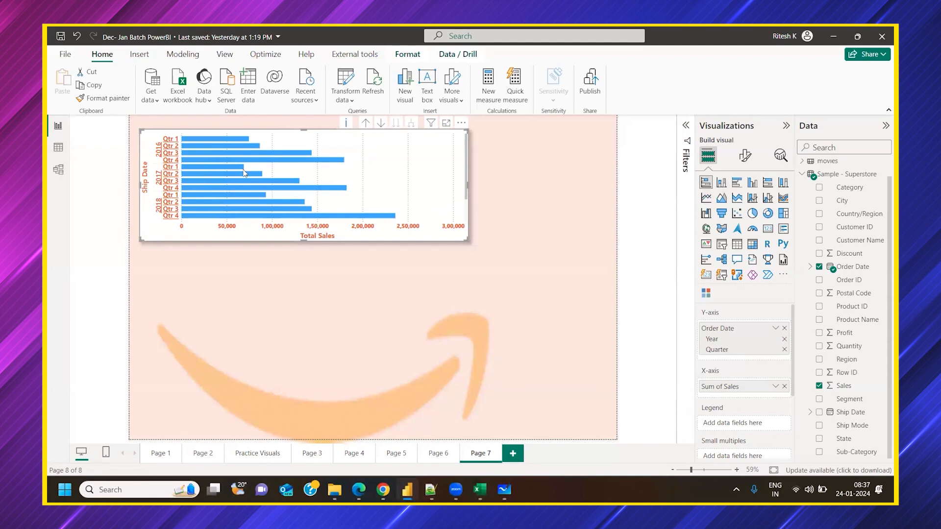
pyautogui.click(721, 184)
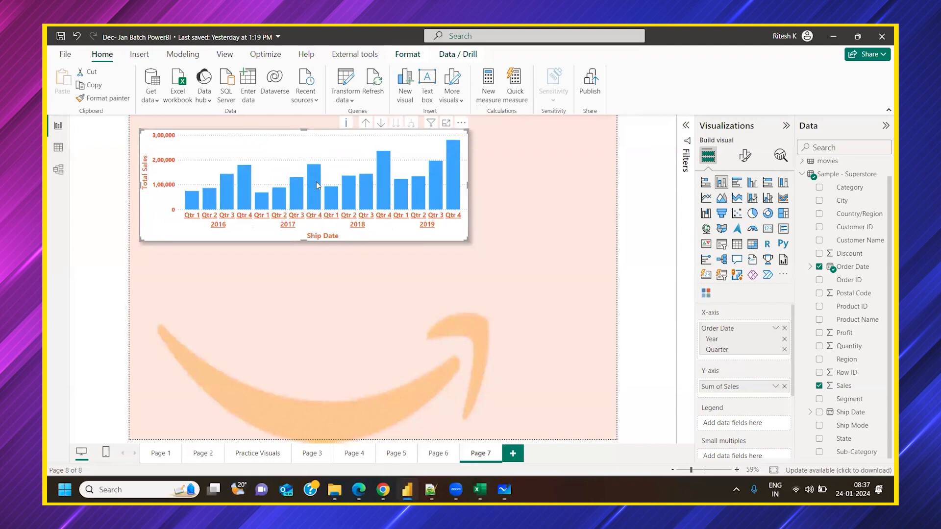
pyautogui.click(706, 185)
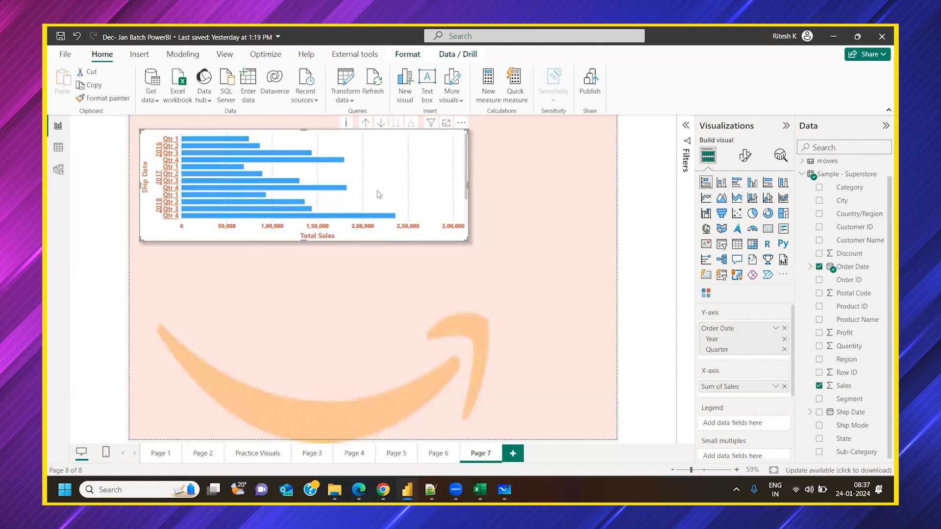
pyautogui.scroll(-1, 275, 184)
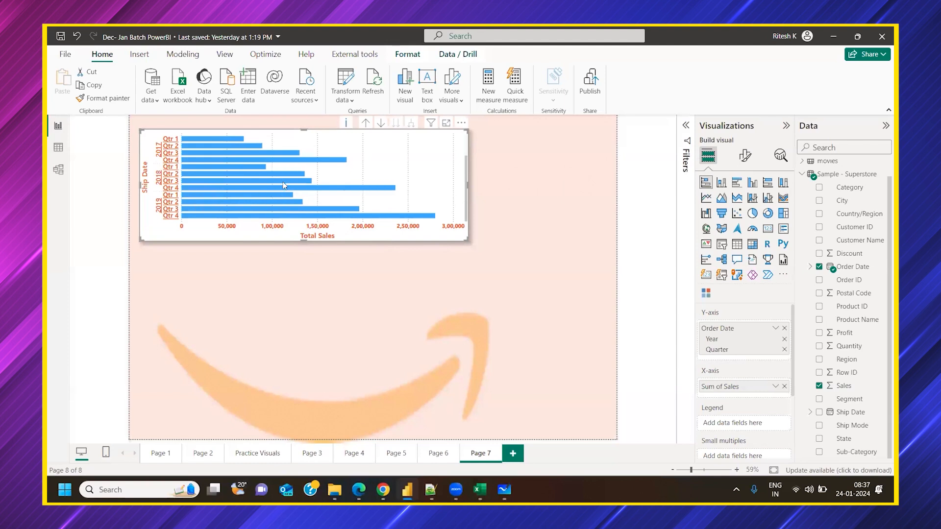
pyautogui.scroll(1, 284, 185)
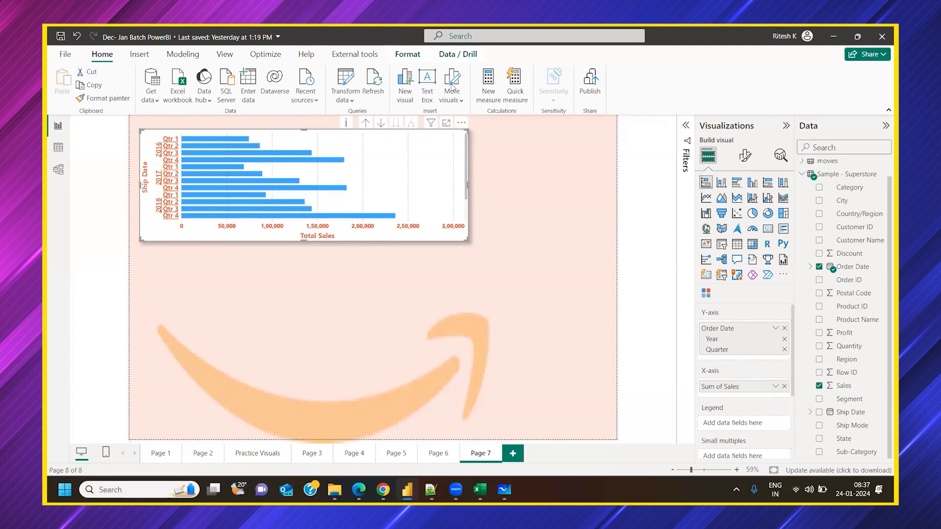
# Change the visual back to a line chart and make it slightly wider.
pyautogui.click(706, 198)
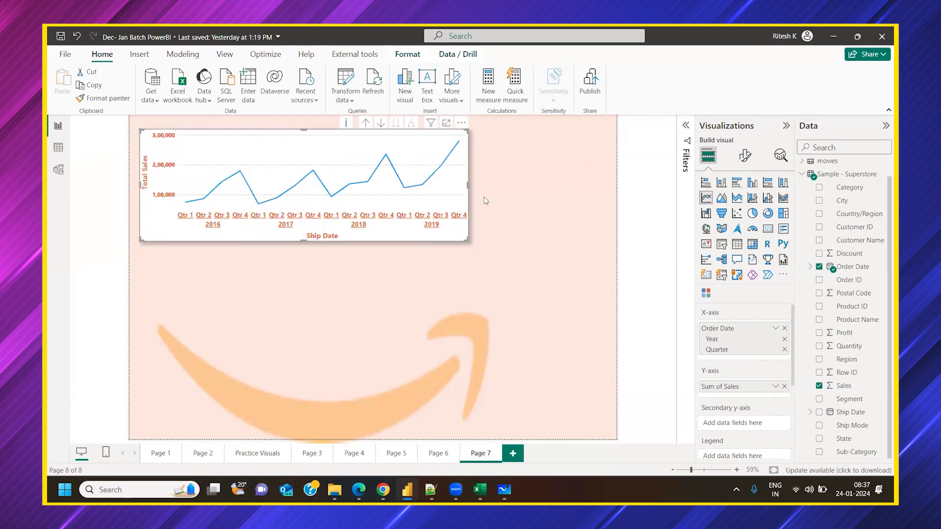
pyautogui.moveTo(461, 185); pyautogui.dragTo(384, 186)
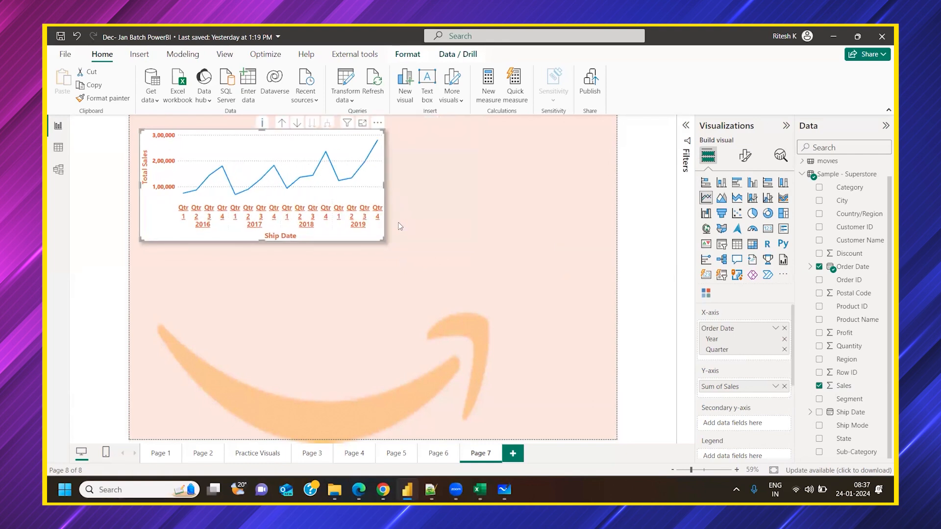
pyautogui.moveTo(384, 185); pyautogui.dragTo(479, 182)
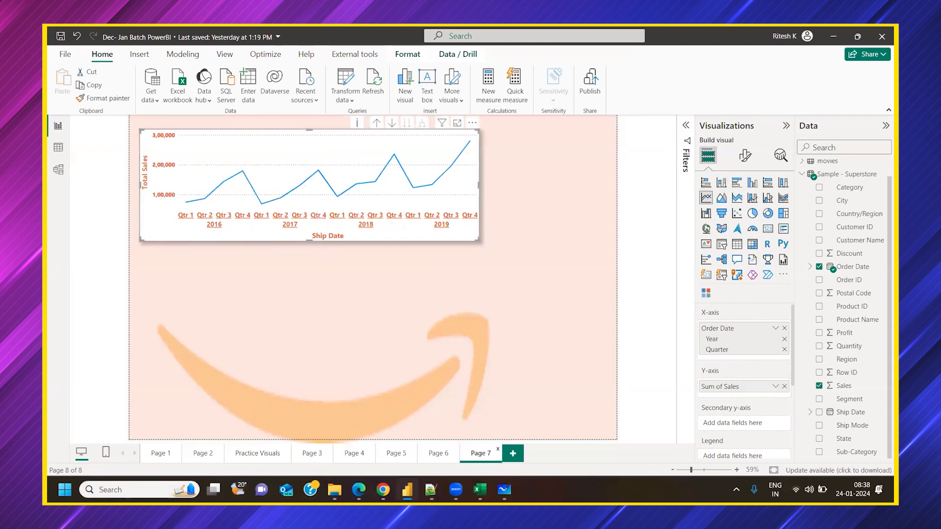
# Switch to Notepad++, complete the line chart heading with "VALUES BLINDLY GO WITH )", and insert blank lines below it.
pyautogui.click(430, 489)
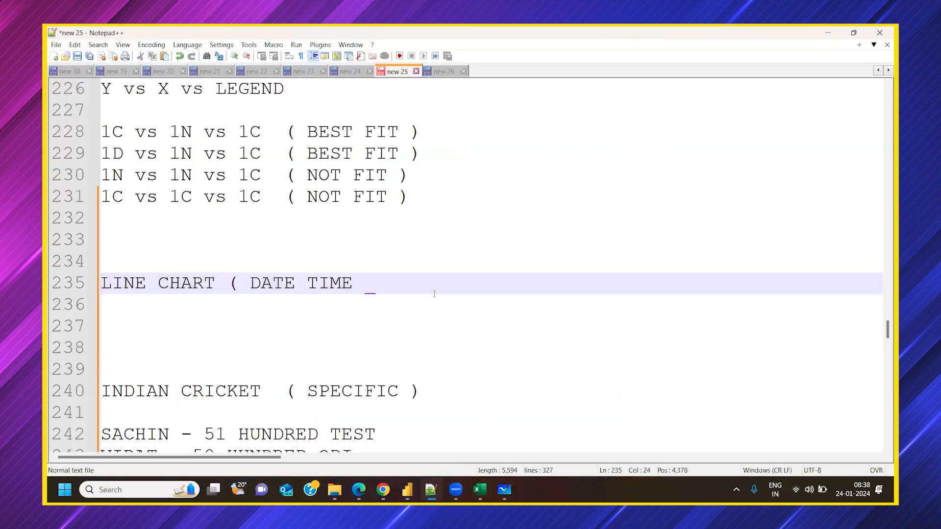
pyautogui.write('VALUES BLINDLY GO WITH )')
pyautogui.press('Return')
pyautogui.press('Return')
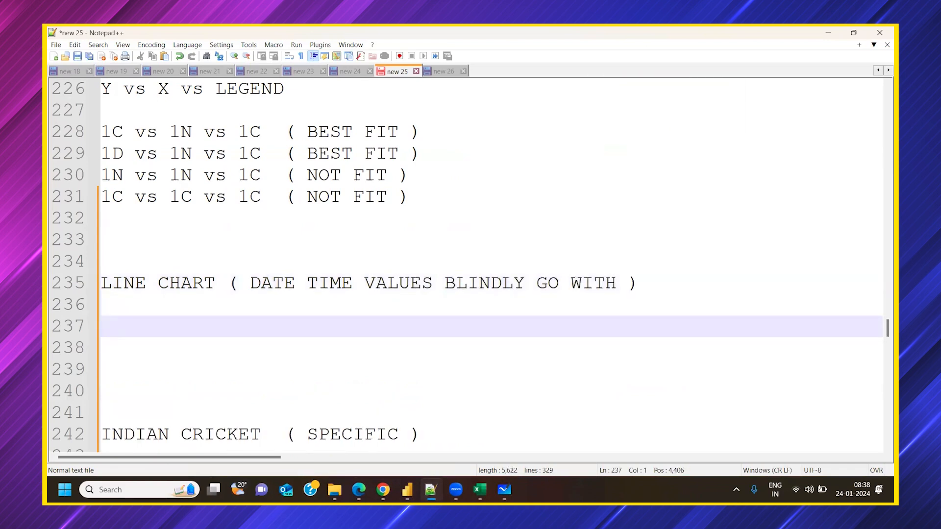
pyautogui.press('Up')
pyautogui.press('Return')
pyautogui.press('Return')
pyautogui.press('Up')
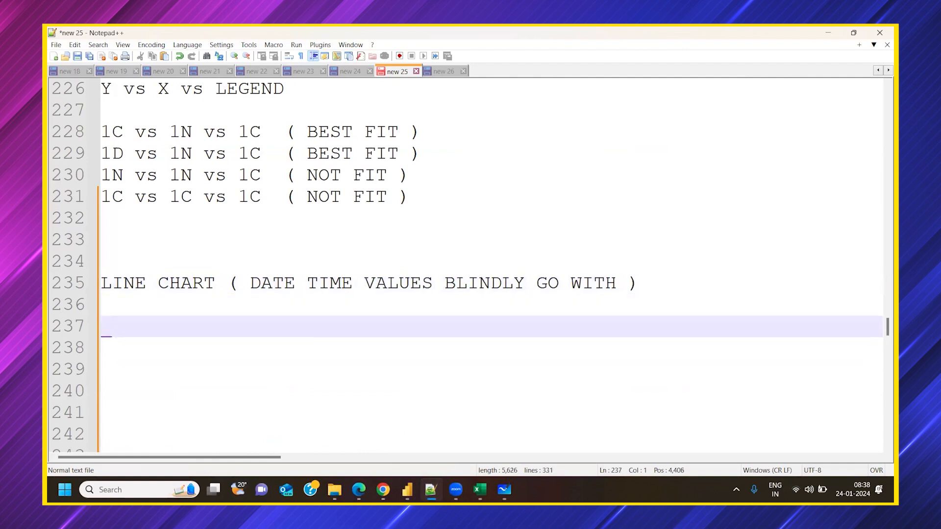
# List "X Axis" and "Y Axis" on separate lines under the line chart heading.
pyautogui.write('X AXIS')
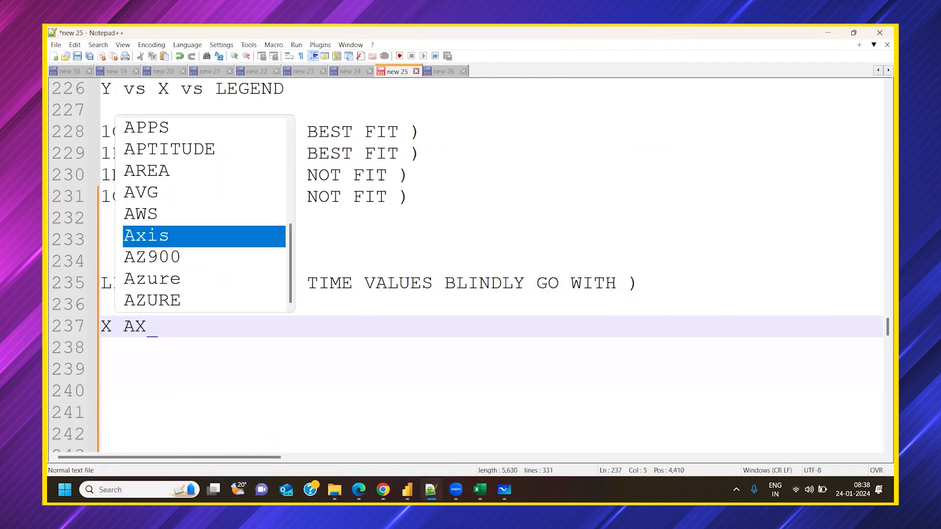
pyautogui.press('Return')
pyautogui.press('Return')
pyautogui.write('y')
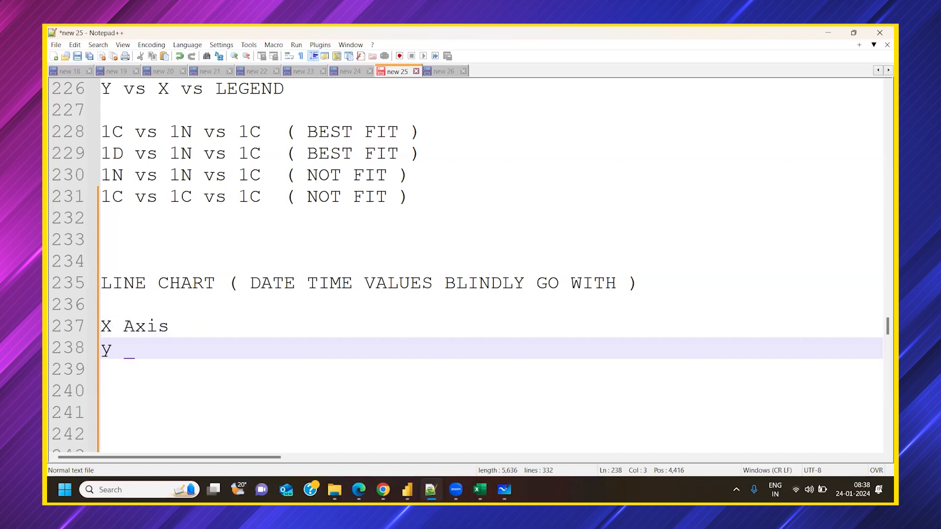
pyautogui.press('BackSpace')
pyautogui.write('Y Axis')
pyautogui.press('Return')
# Add "SEC Y AXIS" and "LEGEND" to the list, checking the line chart's field wells in Power BI.
pyautogui.write('SEC Y AXIX')
pyautogui.press('Return')
pyautogui.press('BackSpace')
pyautogui.press('BackSpace')
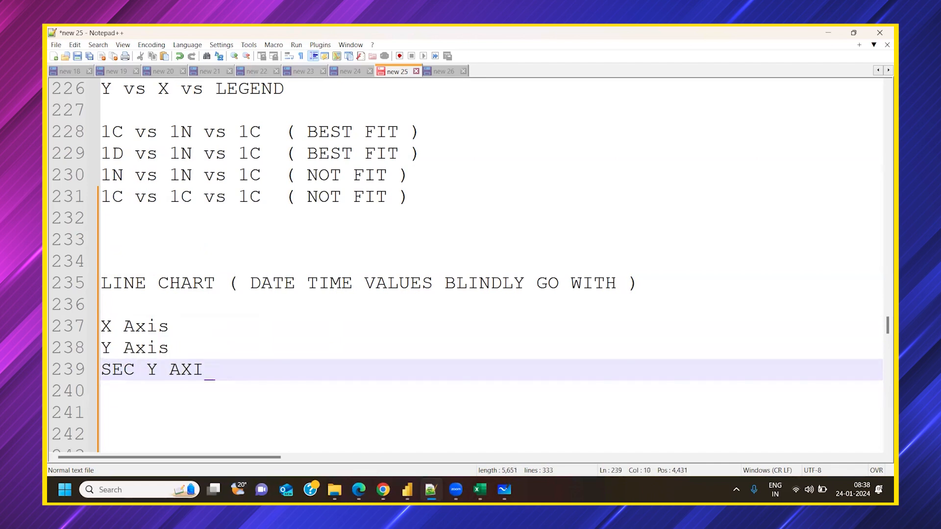
pyautogui.write('S')
pyautogui.press('Return')
pyautogui.hotkey('alt', 'Tab')
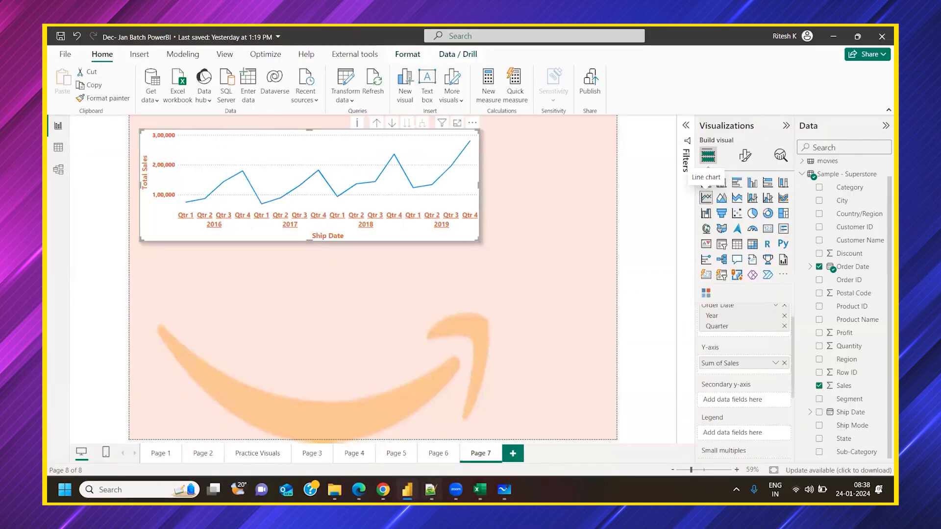
pyautogui.click(431, 490)
pyautogui.write('LEGEND')
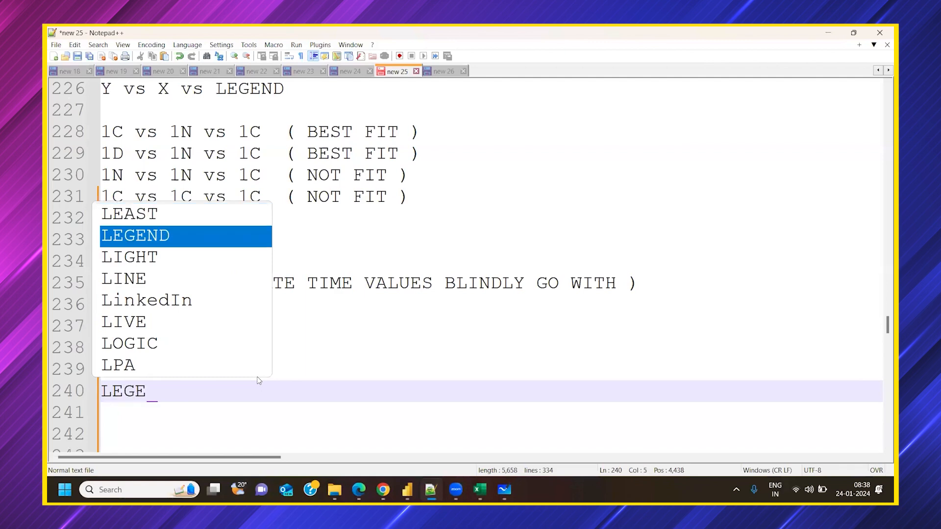
pyautogui.click(320, 343)
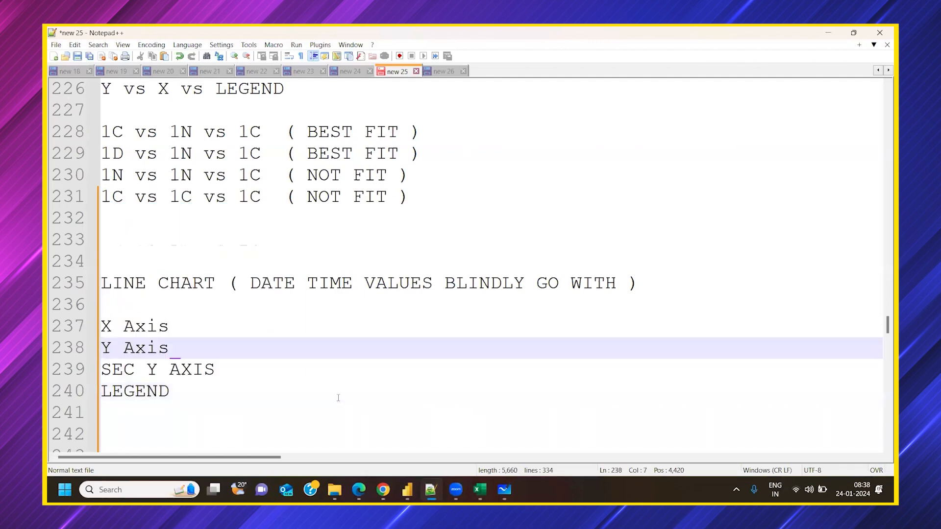
# Switch to Power BI, add Profit to the line chart's secondary y-axis, and enlarge the chart in height and width.
pyautogui.click(428, 481)
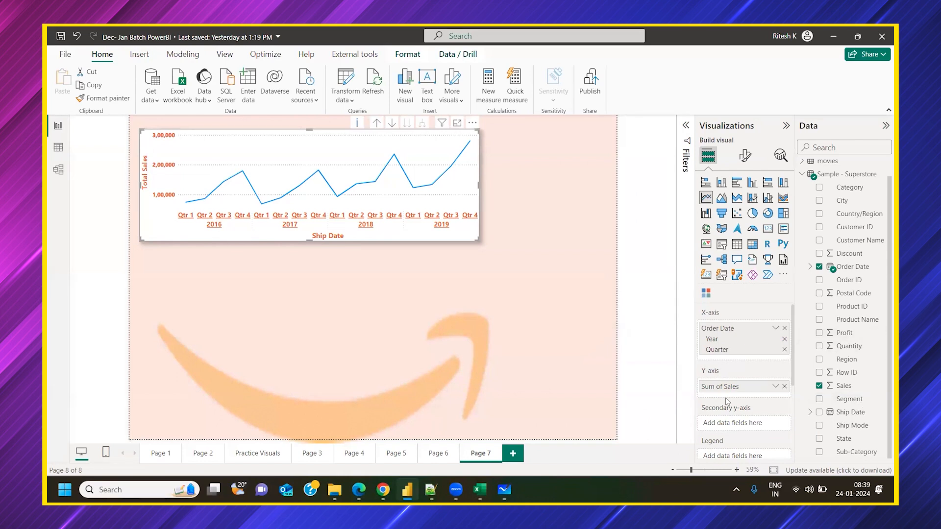
pyautogui.moveTo(844, 333); pyautogui.dragTo(738, 424)
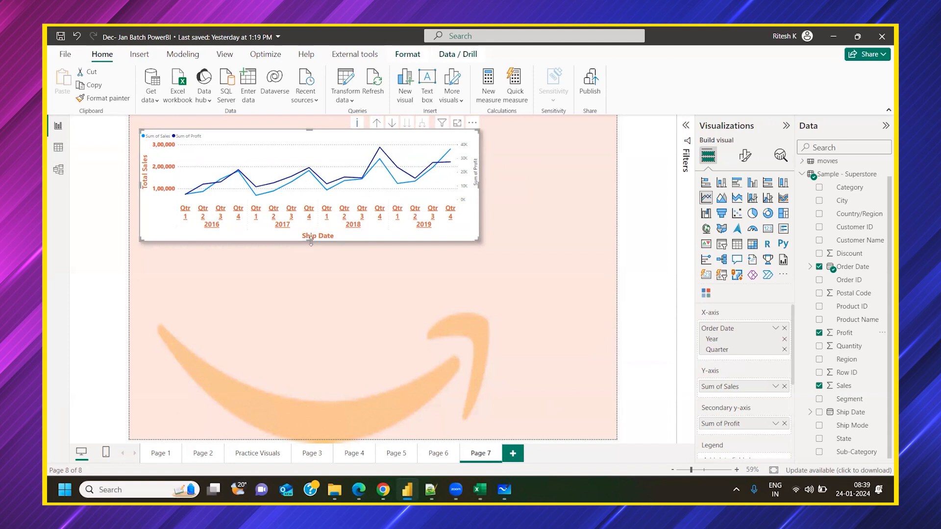
pyautogui.moveTo(311, 241); pyautogui.dragTo(310, 268)
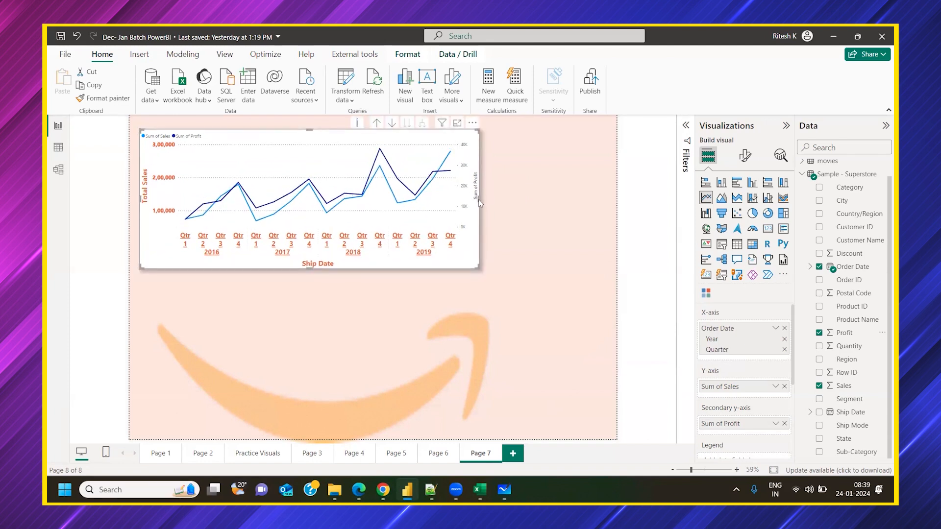
pyautogui.moveTo(501, 200); pyautogui.dragTo(513, 200)
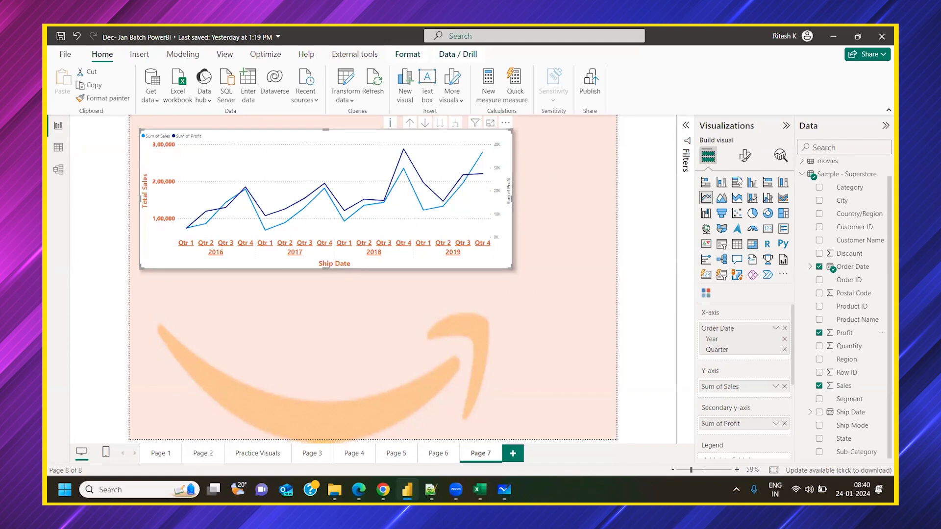
# Set the display units of the secondary y-axis values to None and view the chart in focus mode.
pyautogui.click(745, 156)
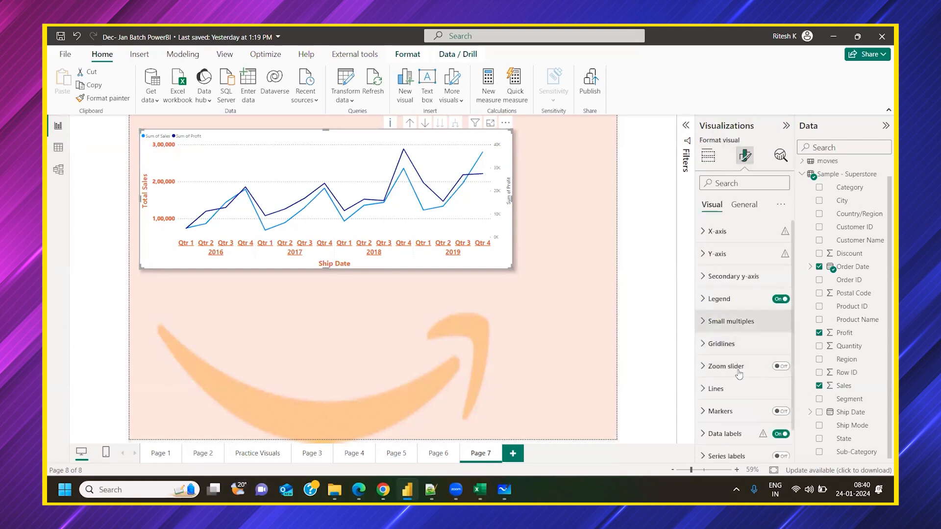
pyautogui.scroll(-1, 730, 294)
pyautogui.click(733, 245)
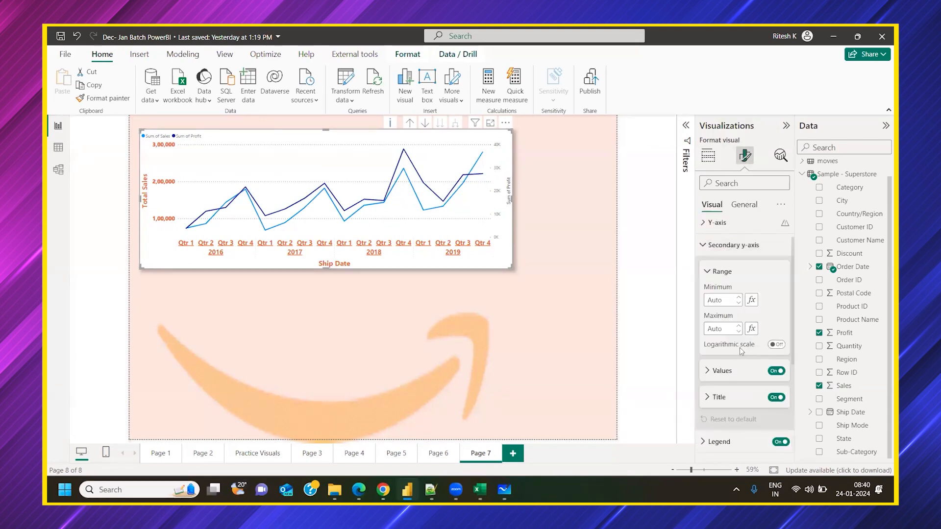
pyautogui.click(717, 371)
pyautogui.scroll(-3, 723, 343)
pyautogui.click(725, 336)
pyautogui.click(717, 357)
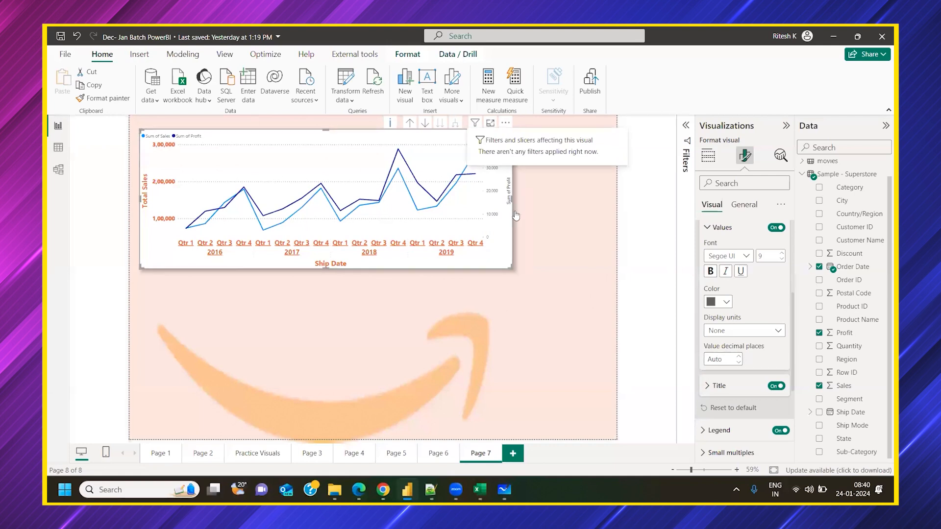
pyautogui.click(490, 123)
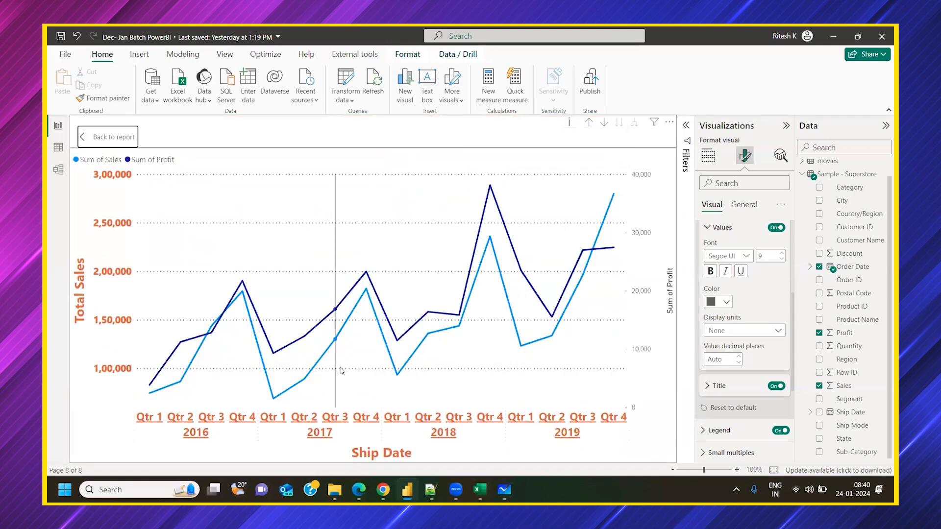
pyautogui.moveTo(342, 371)
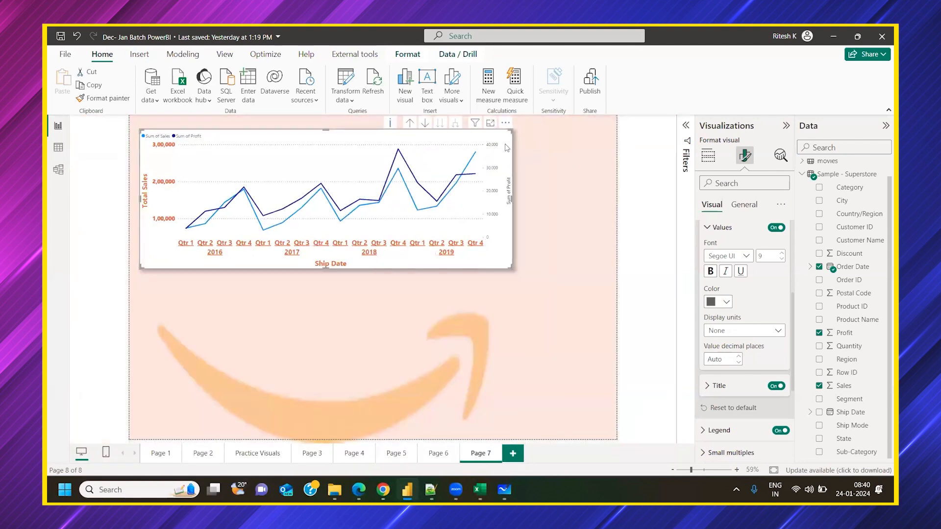
# Change the Sum of Profit line's color to light yellow and compare both lines in focus mode.
pyautogui.scroll(2, 735, 288)
pyautogui.scroll(2, 736, 288)
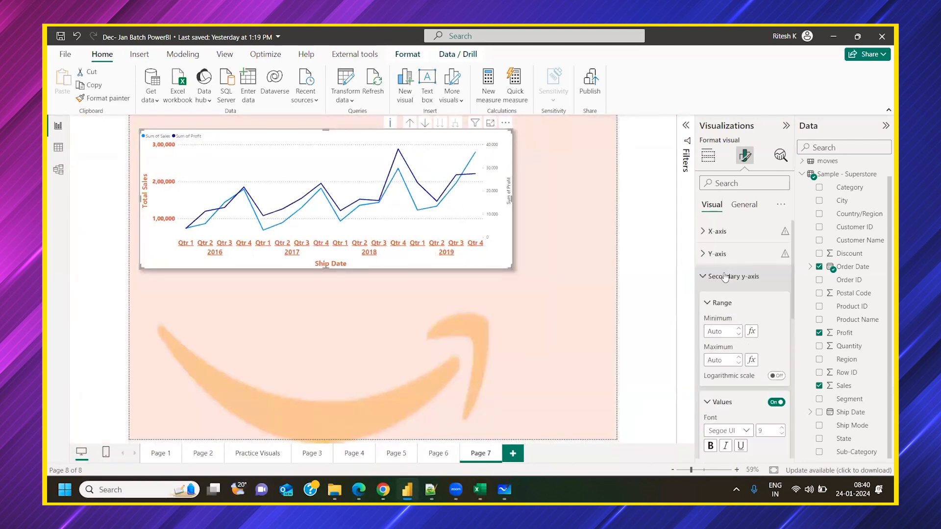
pyautogui.click(719, 275)
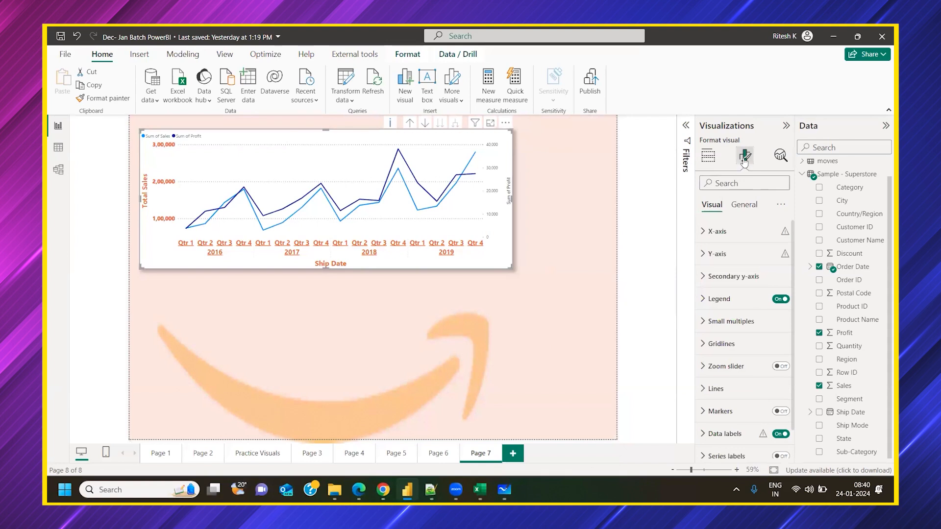
pyautogui.click(723, 390)
pyautogui.scroll(-3, 726, 387)
pyautogui.scroll(-2, 726, 385)
pyautogui.click(725, 367)
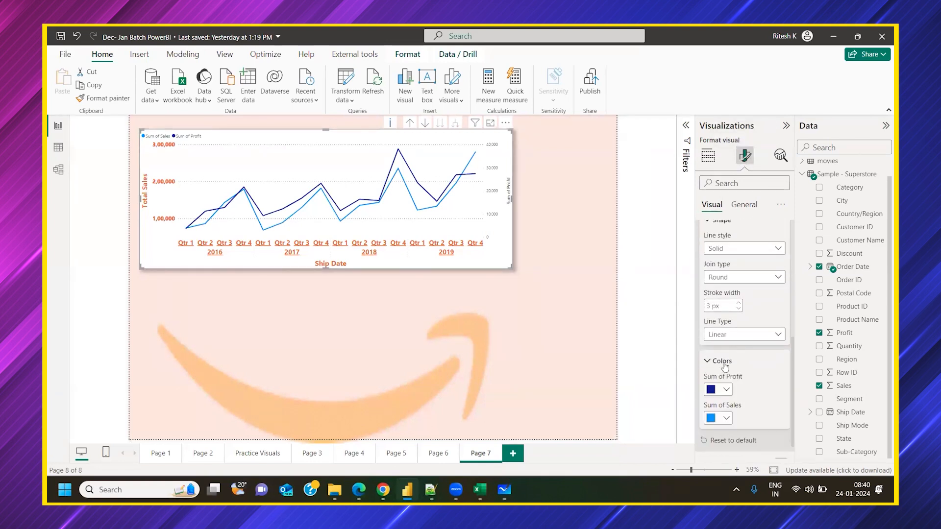
pyautogui.scroll(-2, 725, 368)
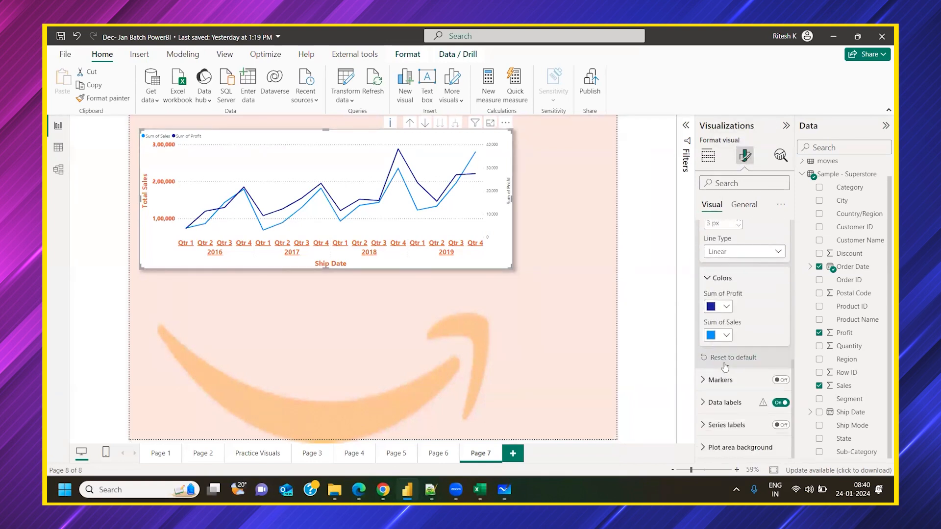
pyautogui.click(724, 309)
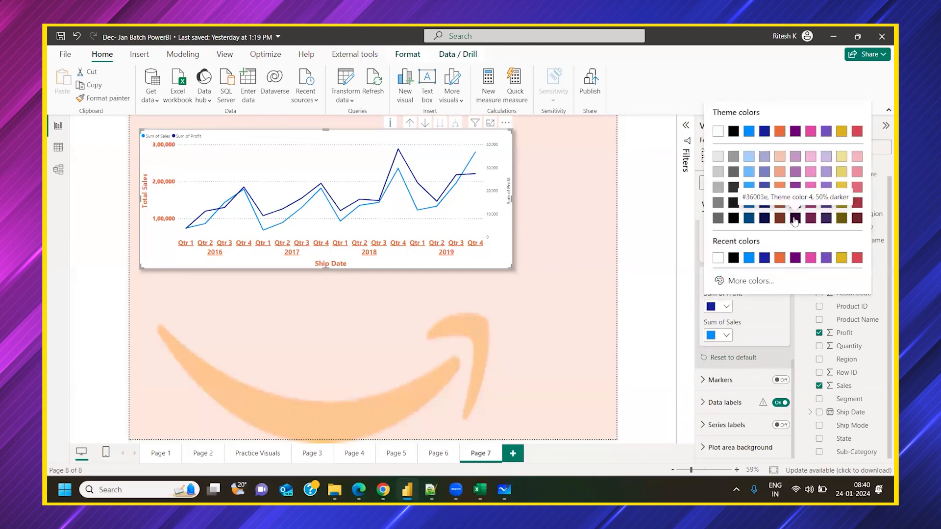
pyautogui.click(842, 172)
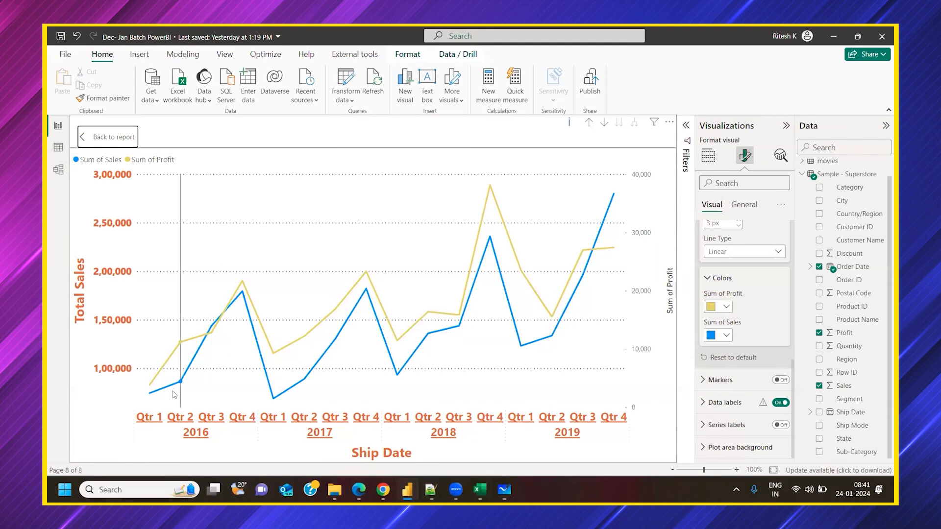
pyautogui.moveTo(175, 394)
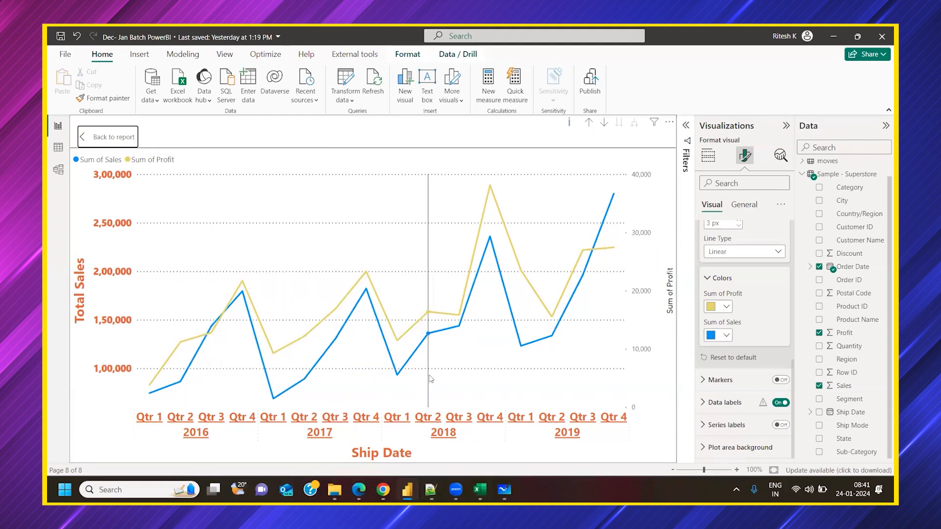
pyautogui.moveTo(518, 340)
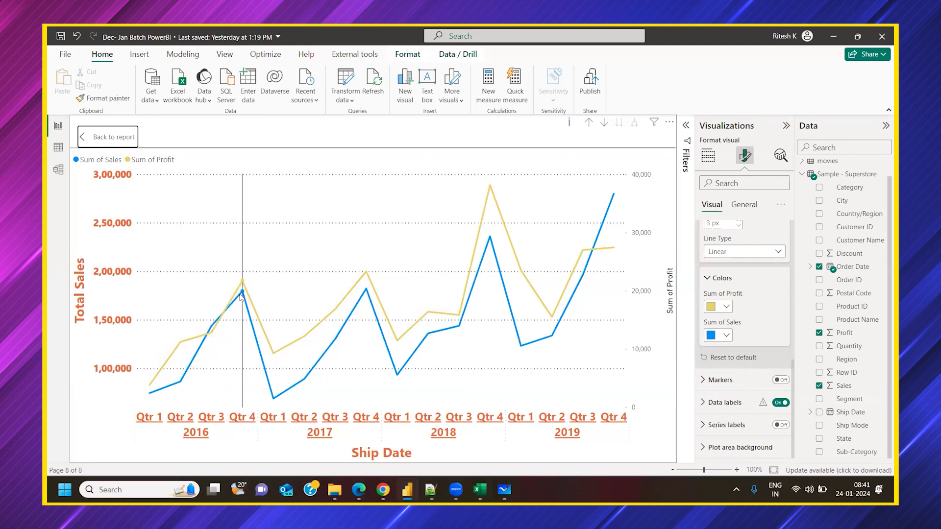
pyautogui.moveTo(241, 294)
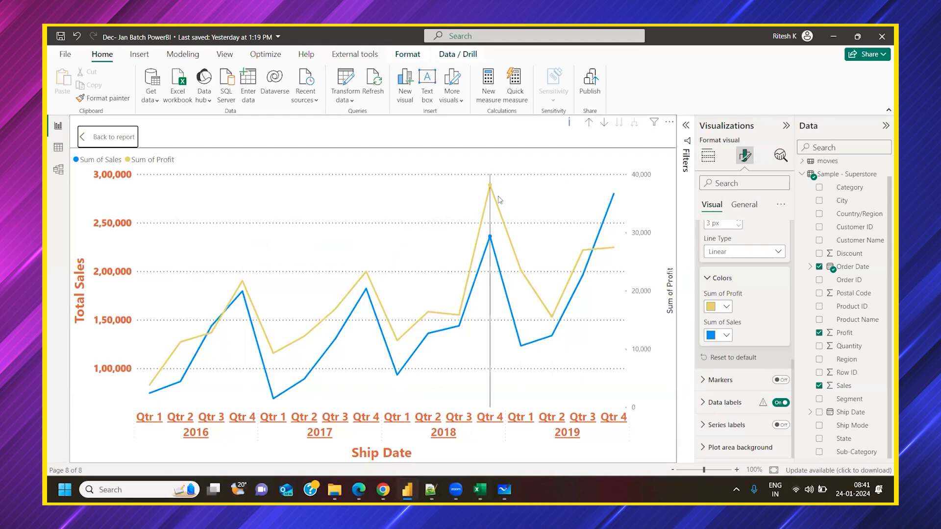
pyautogui.moveTo(500, 200)
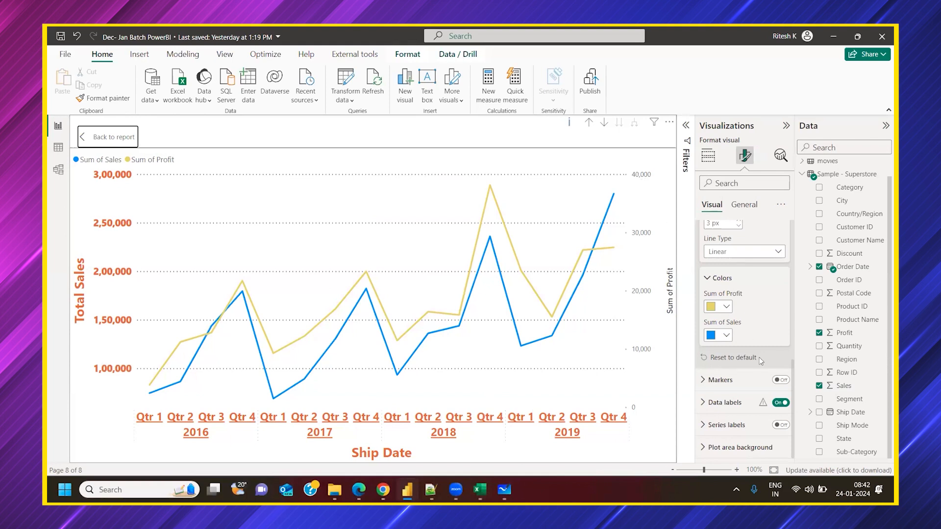
# Set the secondary y-axis range to a minimum of 0 and a maximum of 500000.
pyautogui.scroll(4, 754, 340)
pyautogui.scroll(3, 752, 338)
pyautogui.click(730, 269)
pyautogui.scroll(-1, 745, 338)
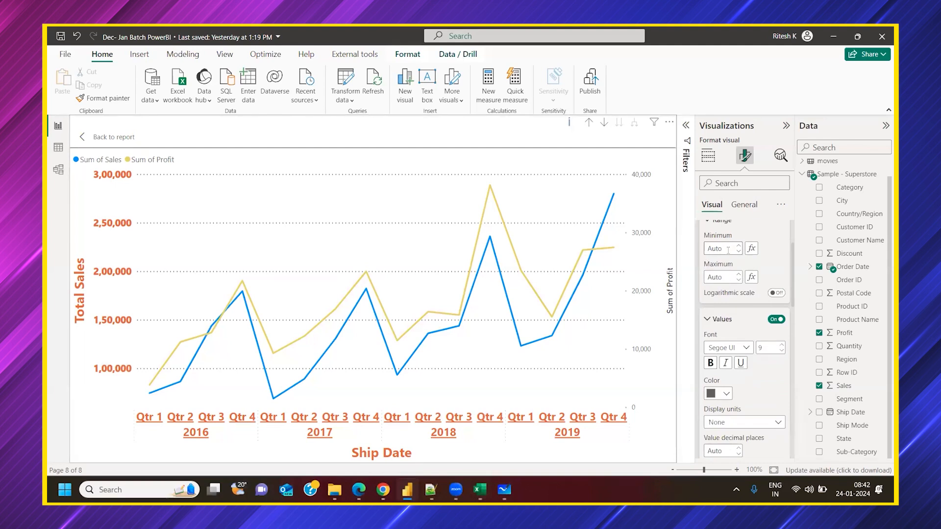
pyautogui.click(721, 249)
pyautogui.write('0')
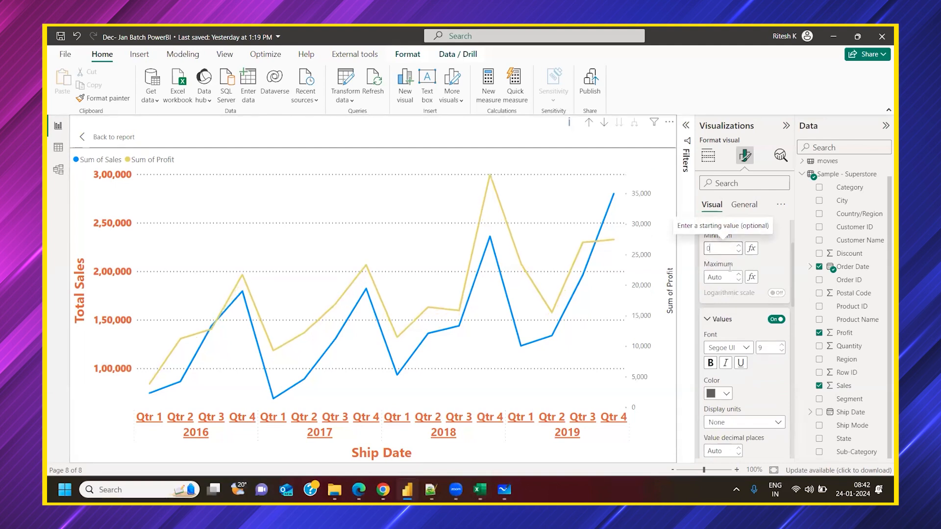
pyautogui.click(729, 276)
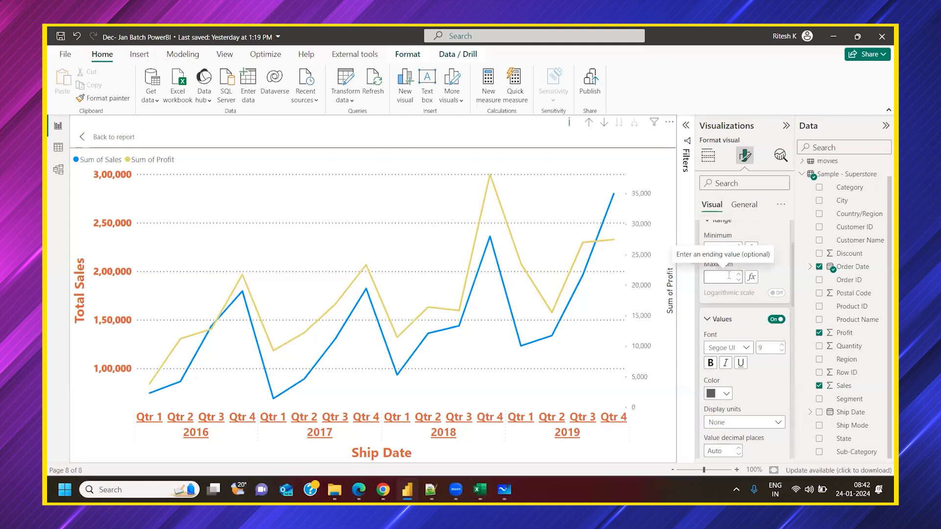
pyautogui.write('500000')
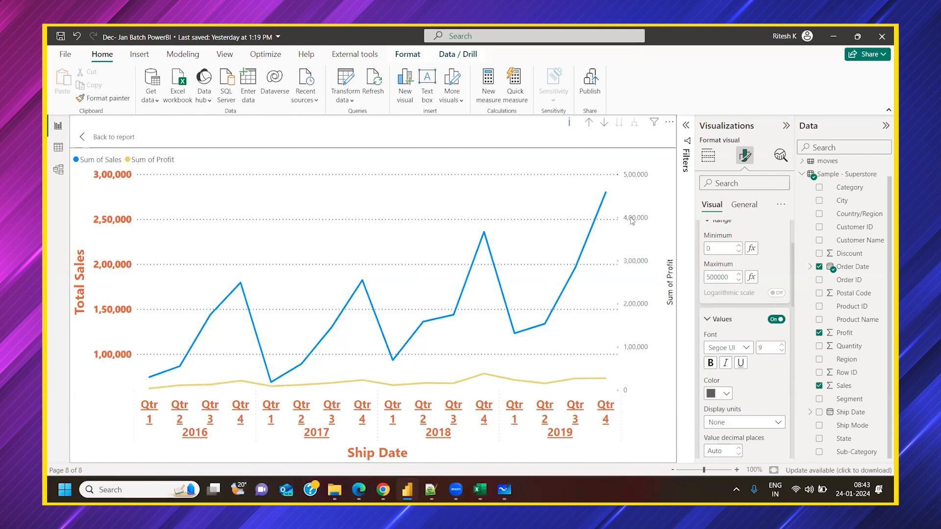
# Clear the secondary y-axis minimum and maximum back to Auto and inspect the quarterly sales and profit points.
pyautogui.doubleClick(707, 248)
pyautogui.press('BackSpace')
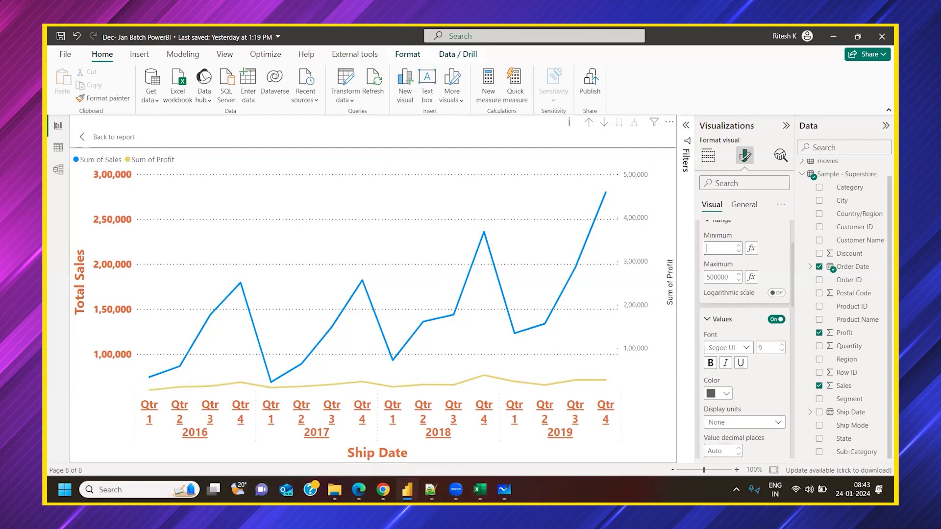
pyautogui.press('Tab')
pyautogui.press('BackSpace')
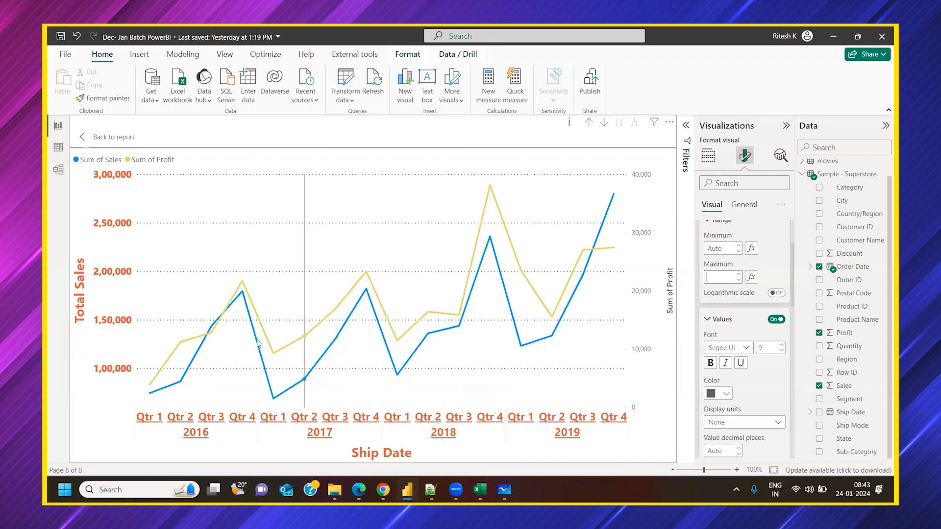
pyautogui.moveTo(244, 297)
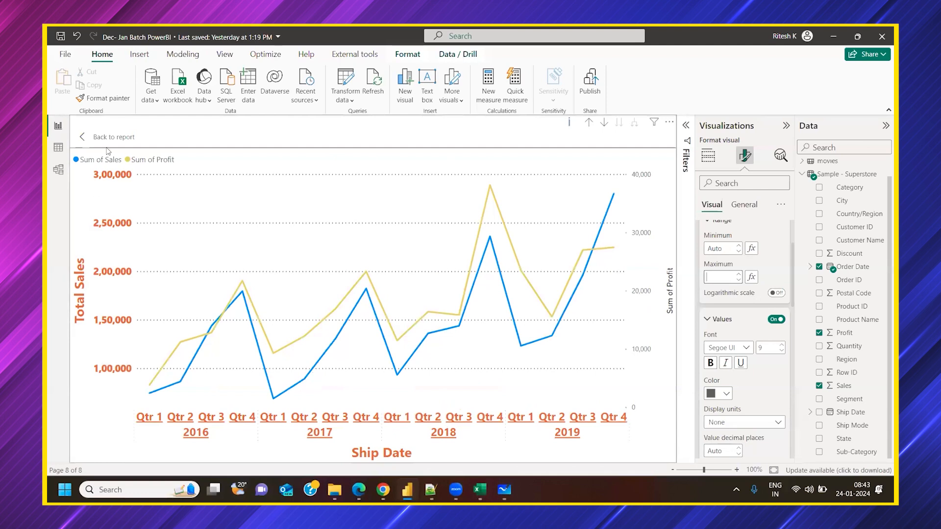
pyautogui.click(489, 254)
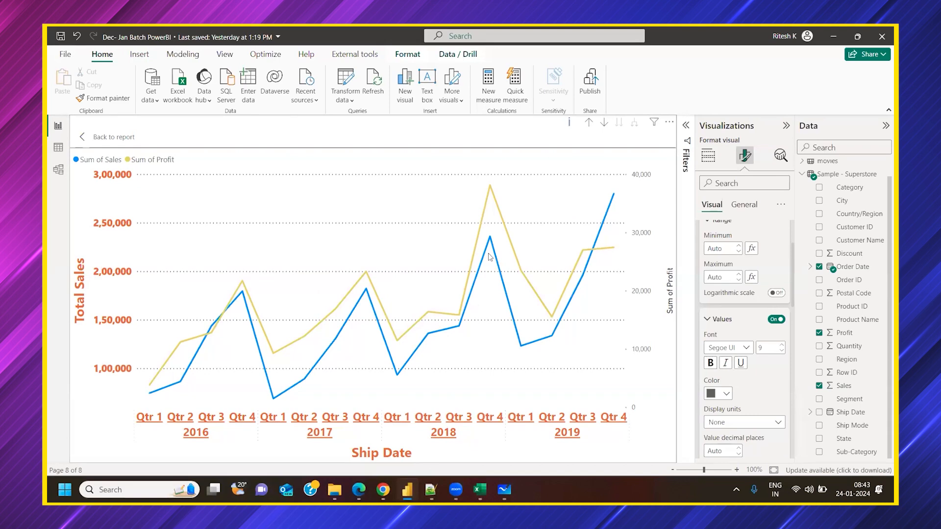
pyautogui.moveTo(479, 308)
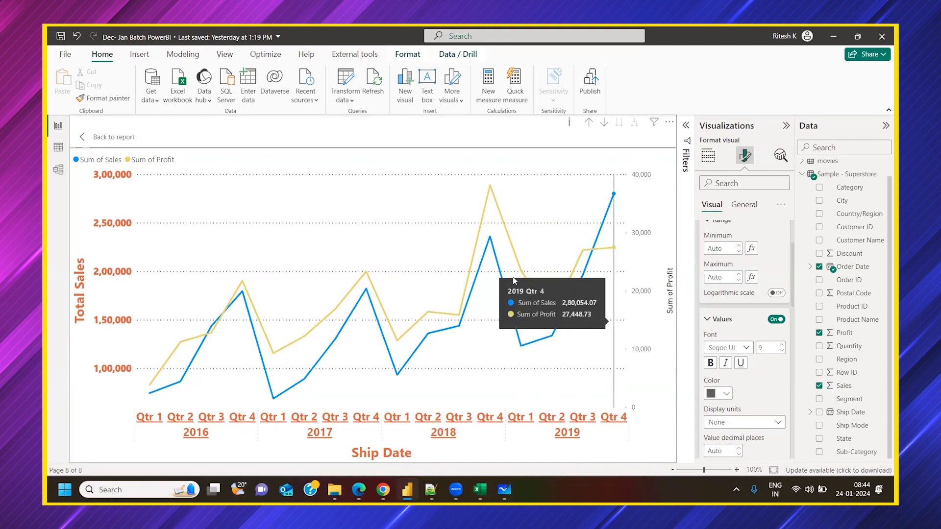
pyautogui.moveTo(494, 232)
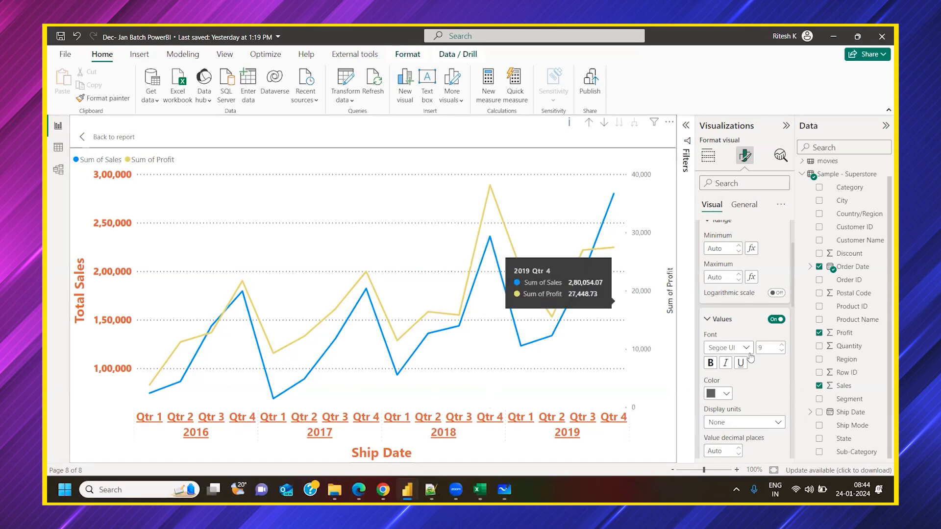
# Convert the sales and profit line chart to an area chart.
pyautogui.scroll(3, 735, 274)
pyautogui.click(717, 283)
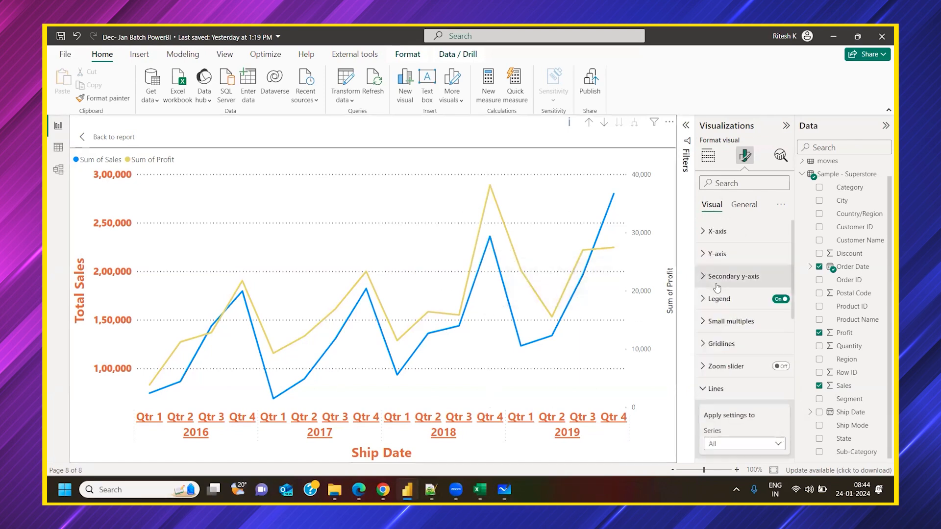
pyautogui.click(709, 158)
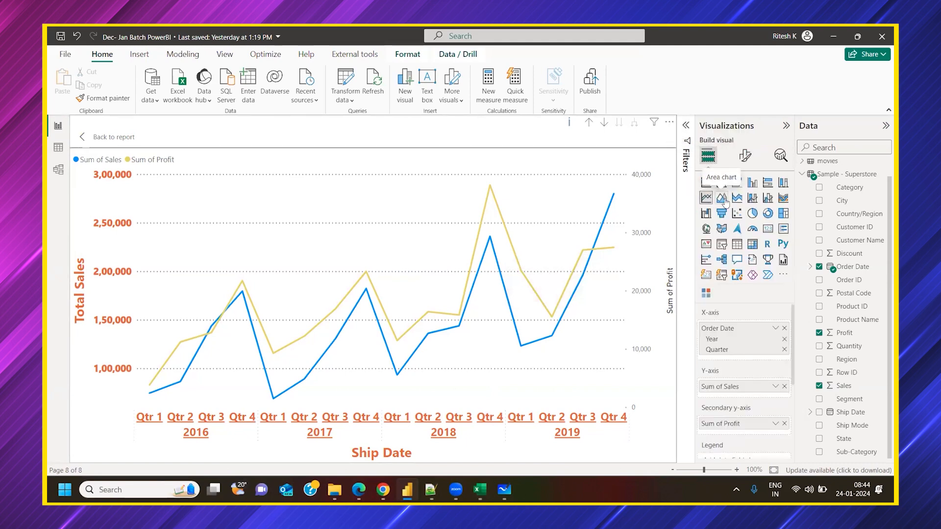
pyautogui.click(722, 198)
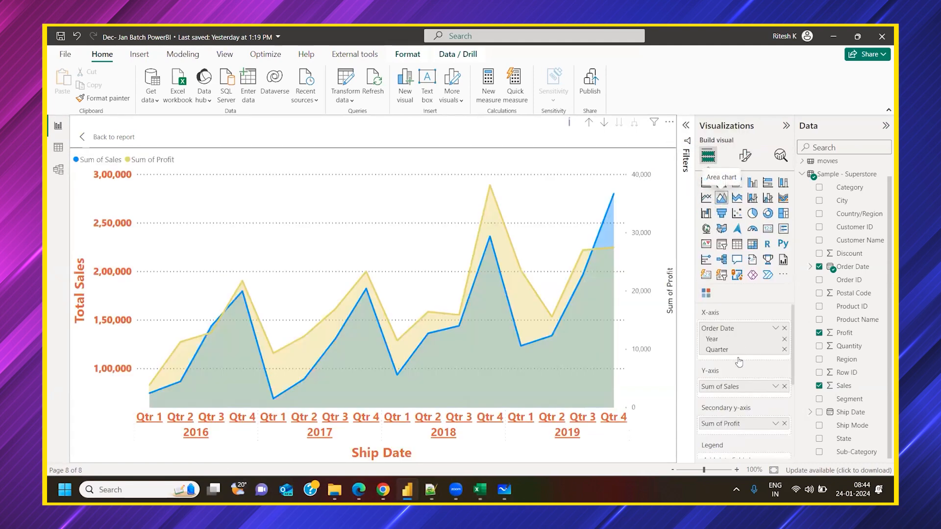
pyautogui.moveTo(410, 405)
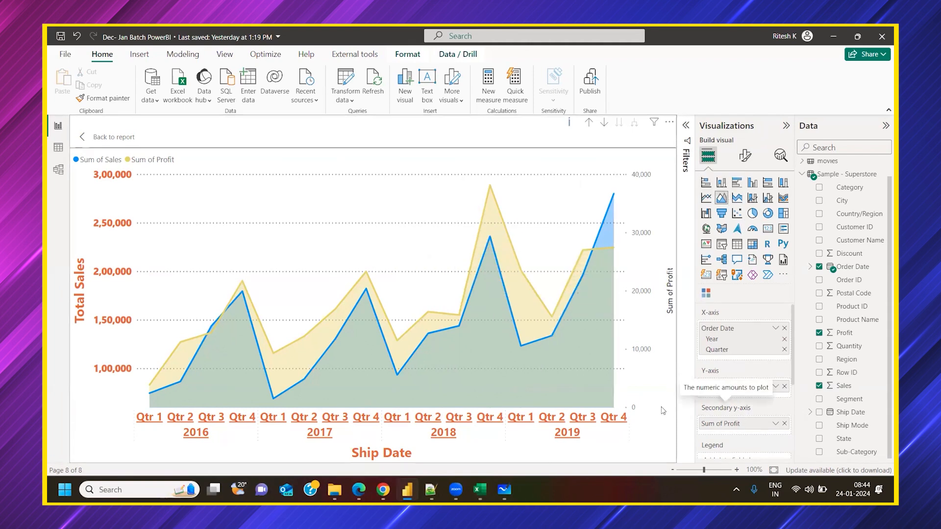
# Alternate the visual between line chart and area chart to compare them, finishing on the area chart.
pyautogui.click(706, 198)
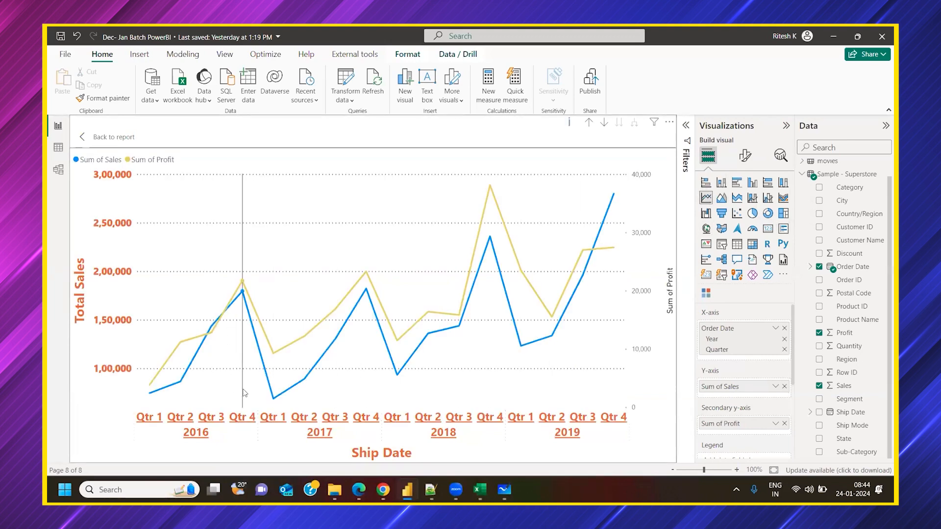
pyautogui.click(721, 197)
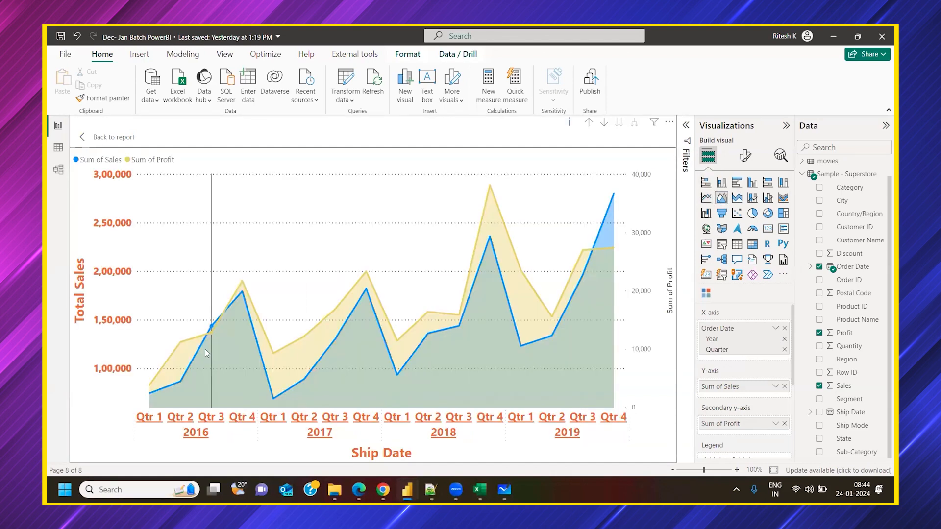
pyautogui.moveTo(268, 401)
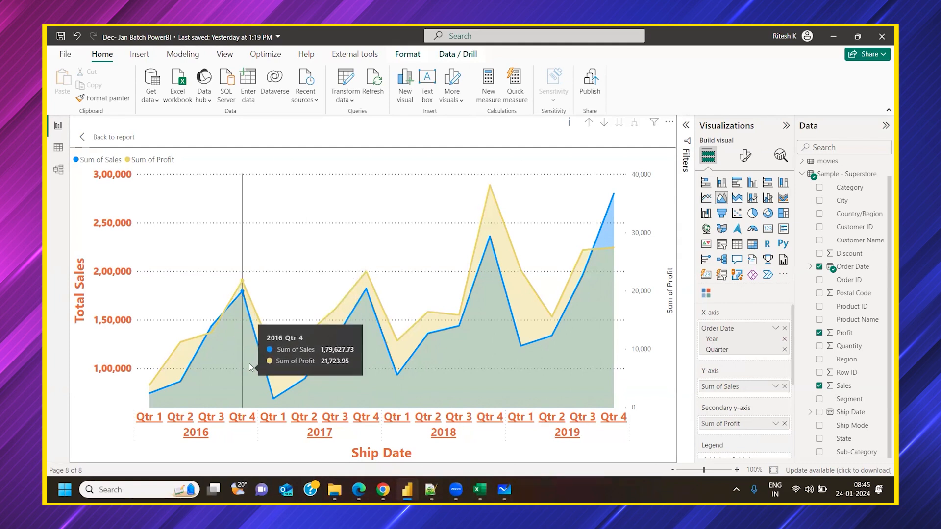
pyautogui.click(705, 197)
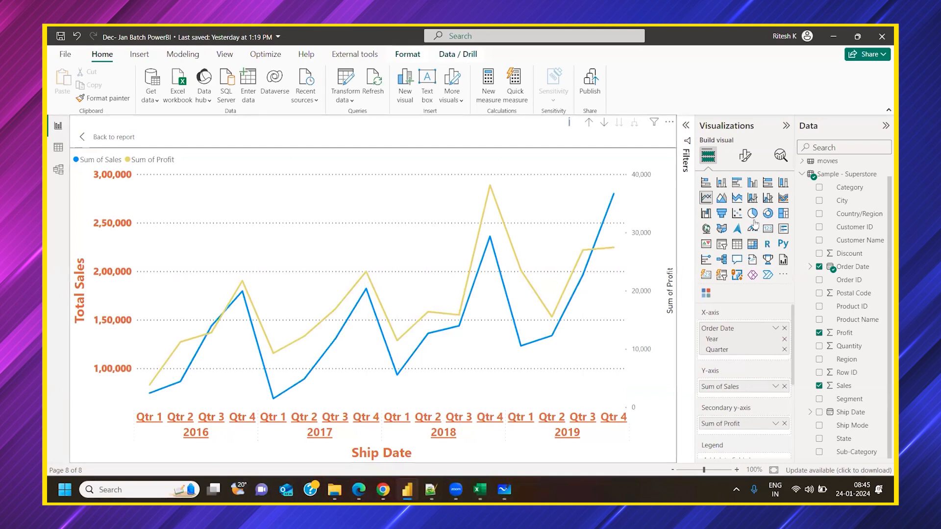
pyautogui.click(721, 198)
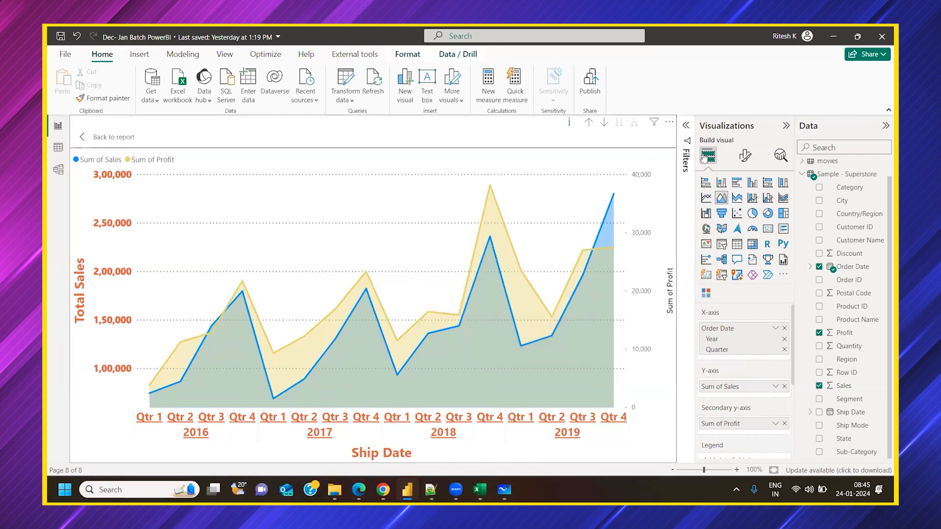
# Set the area chart's secondary y-axis range to a minimum of 1000 and a maximum of 100000.
pyautogui.click(745, 156)
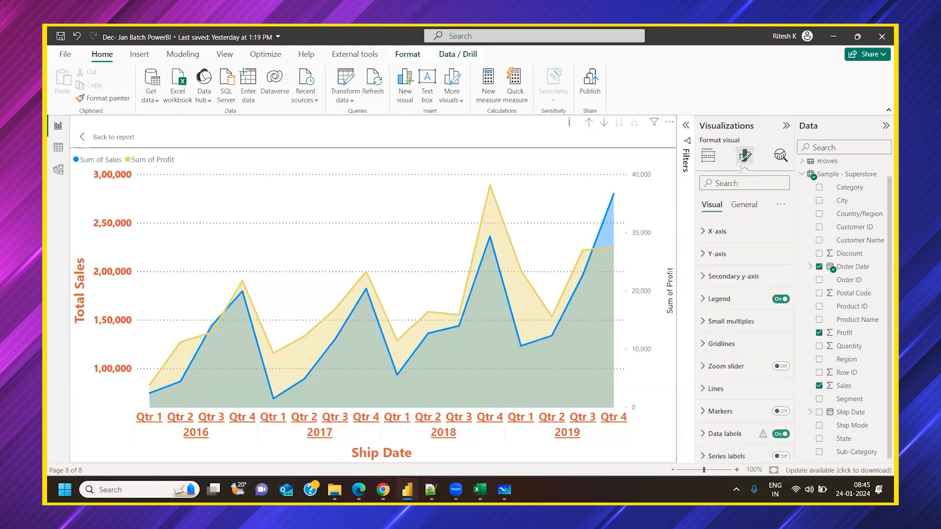
pyautogui.click(730, 277)
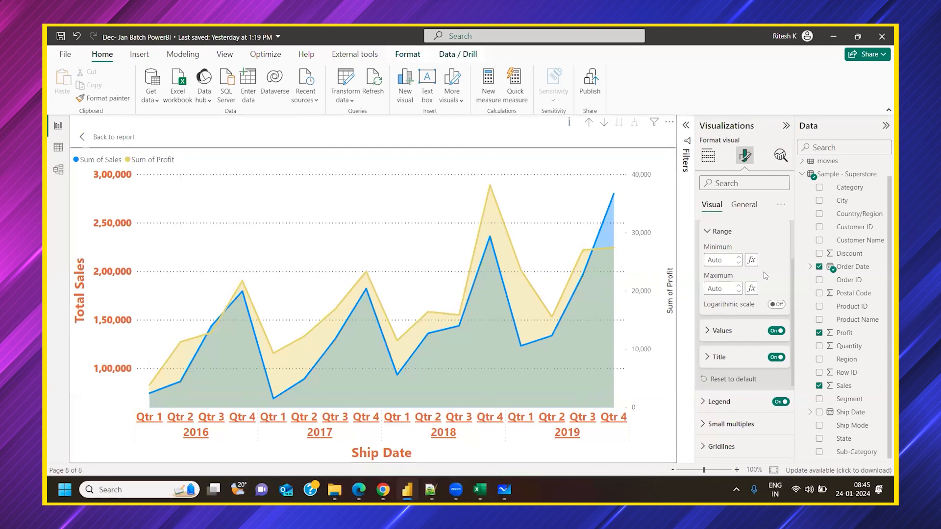
pyautogui.click(721, 259)
pyautogui.write('0')
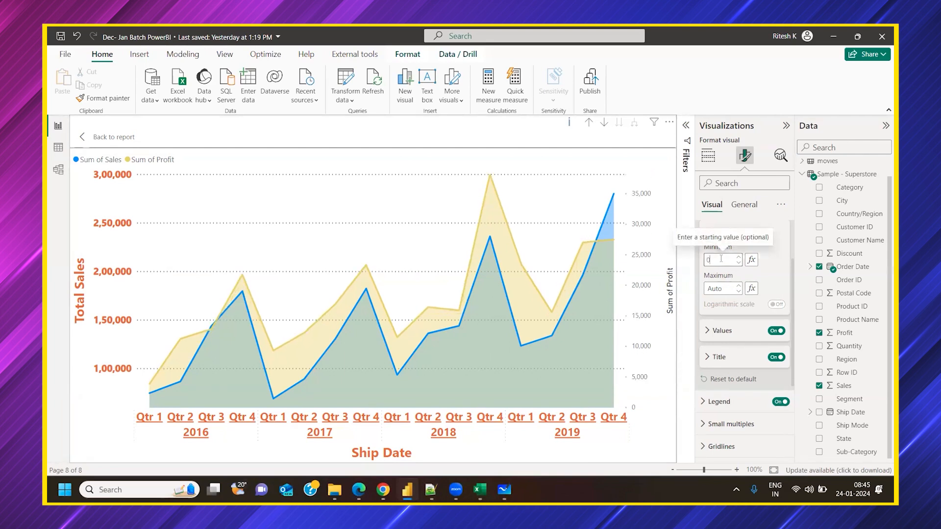
pyautogui.press('BackSpace')
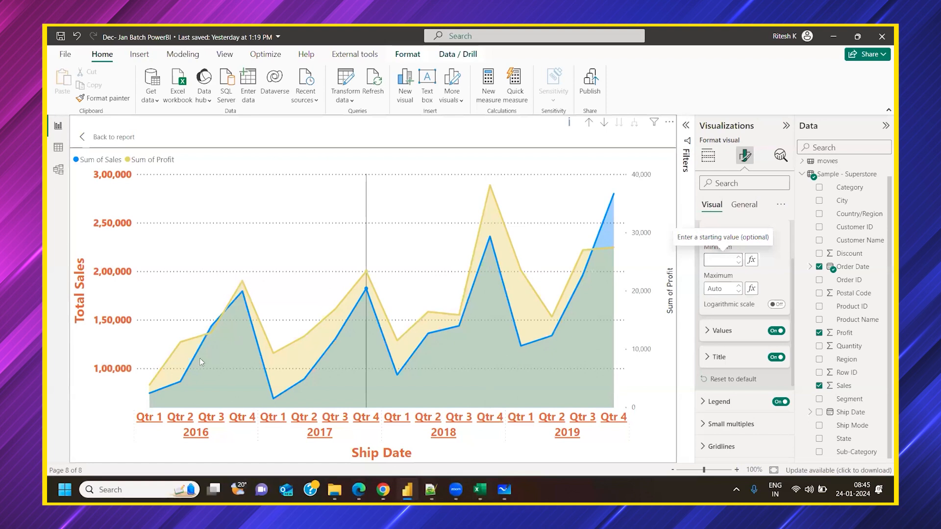
pyautogui.moveTo(149, 384)
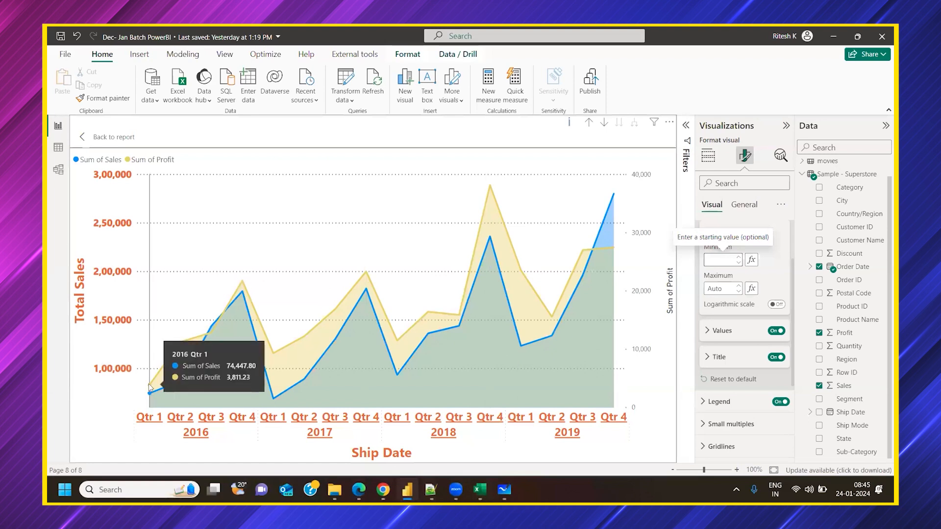
pyautogui.write('1000')
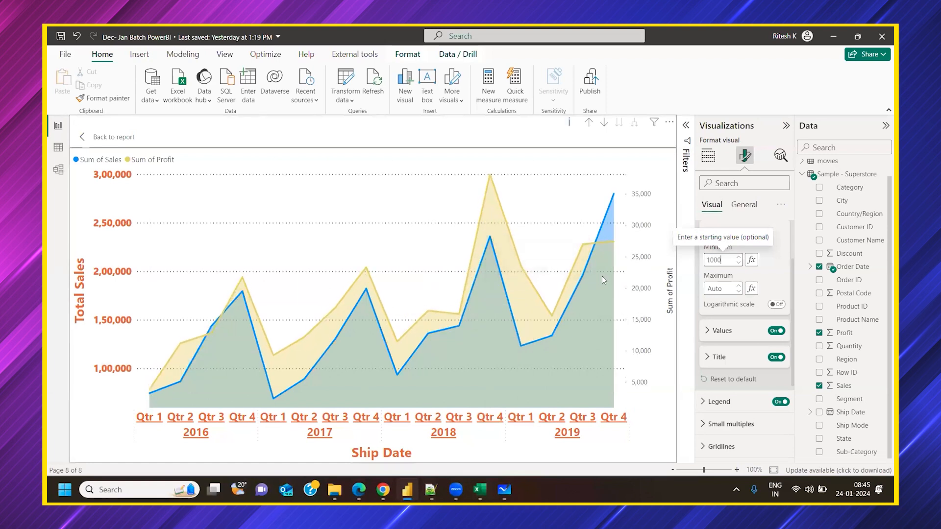
pyautogui.click(722, 290)
pyautogui.write('100000')
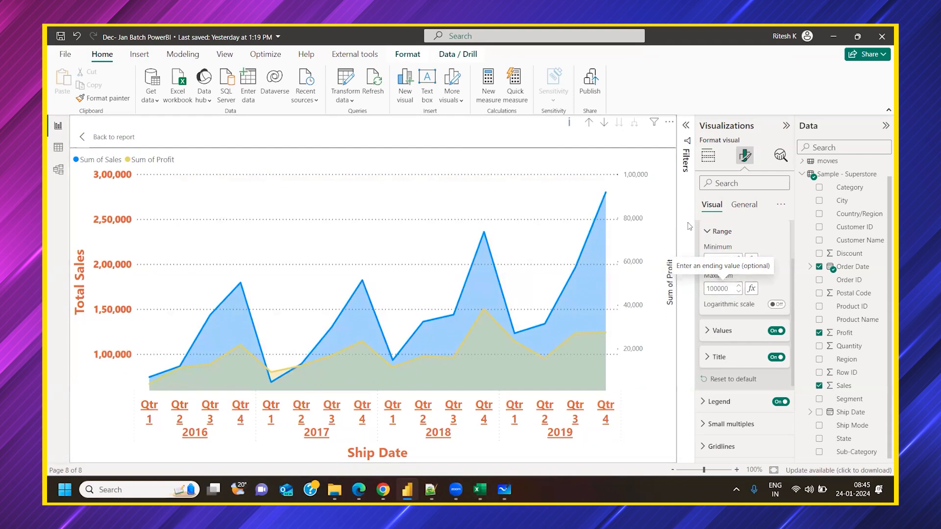
# Convert the area chart of sales and profit by quarter into a line chart.
pyautogui.scroll(1, 760, 300)
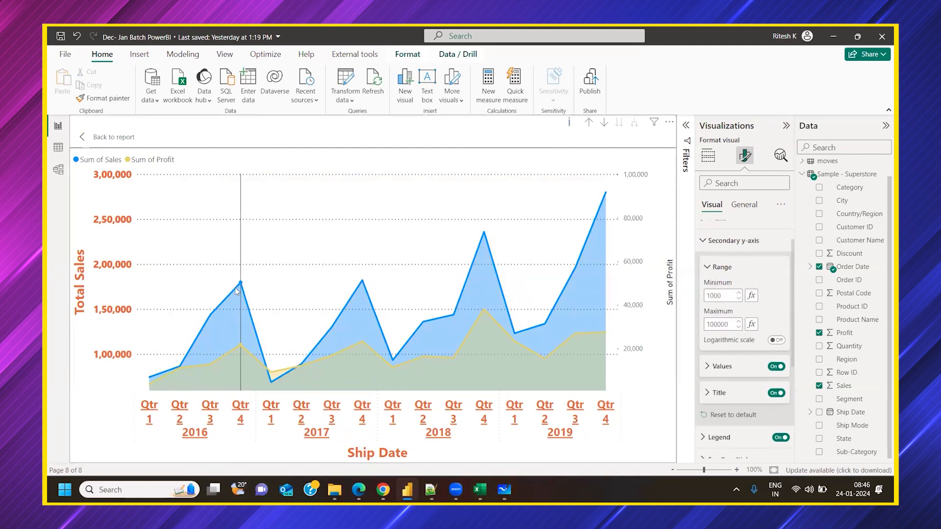
pyautogui.moveTo(234, 288)
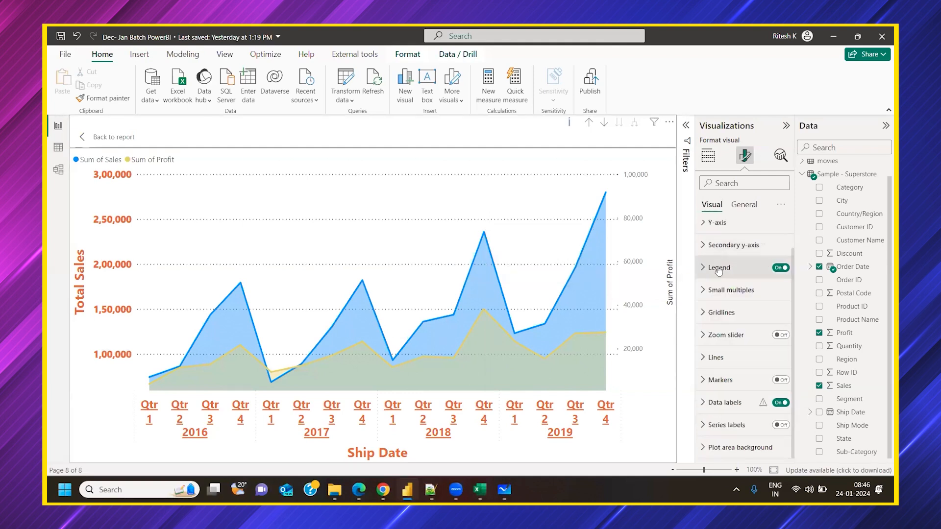
pyautogui.scroll(1, 718, 271)
pyautogui.click(707, 155)
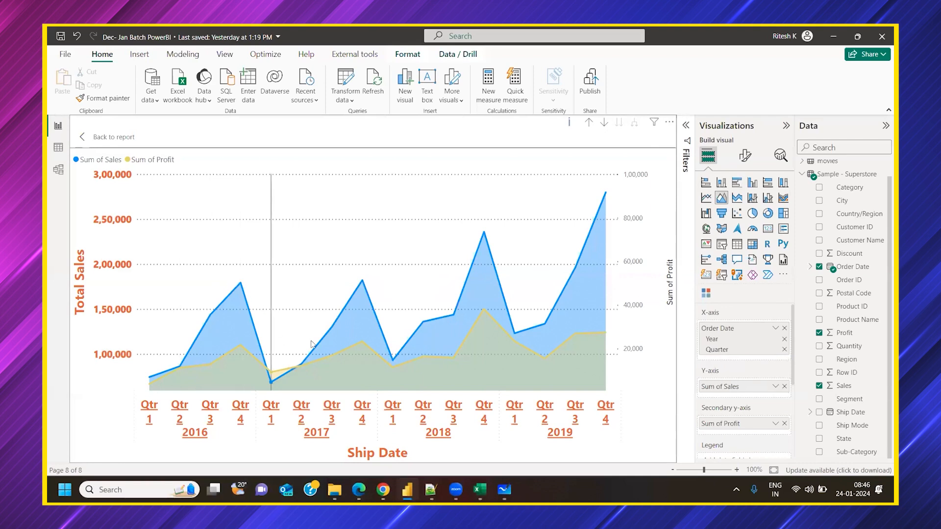
pyautogui.moveTo(494, 282)
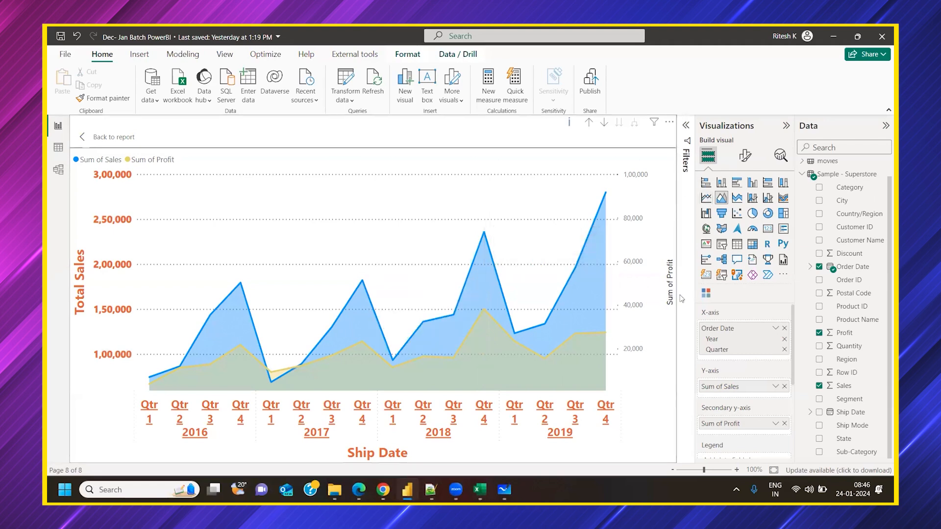
pyautogui.click(706, 198)
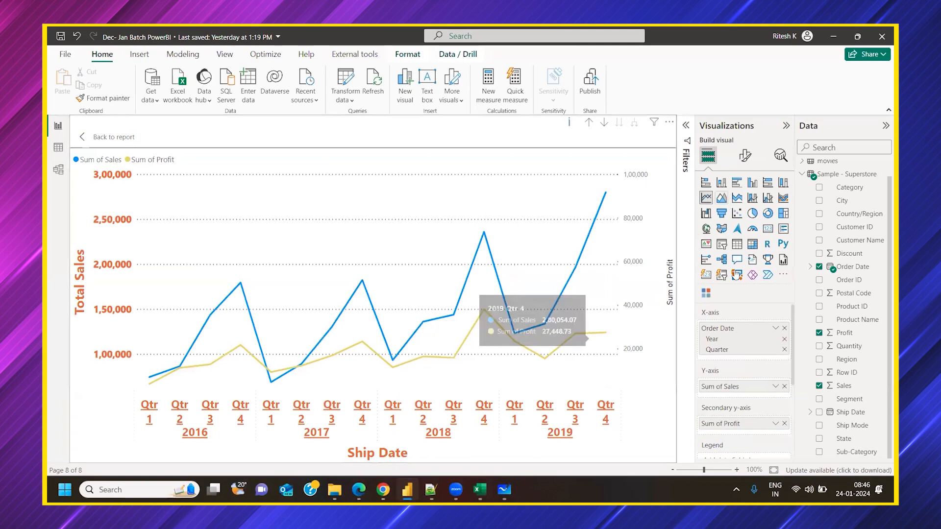
# Check the secondary y-axis range, then switch the visual to an area chart and back to a line chart for comparison.
pyautogui.click(744, 156)
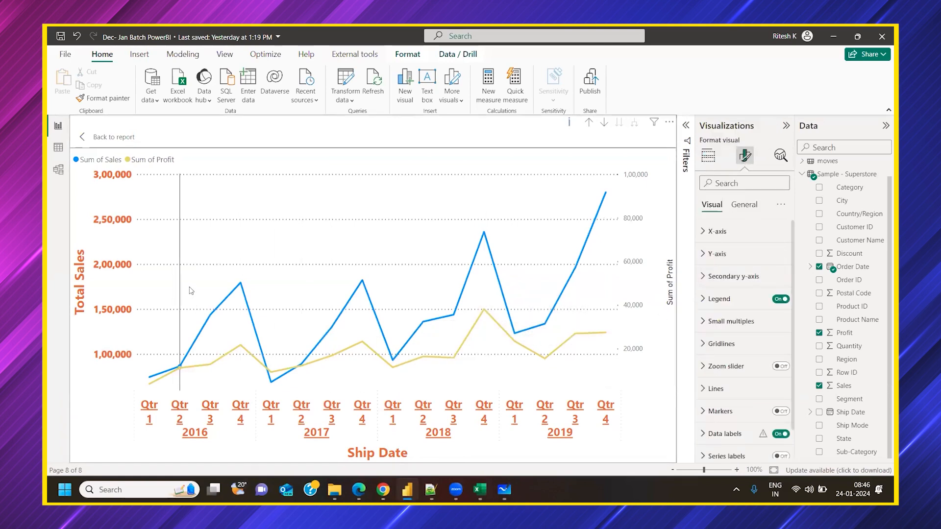
pyautogui.click(743, 280)
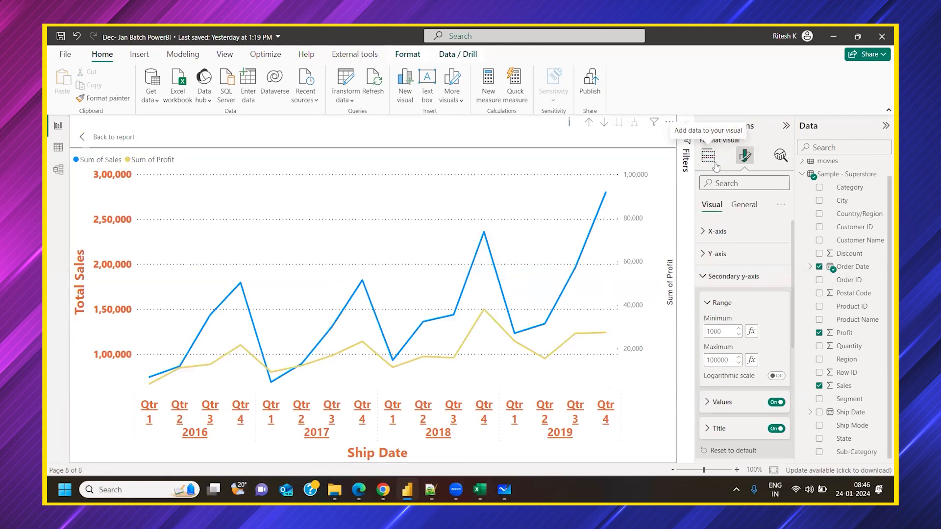
pyautogui.click(708, 156)
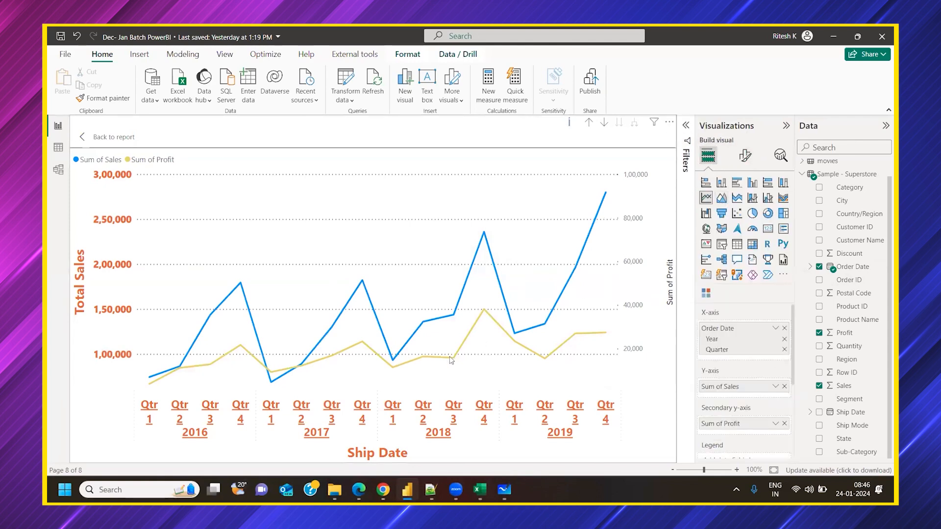
pyautogui.click(722, 198)
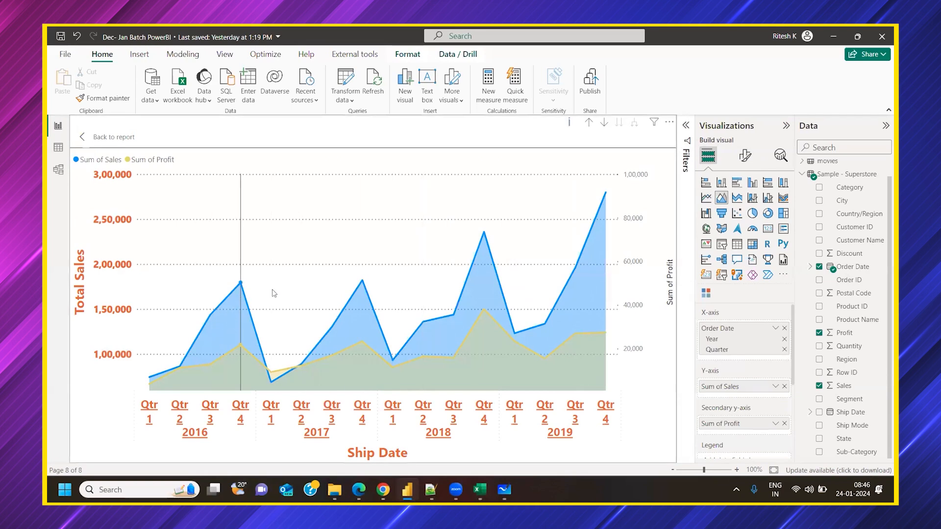
pyautogui.moveTo(487, 267)
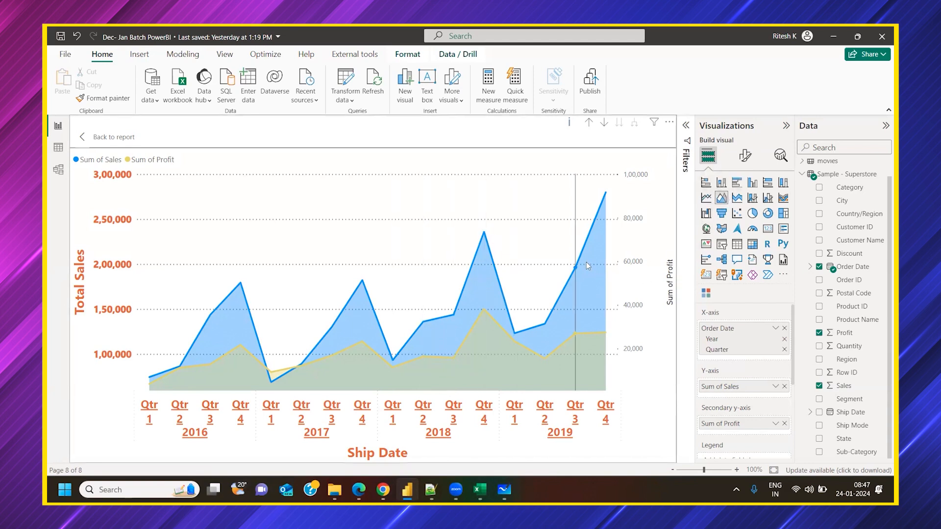
pyautogui.click(705, 198)
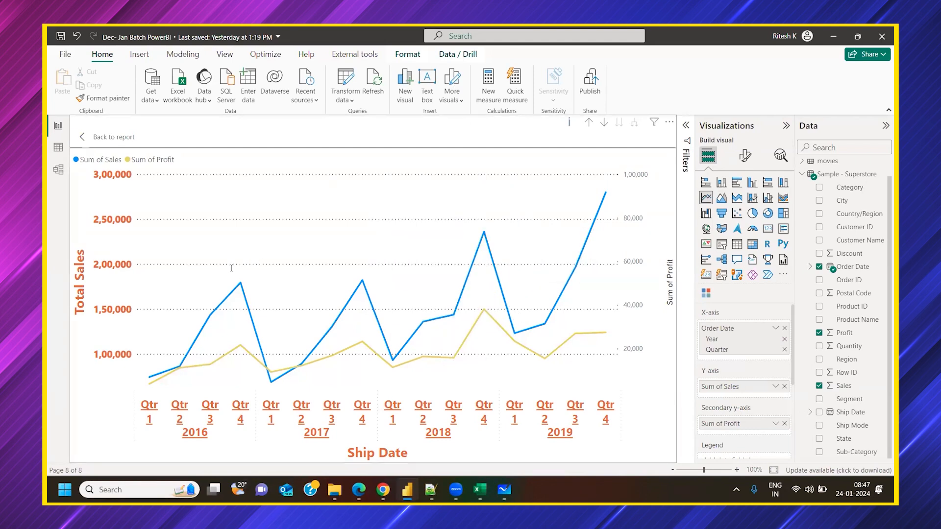
# In the Notepad++ notes, change the line chart heading to "LINE CHART / AREA CHART ( DATE TIME VALUES BLINDLY GO WITH )".
pyautogui.hotkey('alt', 'Tab')
pyautogui.click(228, 283)
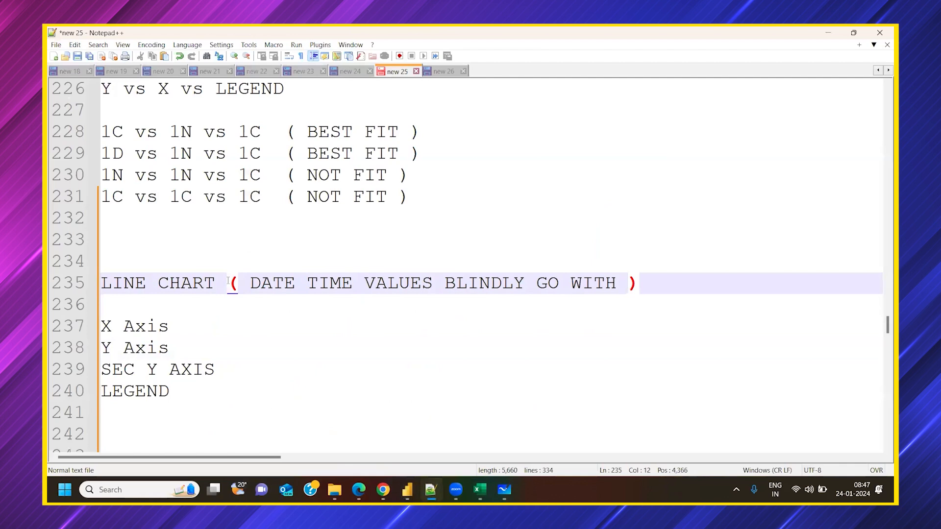
pyautogui.hotkey('shift', 'End')
pyautogui.press('Delete')
pyautogui.write('are')
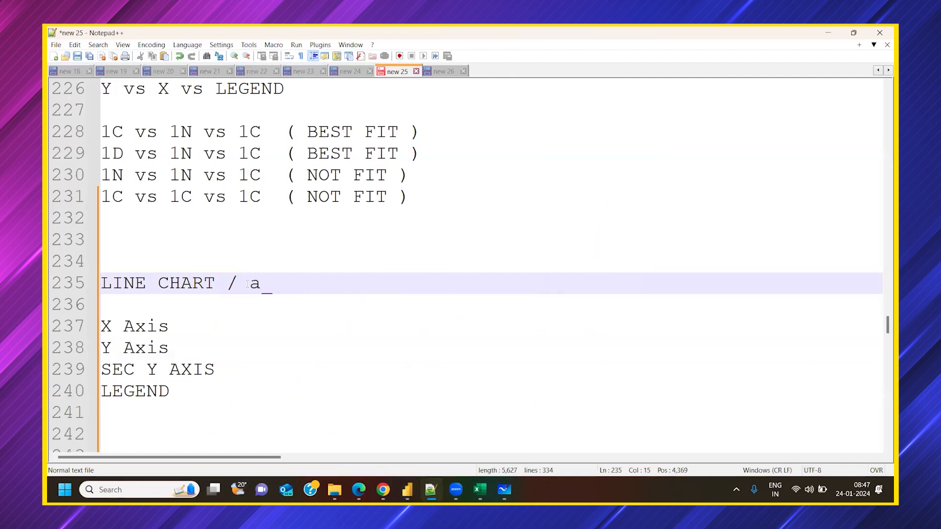
pyautogui.press('BackSpace')
pyautogui.press('BackSpace')
pyautogui.press('BackSpace')
pyautogui.write('AREA CHART ( DATE TIME VALUES BLINDLY GO WITH )')
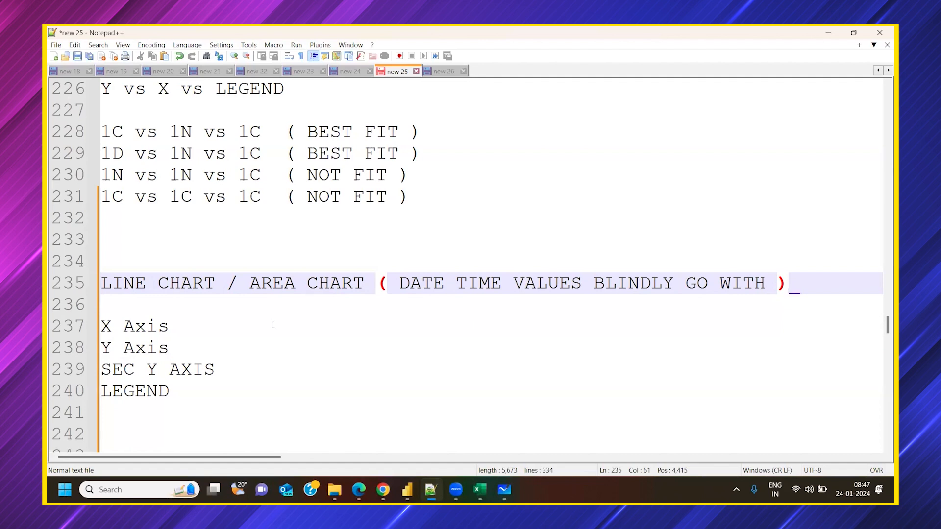
# Add the note "AREA HIGHER" below the LEGEND line, separated by a blank line.
pyautogui.scroll(-1, 216, 337)
pyautogui.click(207, 336)
pyautogui.press('Return')
pyautogui.press('Return')
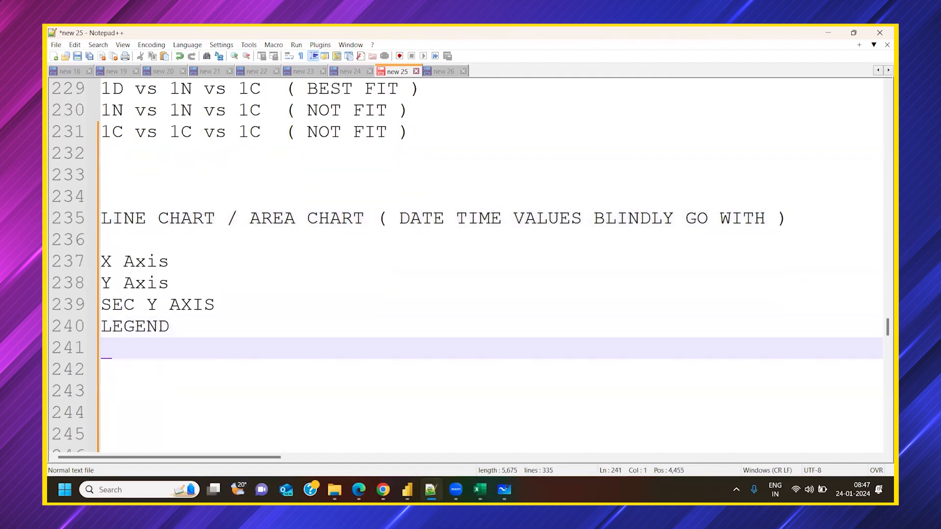
pyautogui.write('area')
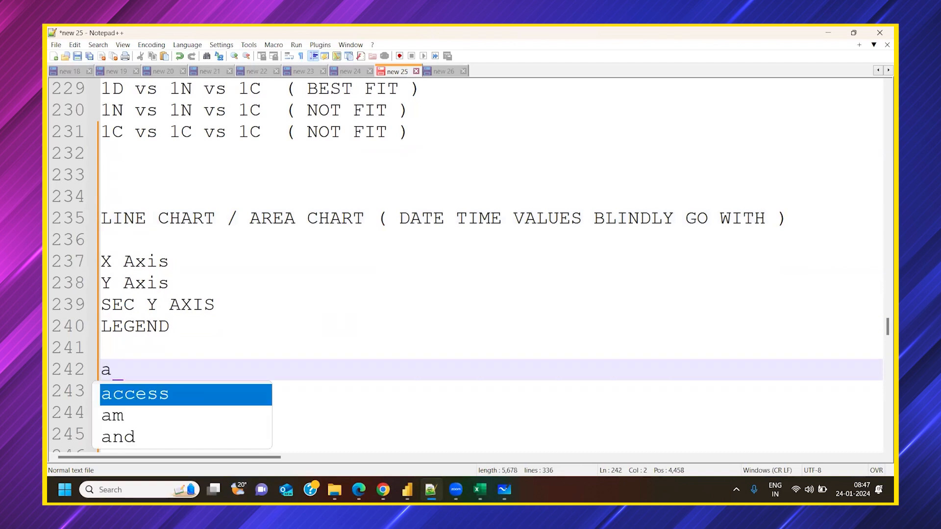
pyautogui.press('BackSpace')
pyautogui.press('BackSpace')
pyautogui.press('BackSpace')
pyautogui.press('BackSpace')
pyautogui.write('AREA ')
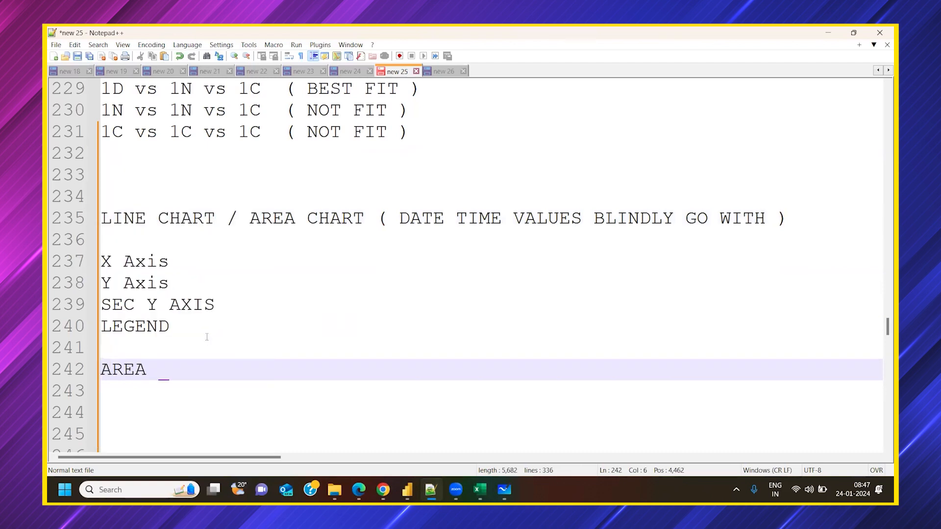
pyautogui.write('HIGHER')
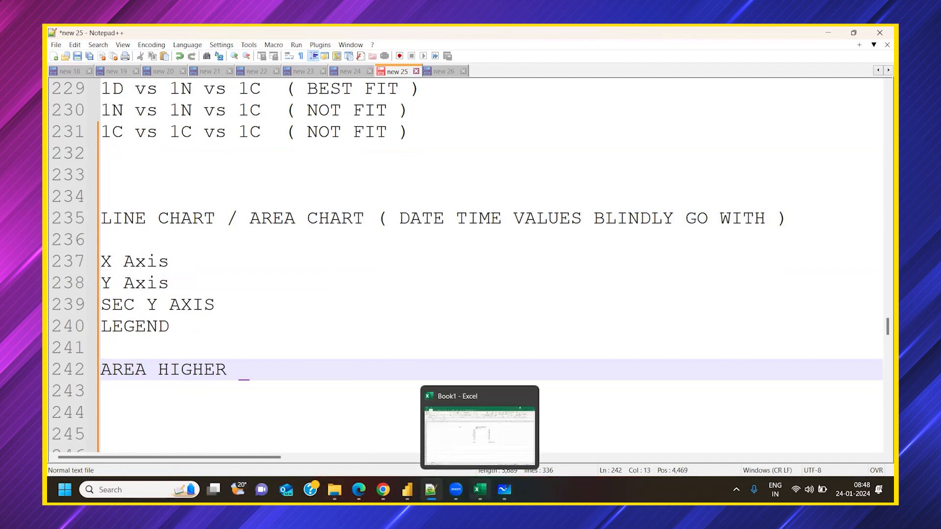
# Back in Power BI, convert the visual to an area chart and put Profit on the Y-axis and Sales on the secondary y-axis.
pyautogui.moveTo(407, 489)
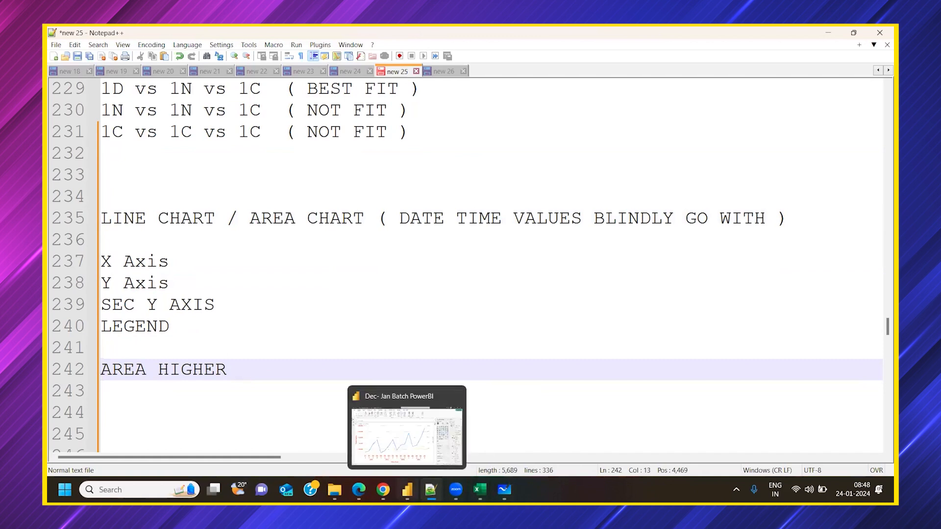
pyautogui.hotkey('alt', 'Tab')
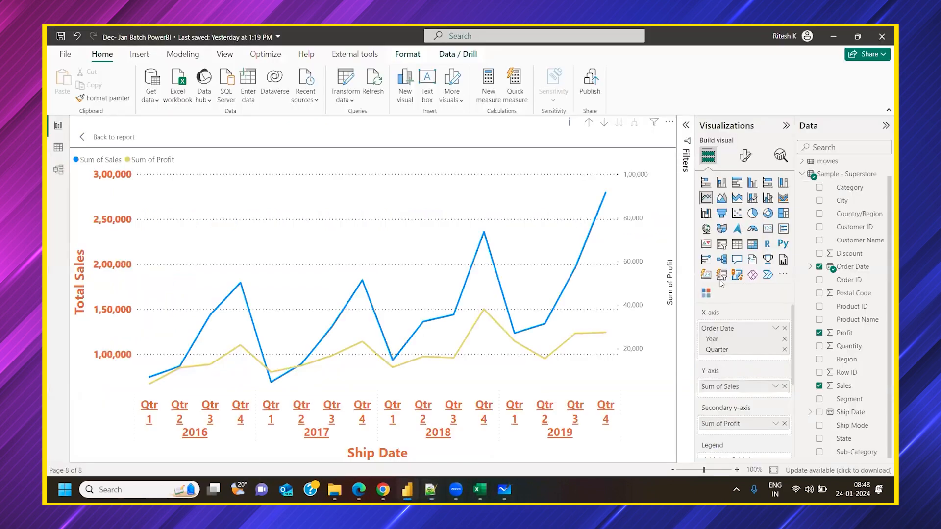
pyautogui.click(723, 198)
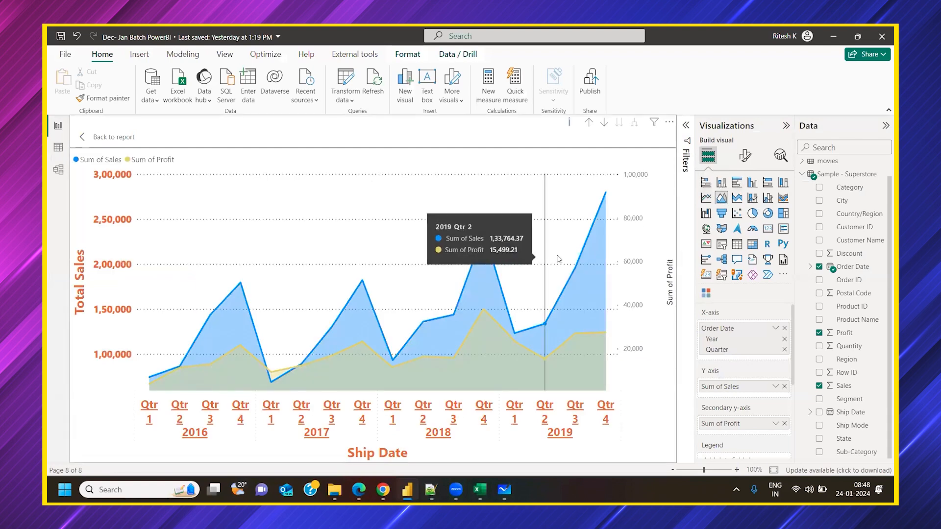
pyautogui.moveTo(721, 388)
pyautogui.mouseDown()
pyautogui.moveTo(733, 432)
pyautogui.moveTo(731, 394)
pyautogui.mouseUp()
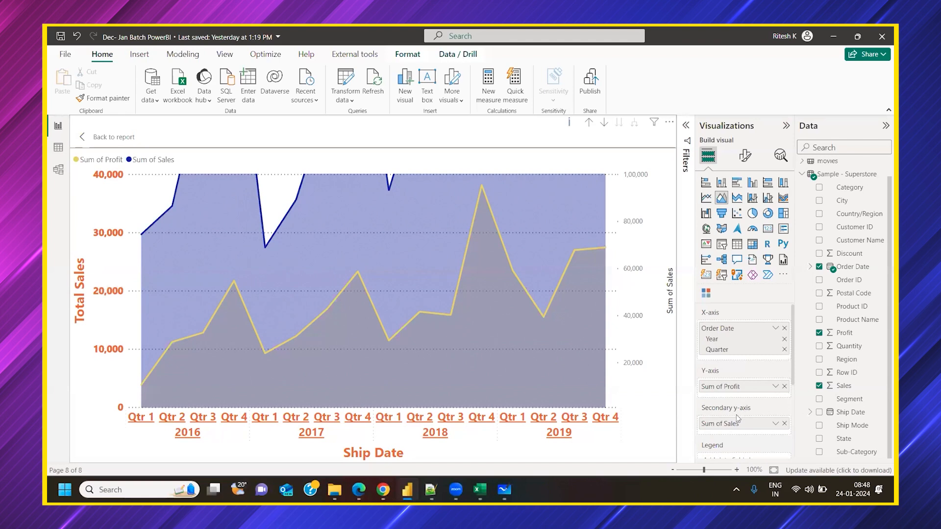
# Clear the secondary y-axis minimum and maximum so that its range is automatic.
pyautogui.click(746, 156)
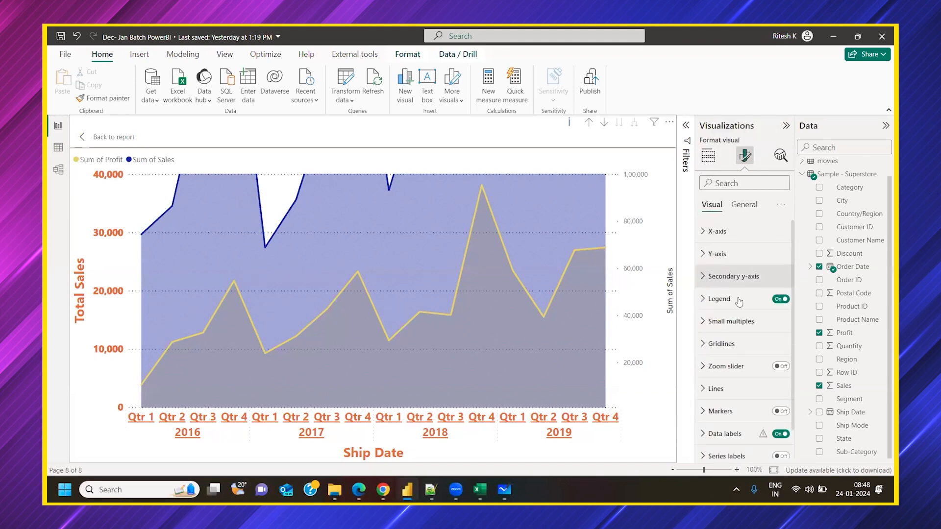
pyautogui.click(733, 276)
pyautogui.moveTo(727, 330); pyautogui.dragTo(691, 334)
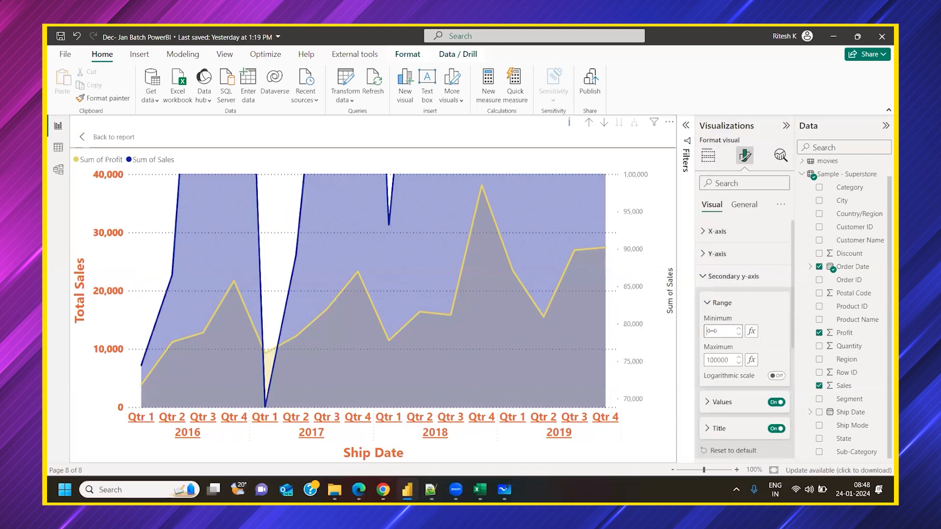
pyautogui.press('Tab')
pyautogui.press('BackSpace')
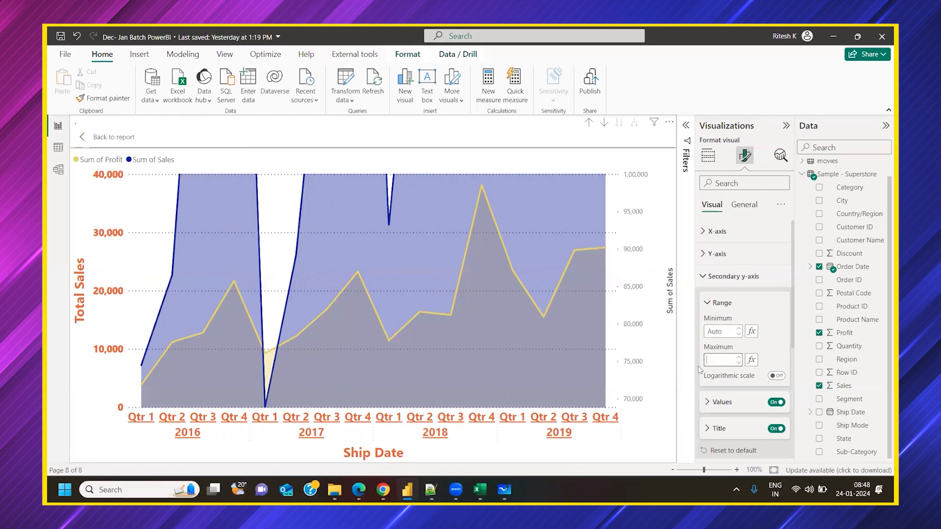
pyautogui.press('Return')
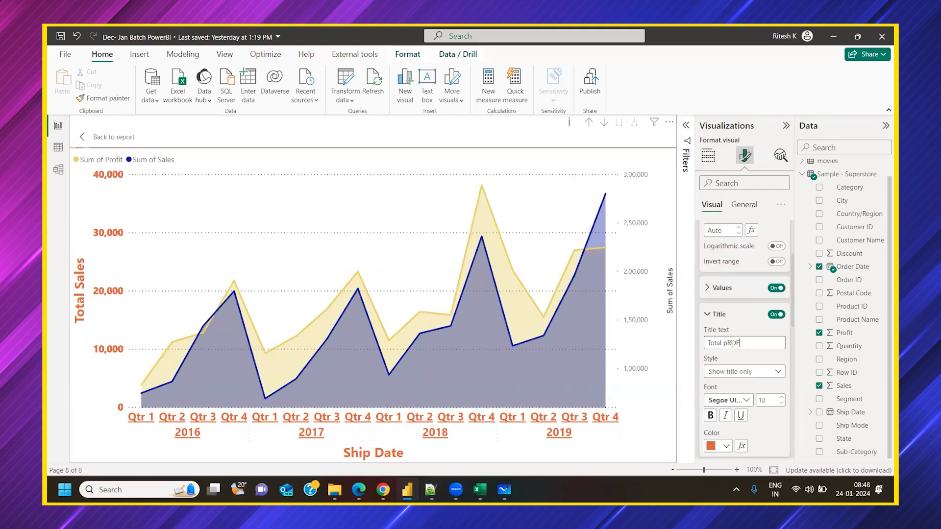
# Title the Y-axis "Total Profit" and the secondary y-axis "Total Sales".
pyautogui.write('pROFrofit')
pyautogui.scroll(-5, 736, 313)
pyautogui.click(737, 290)
pyautogui.write('Total Sales')
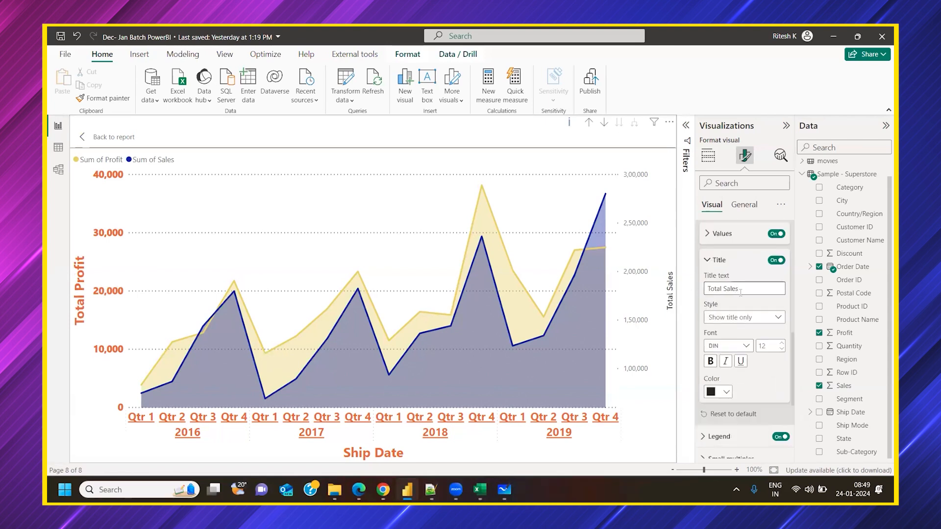
# Format the secondary y-axis title in Segoe UI Bold with a larger font size and orange colour.
pyautogui.click(729, 346)
pyautogui.scroll(-5, 742, 275)
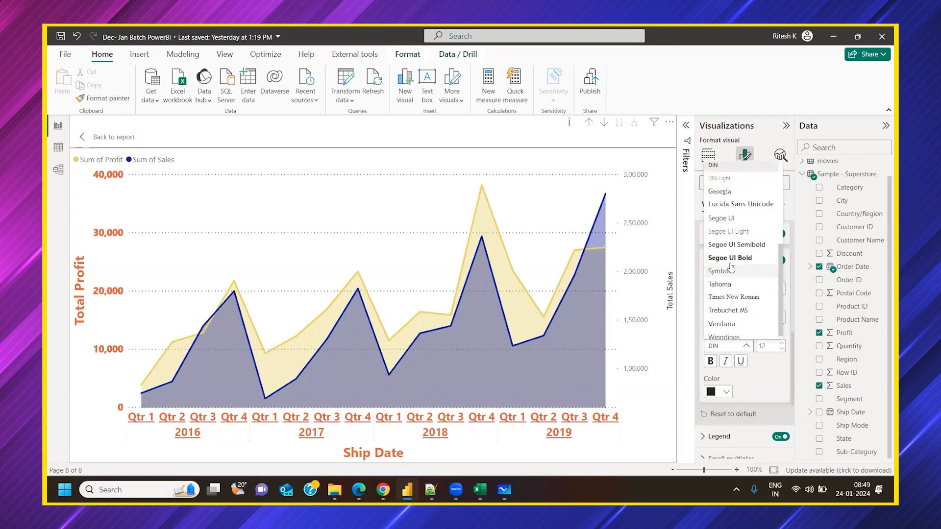
pyautogui.click(743, 267)
pyautogui.click(783, 344)
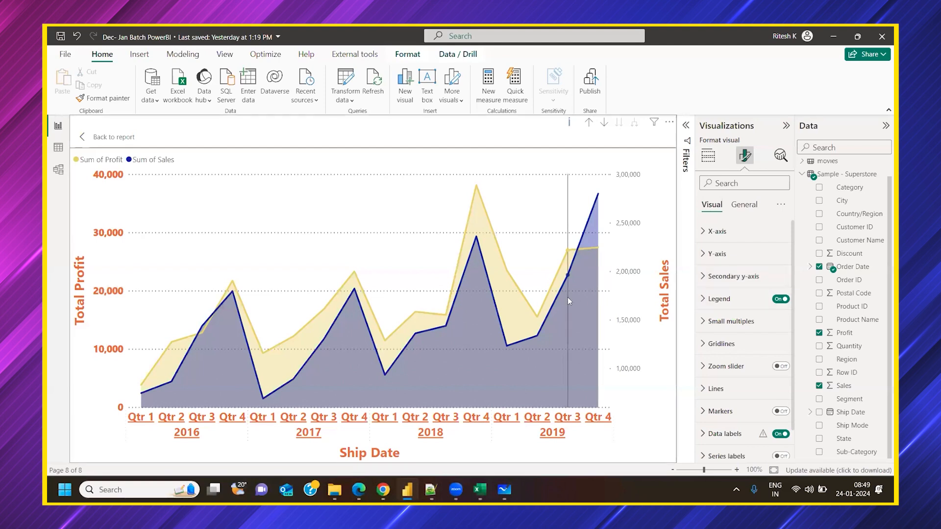
# Convert the profit and sales area chart to a line chart and inspect its quarterly data points.
pyautogui.click(719, 254)
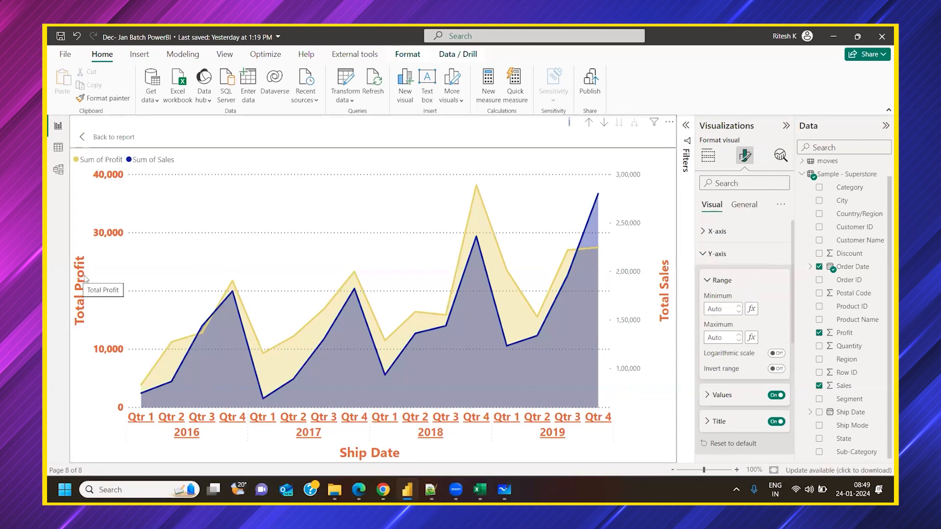
pyautogui.click(708, 156)
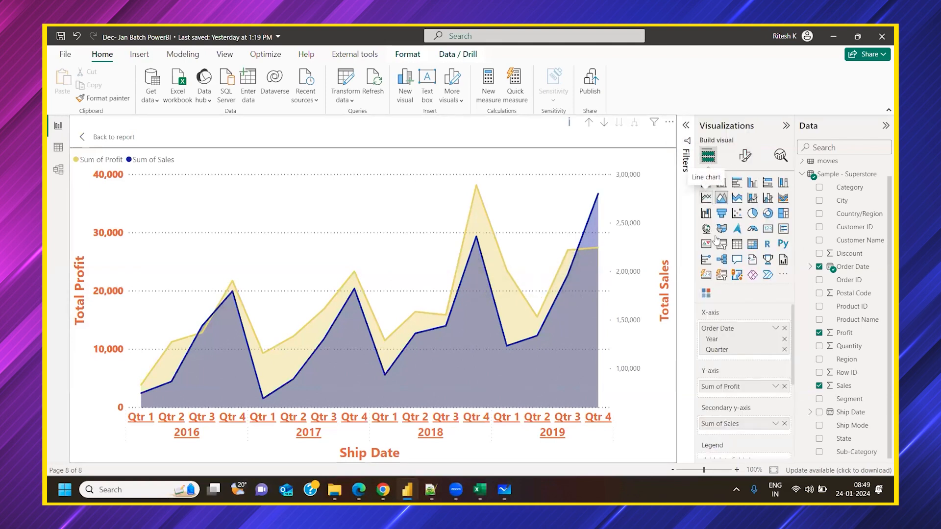
pyautogui.click(705, 198)
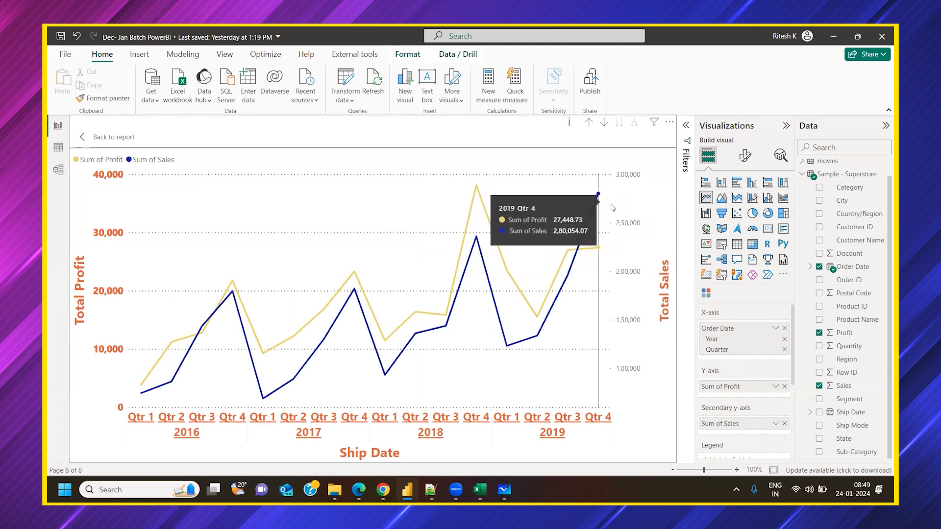
pyautogui.moveTo(476, 191)
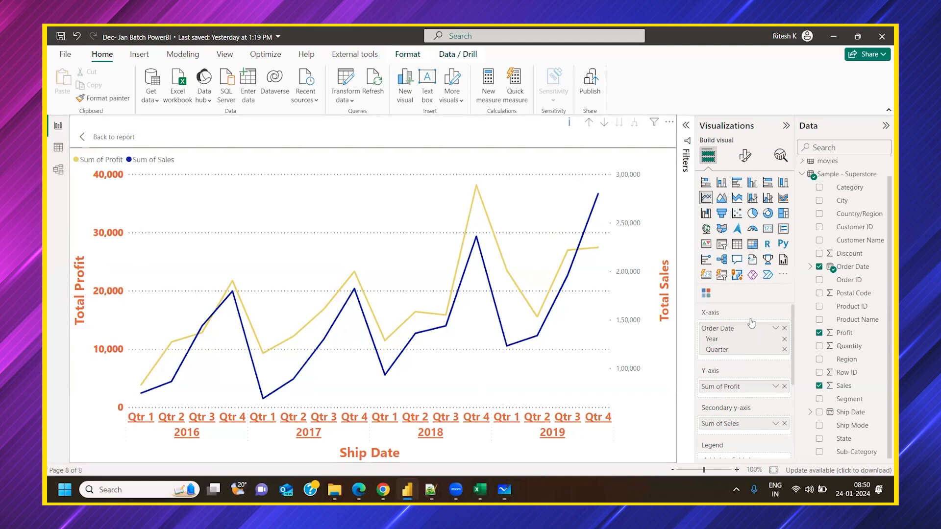
# Open the custom colour settings of the Sum of Profit line and get its hex code.
pyautogui.click(744, 156)
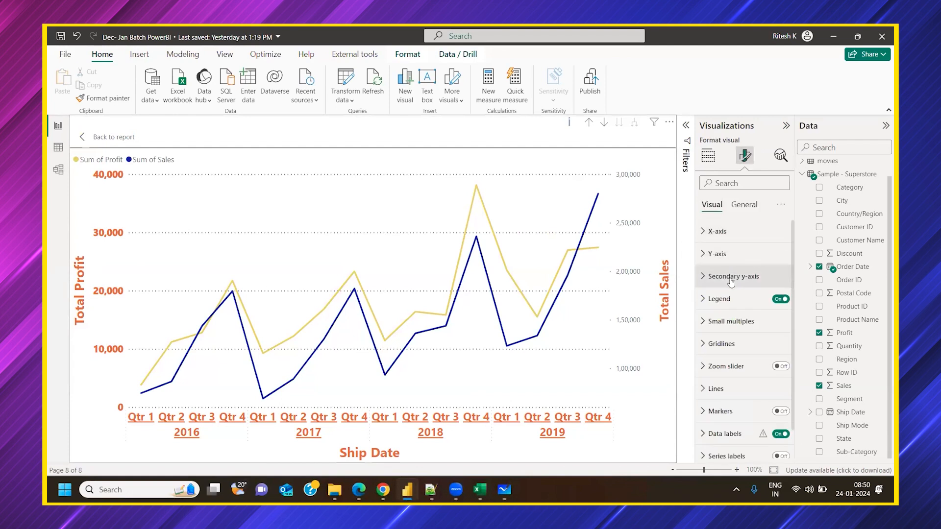
pyautogui.click(726, 255)
pyautogui.scroll(-3, 728, 294)
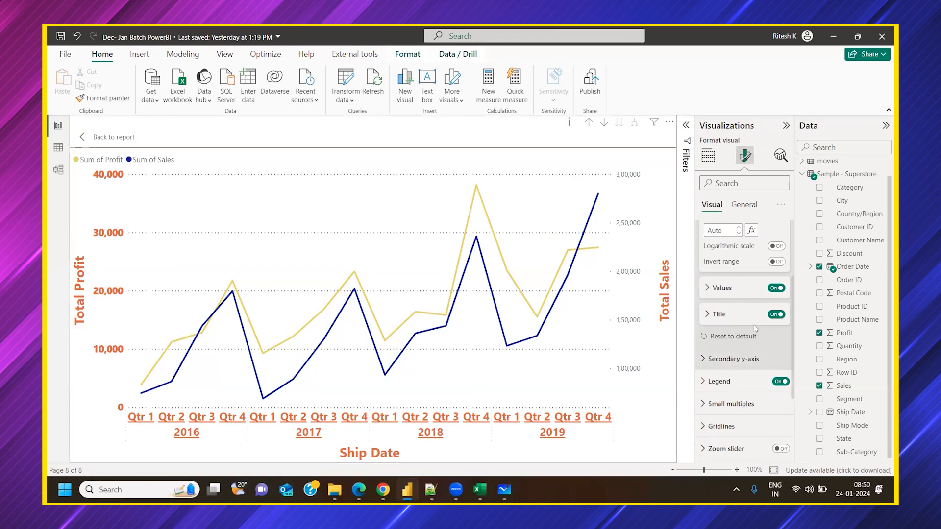
pyautogui.scroll(-3, 753, 325)
pyautogui.click(722, 356)
pyautogui.scroll(-5, 725, 363)
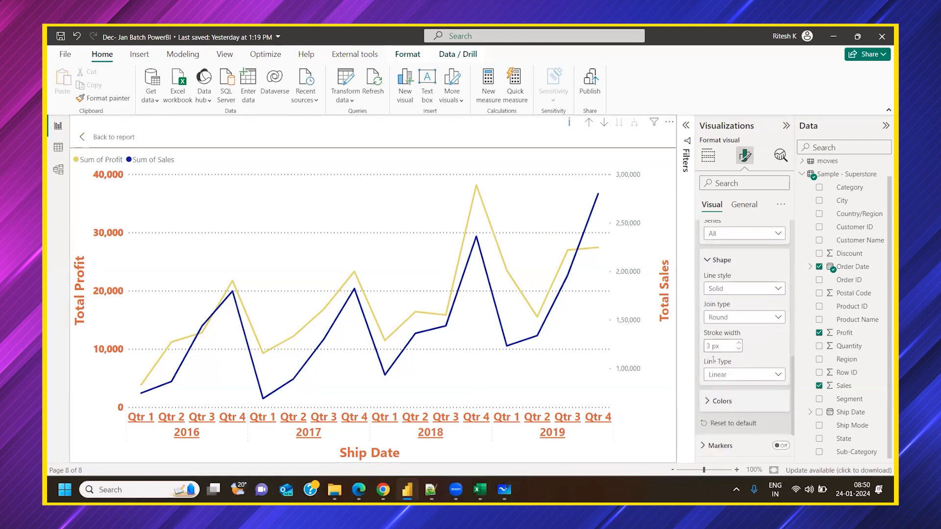
pyautogui.scroll(-1, 731, 366)
pyautogui.click(718, 388)
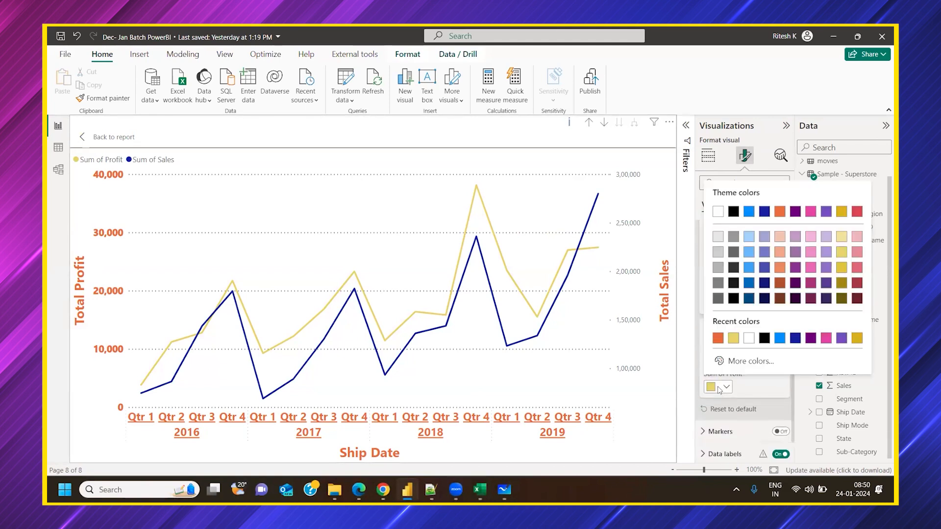
pyautogui.click(746, 361)
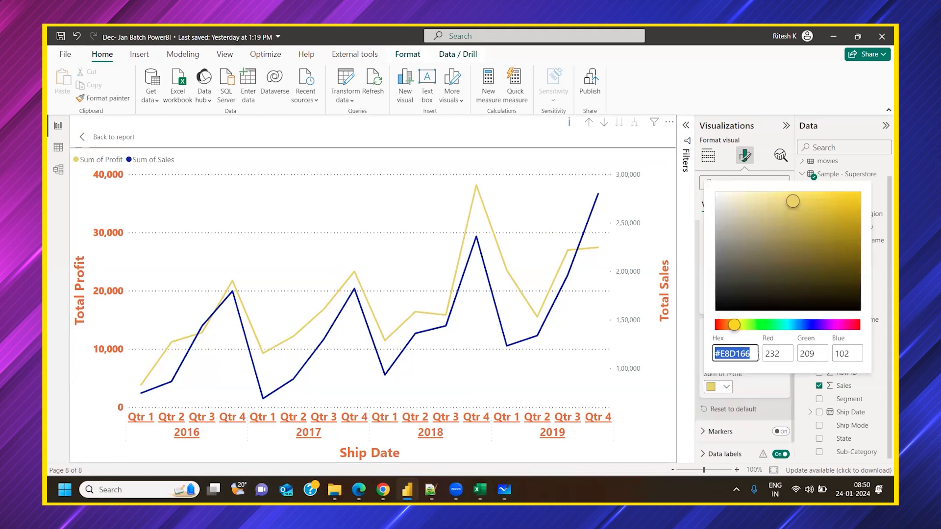
# Set the Y-axis values' colour to the profit line's yellow, #E8D166.
pyautogui.scroll(10, 748, 369)
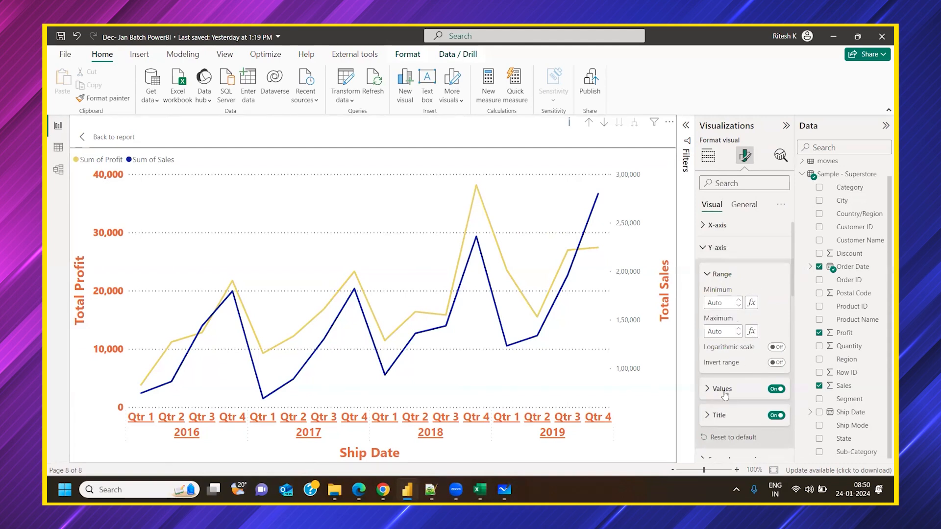
pyautogui.scroll(-3, 725, 395)
pyautogui.click(725, 326)
pyautogui.scroll(-2, 735, 341)
pyautogui.click(720, 322)
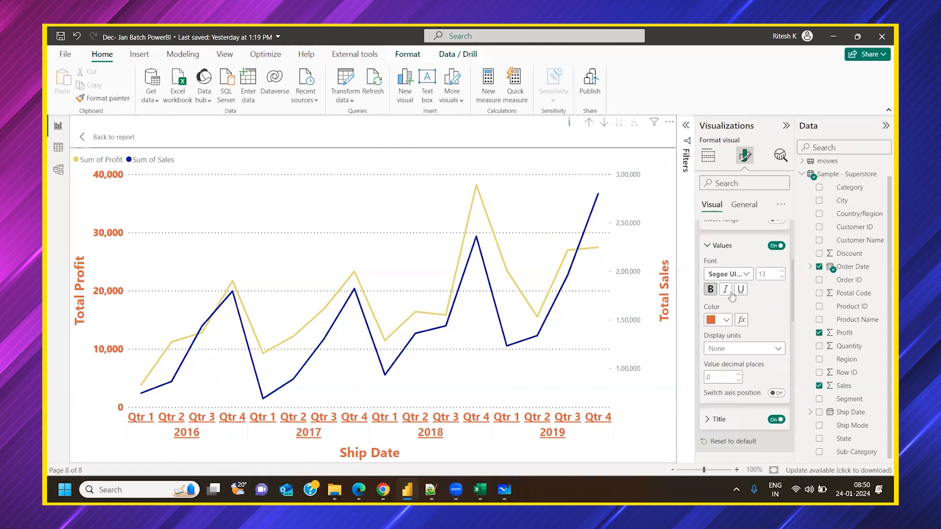
pyautogui.click(719, 275)
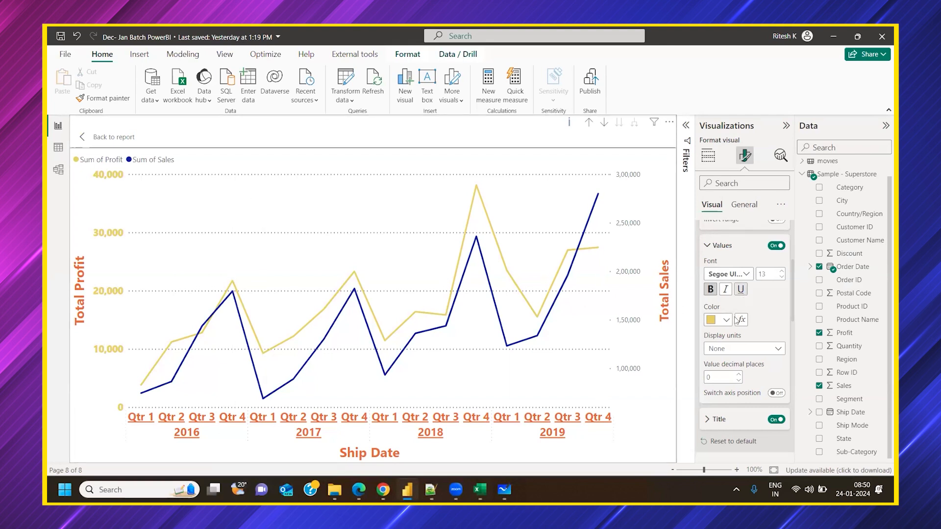
# Open the custom colour settings of the Sum of Sales line and get its dark blue colour.
pyautogui.scroll(-5, 736, 320)
pyautogui.click(721, 306)
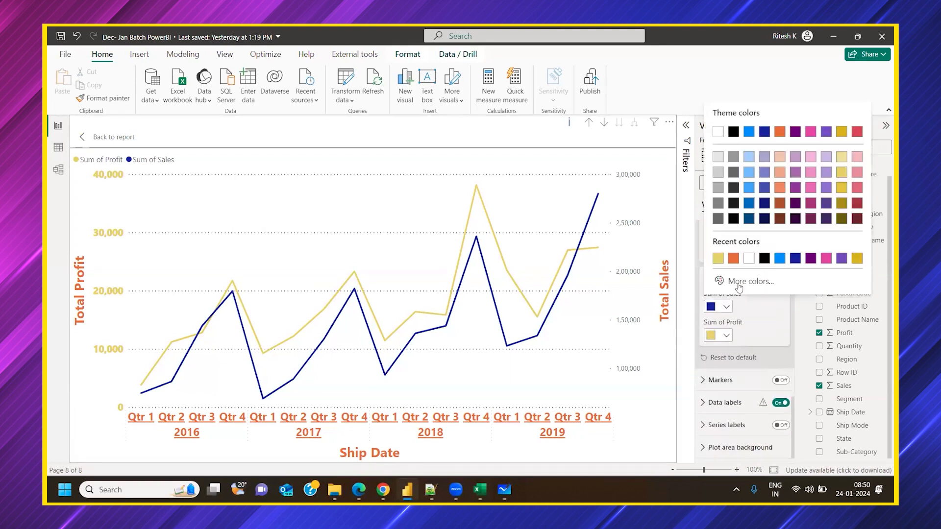
pyautogui.click(740, 286)
pyautogui.click(763, 322)
# Format the secondary y-axis values in bold with the sales line's dark blue colour, and collapse the axis settings.
pyautogui.scroll(3, 757, 322)
pyautogui.scroll(2, 757, 322)
pyautogui.scroll(-10, 743, 338)
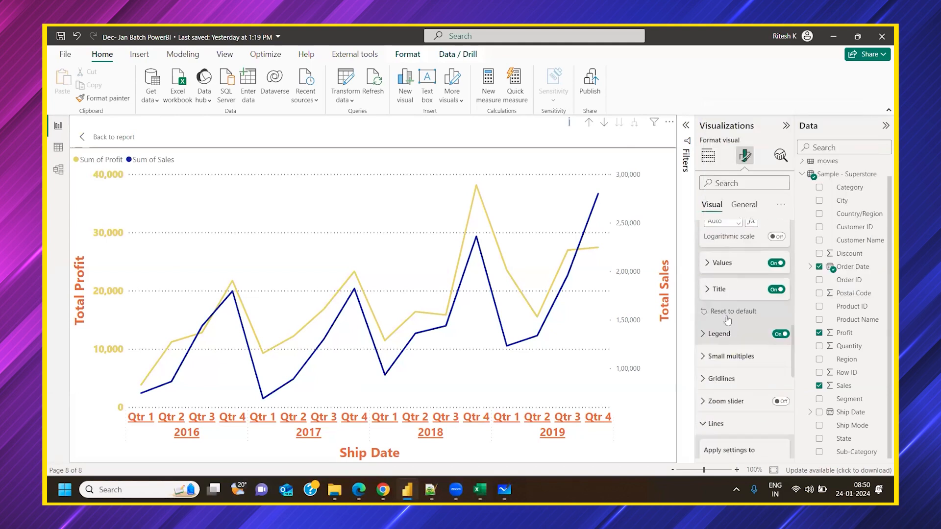
pyautogui.scroll(7, 718, 249)
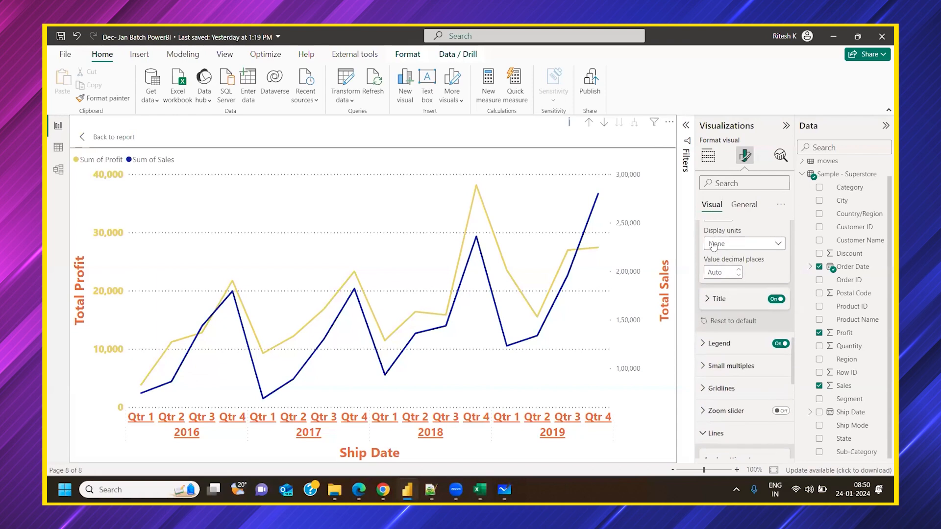
pyautogui.click(720, 322)
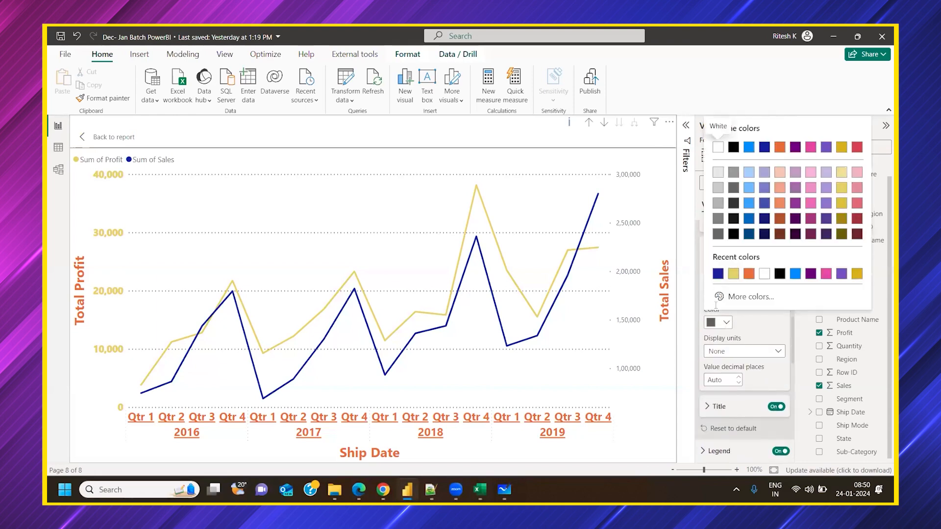
pyautogui.click(717, 276)
pyautogui.click(730, 252)
pyautogui.scroll(4, 729, 279)
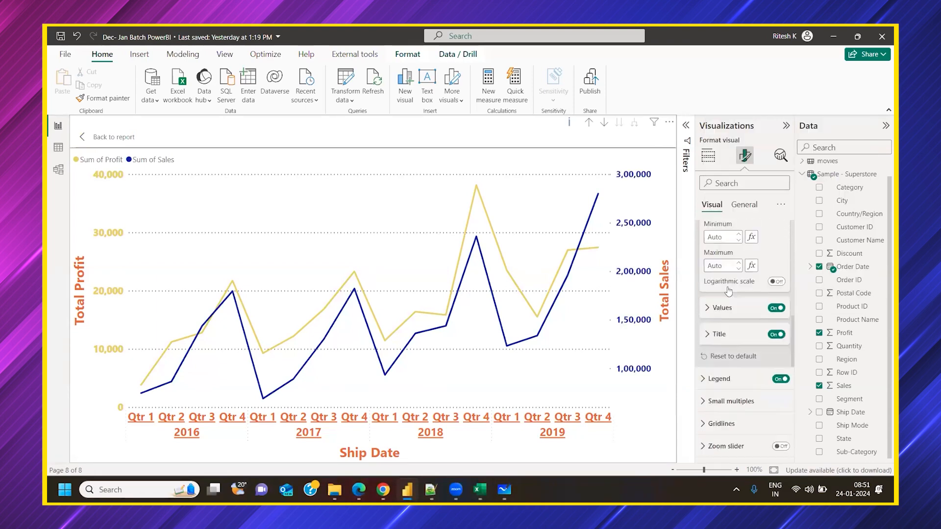
pyautogui.click(714, 337)
pyautogui.scroll(4, 715, 336)
pyautogui.scroll(2, 716, 336)
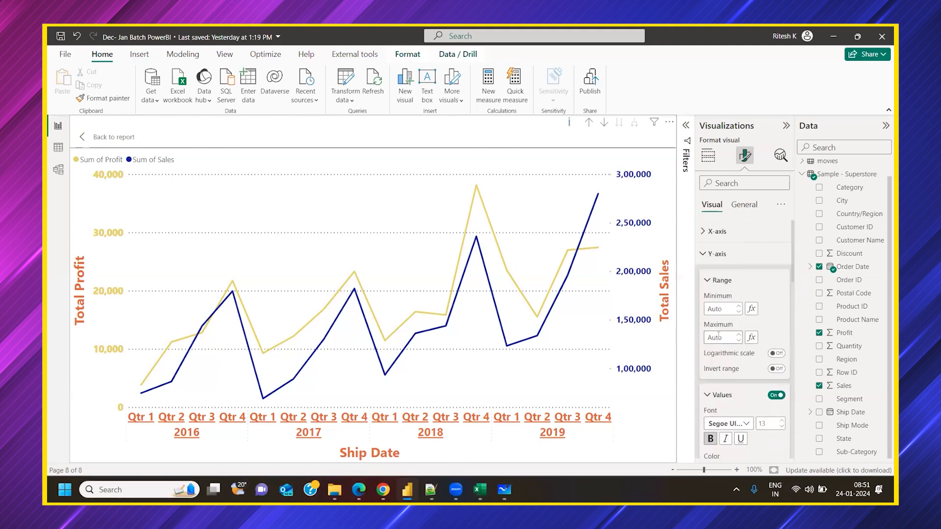
pyautogui.click(716, 254)
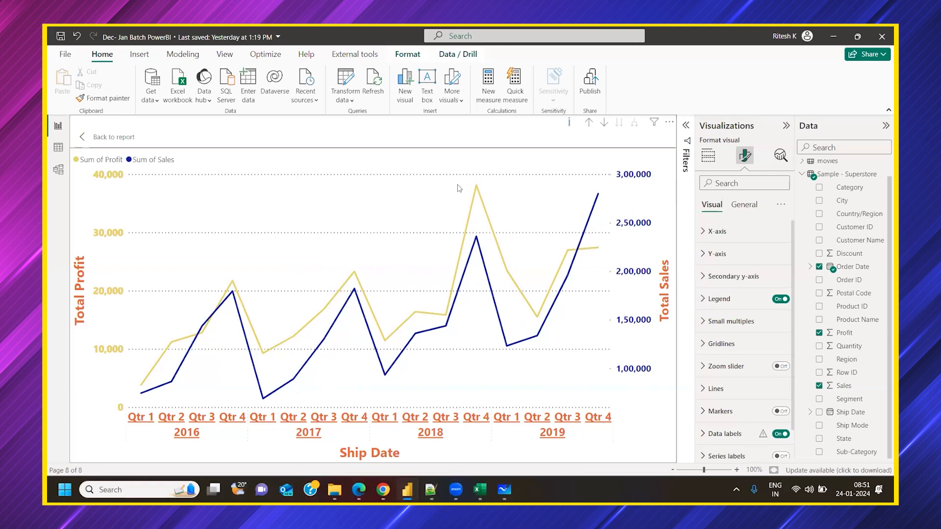
# Return to the report page, convert the line chart to an area chart, and inspect the 2018 Qtr 4 data point.
pyautogui.click(120, 138)
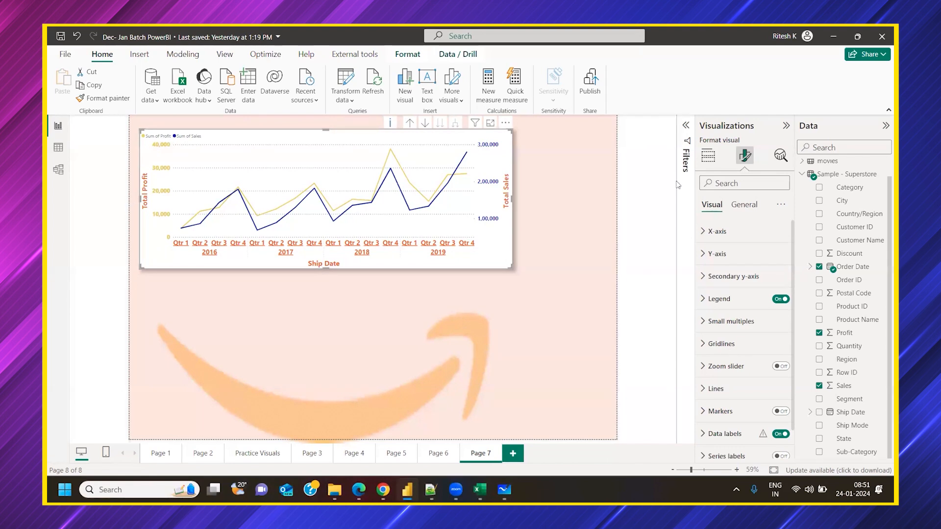
pyautogui.click(708, 156)
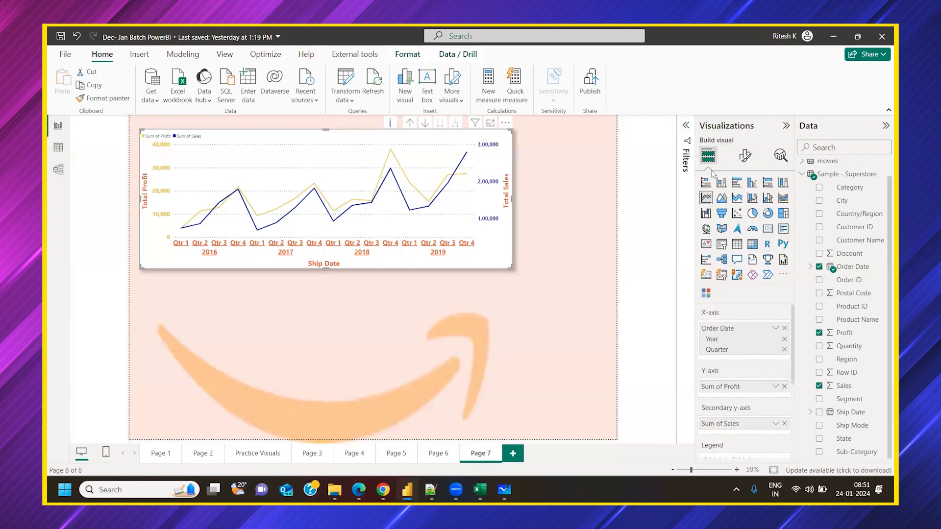
pyautogui.click(721, 198)
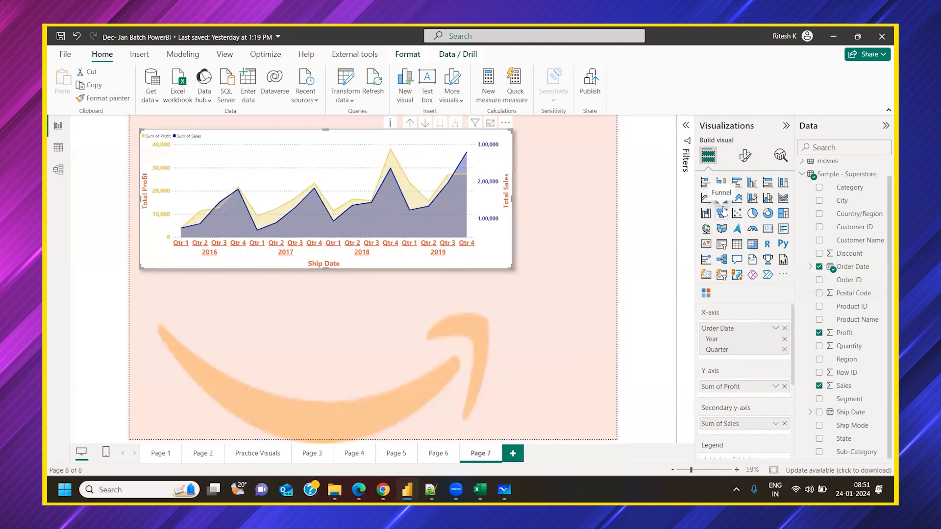
pyautogui.moveTo(392, 178)
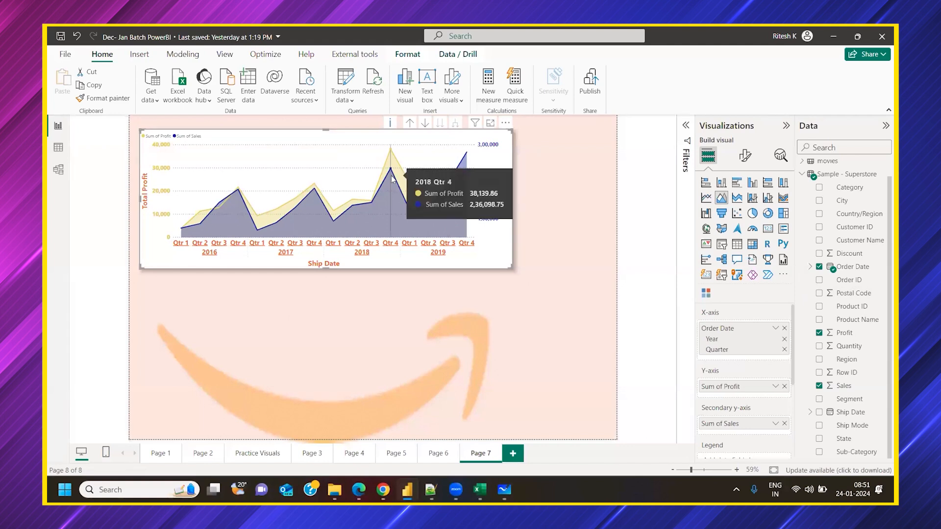
# Set the area chart's Y-axis range to a minimum of 1000 and a maximum of 50000.
pyautogui.click(746, 156)
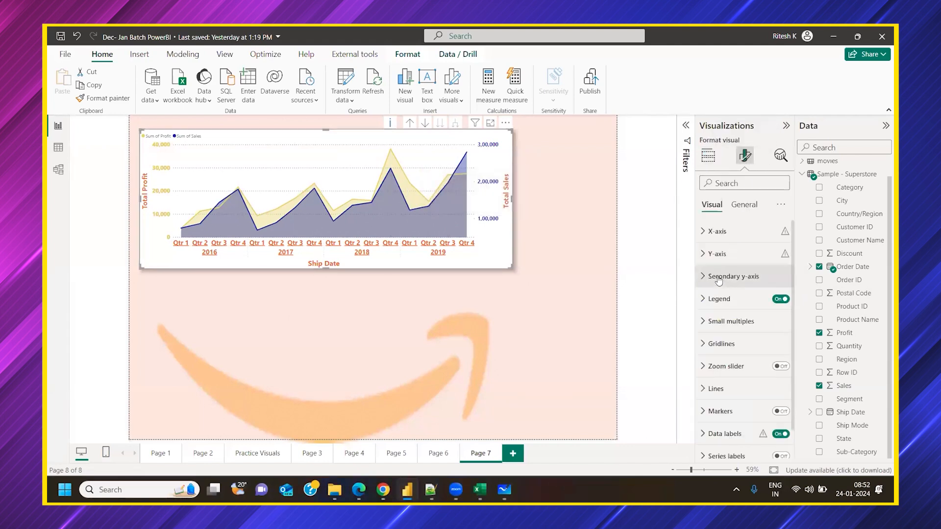
pyautogui.click(719, 278)
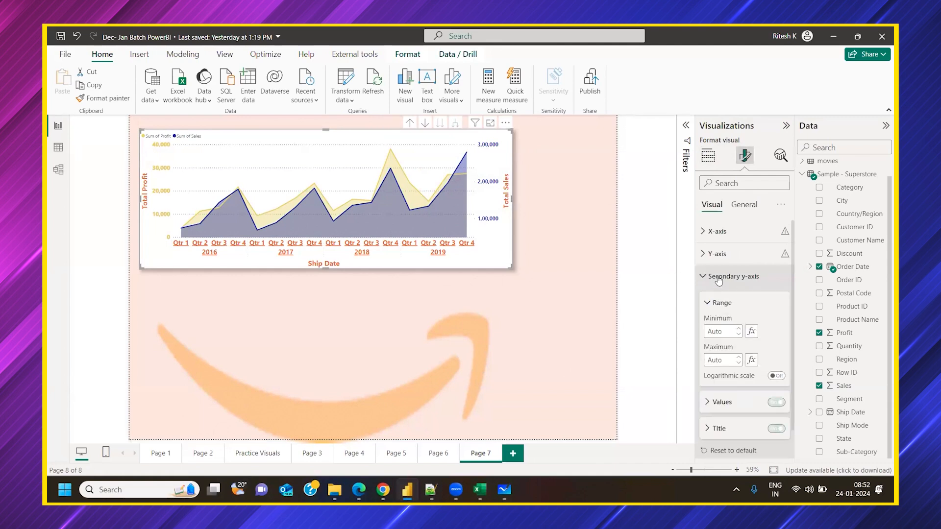
pyautogui.click(719, 263)
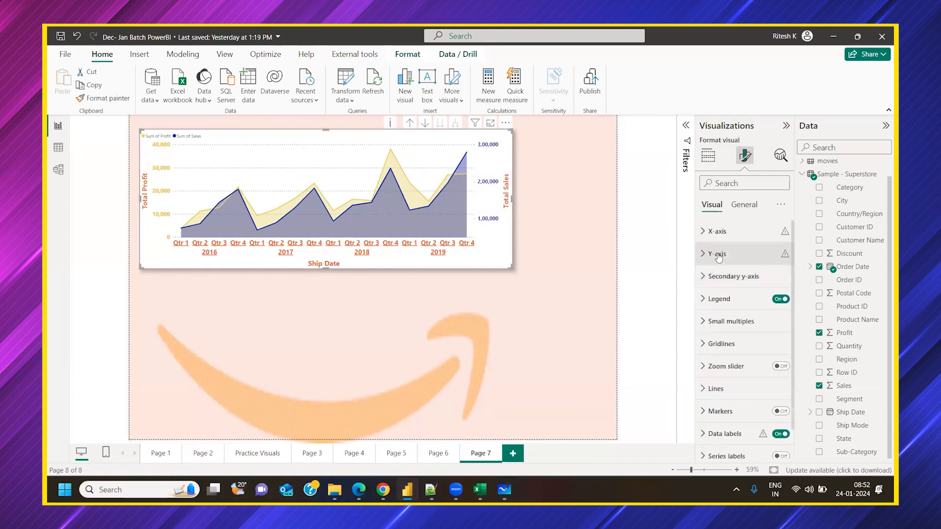
pyautogui.click(725, 308)
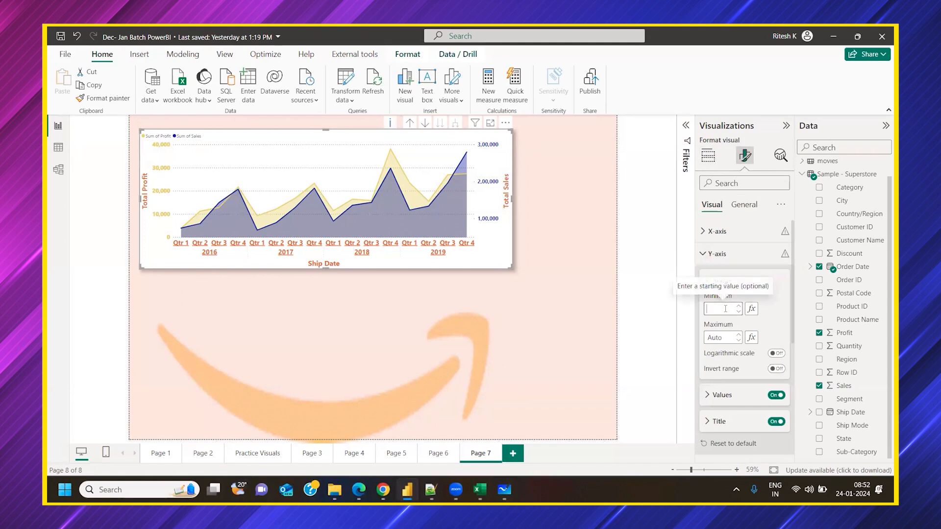
pyautogui.write('1000')
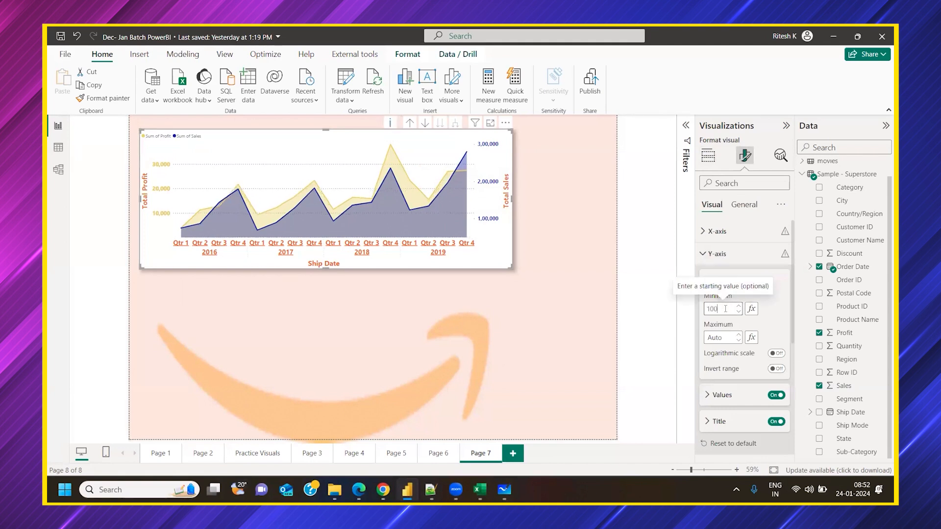
pyautogui.click(725, 338)
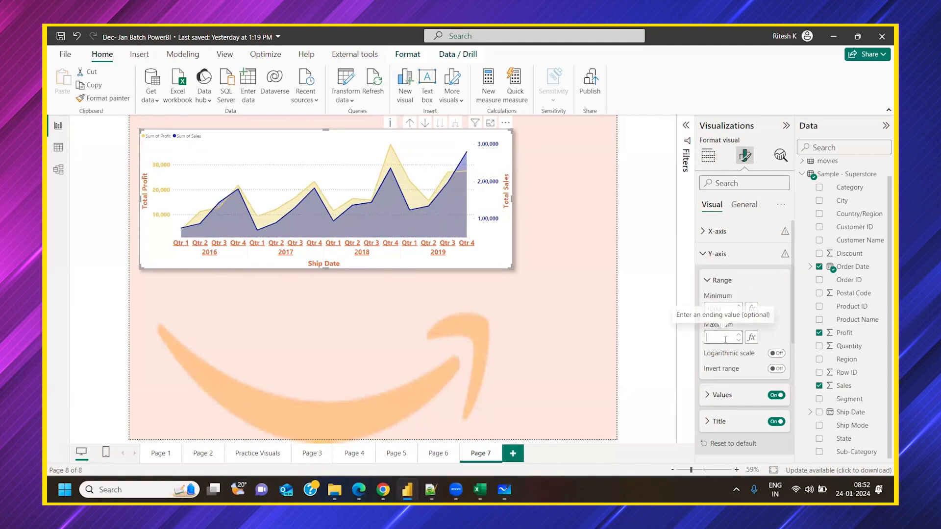
pyautogui.write('50000')
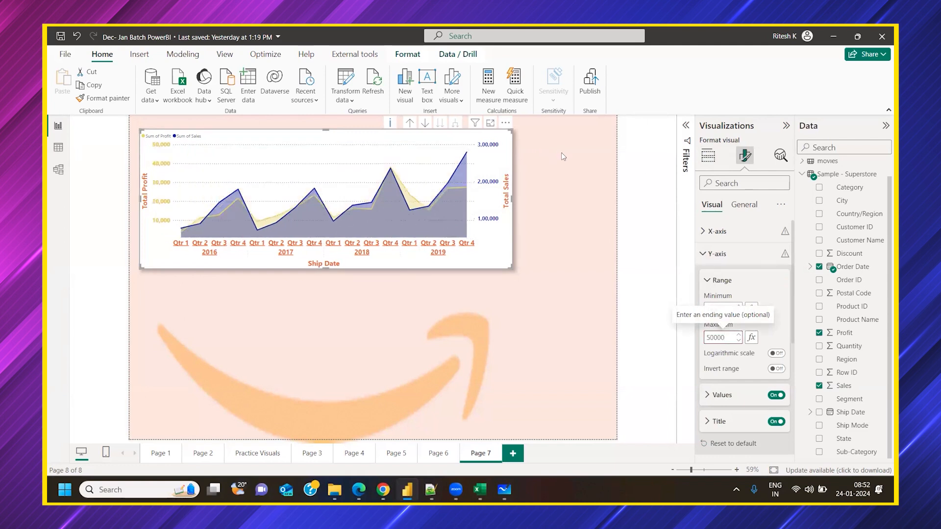
# Replace the Y-axis maximum with 100000 and collapse the axis settings.
pyautogui.press('BackSpace')
pyautogui.press('BackSpace')
pyautogui.press('BackSpace')
pyautogui.press('BackSpace')
pyautogui.press('BackSpace')
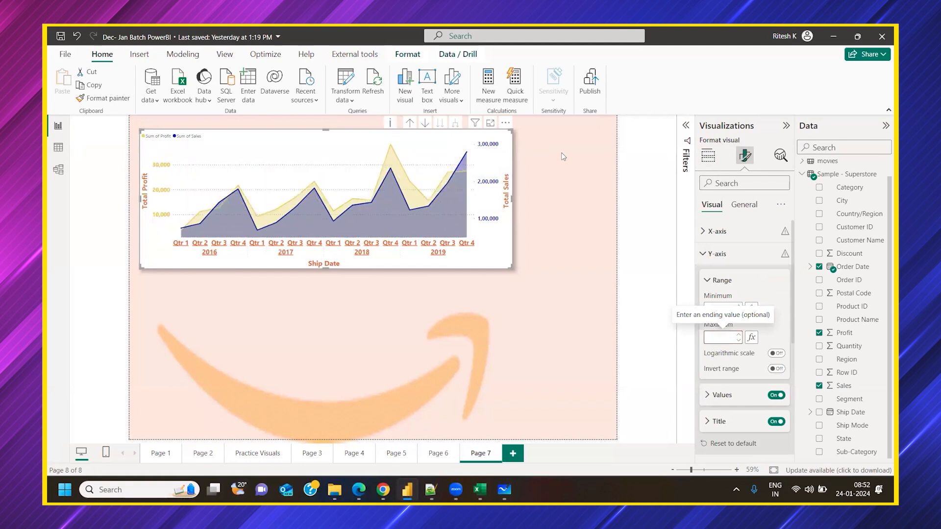
pyautogui.click(721, 253)
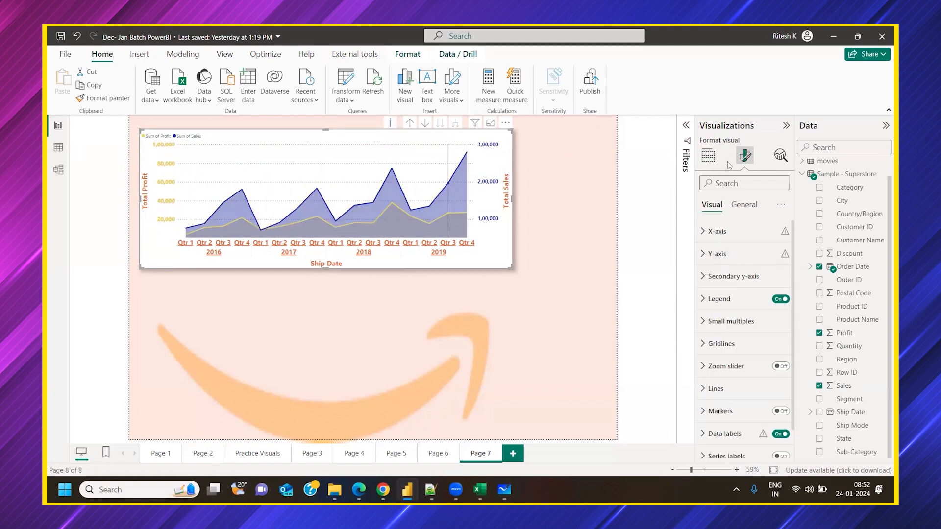
# Show the area chart in focus mode and convert it to a line chart to compare the two.
pyautogui.click(708, 155)
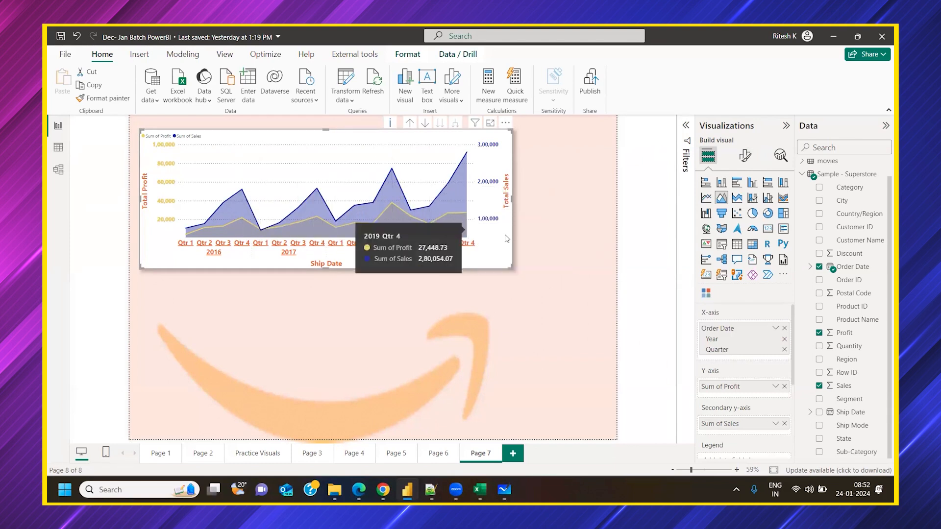
pyautogui.click(490, 123)
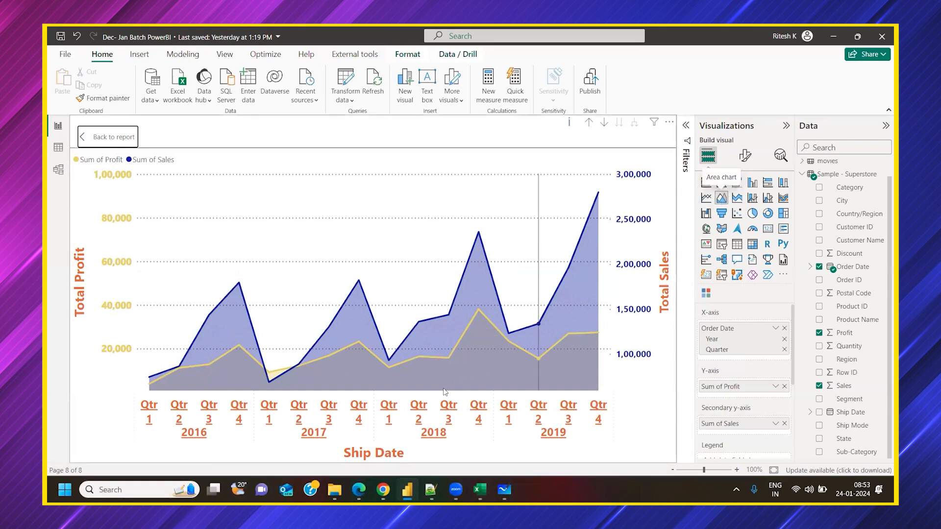
pyautogui.click(706, 198)
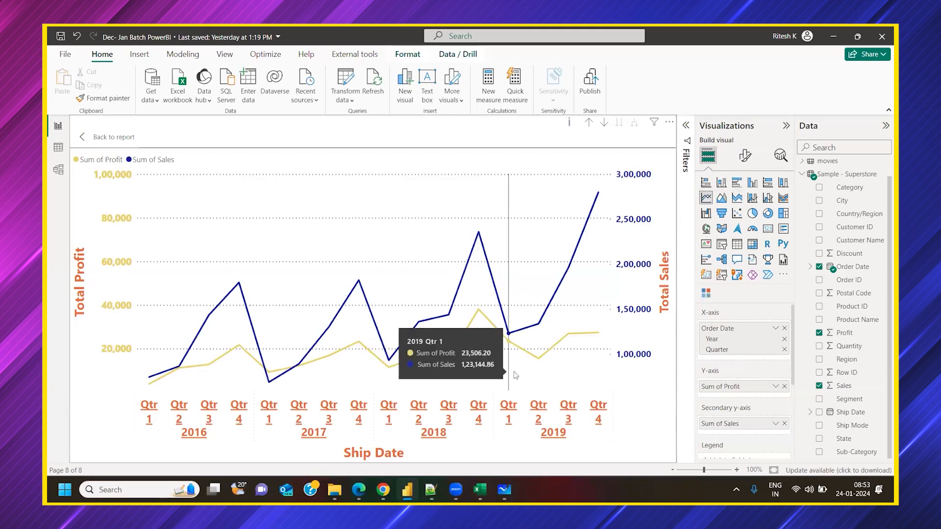
# Switch to Notepad++ and rewrite the area chart note to read "AREA WHICH IS HIGHER GRAPH MORE THAN THE OTHER GRAPH".
pyautogui.hotkey('alt', 'Tab')
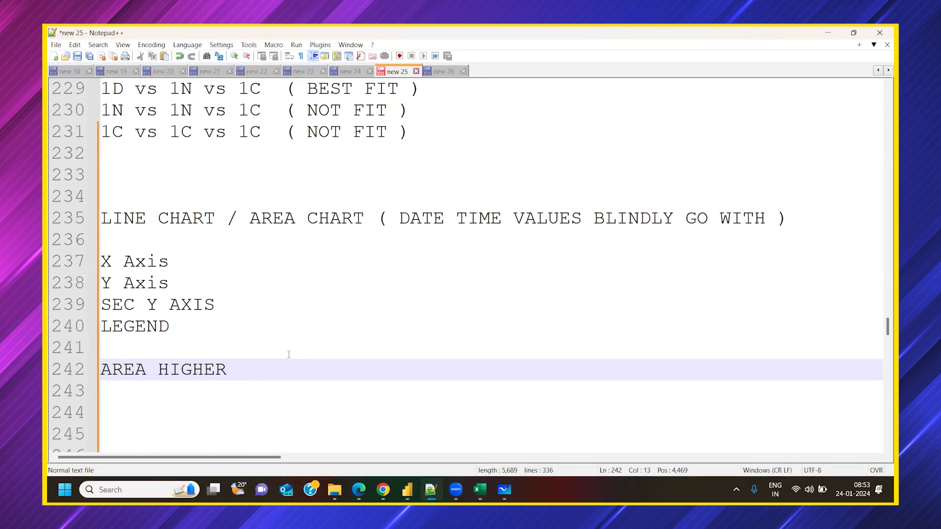
pyautogui.press('BackSpace')
pyautogui.press('BackSpace')
pyautogui.press('BackSpace')
pyautogui.press('BackSpace')
pyautogui.press('BackSpace')
pyautogui.press('BackSpace')
pyautogui.press('BackSpace')
pyautogui.write('which')
pyautogui.press('BackSpace')
pyautogui.press('BackSpace')
pyautogui.press('BackSpace')
pyautogui.press('BackSpace')
pyautogui.press('BackSpace')
pyautogui.press('BackSpace')
pyautogui.write('WHICH IS HIG')
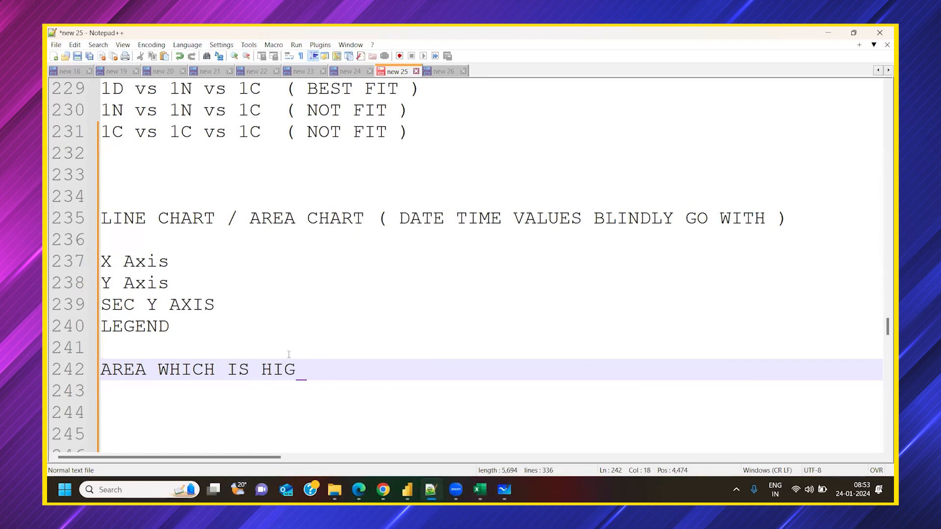
pyautogui.write('HER GRAP')
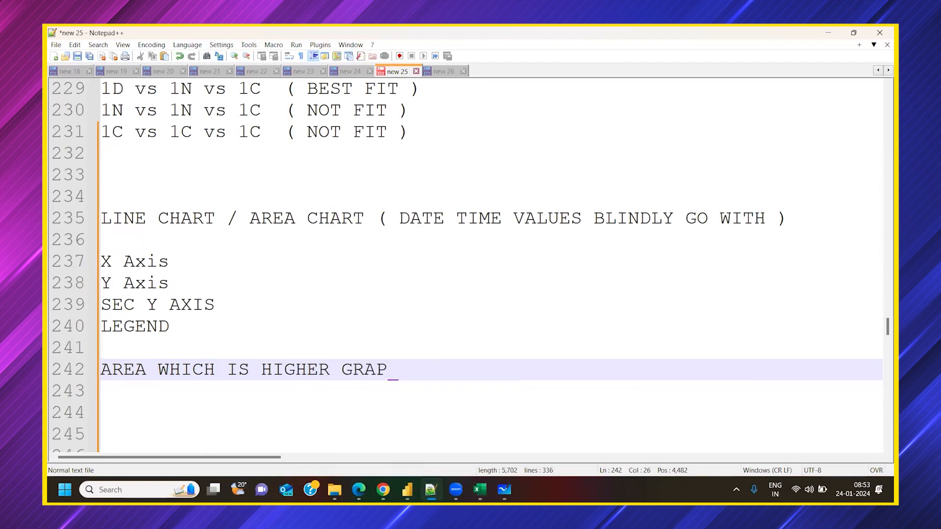
pyautogui.write('H MORE THAN THE OTHER GRAP')
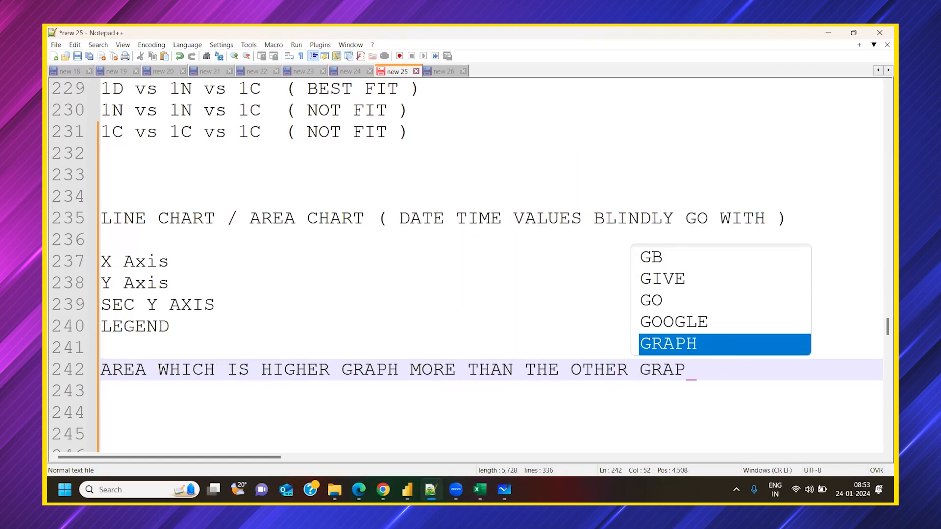
pyautogui.write('H')
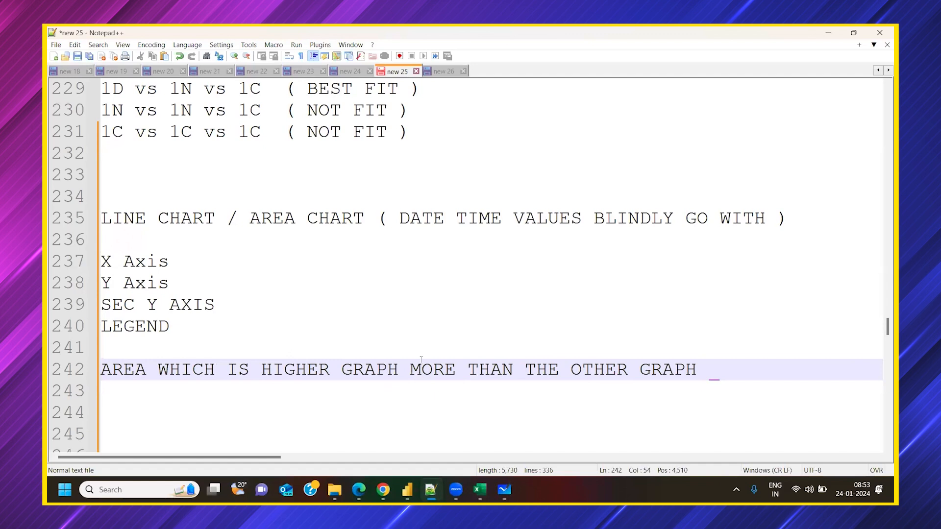
# Begin a new note, separated by a blank line, with the words "FORMATTING COLOR TOWARDS".
pyautogui.press('Return')
pyautogui.press('Return')
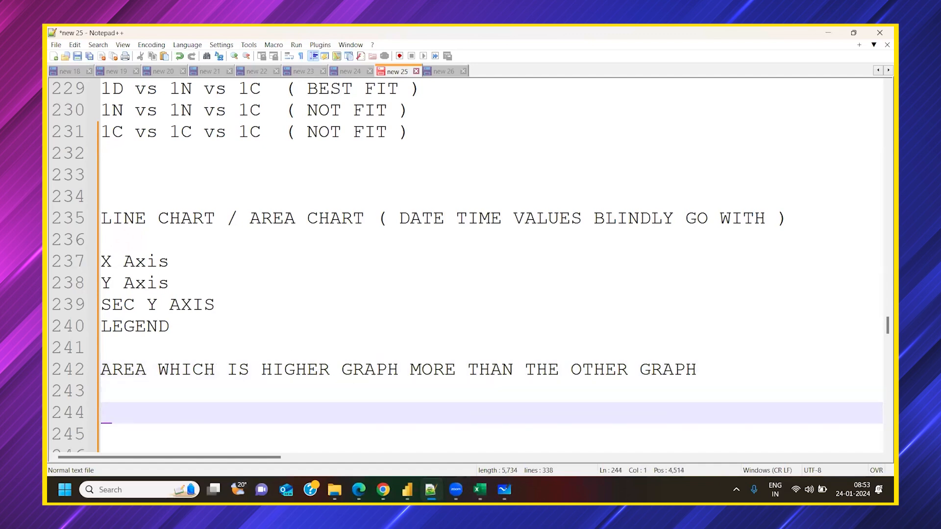
pyautogui.write('FORMATTING CO')
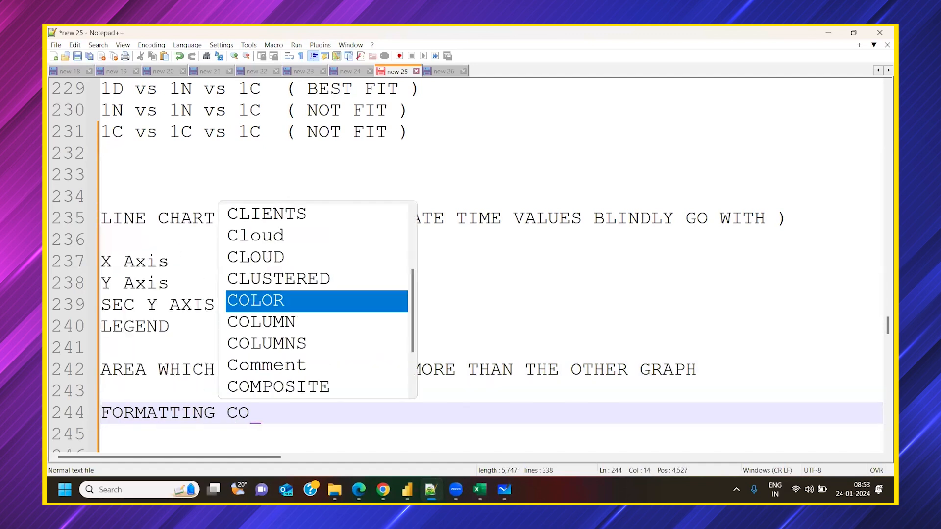
pyautogui.write('LOR TOWRDS')
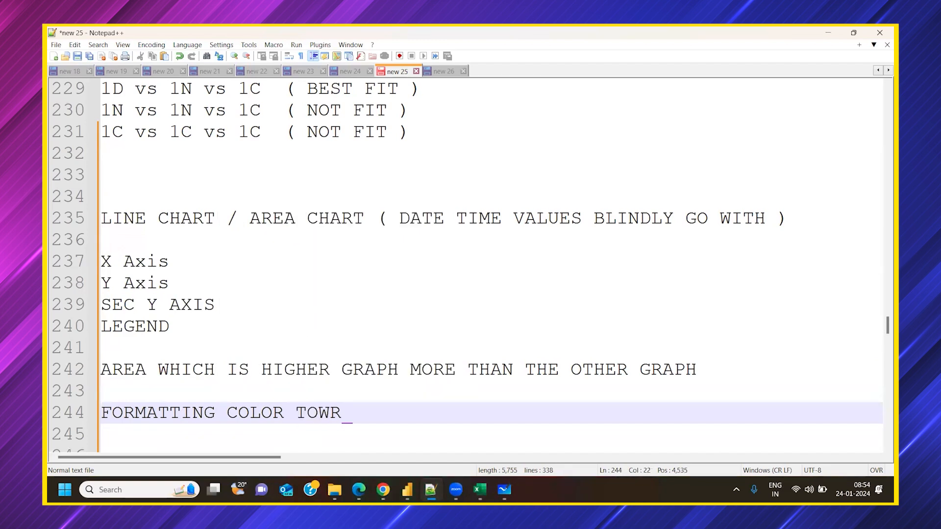
pyautogui.press('BackSpace')
pyautogui.press('BackSpace')
pyautogui.press('BackSpace')
pyautogui.write('ARDS')
# Switch to Power BI and recolour the secondary Y-axis title "Total Sales" in the dark blue of the Sales line.
pyautogui.hotkey('alt', 'Tab')
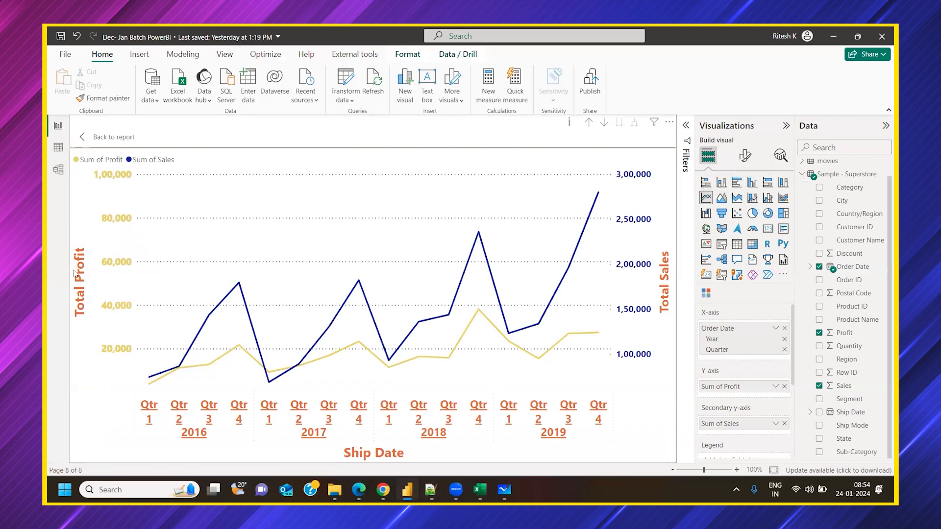
pyautogui.click(750, 156)
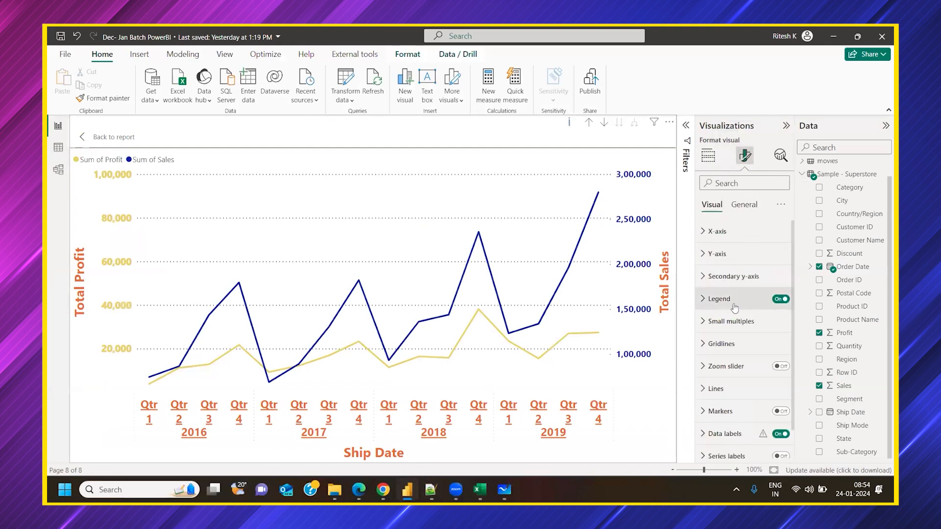
pyautogui.click(722, 277)
pyautogui.click(725, 301)
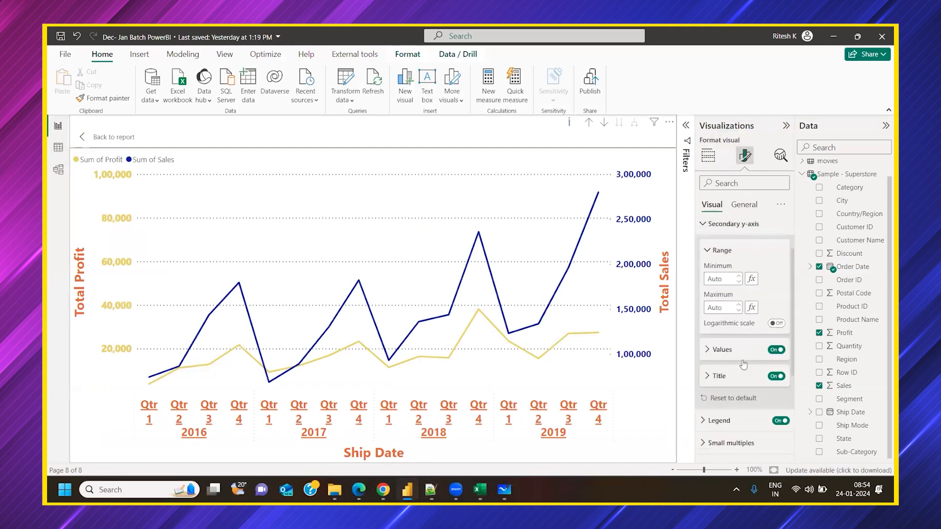
pyautogui.scroll(-2, 720, 313)
pyautogui.click(719, 335)
pyautogui.scroll(-2, 725, 343)
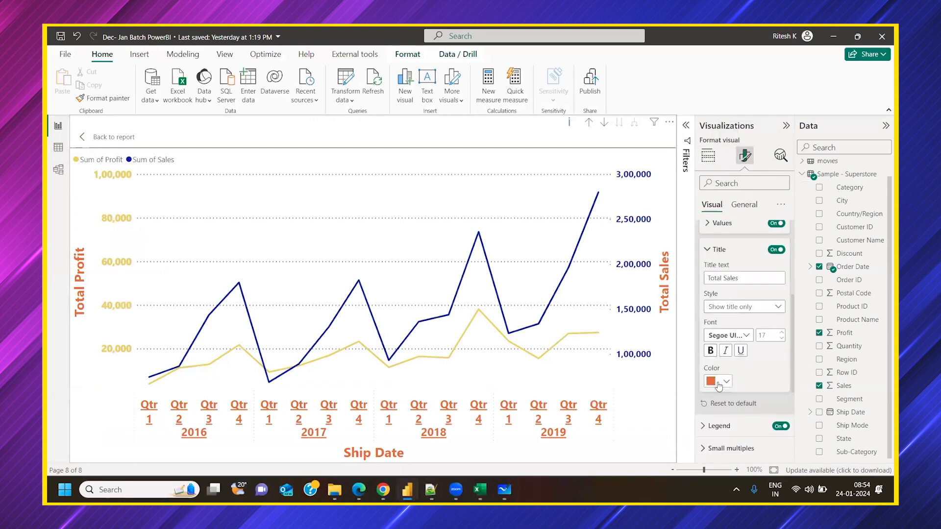
pyautogui.click(720, 381)
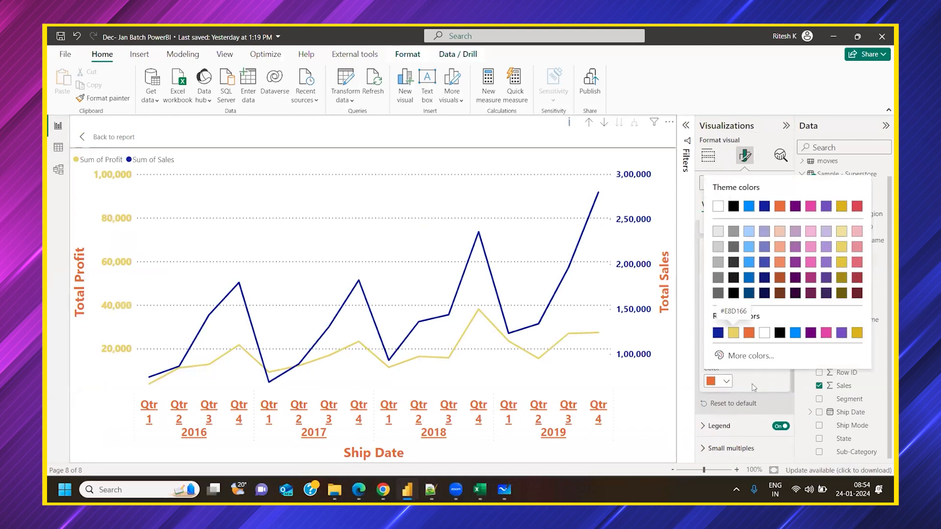
pyautogui.click(718, 333)
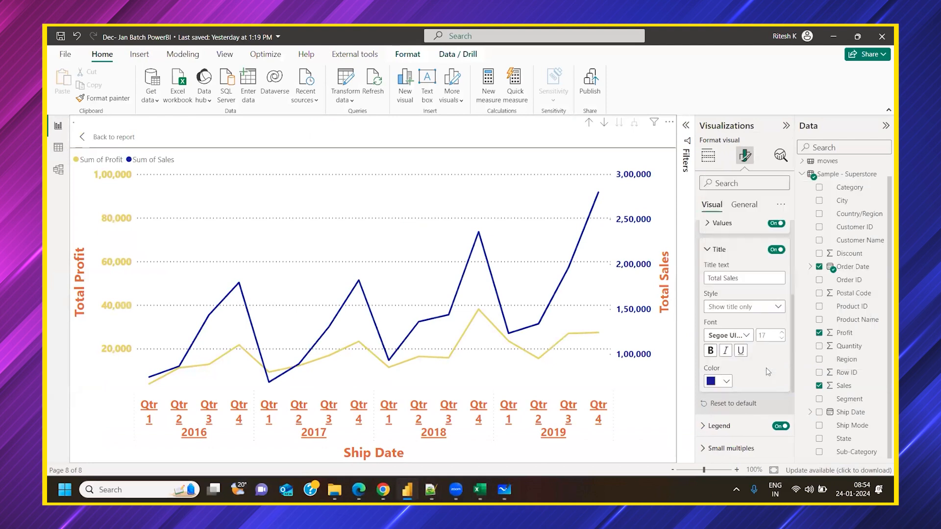
# Recolour the Y-axis title "Total Profit" in the yellow of the Profit line and return to the visual's field settings.
pyautogui.scroll(3, 745, 318)
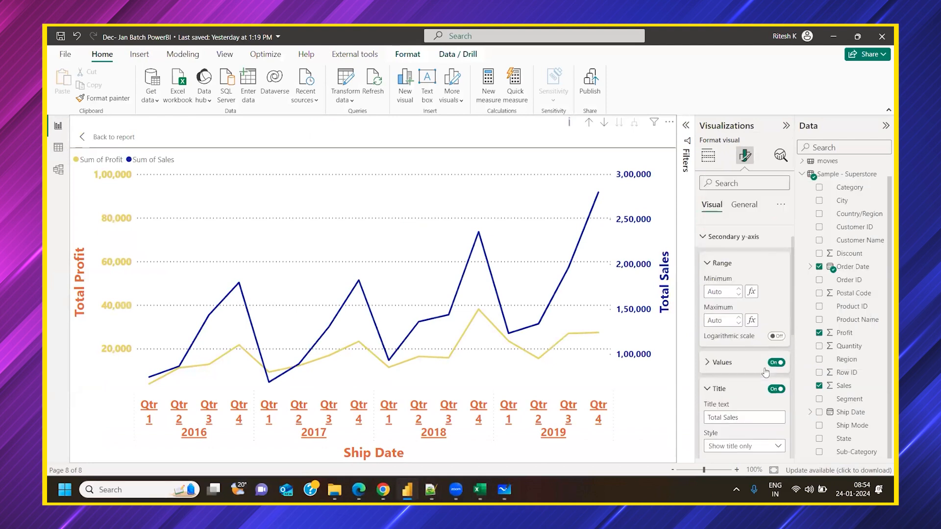
pyautogui.click(715, 247)
pyautogui.scroll(2, 751, 332)
pyautogui.click(719, 319)
pyautogui.moveTo(406, 488)
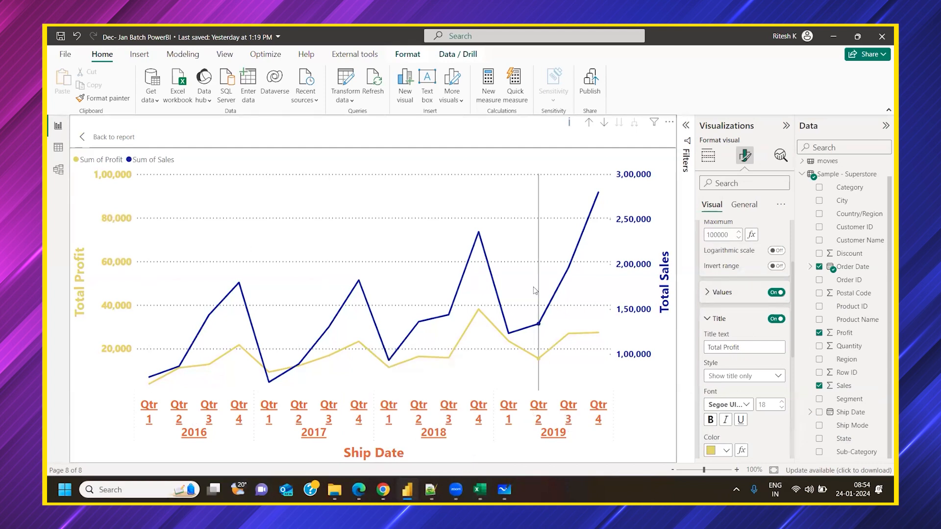
pyautogui.moveTo(535, 291)
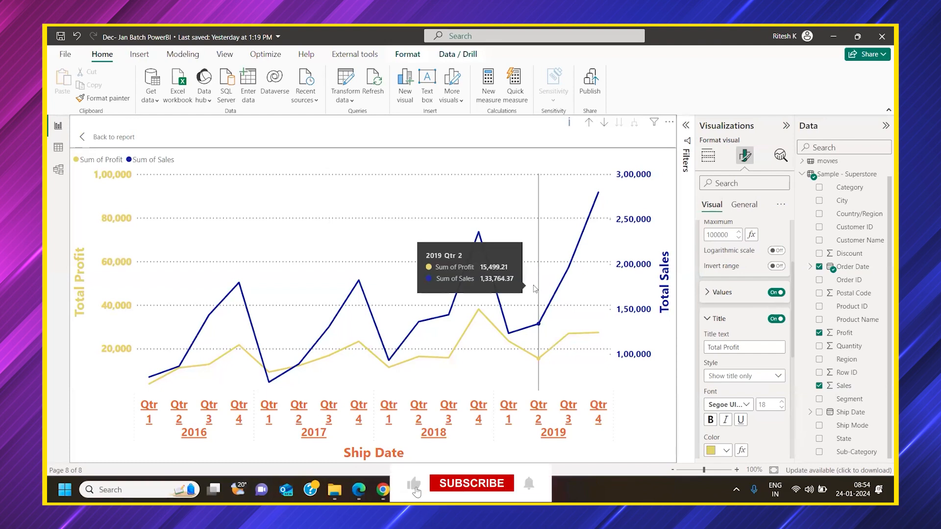
pyautogui.click(708, 156)
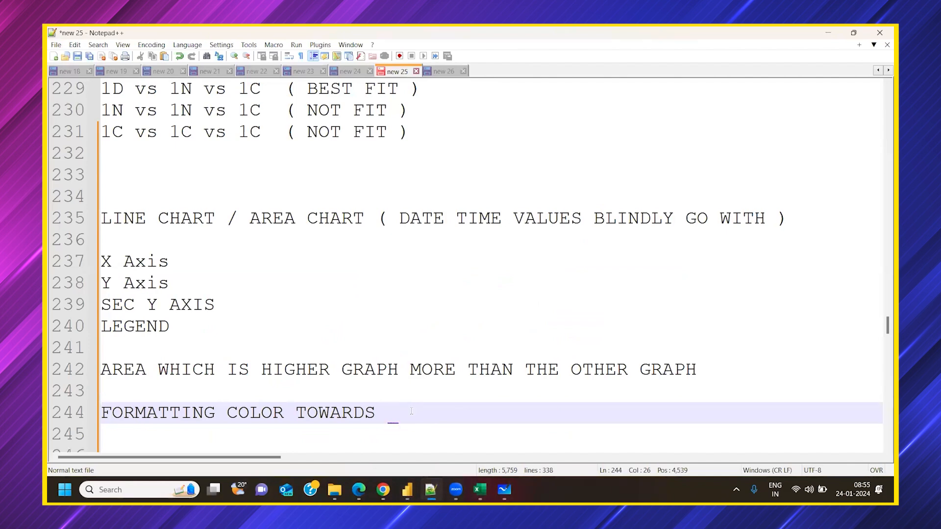
# Complete the colour formatting note in Notepad++ with "Y AXIS AND SEC Y AXIS IS IMPORTANT".
pyautogui.write('Y AXIS AN')
pyautogui.write('D S')
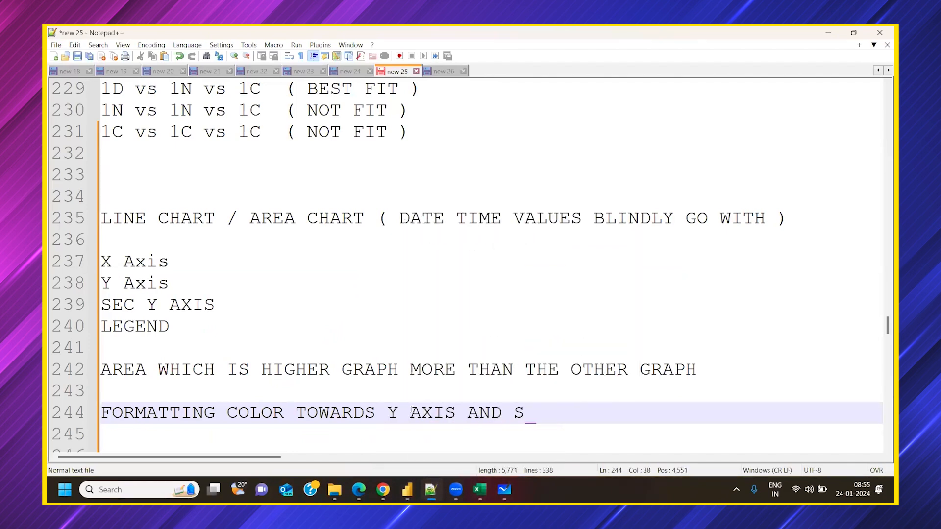
pyautogui.write('EC Y AXIS')
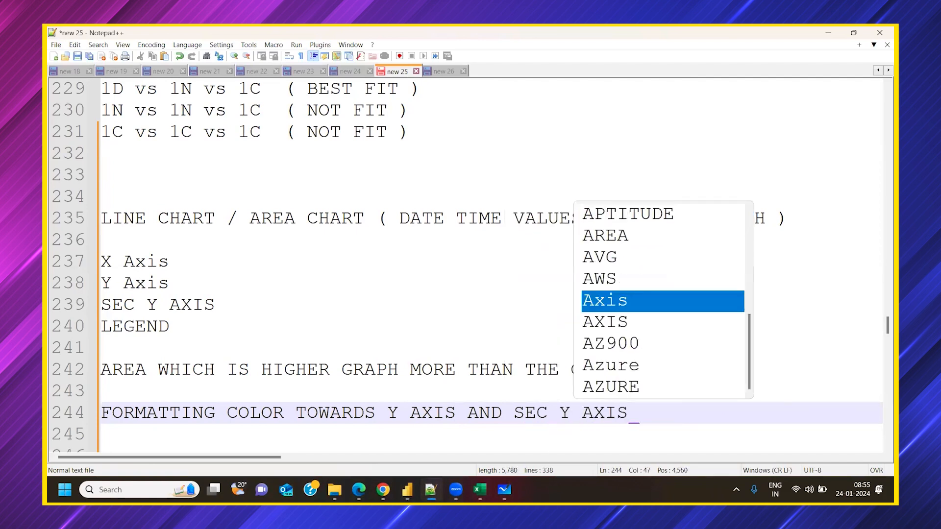
pyautogui.write(' IS IMPORTANT')
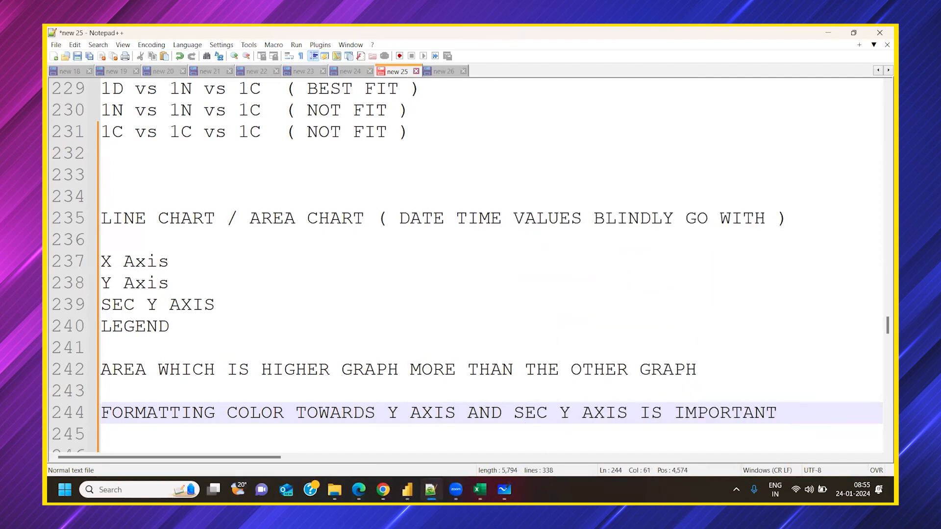
pyautogui.scroll(-1, 577, 367)
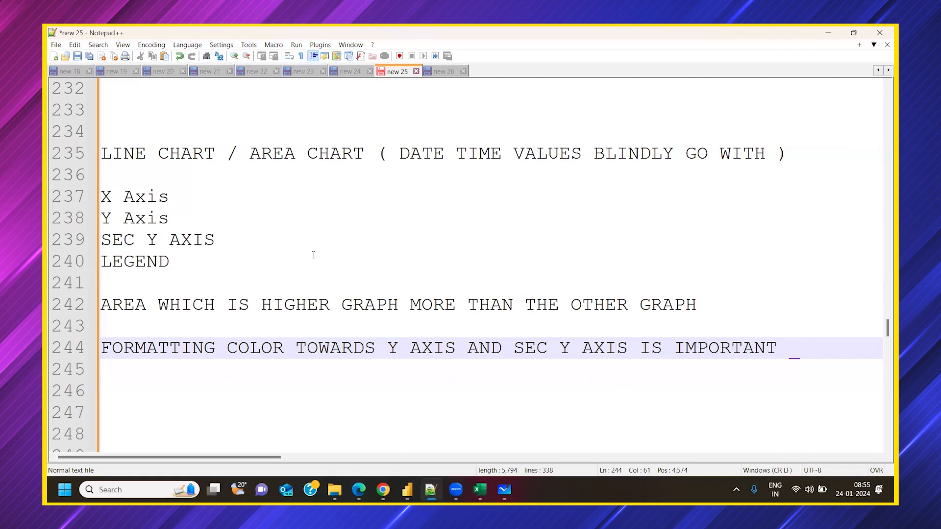
pyautogui.click(216, 197)
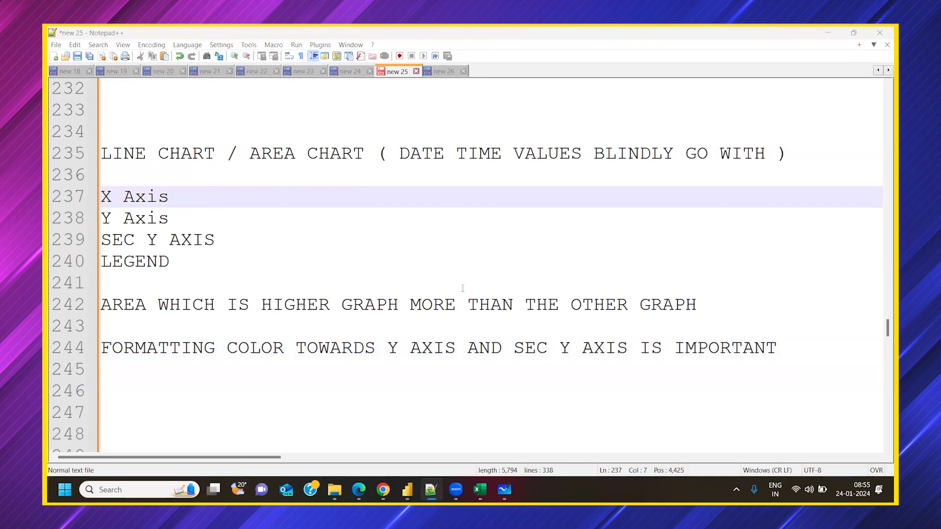
# Return to Power BI, convert the line chart to an area chart, and try to add Segment as its legend.
pyautogui.hotkey('alt', 'Tab')
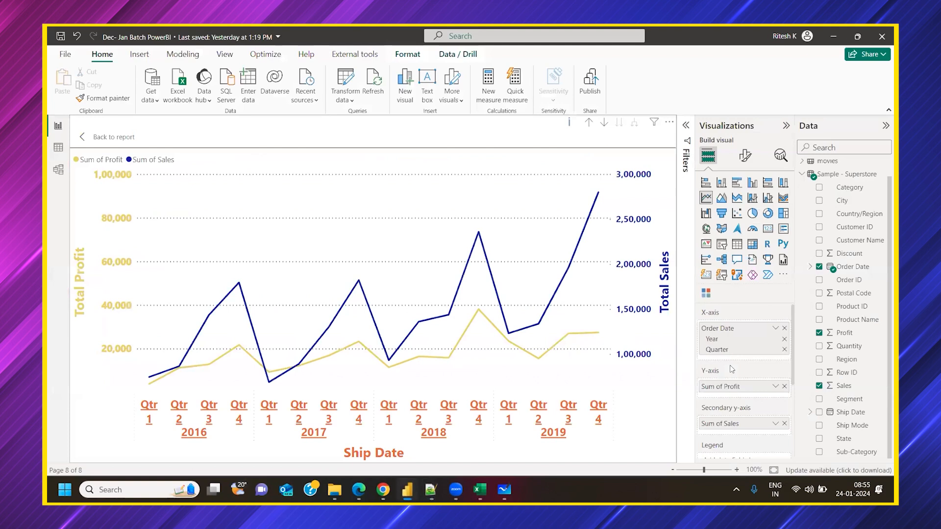
pyautogui.scroll(-1, 737, 384)
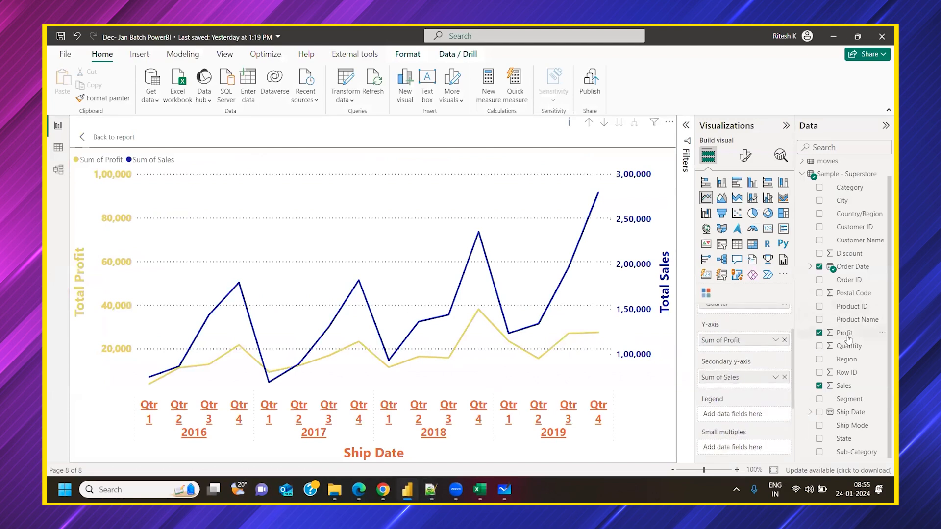
pyautogui.moveTo(837, 403); pyautogui.dragTo(753, 419)
pyautogui.moveTo(841, 400); pyautogui.dragTo(741, 417)
pyautogui.click(721, 197)
pyautogui.moveTo(847, 401); pyautogui.dragTo(745, 413)
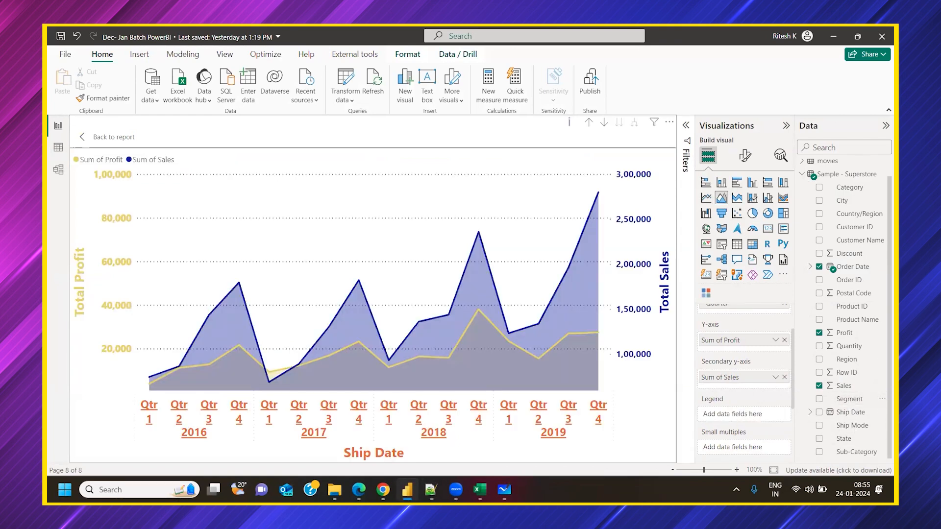
# Highlight LEGEND in the Notepad++ notes, and try to add Region and Quantity as the area chart's legend in Power BI.
pyautogui.click(431, 490)
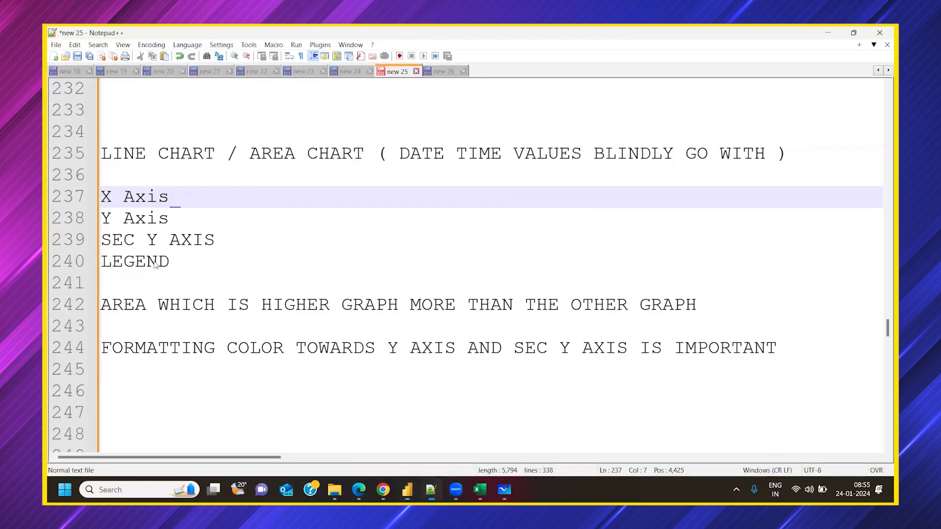
pyautogui.doubleClick(181, 263)
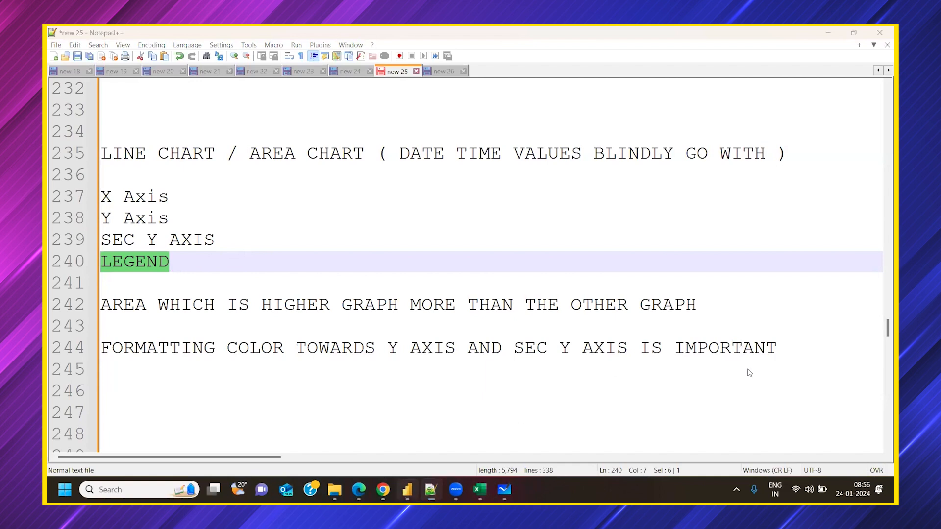
pyautogui.hotkey('alt', 'Tab')
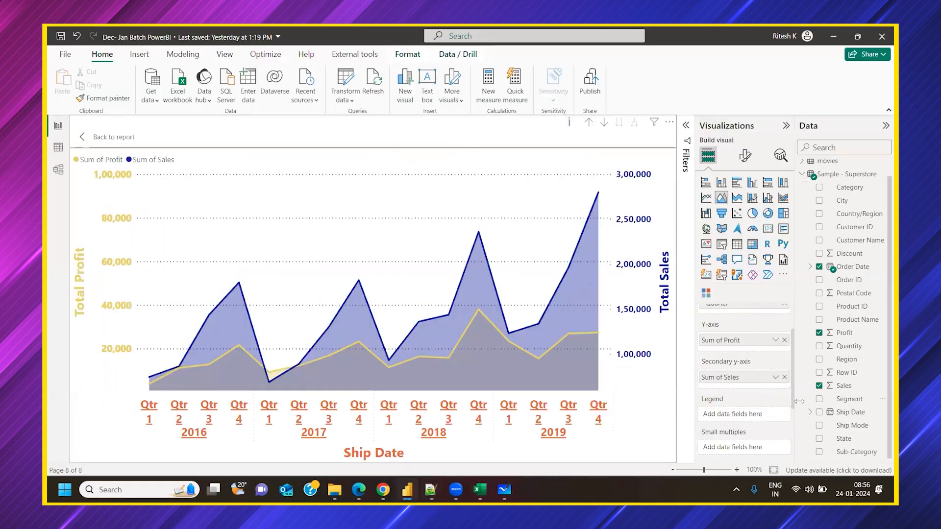
pyautogui.moveTo(843, 357); pyautogui.dragTo(745, 414)
pyautogui.moveTo(835, 360); pyautogui.dragTo(743, 421)
pyautogui.moveTo(833, 349); pyautogui.dragTo(733, 419)
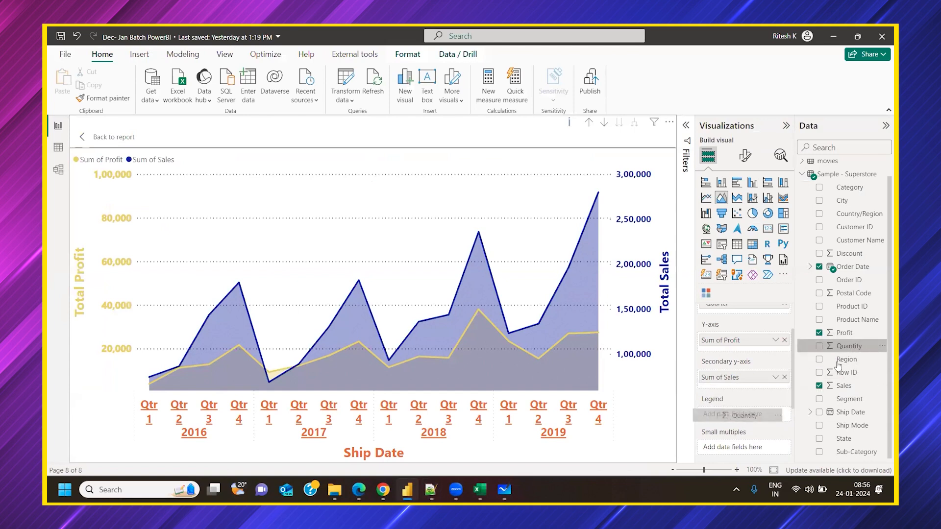
pyautogui.moveTo(841, 361); pyautogui.dragTo(743, 415)
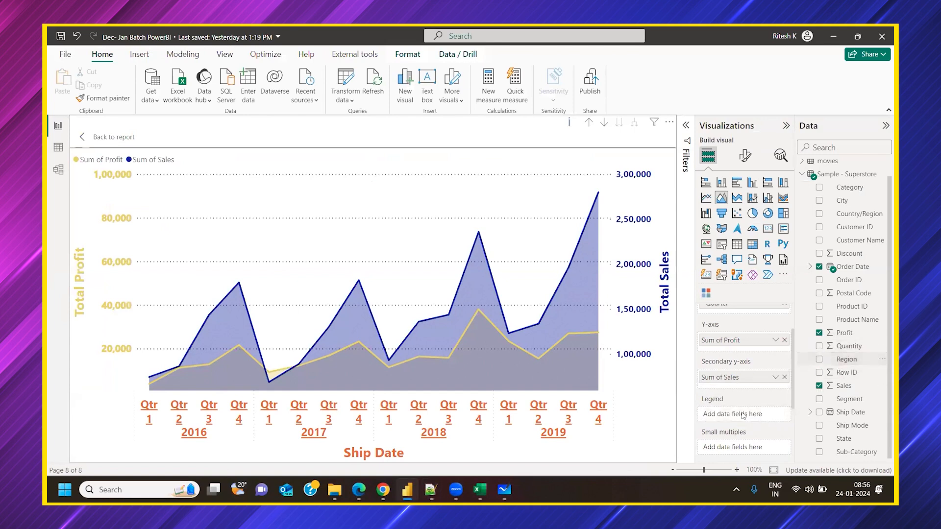
# Remove Sum of Sales from the secondary Y-axis to use Segment as the area chart's legend, and switch back to Notepad++.
pyautogui.click(785, 378)
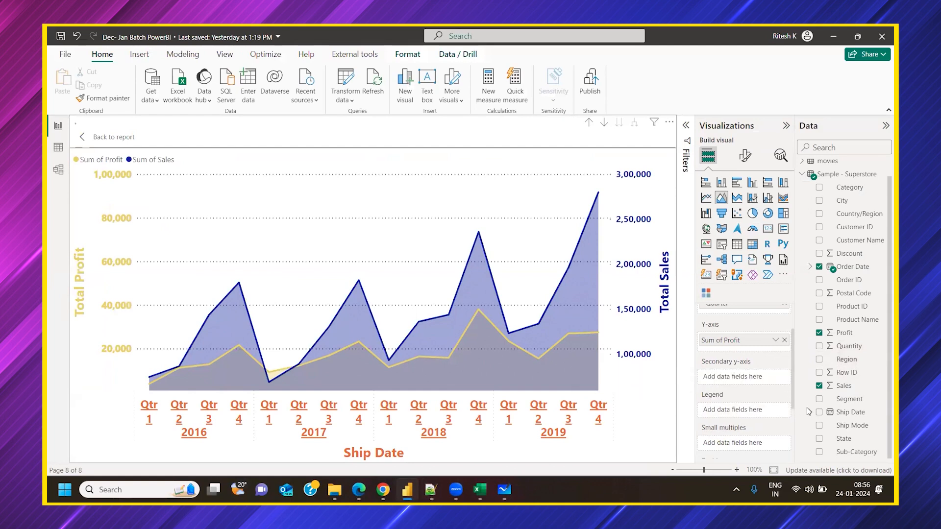
pyautogui.moveTo(750, 396); pyautogui.dragTo(743, 418)
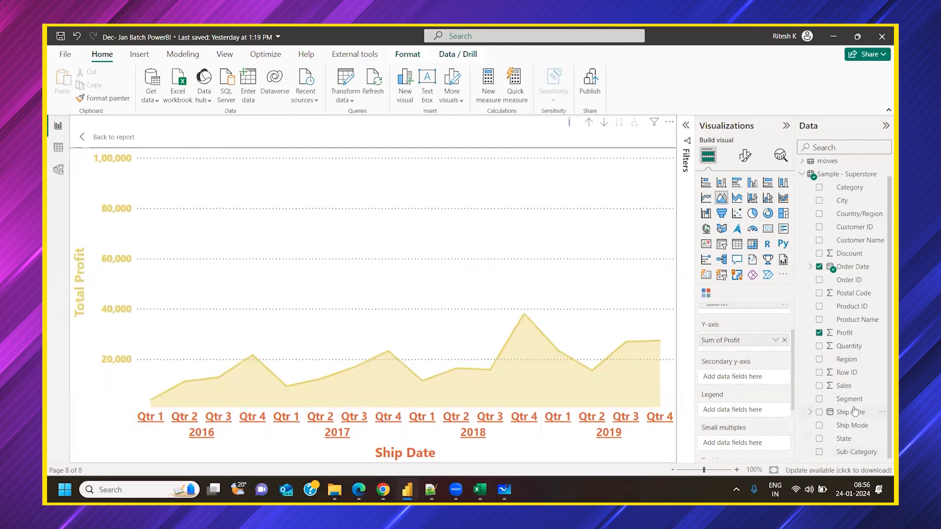
pyautogui.moveTo(850, 399); pyautogui.dragTo(744, 410)
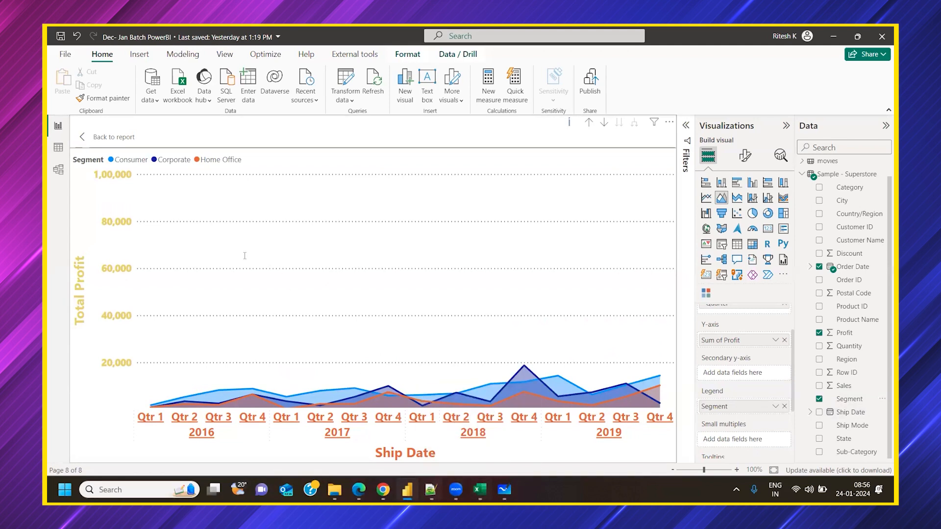
pyautogui.hotkey('alt', 'Tab')
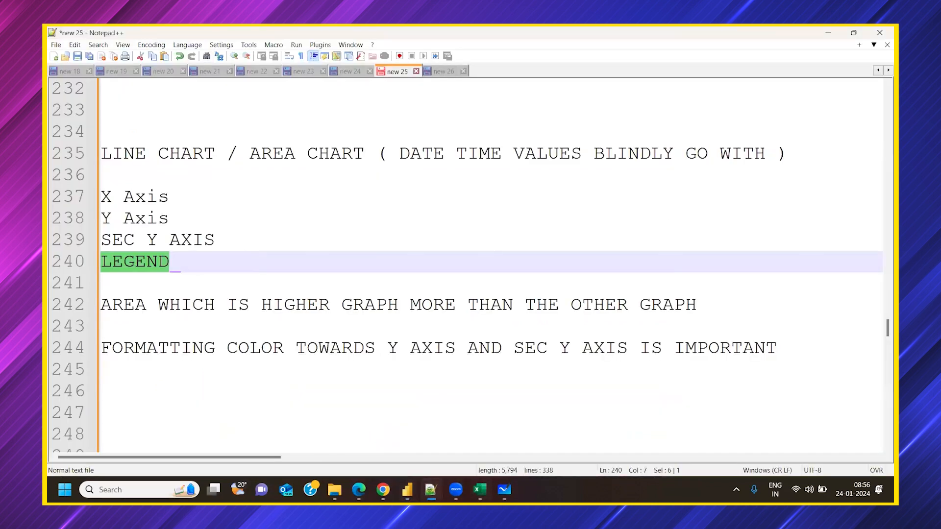
# Append "( SEC Y AXIS )" after LEGEND in the chart notes.
pyautogui.click(256, 260)
pyautogui.write('( se')
pyautogui.press('BackSpace')
pyautogui.press('BackSpace')
pyautogui.write('SEC Y AXIX')
pyautogui.press('BackSpace')
pyautogui.write('S ')
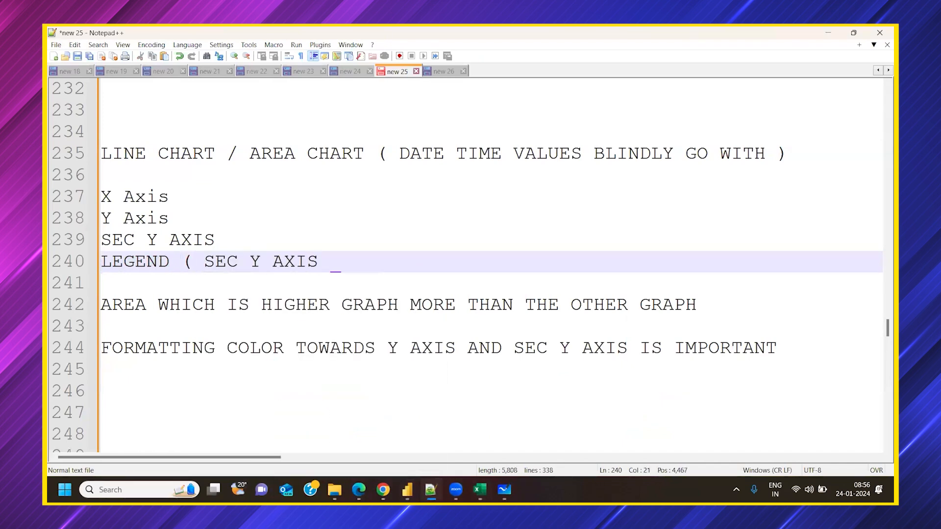
pyautogui.write('(')
pyautogui.press('BackSpace')
pyautogui.write(')')
# Return to Power BI, try to add Sales as the secondary Y-axis, and undo the area chart conversion to get back the line chart.
pyautogui.click(417, 488)
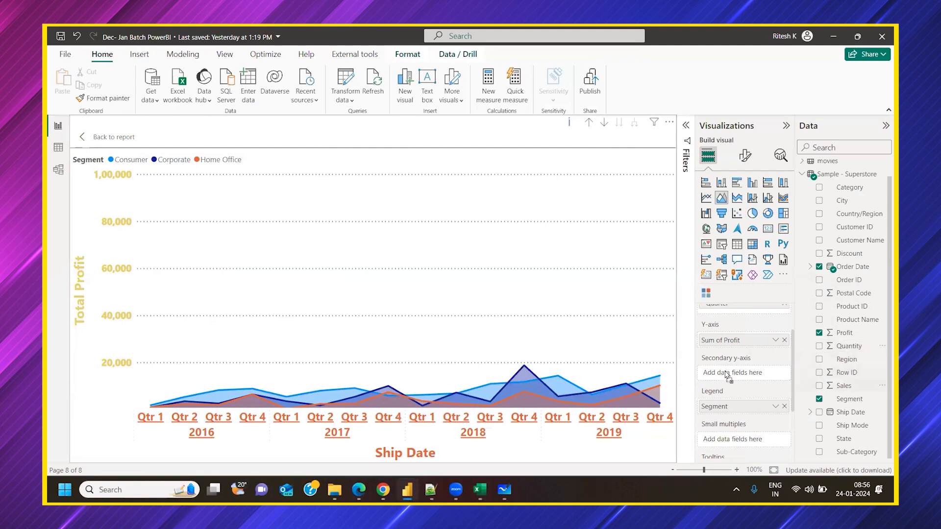
pyautogui.moveTo(832, 386); pyautogui.dragTo(738, 373)
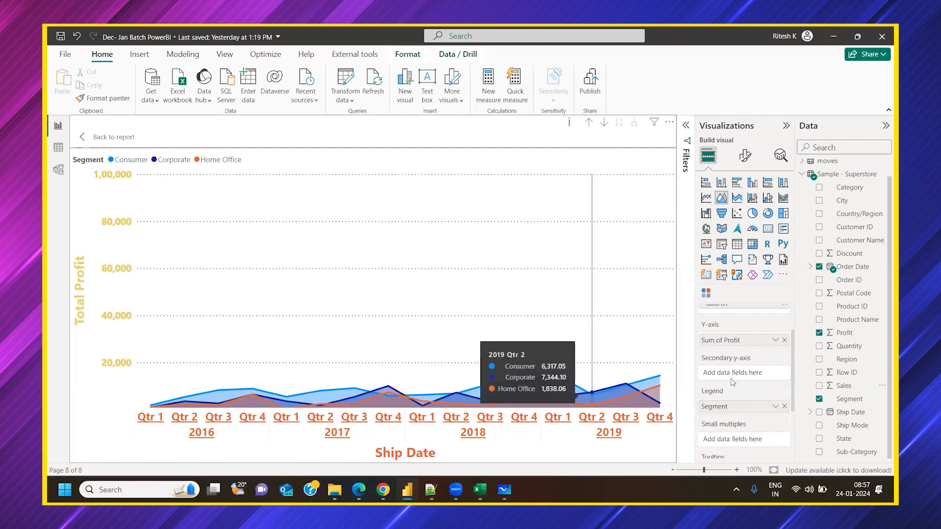
pyautogui.hotkey('ctrl', 'z')
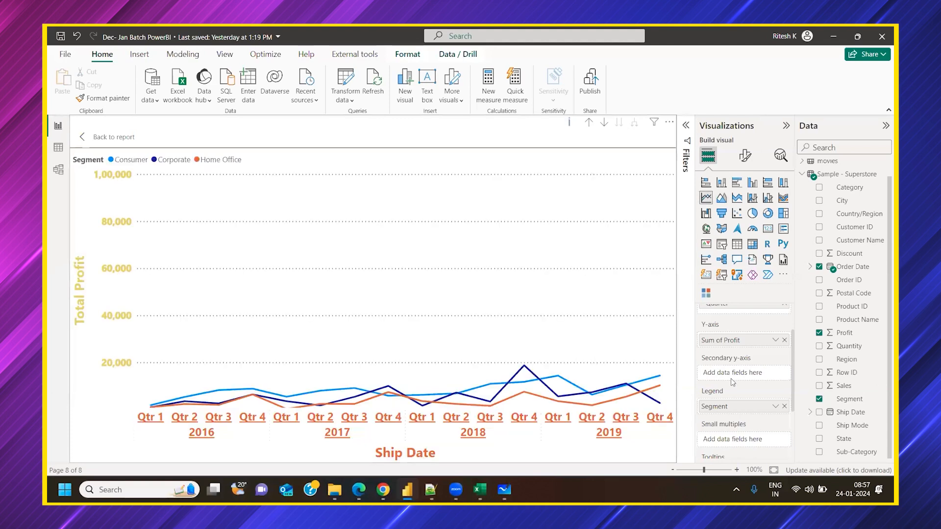
# Reset the line chart's Y-axis range so both the minimum and maximum are Auto.
pyautogui.click(745, 156)
pyautogui.click(721, 254)
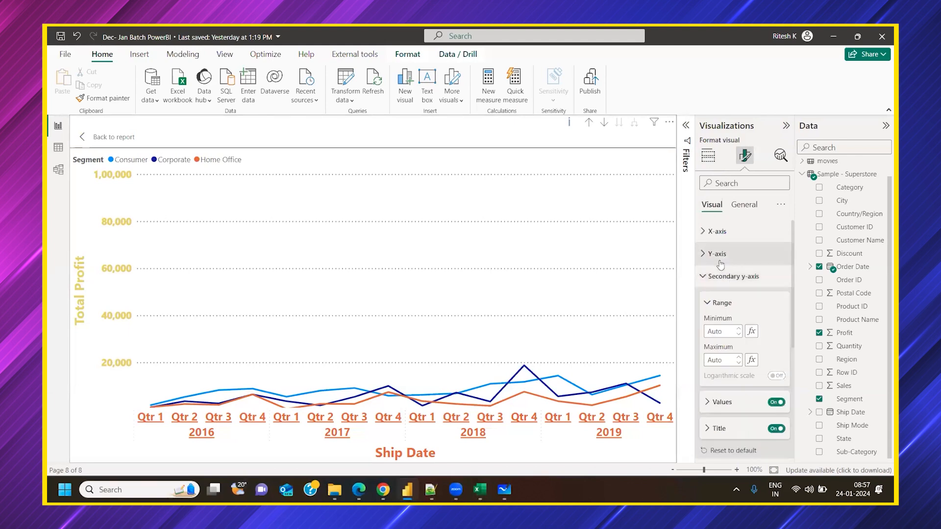
pyautogui.doubleClick(726, 308)
pyautogui.write('0')
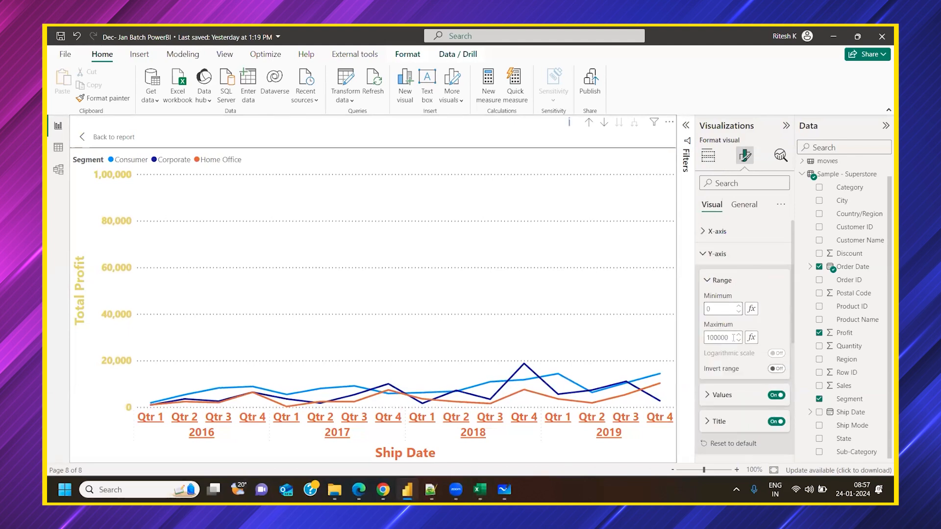
pyautogui.doubleClick(734, 338)
pyautogui.press('BackSpace')
pyautogui.write('0')
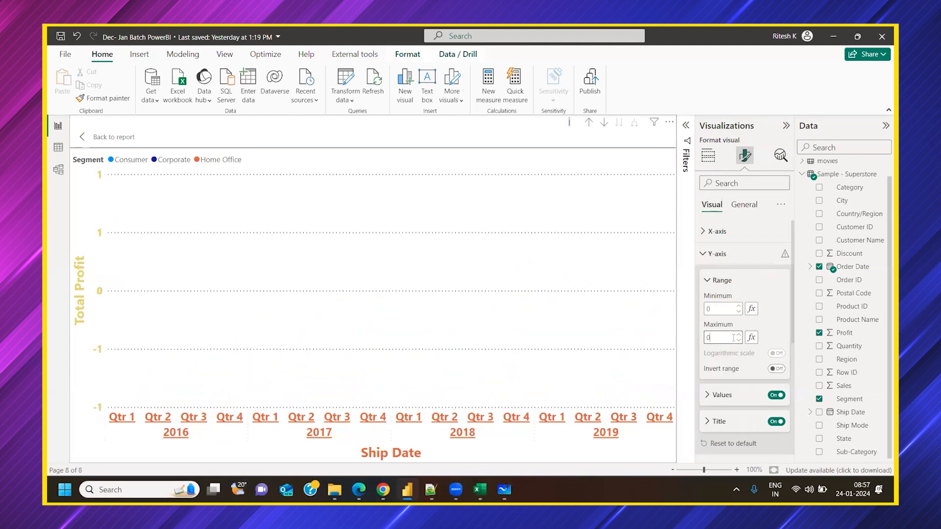
pyautogui.press('BackSpace')
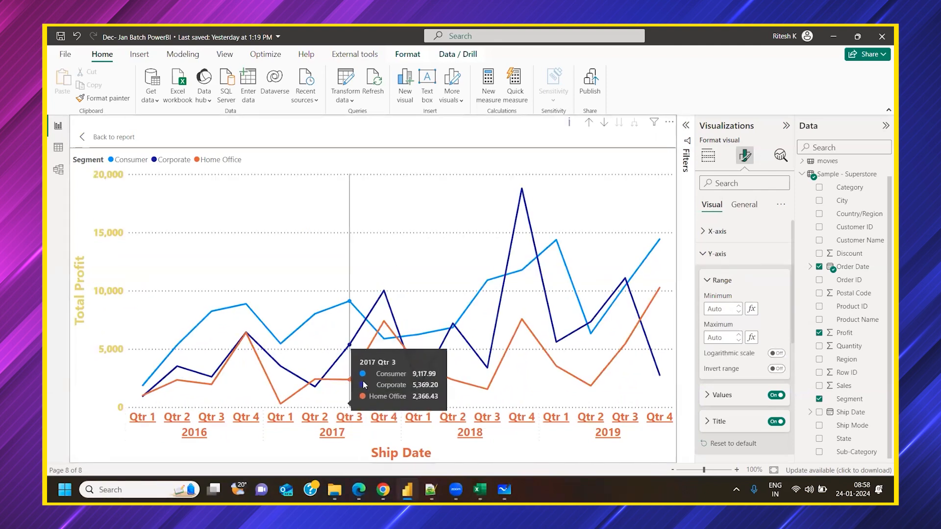
pyautogui.click(717, 254)
# Highlight the Home Office, Corporate and Consumer lines one after another through the legend, and clear the highlighting.
pyautogui.click(707, 158)
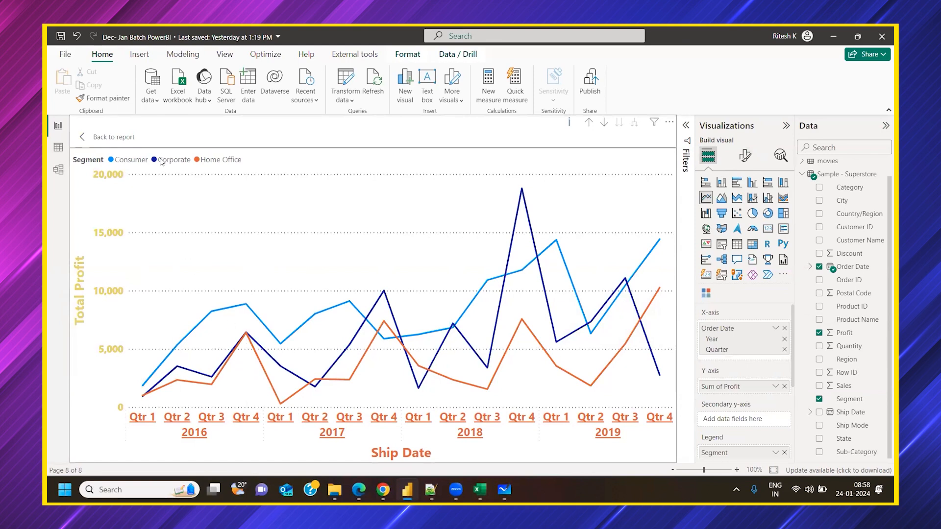
pyautogui.click(208, 160)
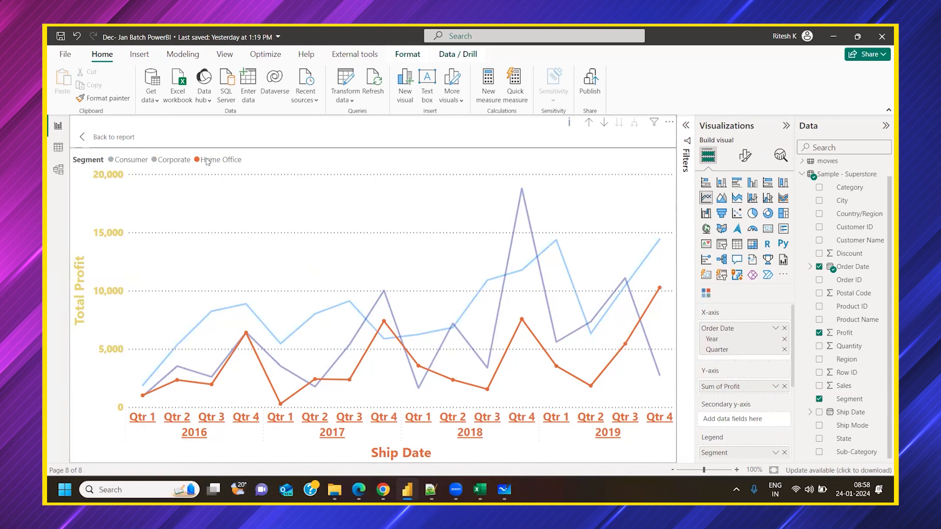
pyautogui.click(175, 160)
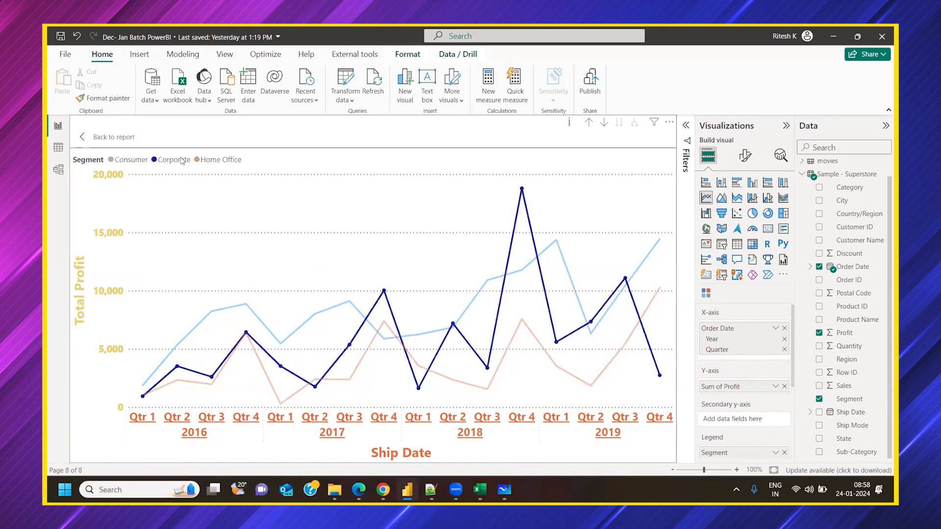
pyautogui.click(135, 162)
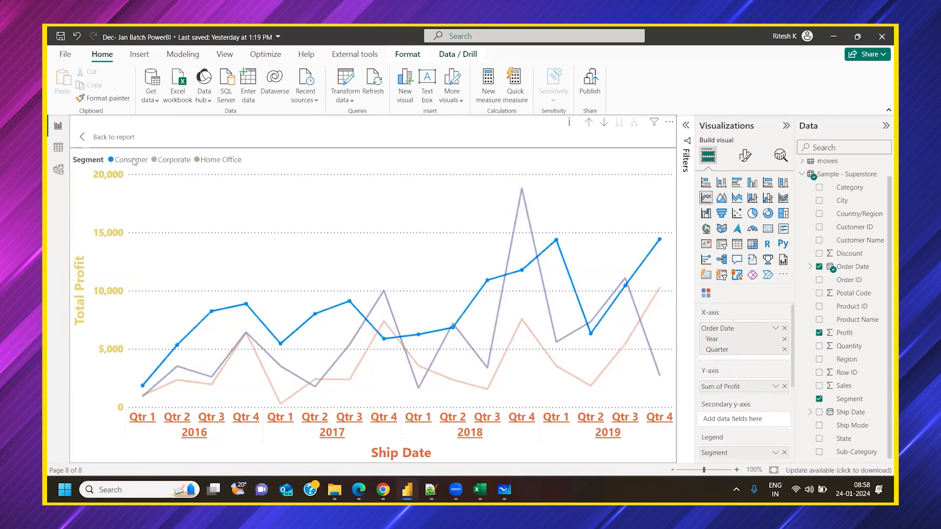
pyautogui.click(135, 162)
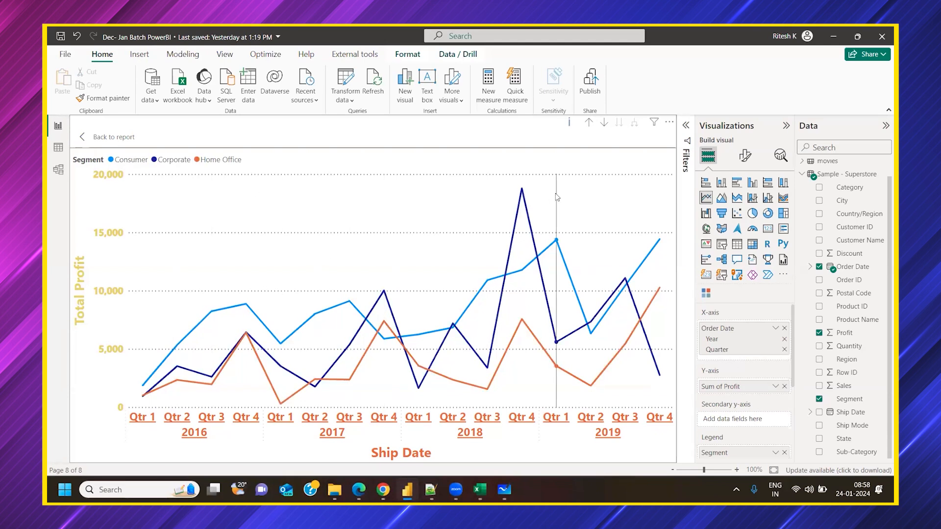
# Turn on the Value option in the line chart's data labels for all series.
pyautogui.click(745, 155)
pyautogui.scroll(-1, 733, 387)
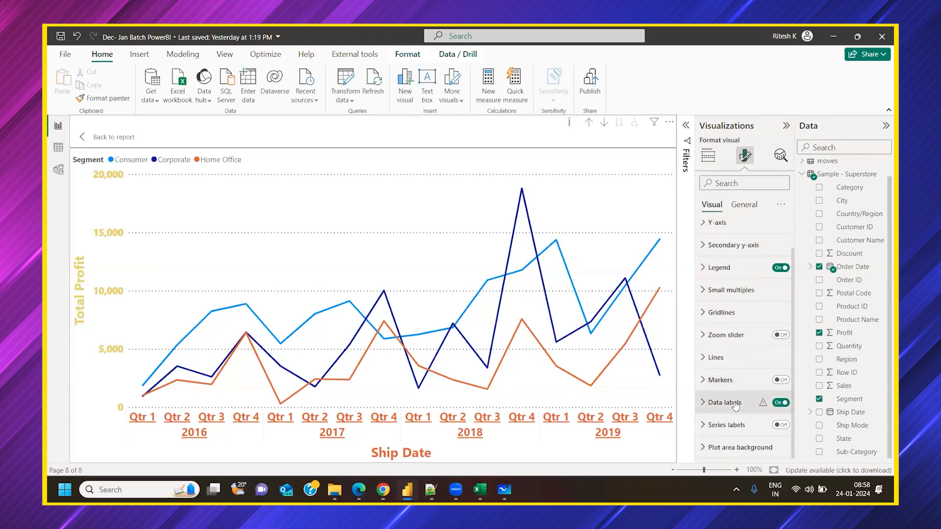
pyautogui.click(725, 402)
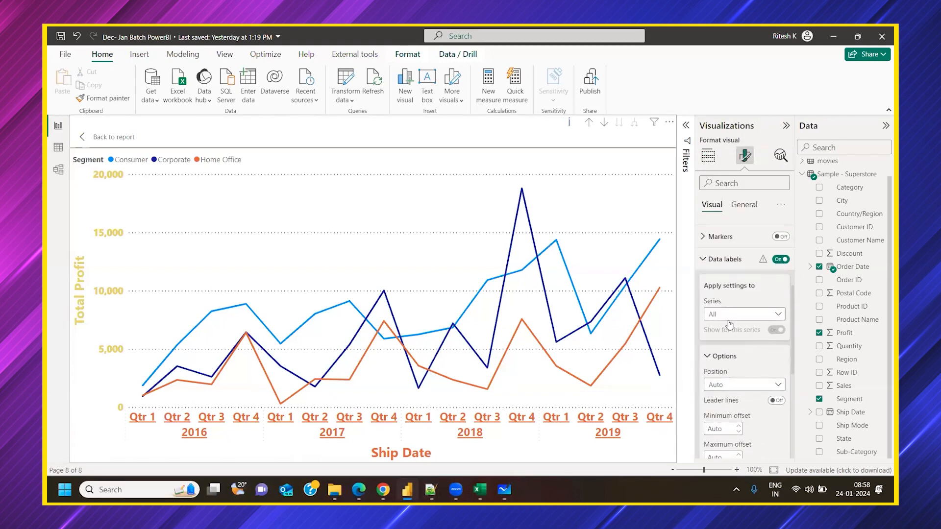
pyautogui.scroll(-2, 732, 338)
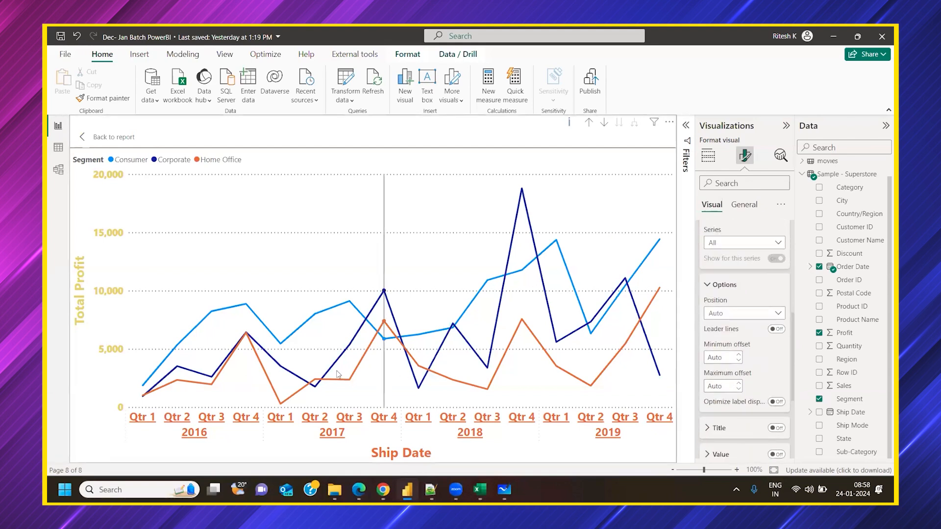
pyautogui.scroll(2, 738, 346)
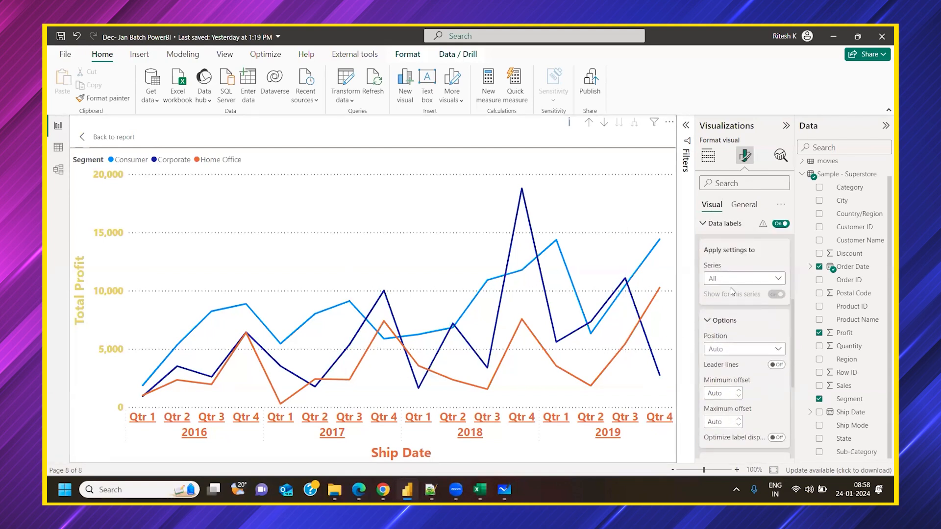
pyautogui.scroll(-1, 731, 343)
pyautogui.scroll(-2, 730, 357)
pyautogui.click(777, 383)
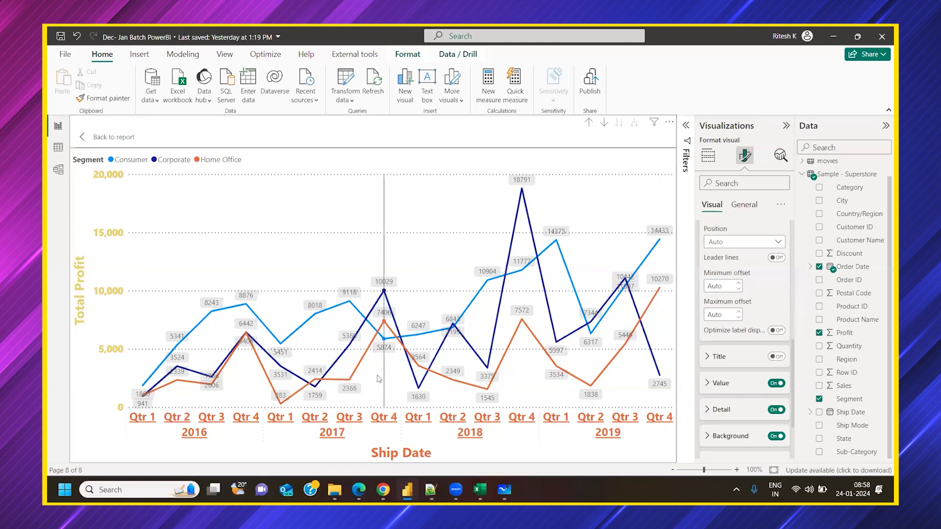
# Convert the labelled line chart to an area chart.
pyautogui.moveTo(247, 321)
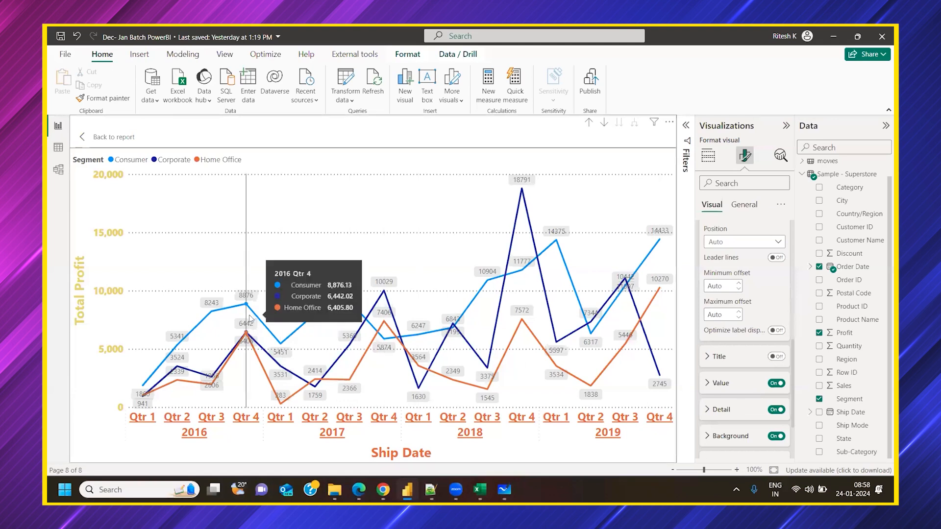
pyautogui.moveTo(197, 342)
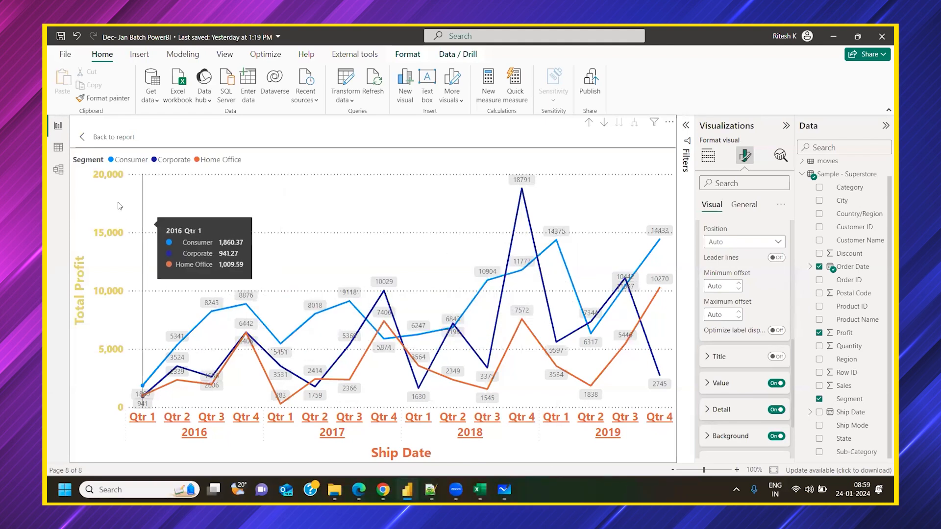
pyautogui.click(706, 164)
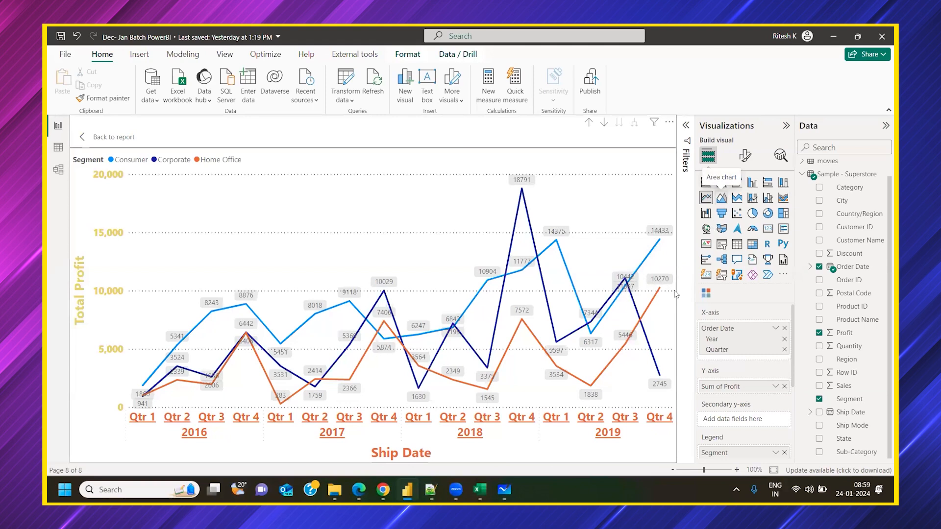
pyautogui.click(721, 198)
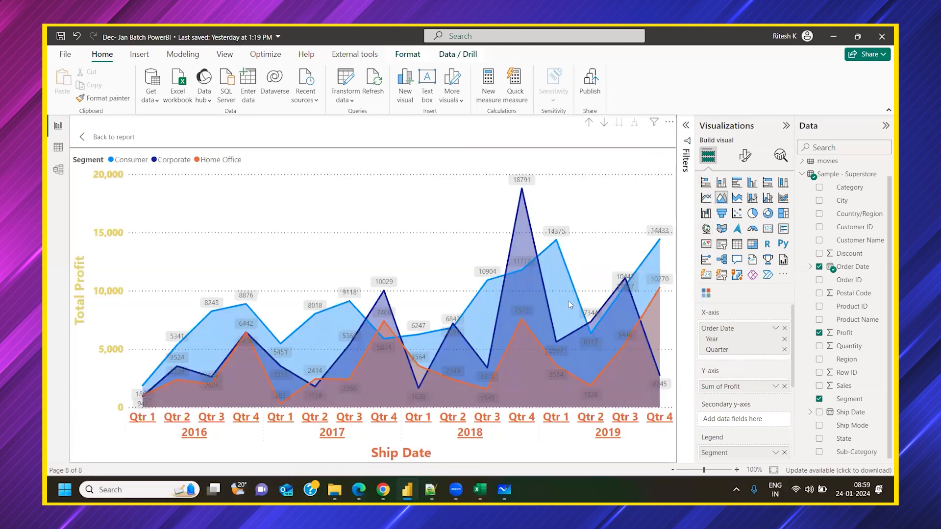
pyautogui.moveTo(407, 490)
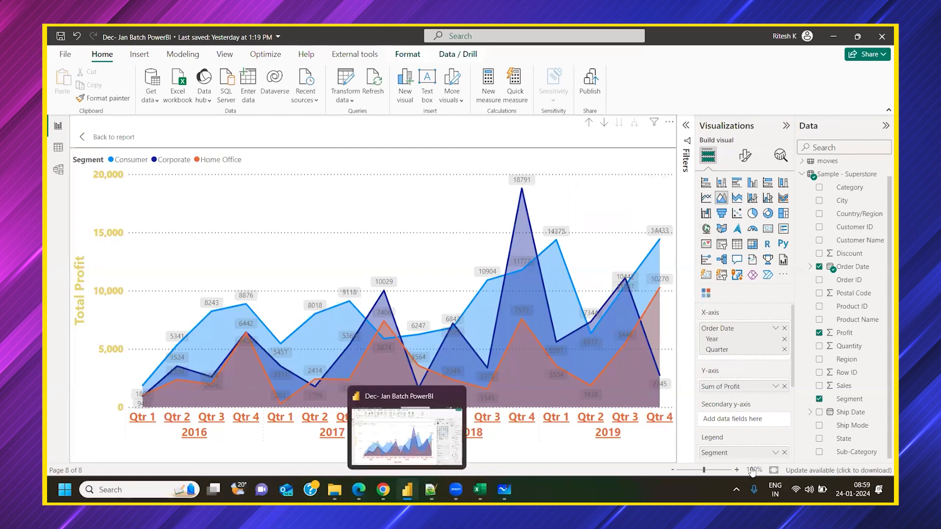
# Turn off the area chart's data labels and turn on its markers.
pyautogui.click(745, 155)
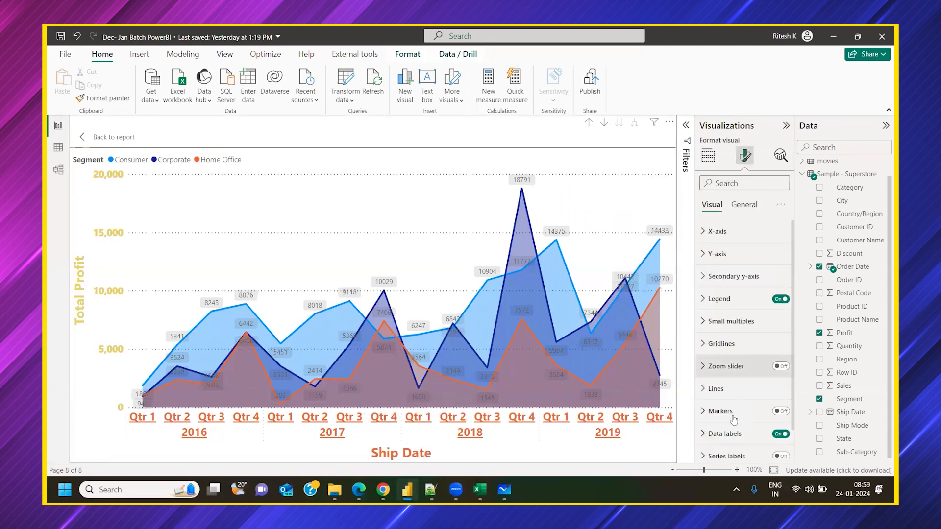
pyautogui.click(755, 435)
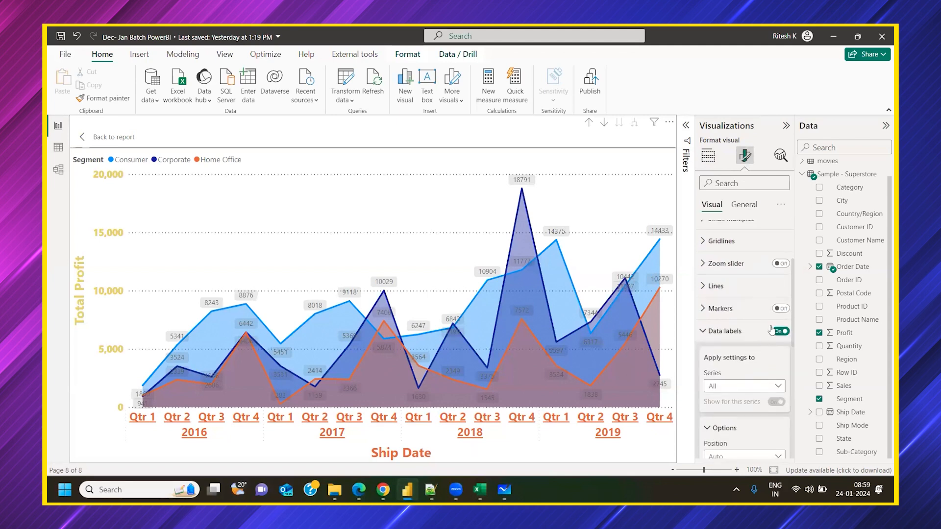
pyautogui.click(779, 331)
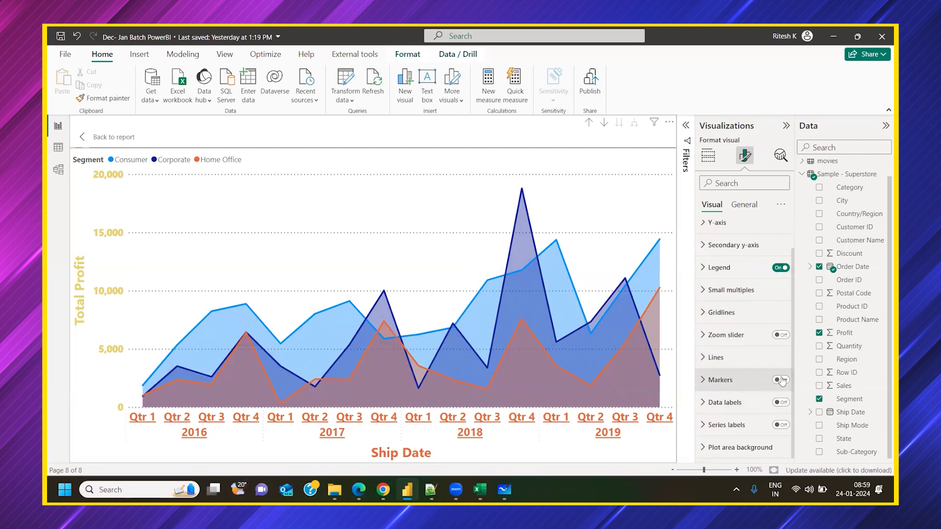
pyautogui.click(782, 380)
pyautogui.moveTo(526, 197)
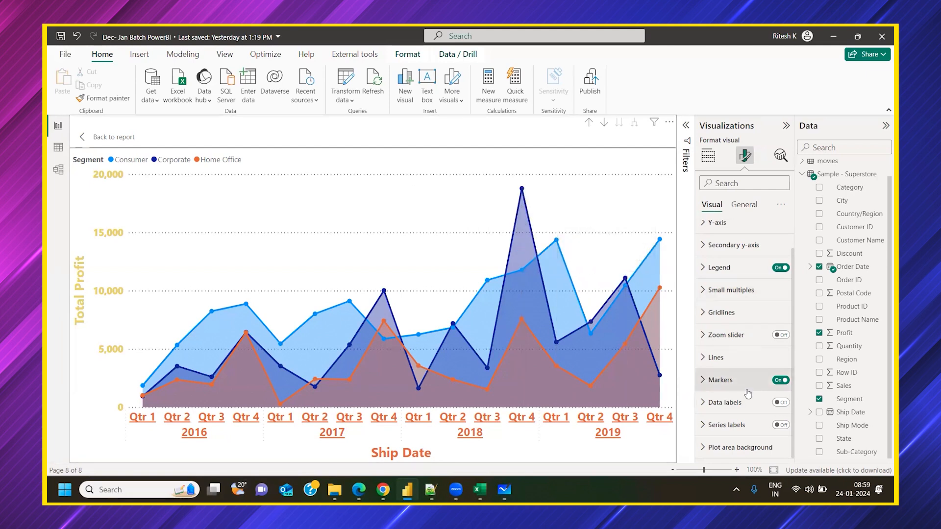
# Switch the visual to a line chart for comparison, and undo the switch.
pyautogui.click(708, 155)
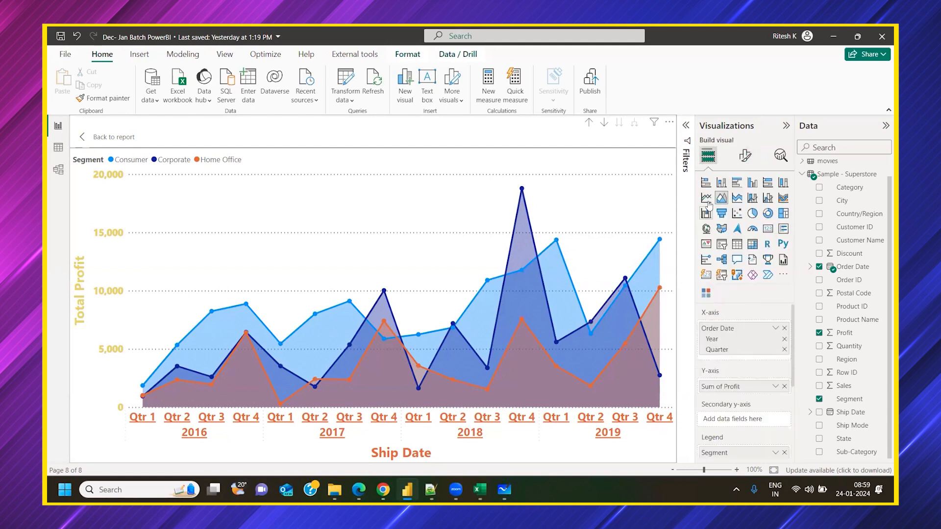
pyautogui.click(705, 198)
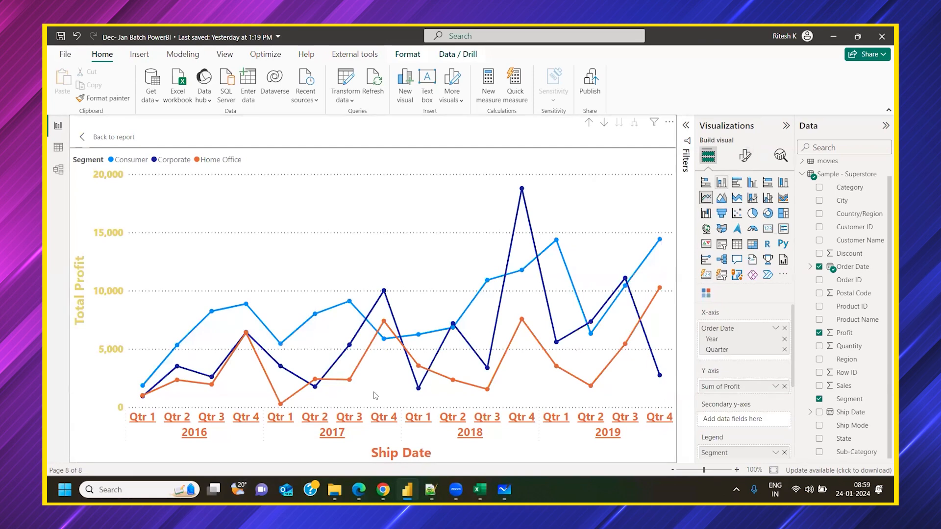
pyautogui.hotkey('ctrl', 'z')
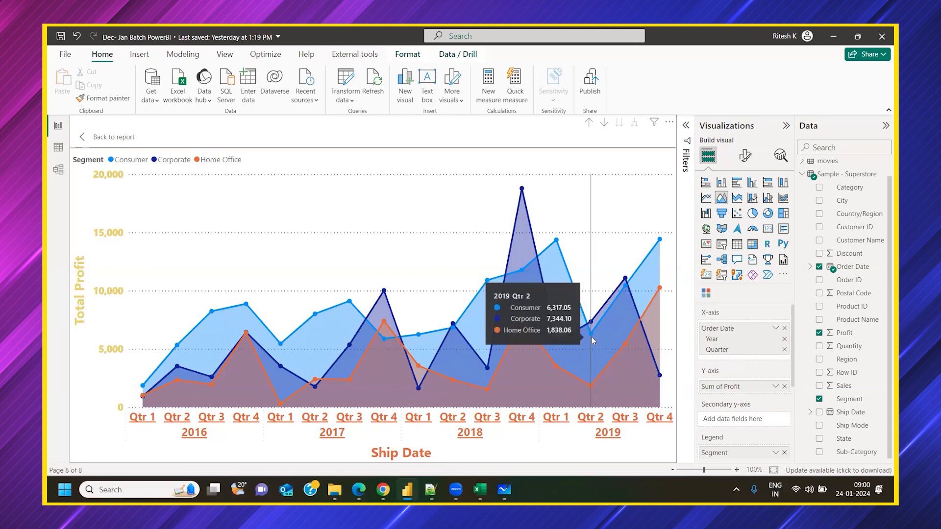
# Switch to Notepad++ and append "( LEGEND CANNOT BE USED )" to the SEC Y AXIS line of the chart notes.
pyautogui.hotkey('alt', 'Tab')
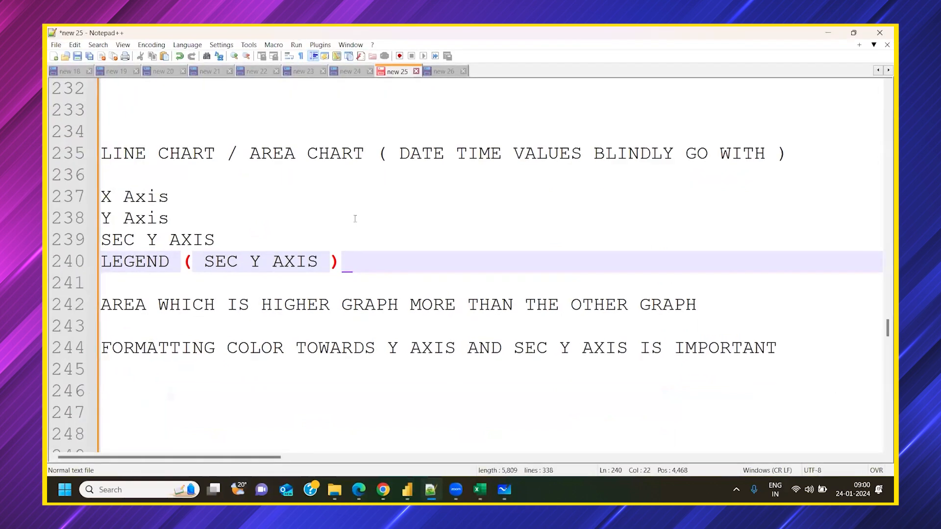
pyautogui.doubleClick(186, 154)
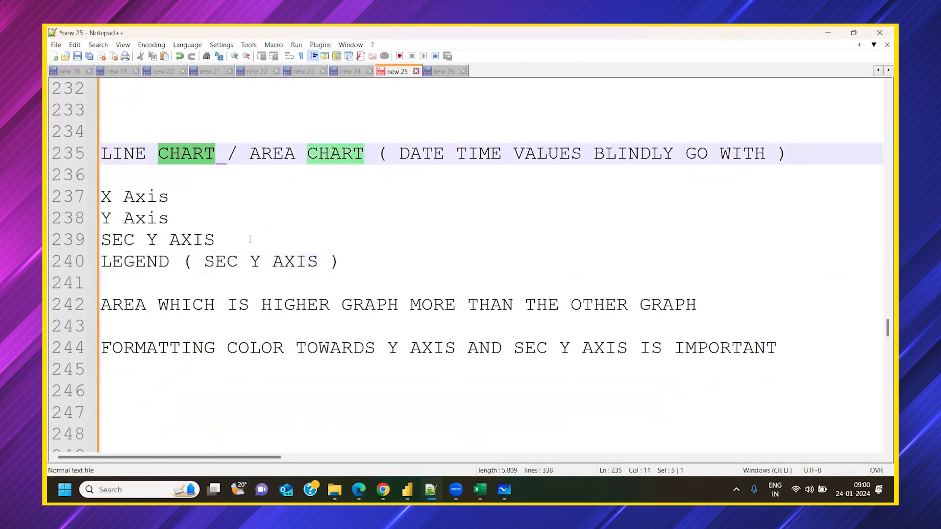
pyautogui.hotkey('ctrl', 'F3')
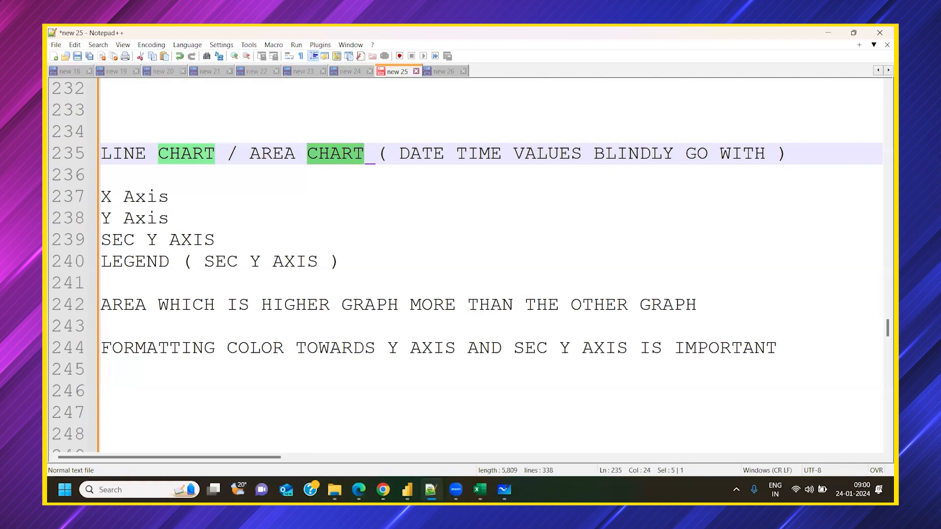
pyautogui.click(217, 241)
pyautogui.write('( lEGEN')
pyautogui.press('BackSpace')
pyautogui.press('BackSpace')
pyautogui.press('BackSpace')
pyautogui.press('BackSpace')
pyautogui.press('BackSpace')
pyautogui.write('le')
pyautogui.press('BackSpace')
pyautogui.press('BackSpace')
pyautogui.write(';E')
pyautogui.press('BackSpace')
pyautogui.press('BackSpace')
pyautogui.write('LE')
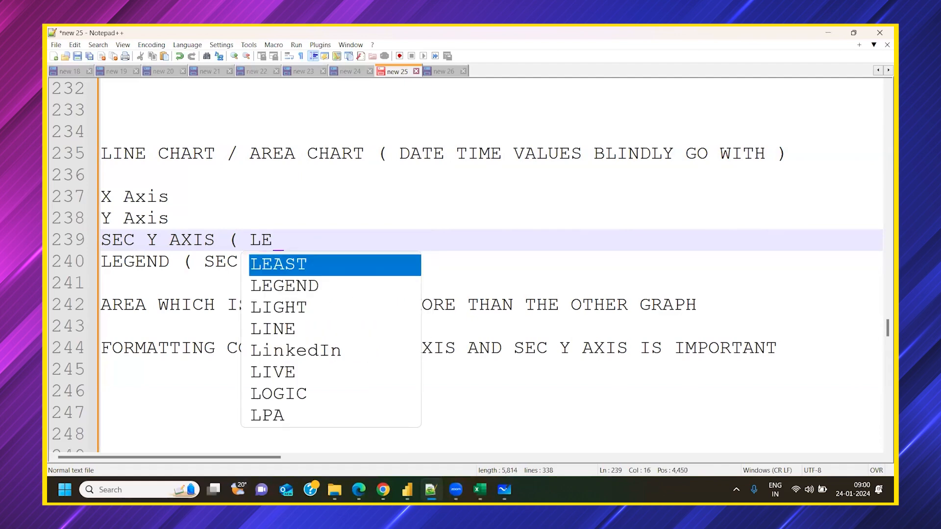
pyautogui.write('GEND CANNOT BE USED )')
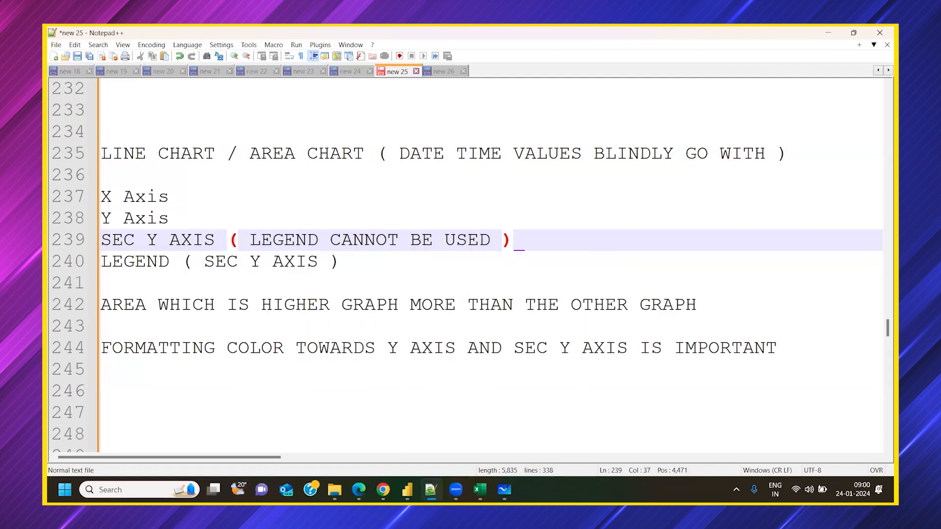
# Complete the LEGEND line of the chart notes as "LEGEND ( SEC Y AXIS CANNOT BE USED )".
pyautogui.press('Down')
pyautogui.press('BackSpace')
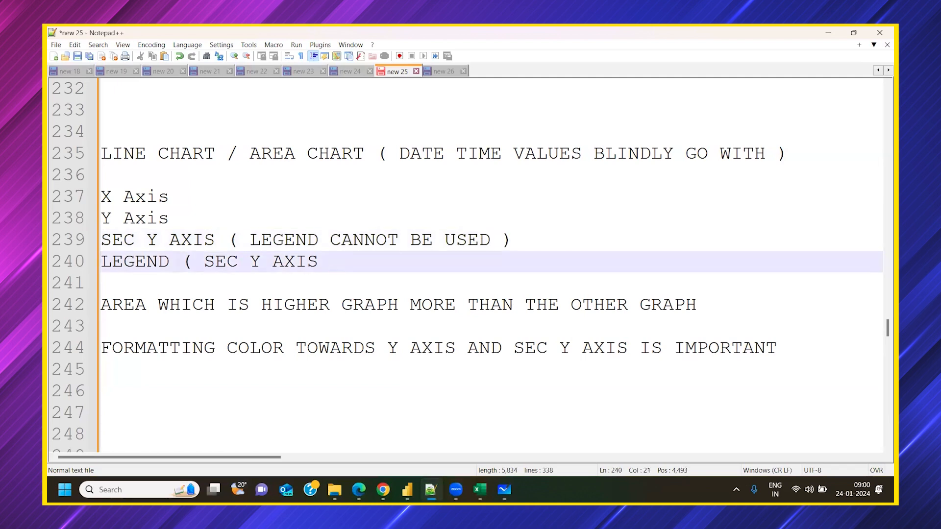
pyautogui.write('CANNOT')
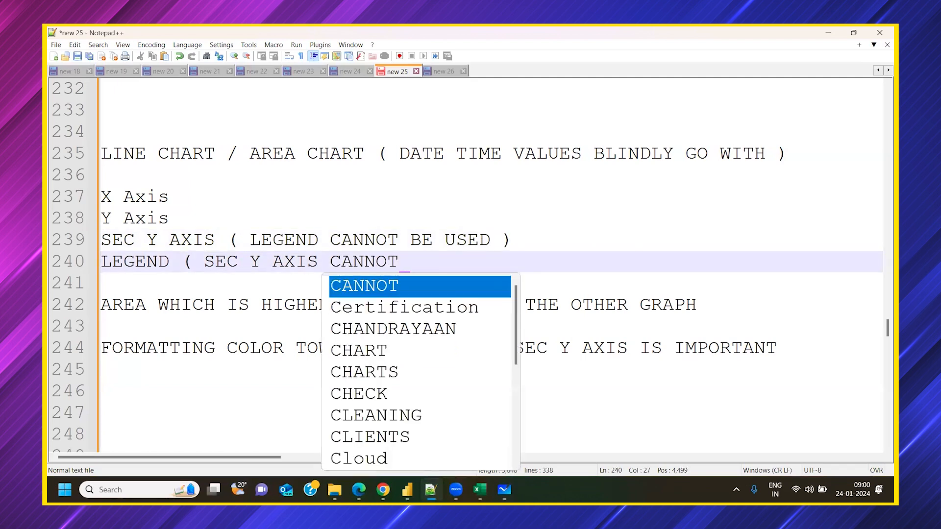
pyautogui.write(' BE USED )')
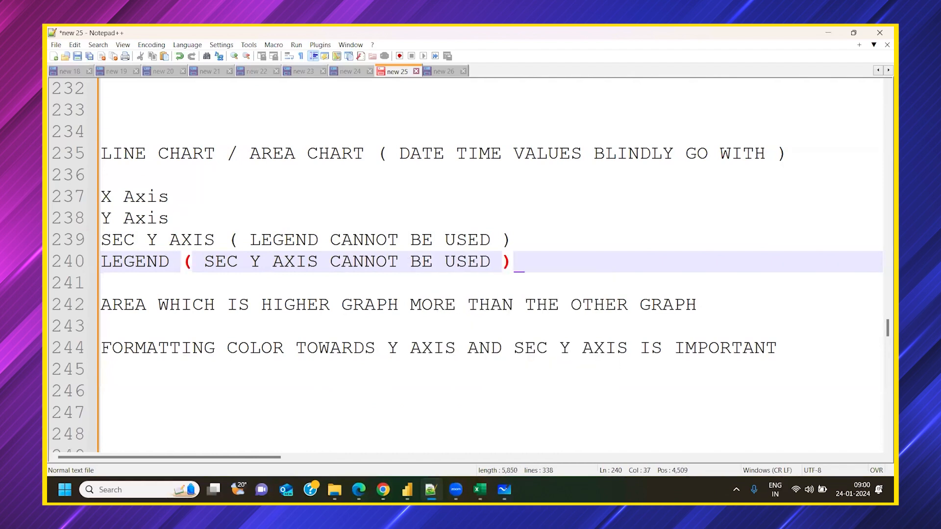
pyautogui.click(182, 214)
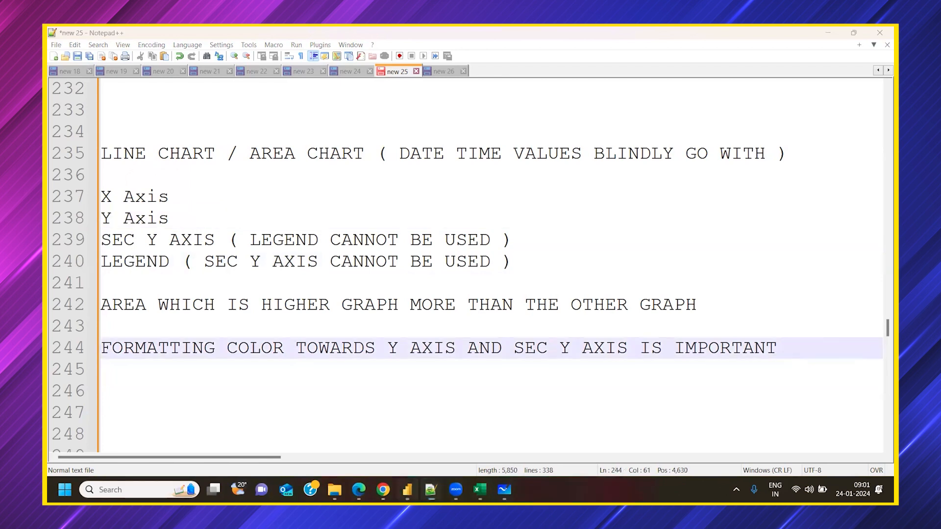
# Switch to Power BI and open the area chart's marker formatting settings.
pyautogui.hotkey('alt', 'Tab')
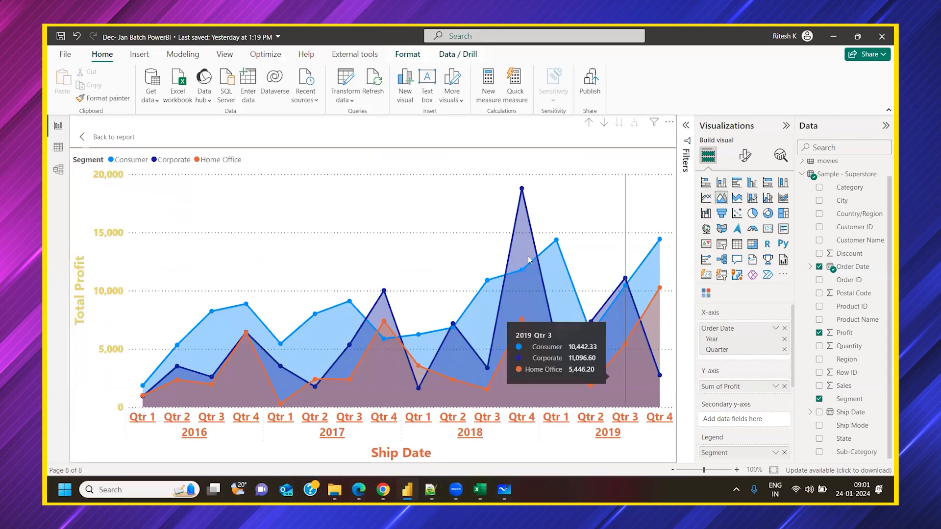
pyautogui.click(743, 163)
pyautogui.click(726, 414)
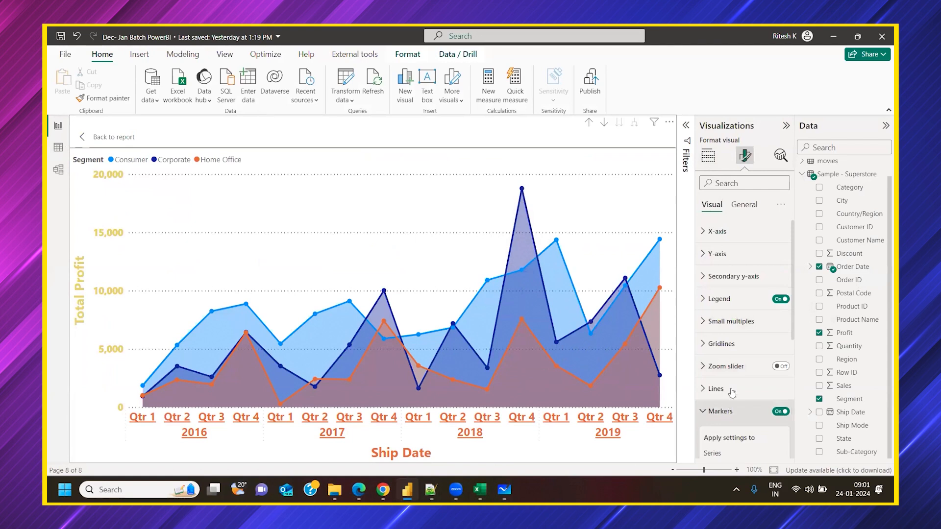
# Try enlarging the area chart's markers to 11 px, and reduce them to 7 px.
pyautogui.scroll(-4, 739, 412)
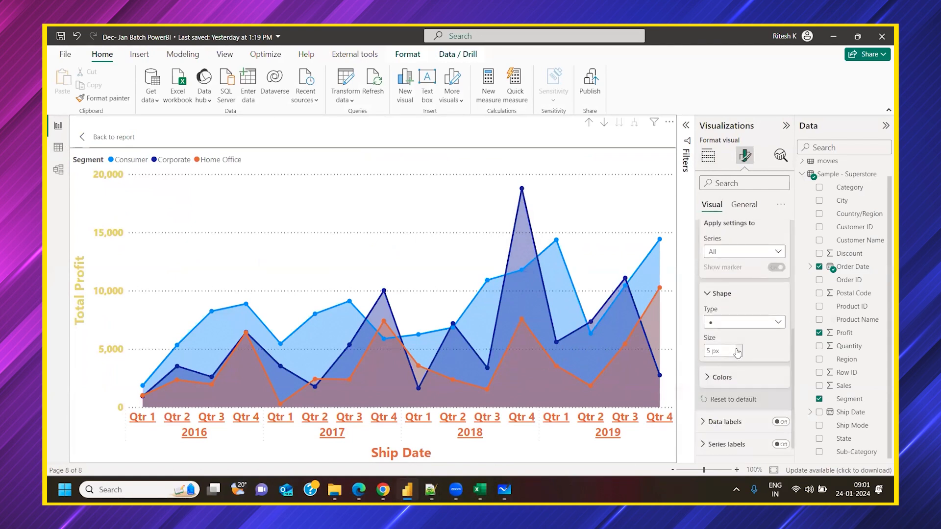
pyautogui.scroll(6, 737, 351)
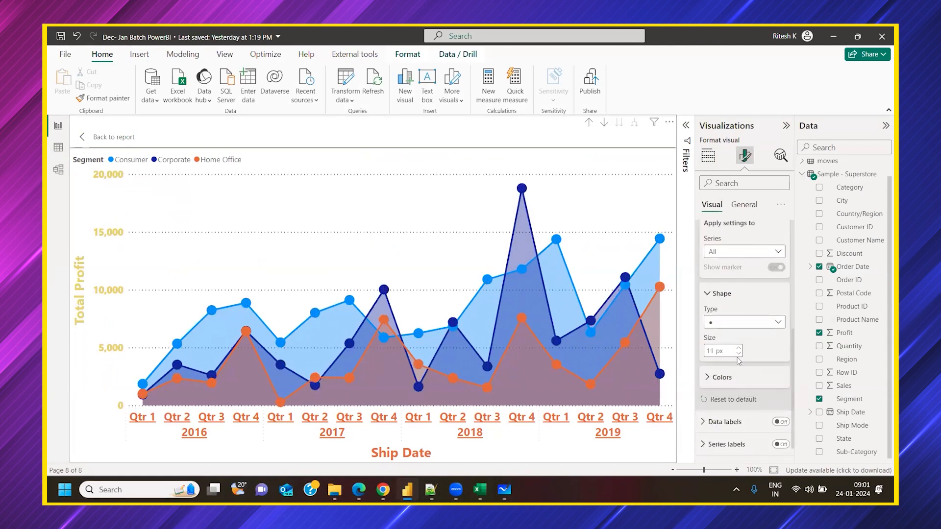
pyautogui.scroll(-4, 738, 356)
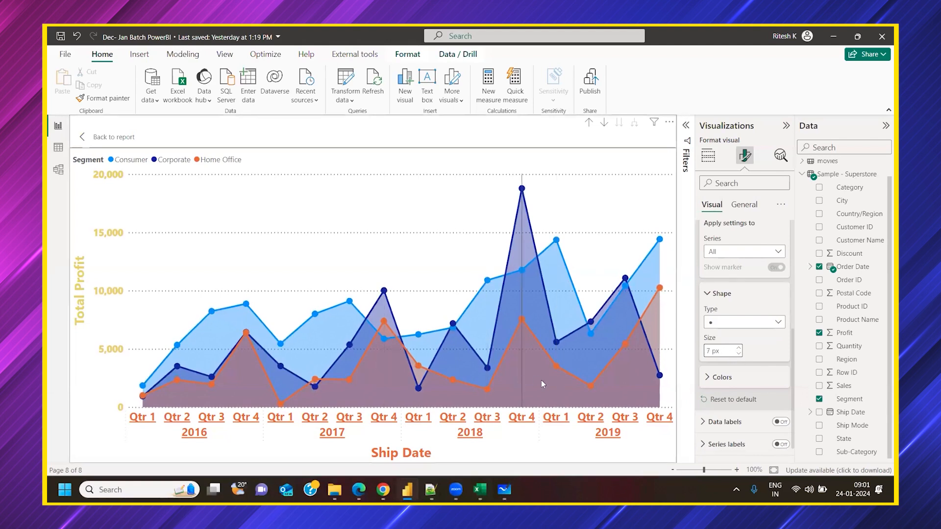
# Expand the marker colors and examine the color settings for each quarter from 2016 to 2019.
pyautogui.click(728, 377)
pyautogui.scroll(-2, 731, 379)
pyautogui.scroll(-10, 729, 380)
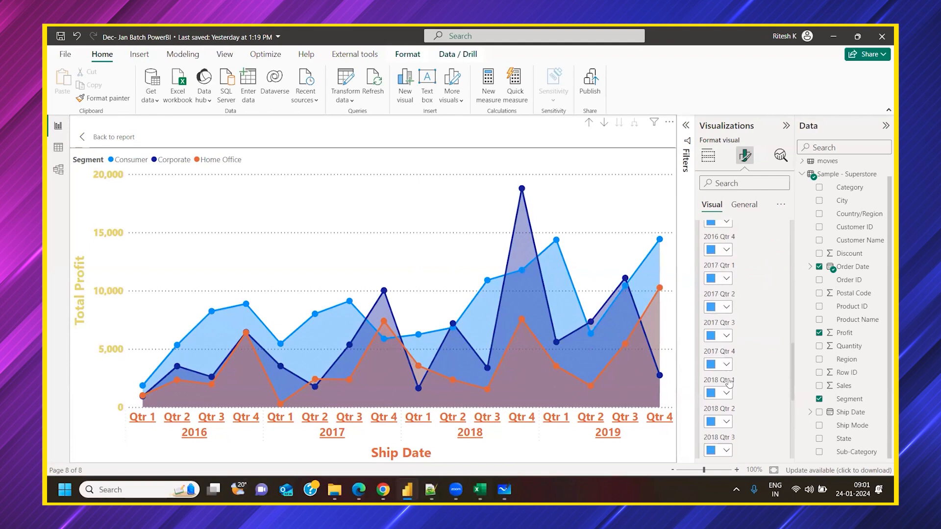
pyautogui.scroll(-2, 730, 382)
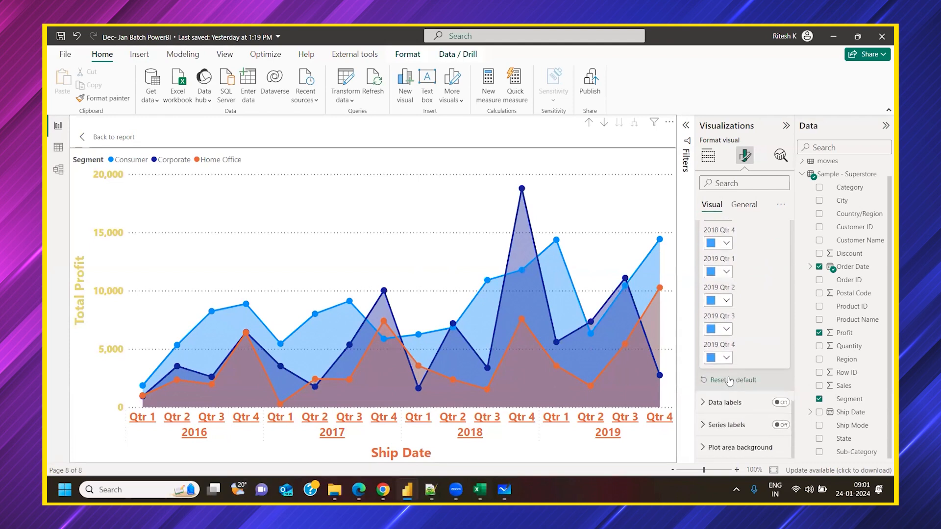
# Try square, diamond, long dash and plus shapes for the area chart's markers.
pyautogui.scroll(10, 725, 360)
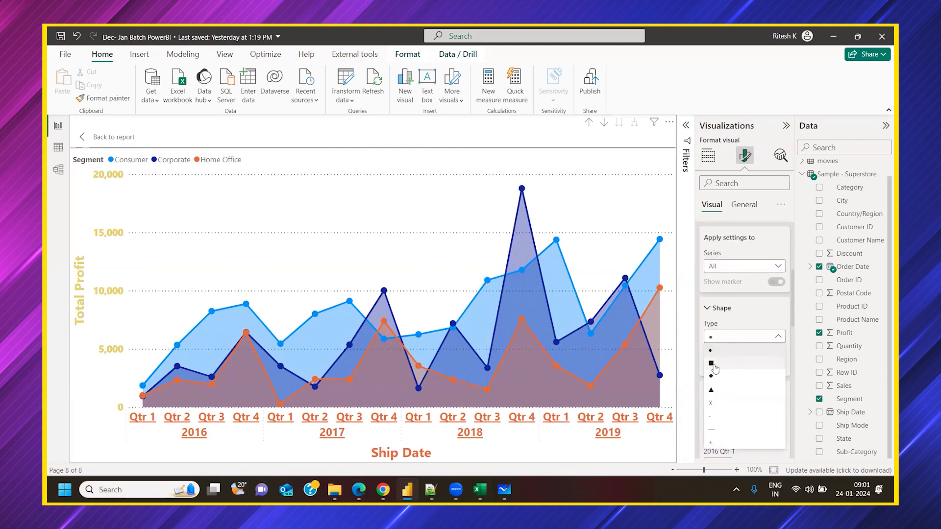
pyautogui.click(715, 365)
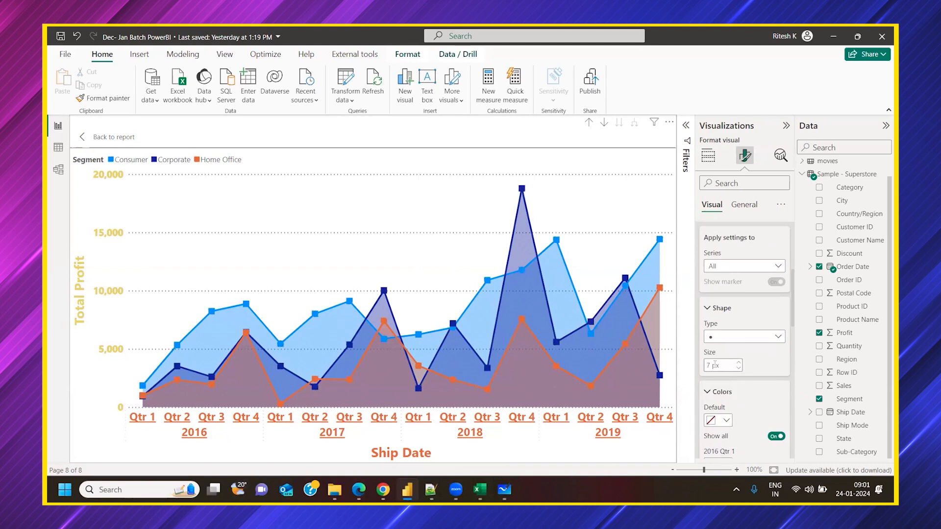
pyautogui.click(723, 338)
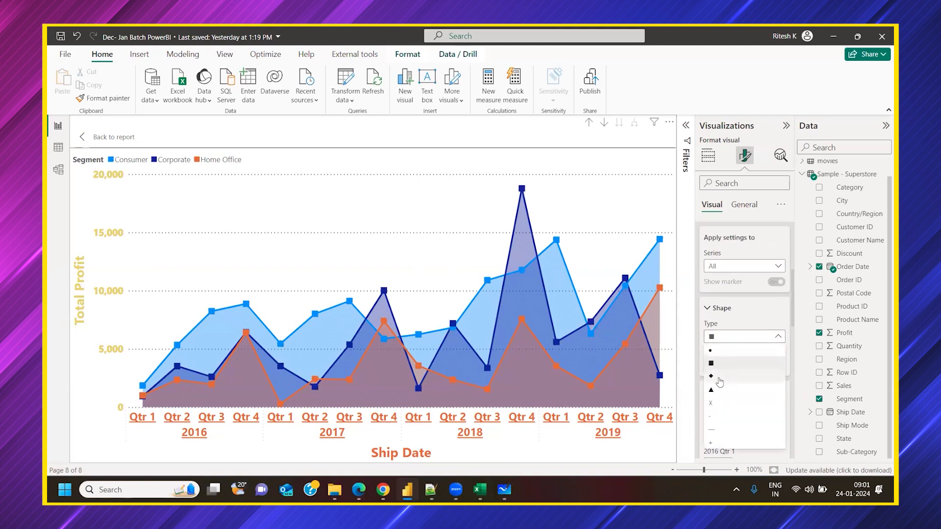
pyautogui.click(719, 384)
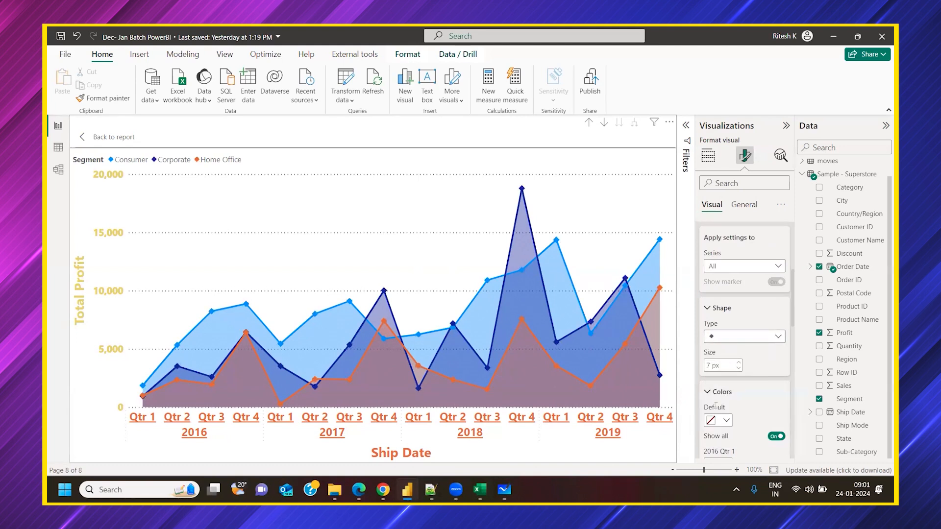
pyautogui.click(715, 341)
pyautogui.click(715, 432)
pyautogui.press('Down')
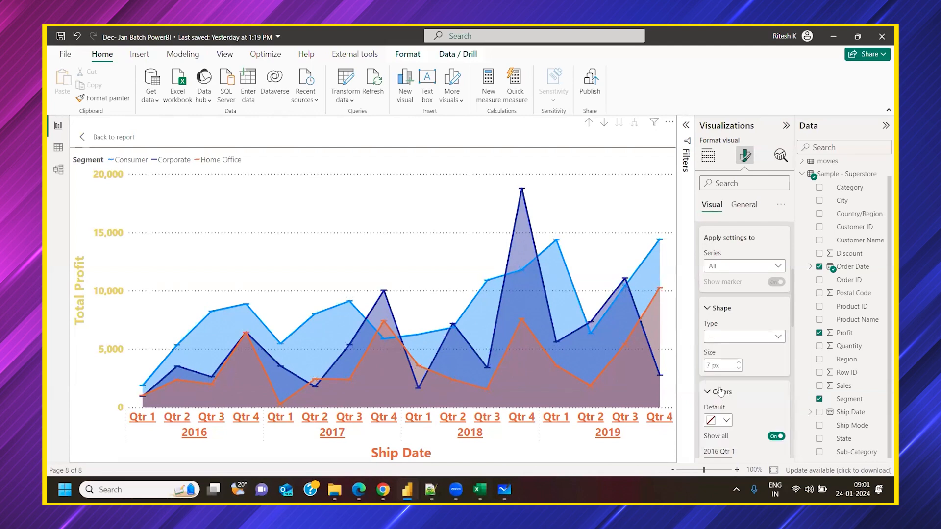
pyautogui.click(732, 337)
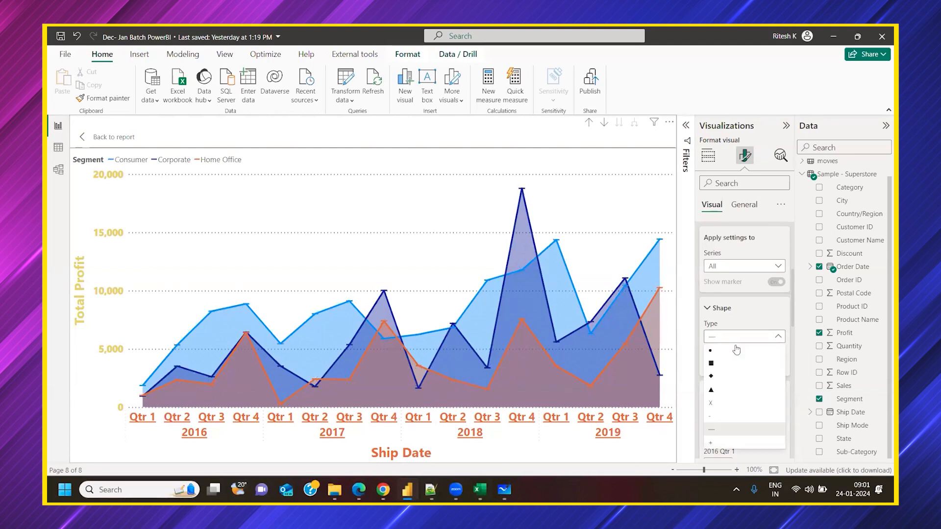
pyautogui.click(722, 443)
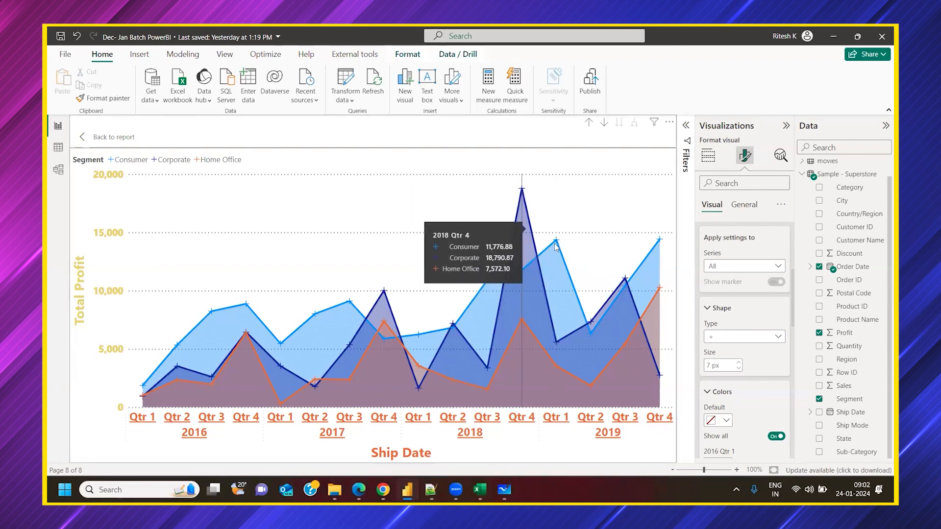
# Restore the circle marker shape and set the marker size to 5 px.
pyautogui.click(737, 337)
pyautogui.click(718, 352)
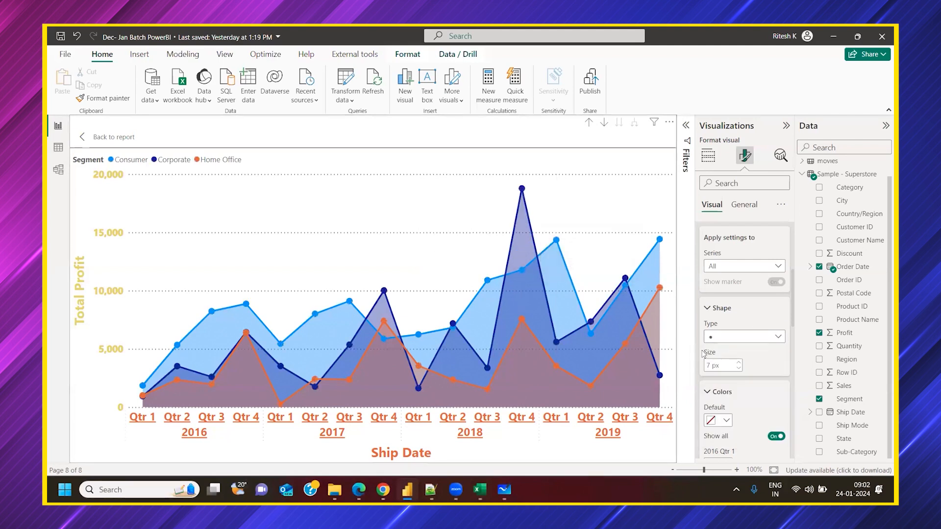
pyautogui.click(738, 370)
pyautogui.click(739, 369)
# Set the marker color for 2016 Qtr 1 to light yellow.
pyautogui.scroll(-2, 735, 367)
pyautogui.scroll(-1, 727, 359)
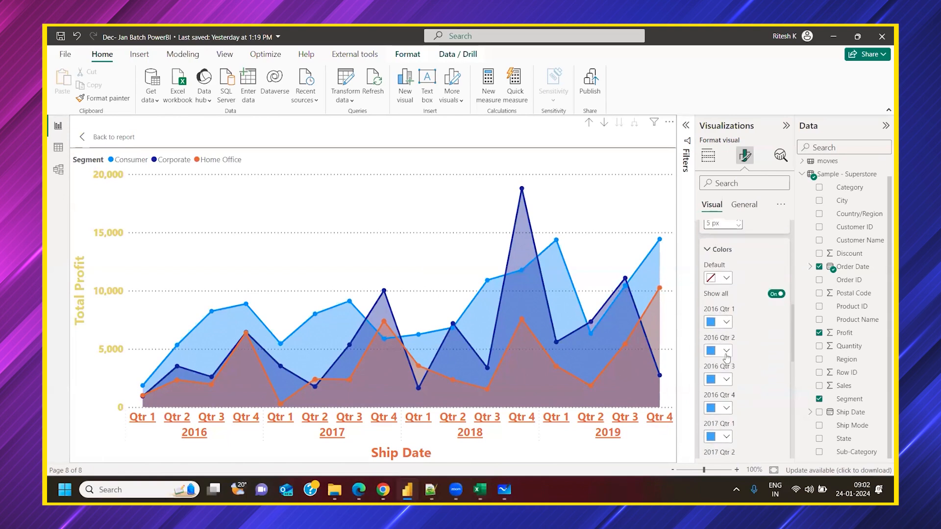
pyautogui.click(725, 321)
pyautogui.click(720, 269)
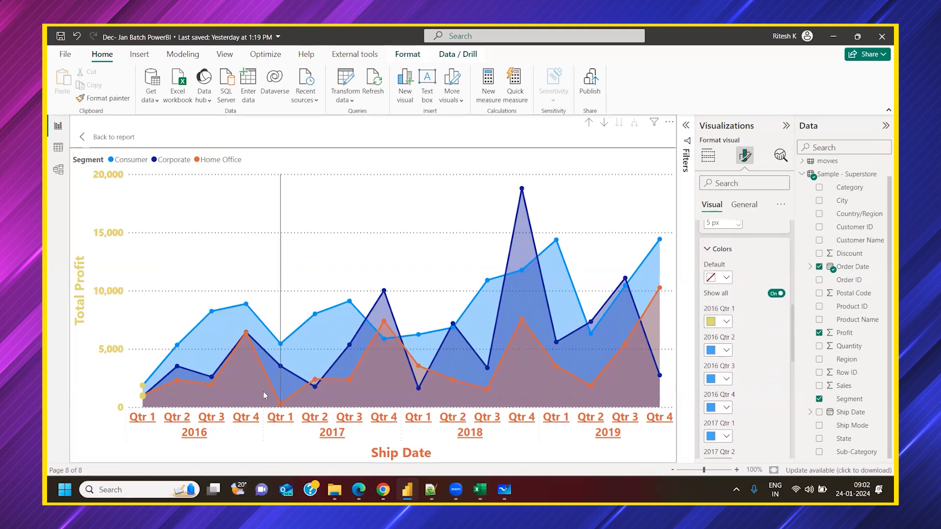
pyautogui.scroll(-3, 745, 353)
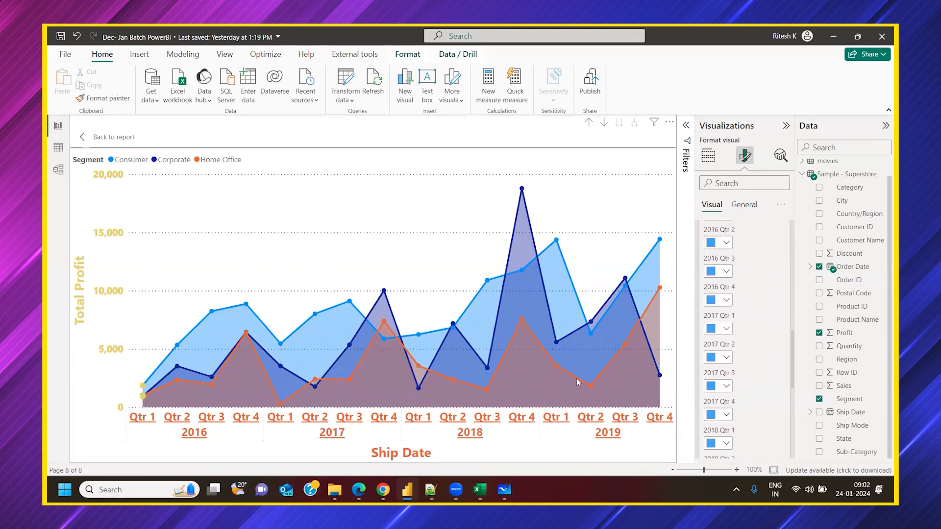
# Set the Corporate series line color to light yellow in the line formatting settings.
pyautogui.scroll(5, 758, 357)
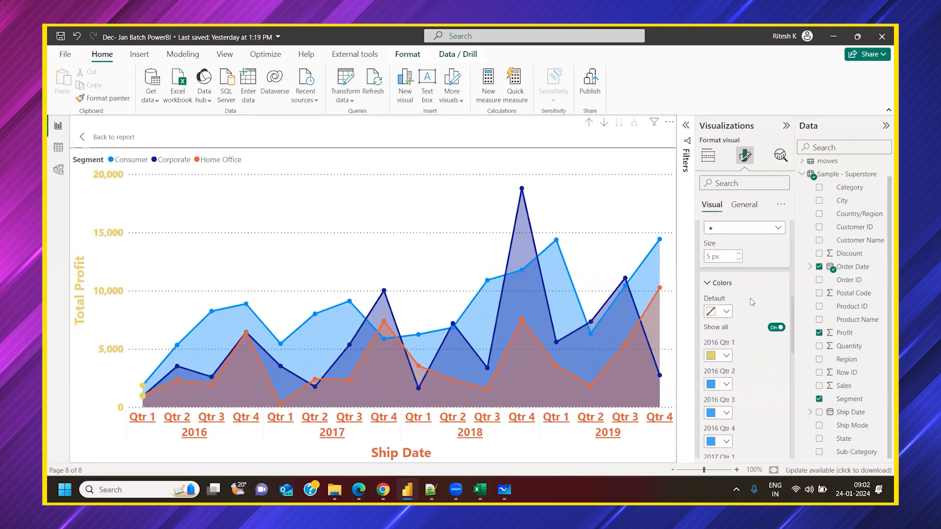
pyautogui.scroll(5, 752, 319)
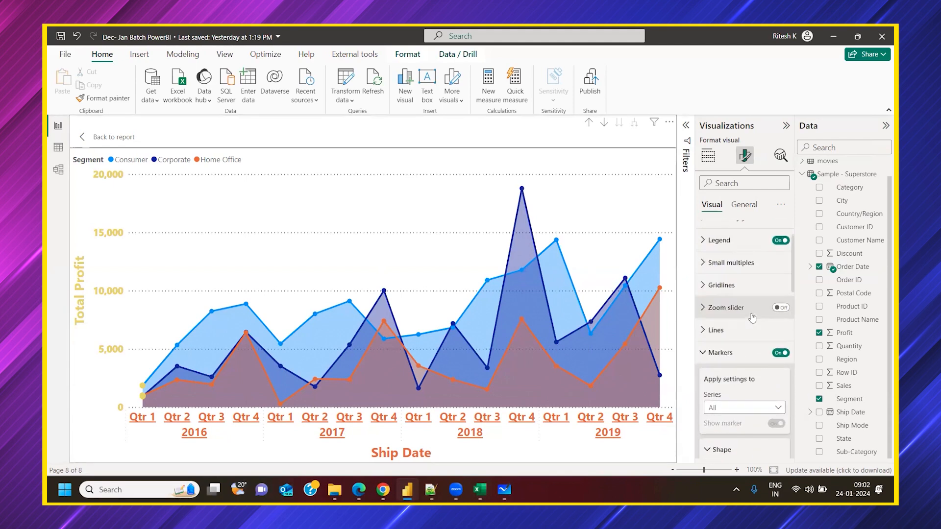
pyautogui.click(726, 389)
pyautogui.scroll(-3, 730, 388)
pyautogui.scroll(-5, 730, 389)
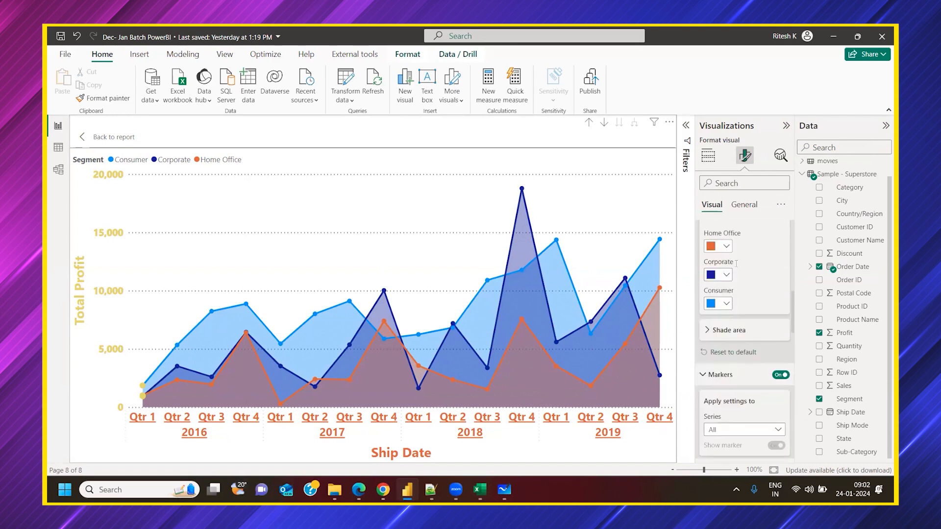
pyautogui.click(726, 246)
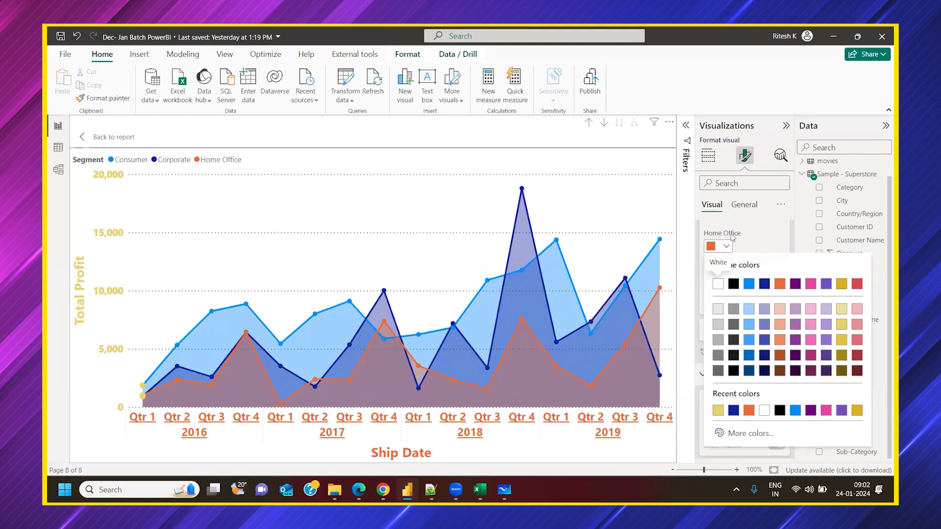
pyautogui.click(754, 251)
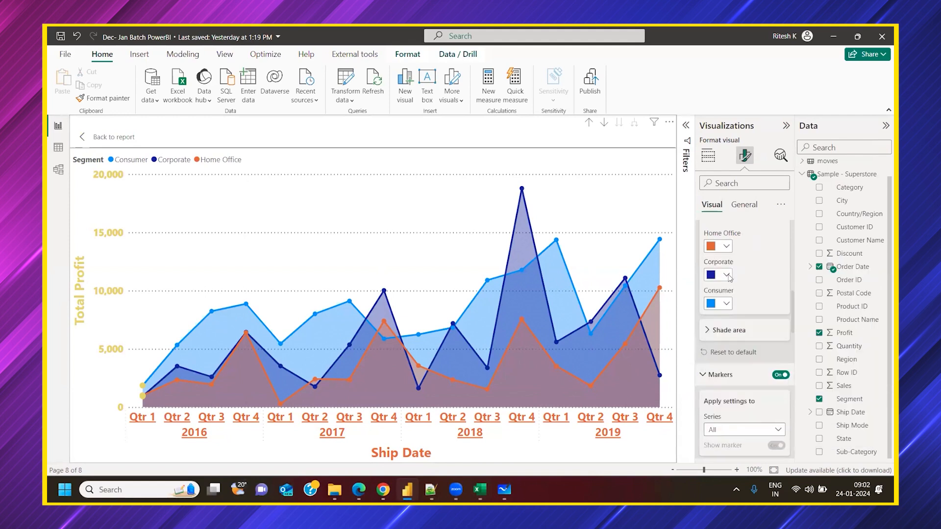
pyautogui.click(727, 275)
pyautogui.click(840, 142)
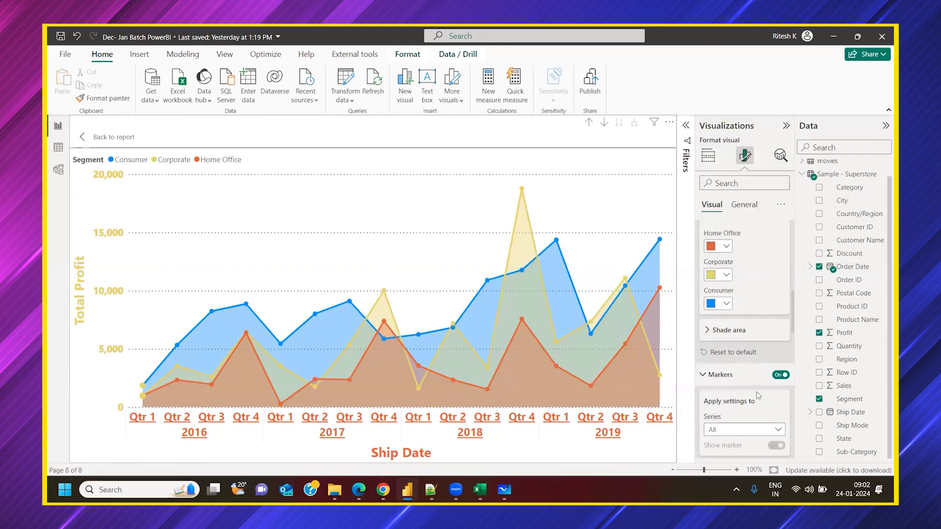
pyautogui.moveTo(518, 420)
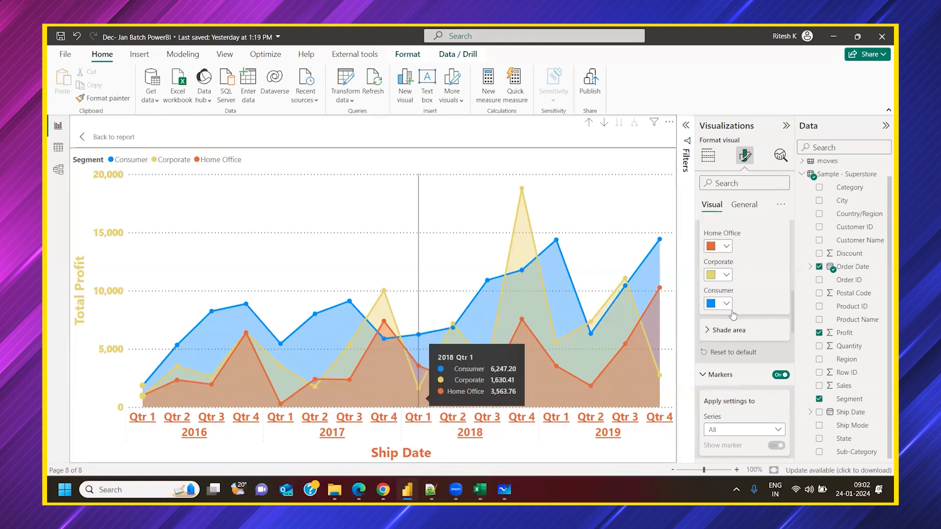
# Set the marker color for 2016 Qtr 1 to dark blue.
pyautogui.scroll(5, 719, 373)
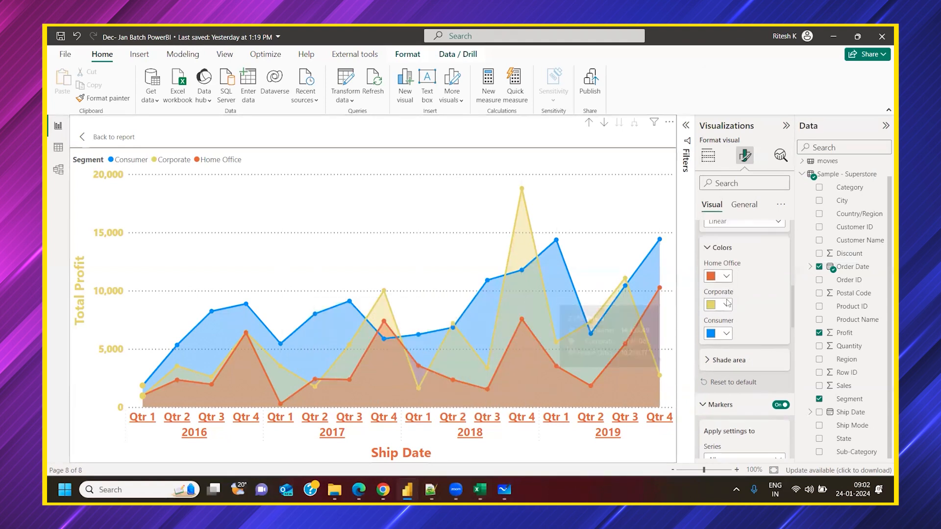
pyautogui.scroll(2, 735, 361)
pyautogui.click(725, 282)
pyautogui.scroll(-3, 736, 362)
pyautogui.scroll(-2, 735, 363)
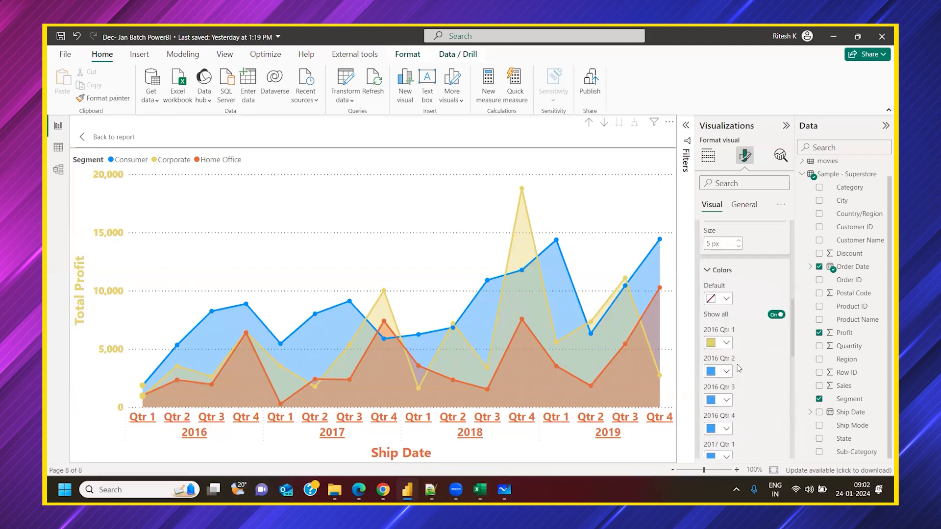
pyautogui.click(726, 342)
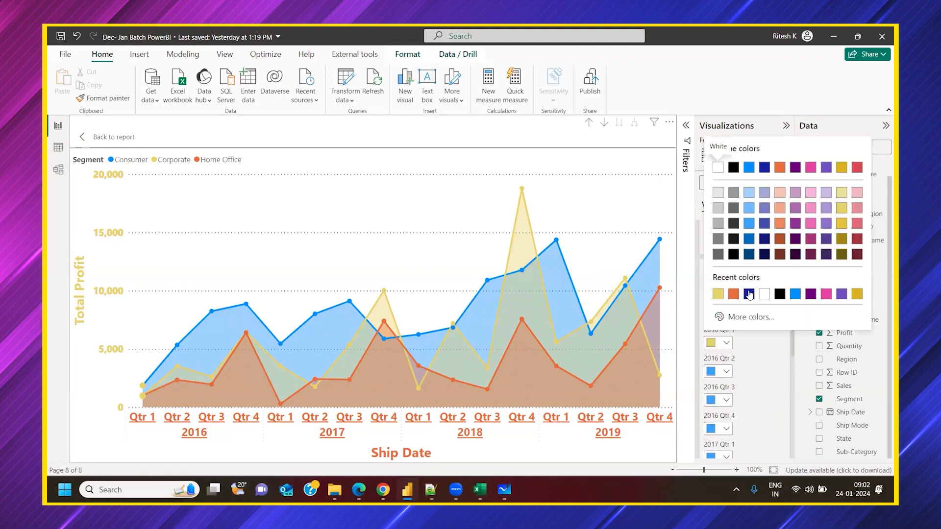
pyautogui.click(749, 294)
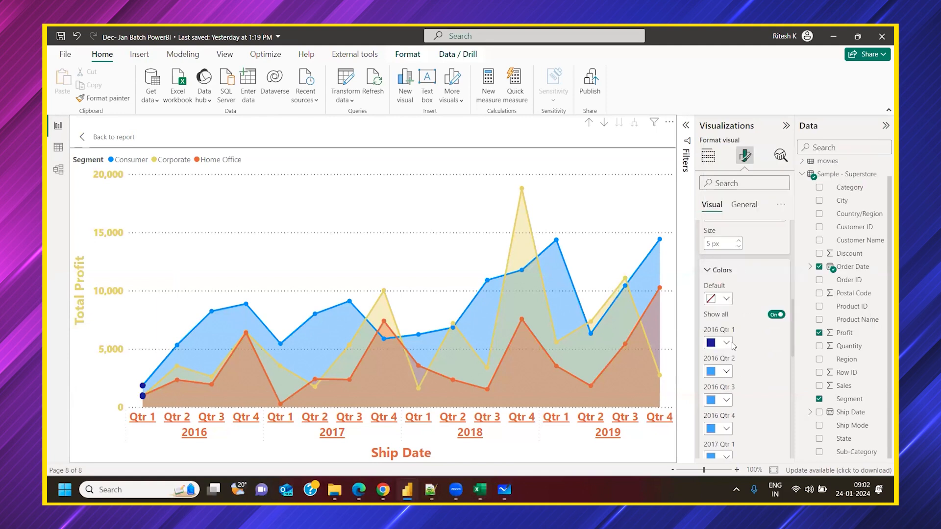
# Set the marker color for 2016 Qtr 2 to dark red (#6b2328) and for 2016 Qtr 3 to dark pink.
pyautogui.scroll(-2, 722, 339)
pyautogui.click(718, 338)
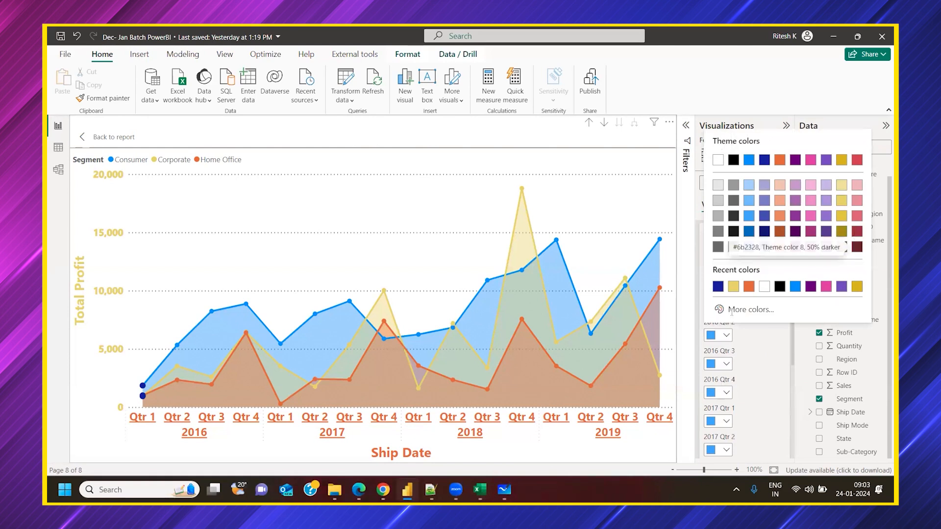
pyautogui.scroll(-1, 732, 292)
pyautogui.click(727, 292)
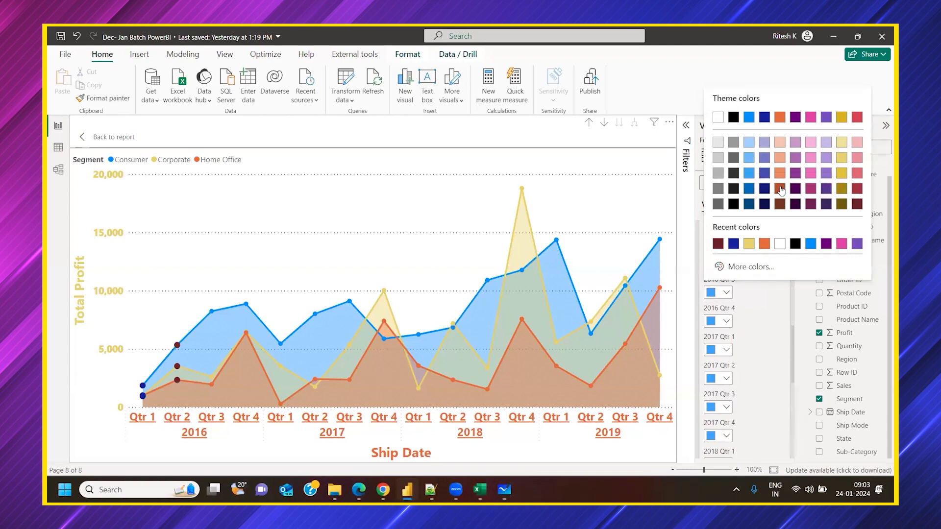
pyautogui.click(812, 189)
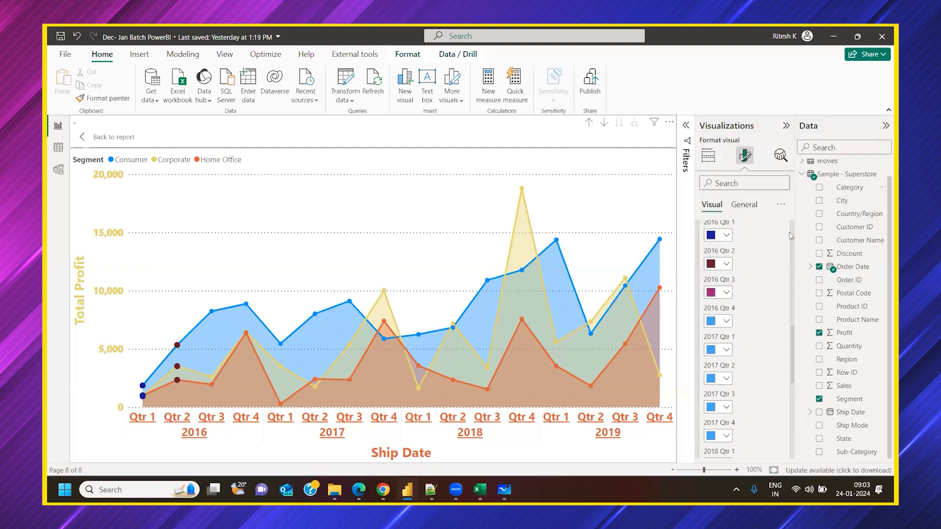
# Set the marker color for 2016 Qtr 4 to a custom green, #1DCC37.
pyautogui.click(725, 322)
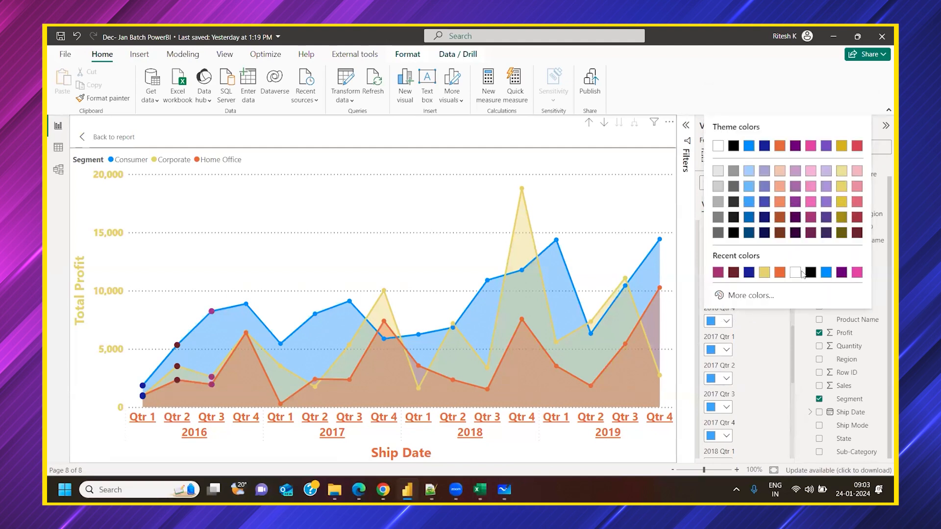
pyautogui.click(749, 296)
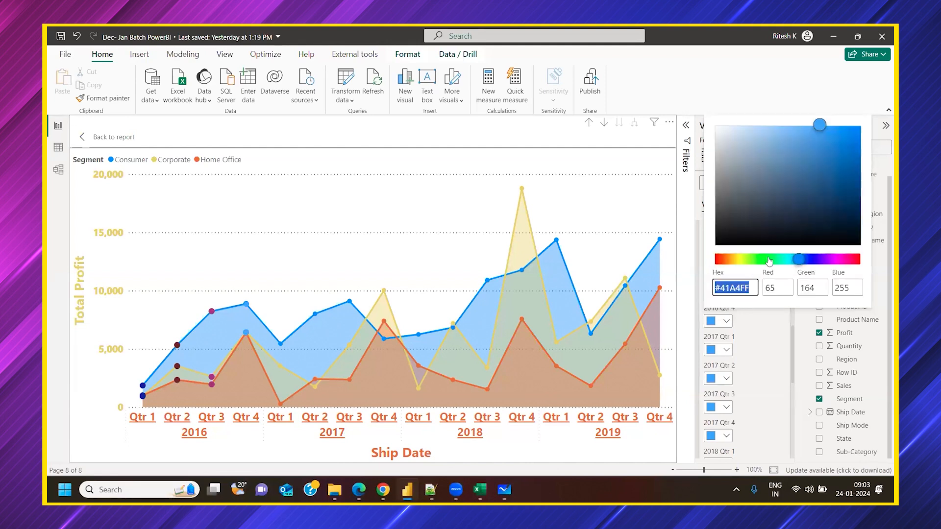
pyautogui.moveTo(790, 259); pyautogui.dragTo(766, 260)
pyautogui.click(836, 148)
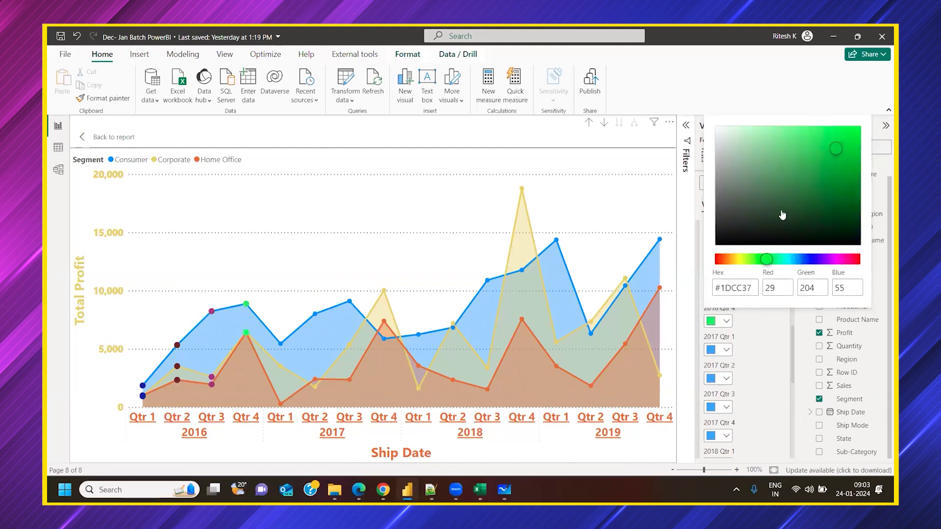
pyautogui.click(766, 371)
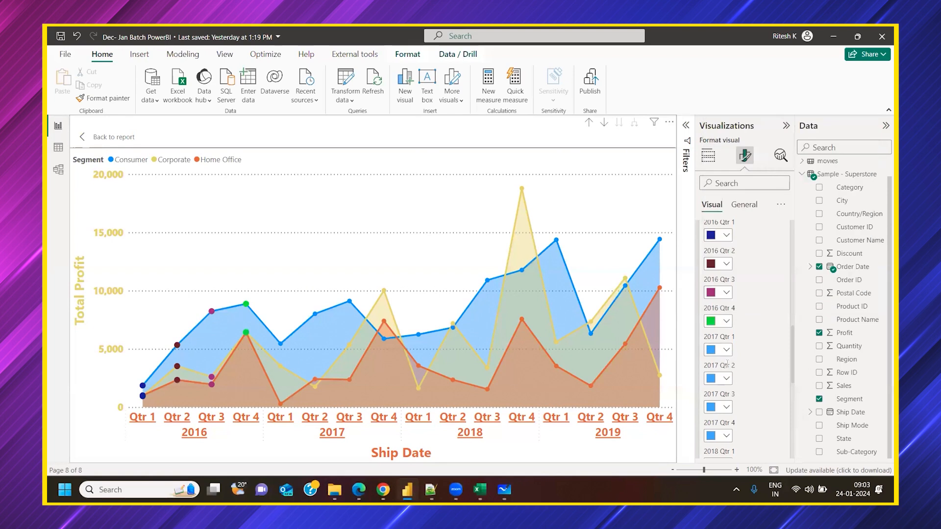
# Set the 2017 marker colors to dark blue for Qtr 1, dark red for Qtr 2, dark pink for Qtr 3 and green for Qtr 4.
pyautogui.click(722, 349)
pyautogui.click(763, 302)
pyautogui.click(710, 378)
pyautogui.click(763, 331)
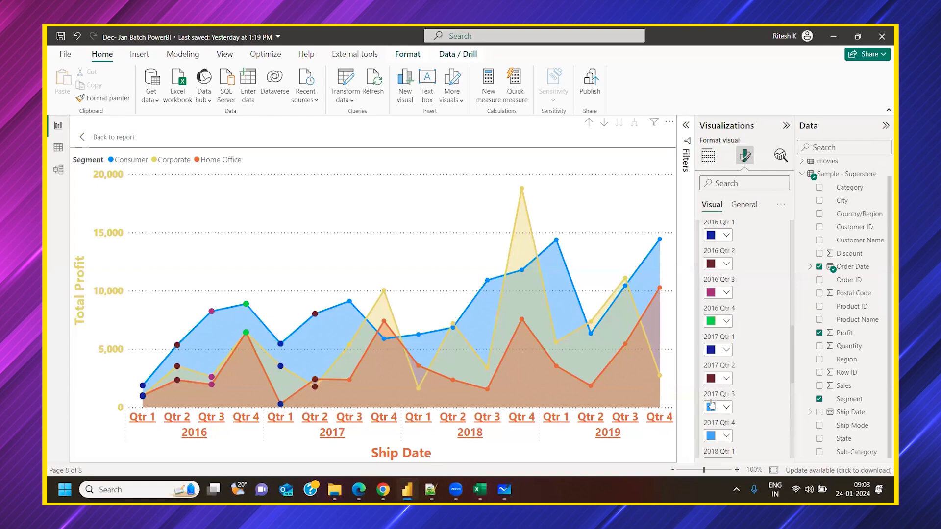
pyautogui.click(712, 406)
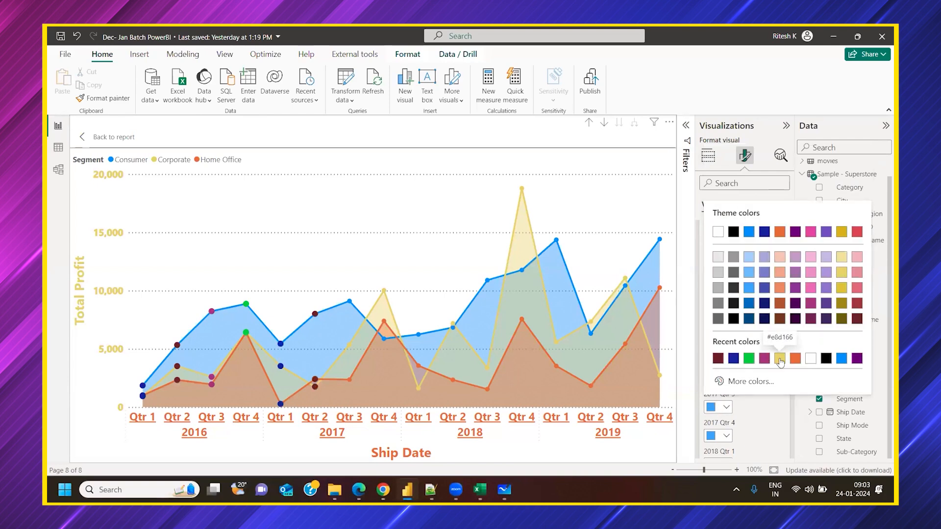
pyautogui.click(764, 358)
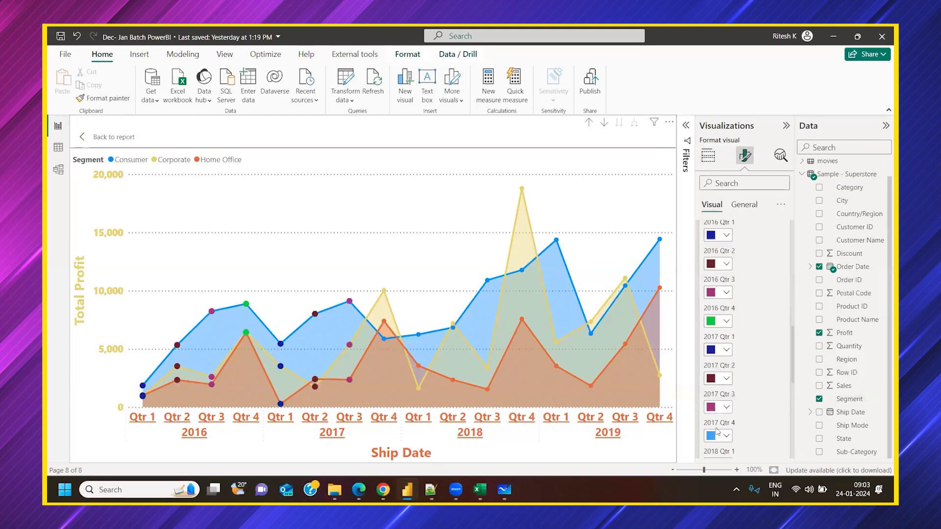
pyautogui.click(718, 434)
pyautogui.click(764, 387)
# Set the 2018 and 2019 marker colors to dark blue, dark red, dark pink and green for Qtr 1 through Qtr 4.
pyautogui.scroll(-5, 726, 325)
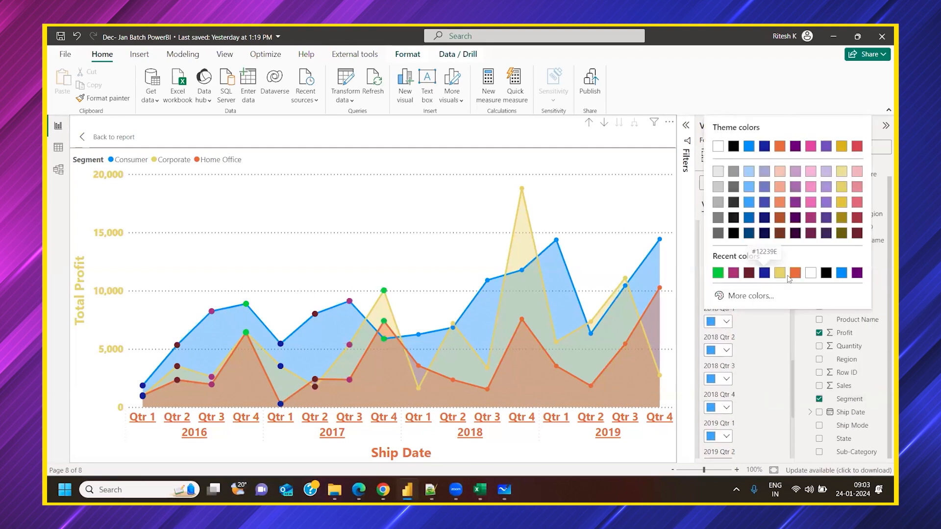
pyautogui.click(765, 273)
pyautogui.click(719, 352)
pyautogui.click(763, 303)
pyautogui.click(718, 380)
pyautogui.click(762, 332)
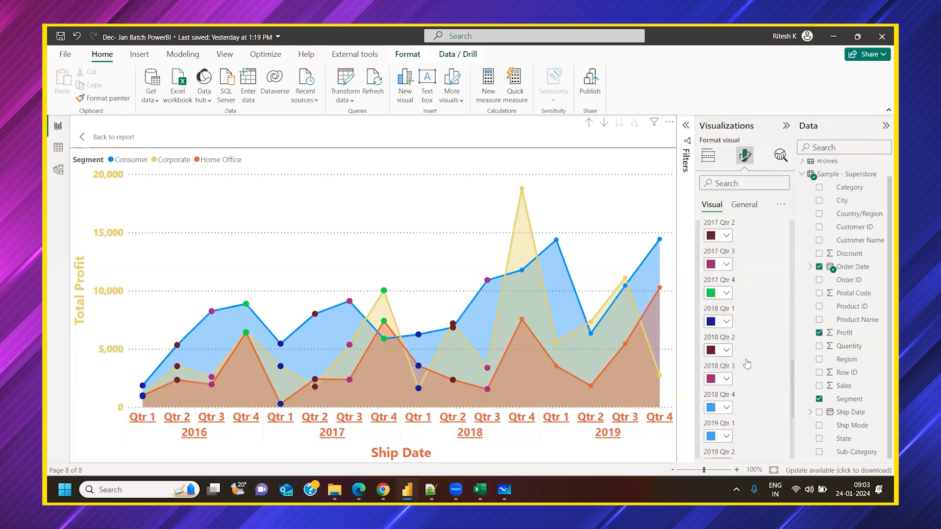
pyautogui.scroll(-3, 764, 365)
pyautogui.click(717, 295)
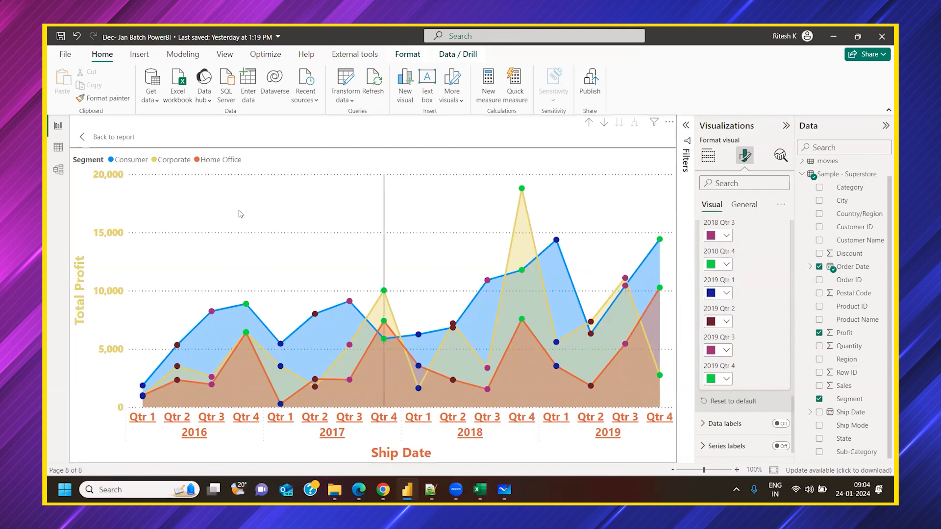
# Highlight the Home Office series, clear the highlight, and inspect the 2016 quarterly profit values of each segment on the chart.
pyautogui.moveTo(145, 392)
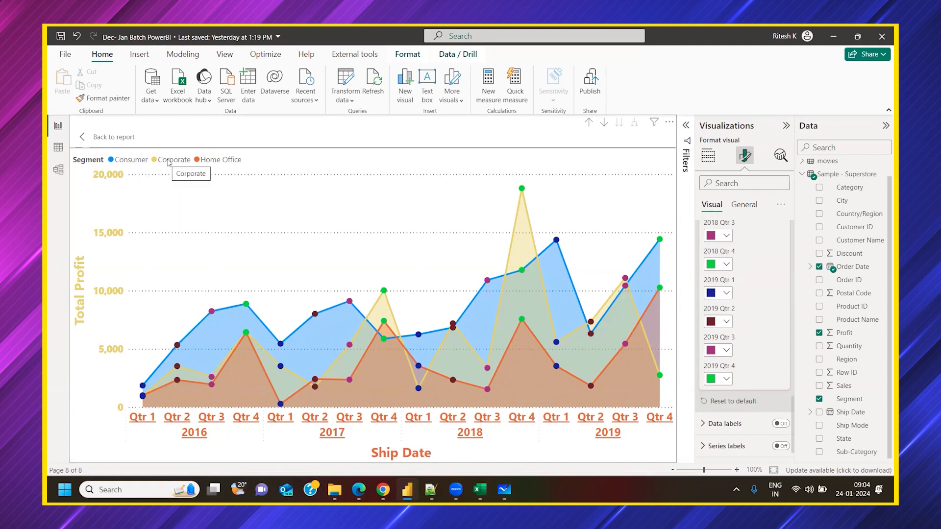
pyautogui.click(198, 161)
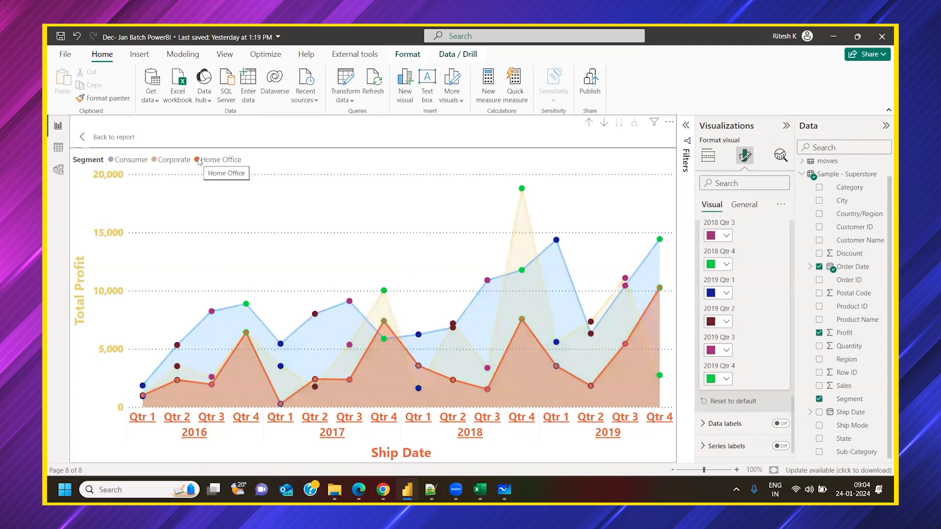
pyautogui.click(221, 230)
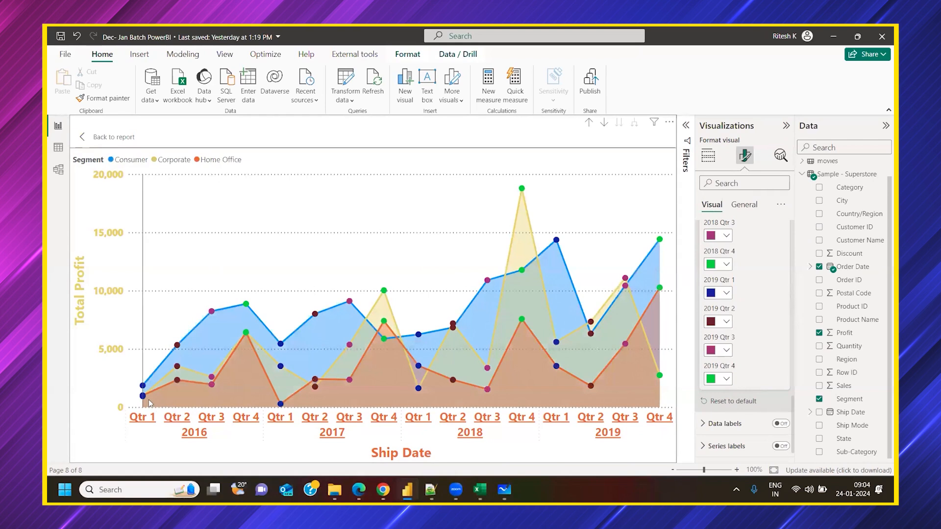
pyautogui.moveTo(183, 369)
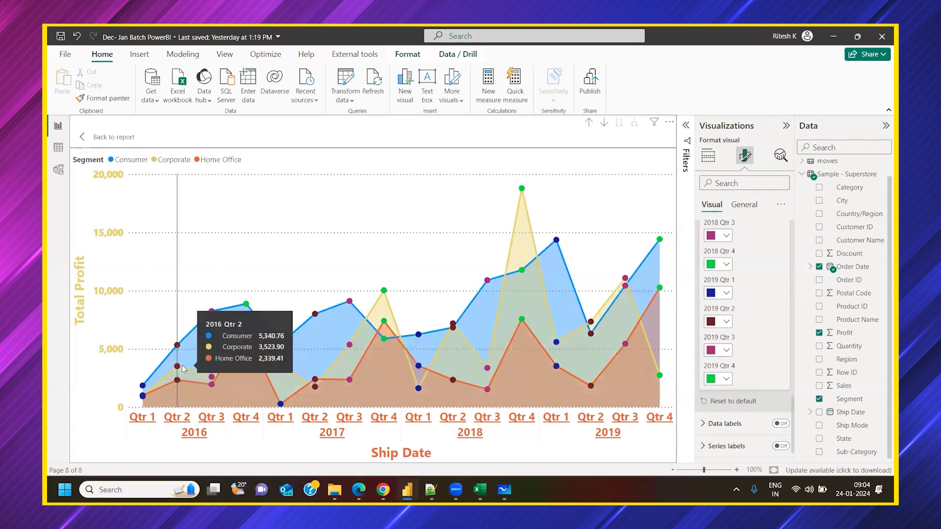
pyautogui.moveTo(205, 343)
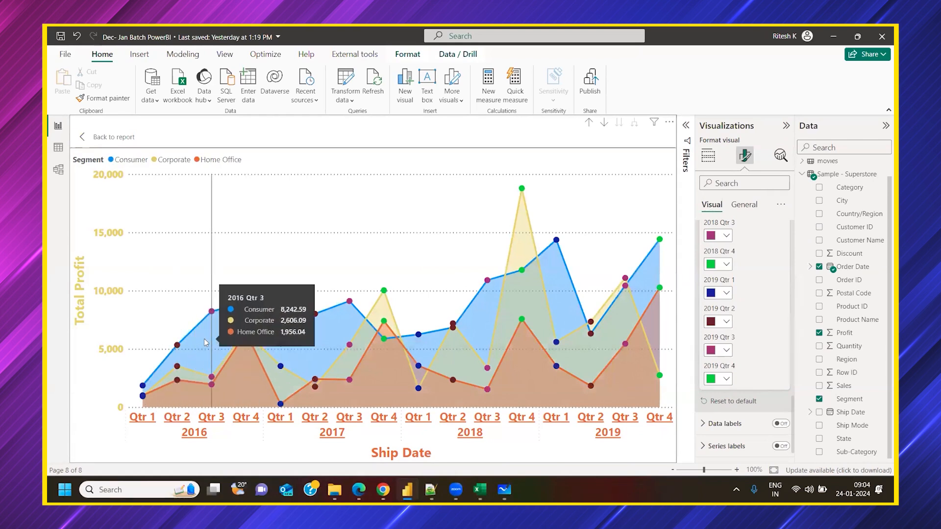
pyautogui.moveTo(253, 324)
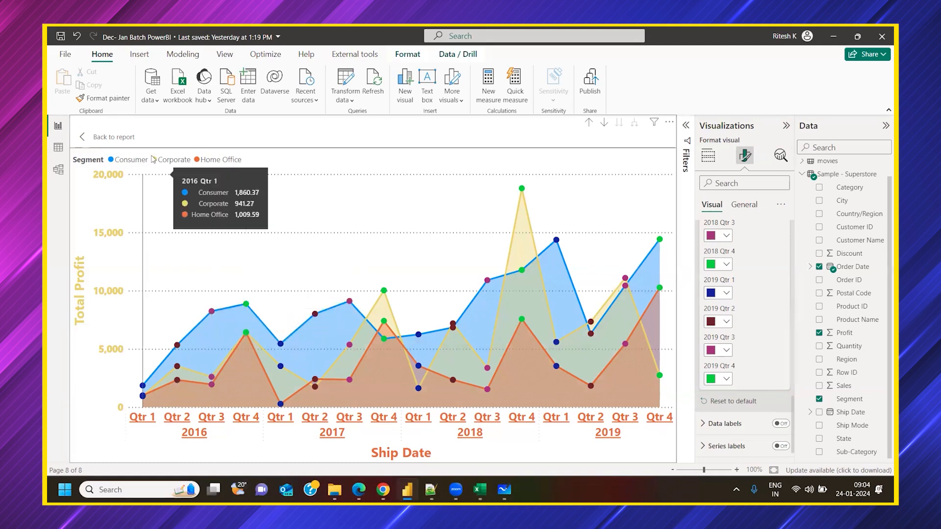
# Return to the report page and insert a blank text box below the area chart.
pyautogui.click(118, 142)
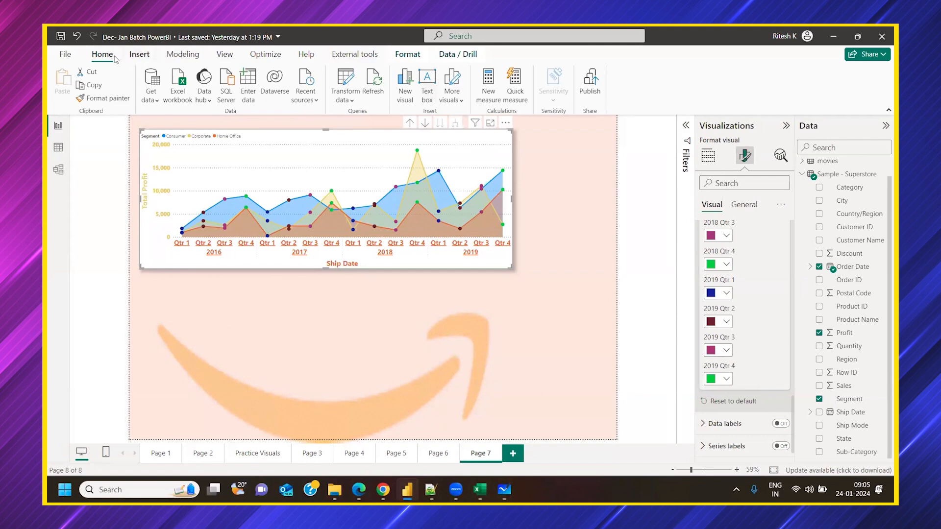
pyautogui.click(142, 56)
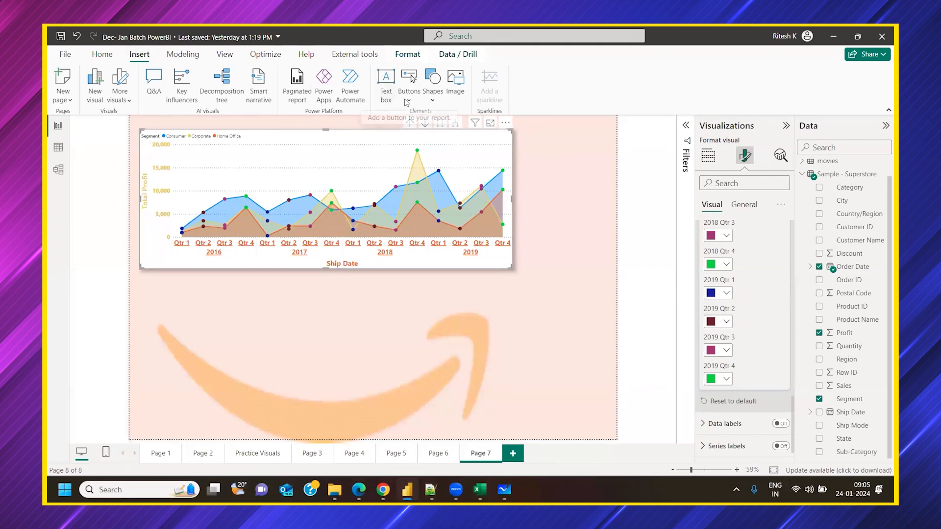
pyautogui.click(433, 101)
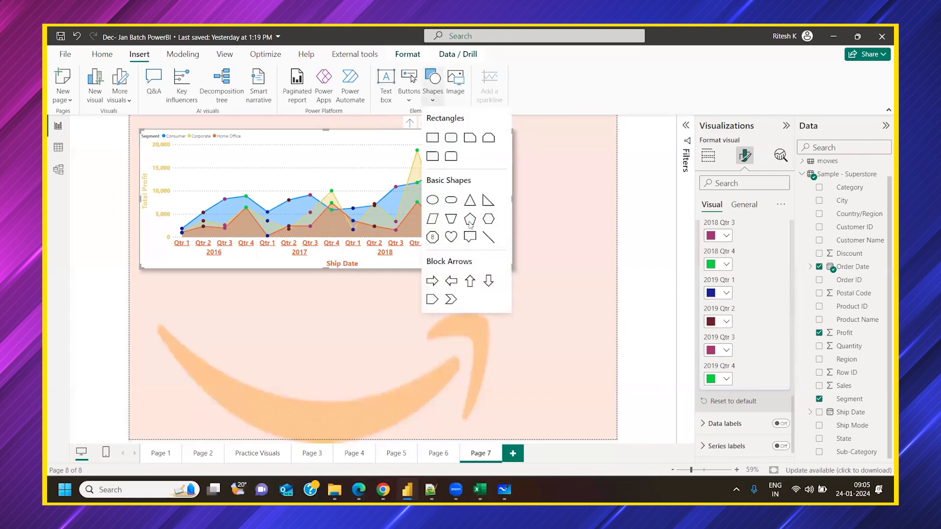
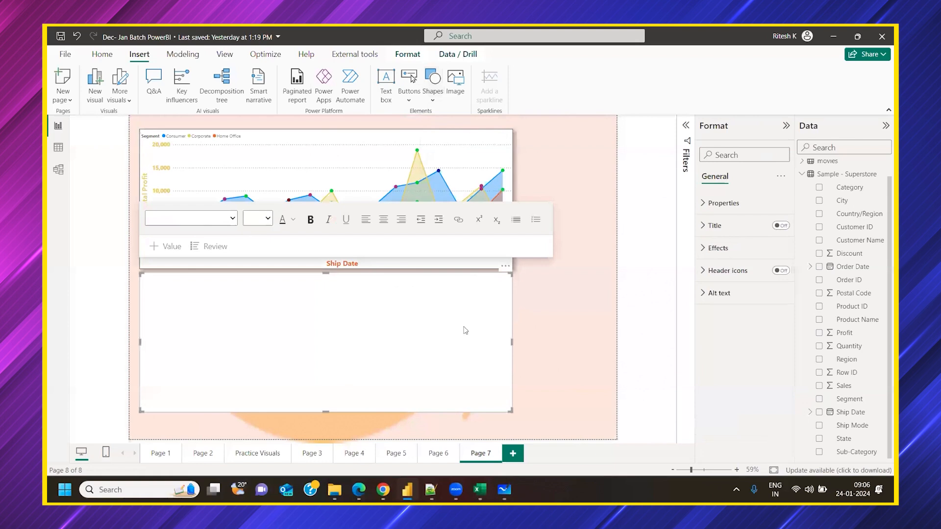
pyautogui.click(535, 324)
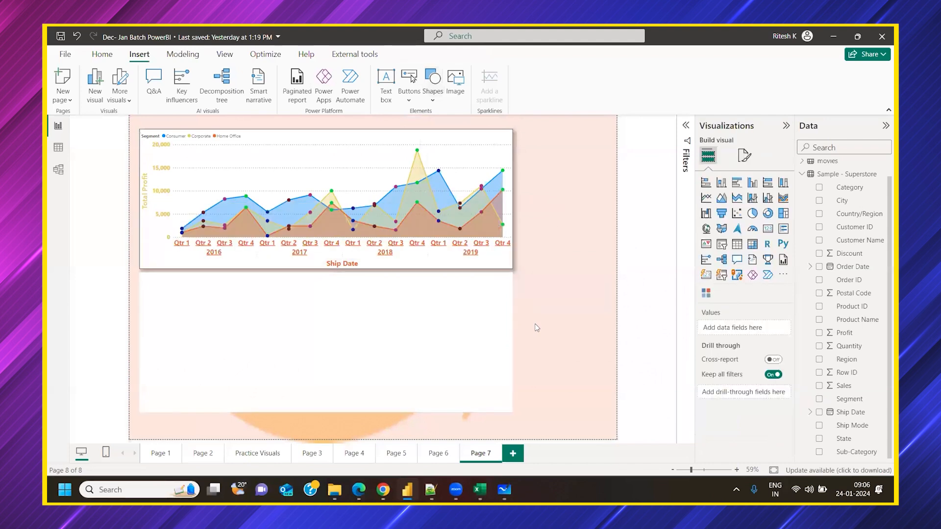
# Shrink the text box below the chart in both height and width.
pyautogui.click(488, 143)
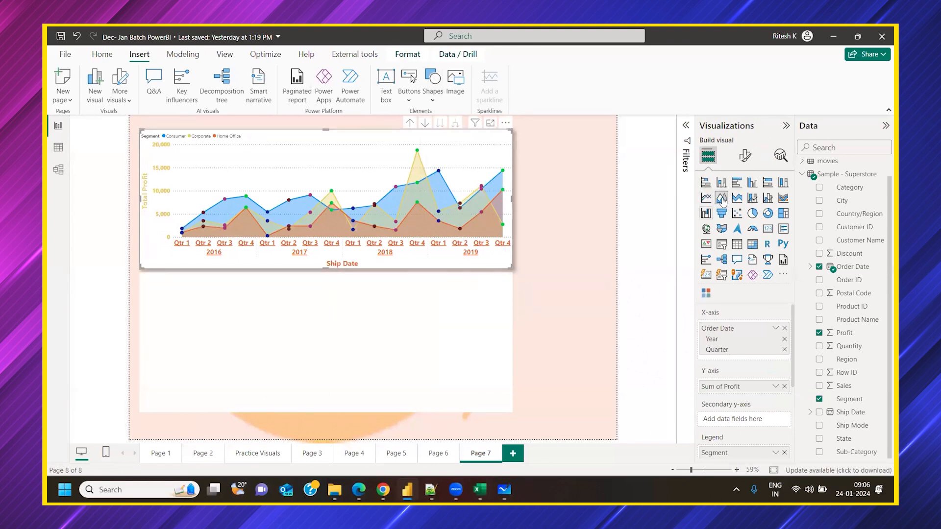
pyautogui.click(476, 286)
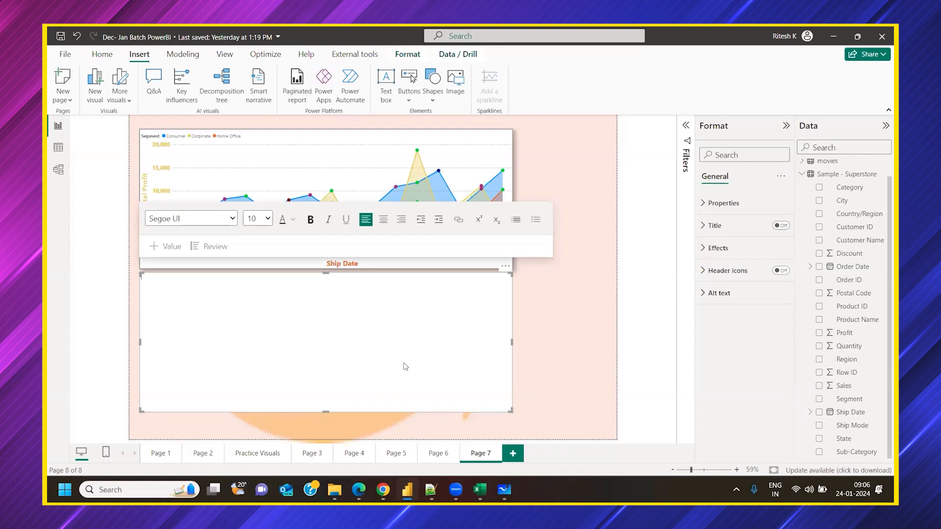
pyautogui.moveTo(326, 412); pyautogui.dragTo(355, 315)
pyautogui.moveTo(513, 296); pyautogui.dragTo(365, 298)
# Enter QTR 1, QTR 2, QTR 3 and QTR 4 on separate lines in the text box.
pyautogui.write('qte')
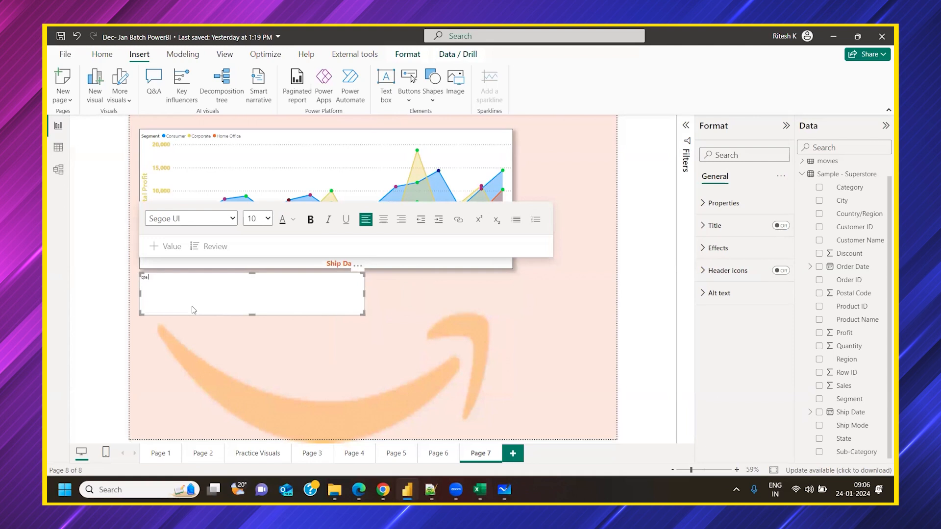
pyautogui.press('BackSpace')
pyautogui.press('BackSpace')
pyautogui.write('TR 1')
pyautogui.press('Return')
pyautogui.write('QTR 2 QTR 3')
pyautogui.press('Return')
pyautogui.write('QT')
# Format the four quarter lines in Segoe (Bold) at size 14 and extend each with "is in this shade".
pyautogui.moveTo(155, 295); pyautogui.dragTo(142, 276)
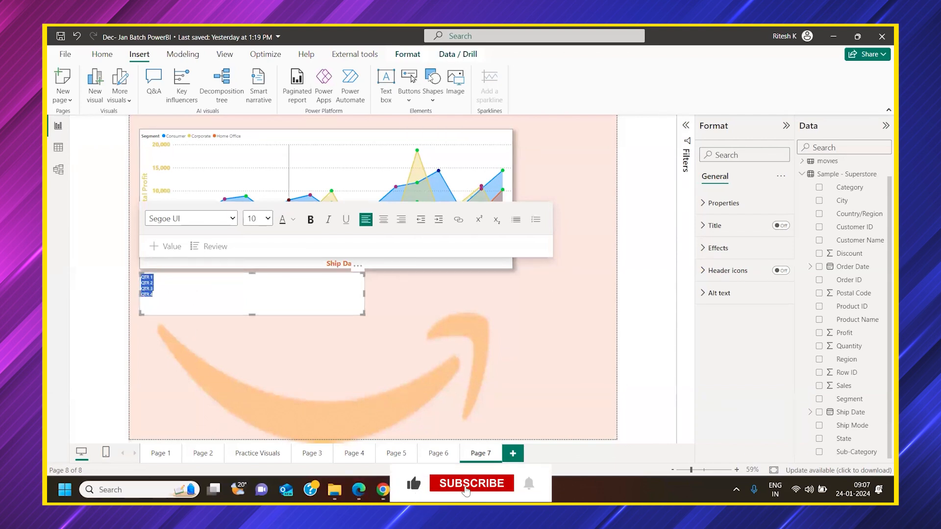
pyautogui.click(259, 219)
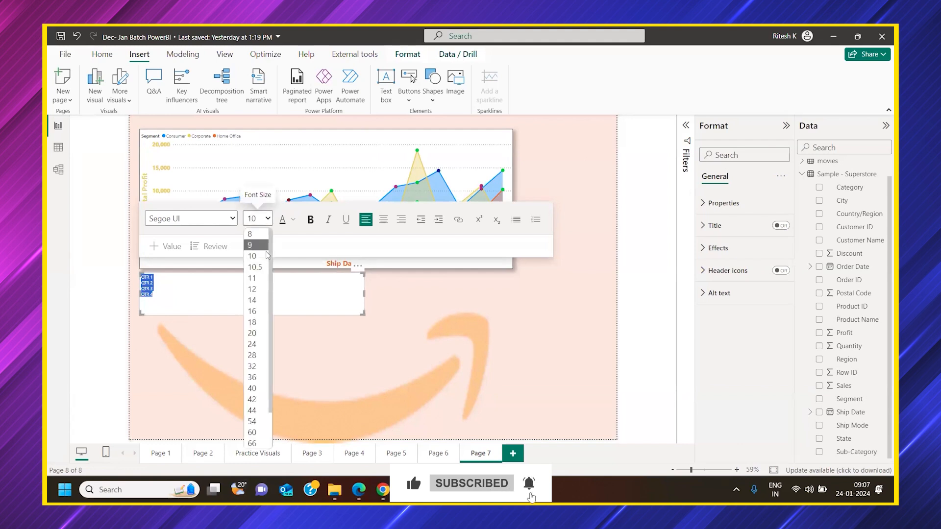
pyautogui.click(230, 218)
pyautogui.scroll(-2, 175, 374)
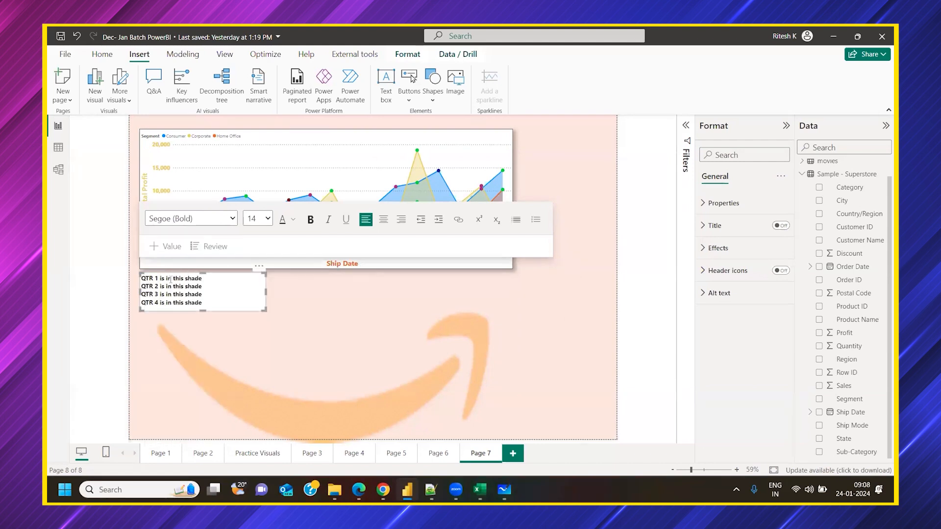
# Insert the word "marker" after the quarter number in each line and remove the extra spaces.
pyautogui.write('marker')
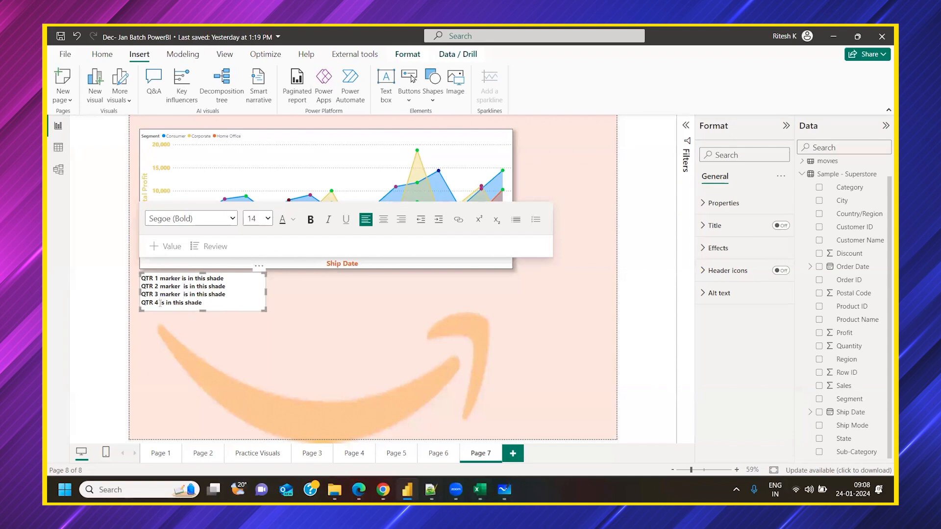
pyautogui.write('marker')
pyautogui.press('Delete')
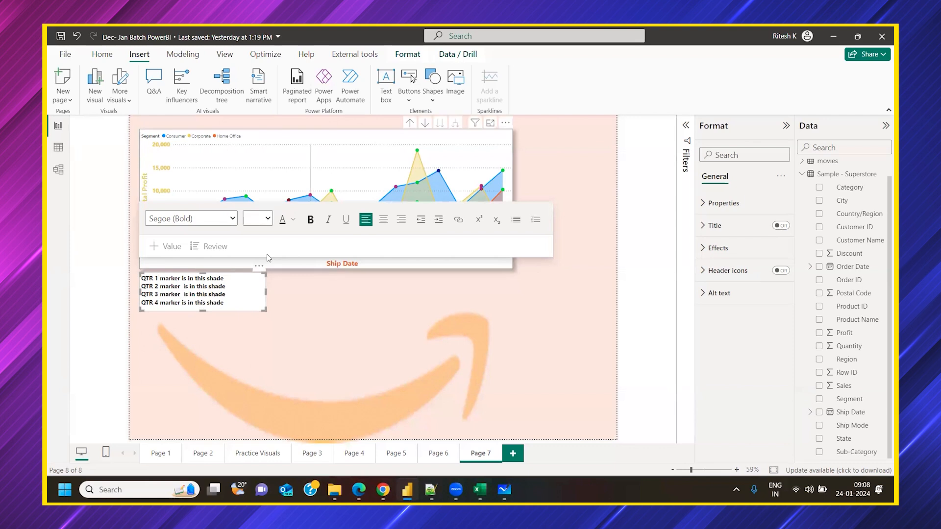
pyautogui.click(184, 296)
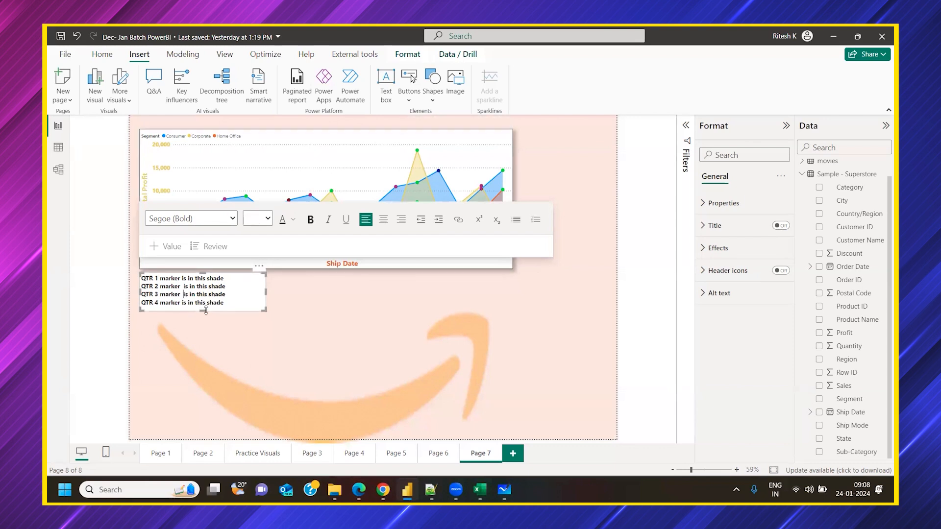
pyautogui.press('Delete')
pyautogui.press('BackSpace')
# Narrow the text box to fit its text and move it beside the chart's upper right corner.
pyautogui.moveTo(266, 291); pyautogui.dragTo(231, 291)
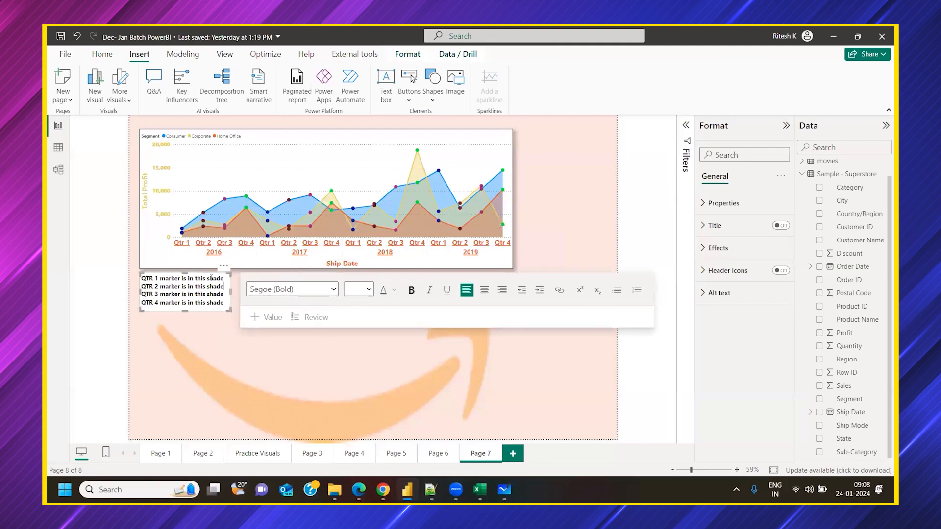
pyautogui.moveTo(196, 277)
pyautogui.mouseDown()
pyautogui.moveTo(233, 245)
pyautogui.moveTo(374, 182)
pyautogui.moveTo(381, 139)
pyautogui.moveTo(359, 138)
pyautogui.moveTo(479, 130)
pyautogui.moveTo(362, 132)
pyautogui.moveTo(570, 131)
pyautogui.mouseUp()
pyautogui.click(567, 194)
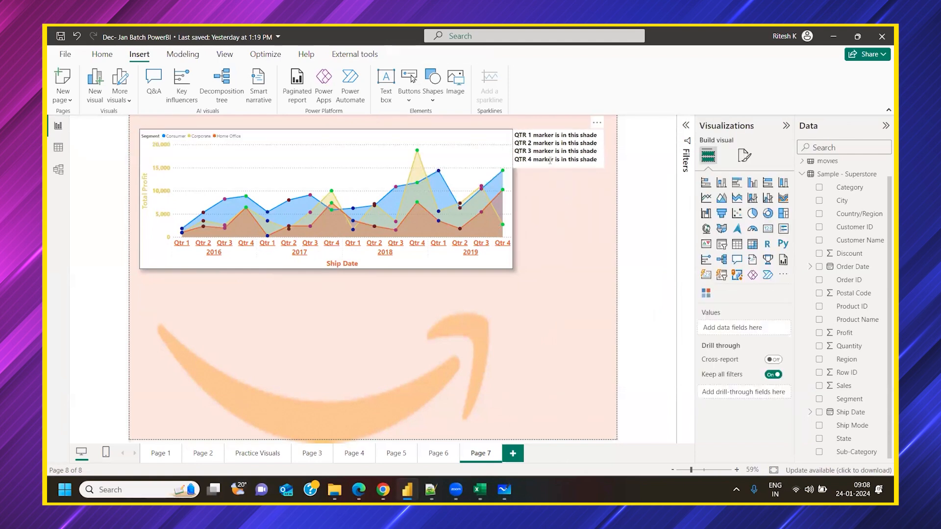
# Turn on the visual border and the shadow for the text box holding the quarter notes.
pyautogui.click(595, 166)
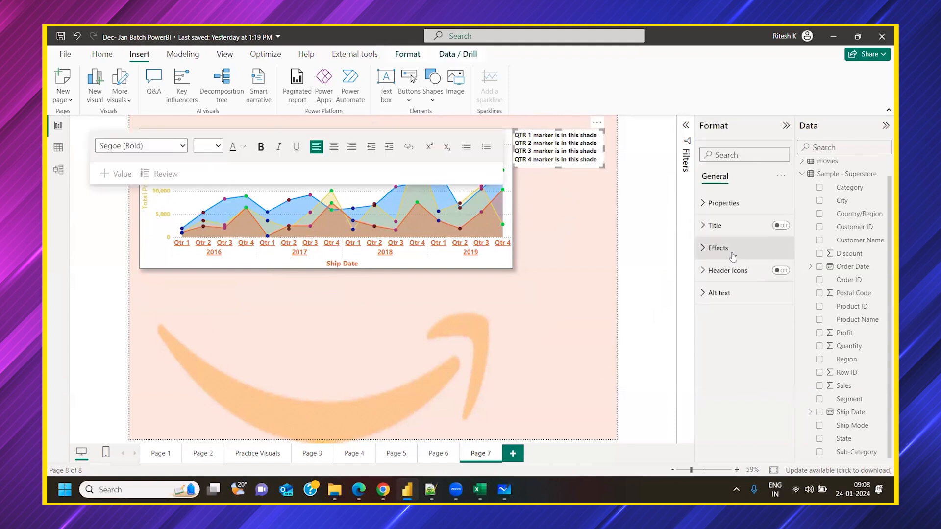
pyautogui.click(734, 247)
pyautogui.click(772, 274)
pyautogui.click(776, 354)
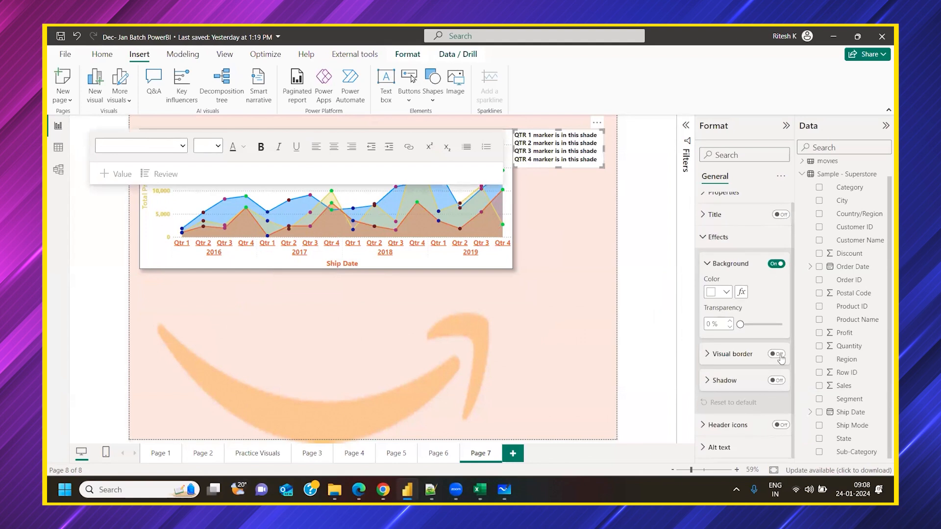
pyautogui.click(592, 281)
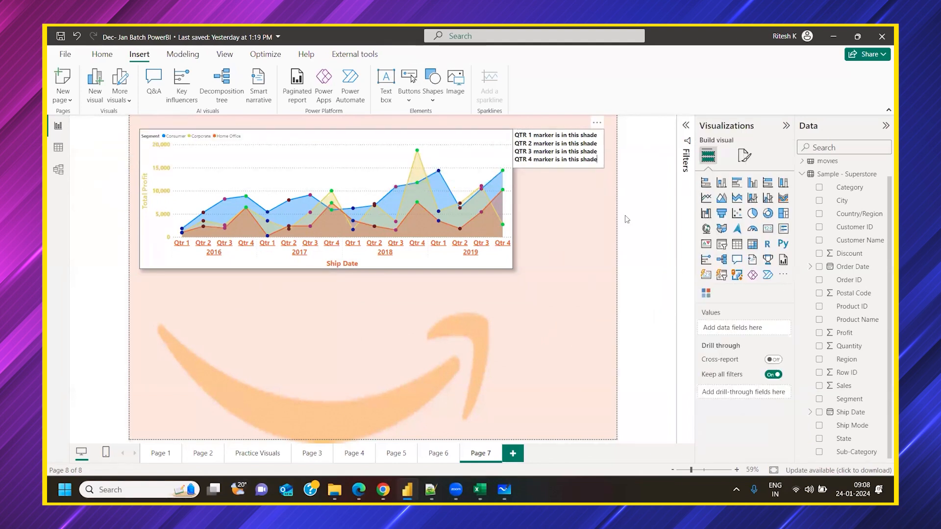
pyautogui.click(559, 152)
pyautogui.click(718, 248)
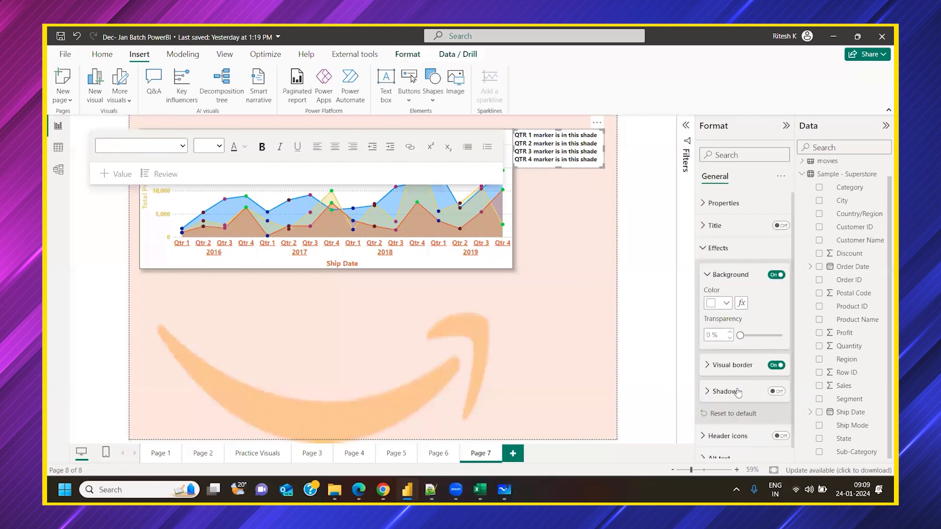
pyautogui.click(776, 392)
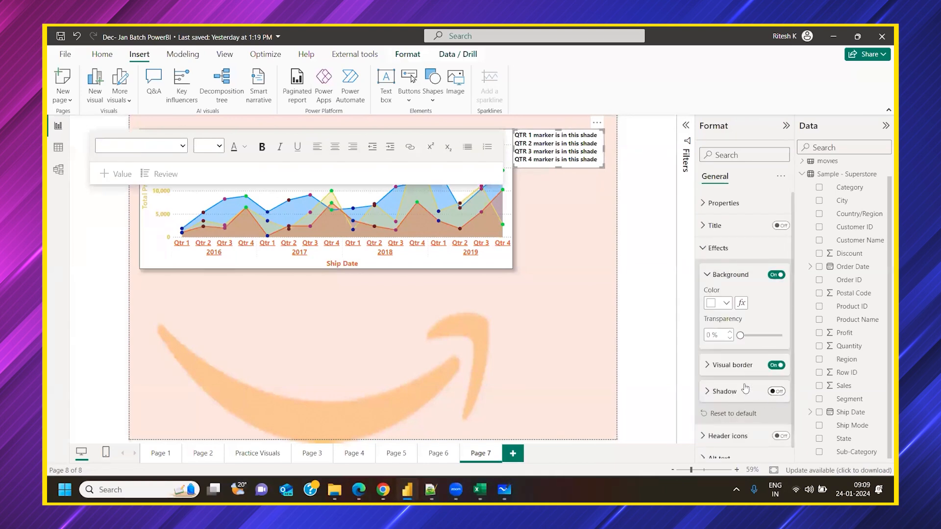
pyautogui.click(576, 281)
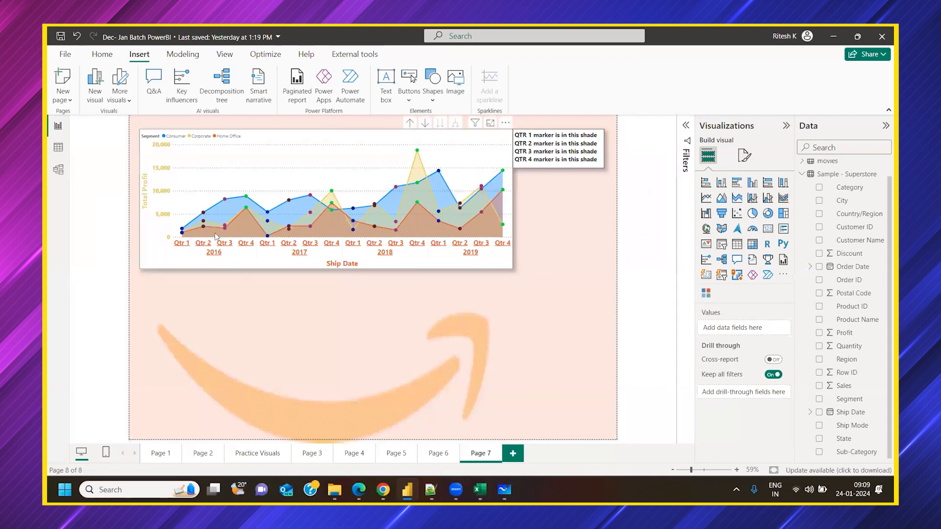
# Look up the hex color code of the area chart's 2016 Qtr 1 marker.
pyautogui.moveTo(183, 234)
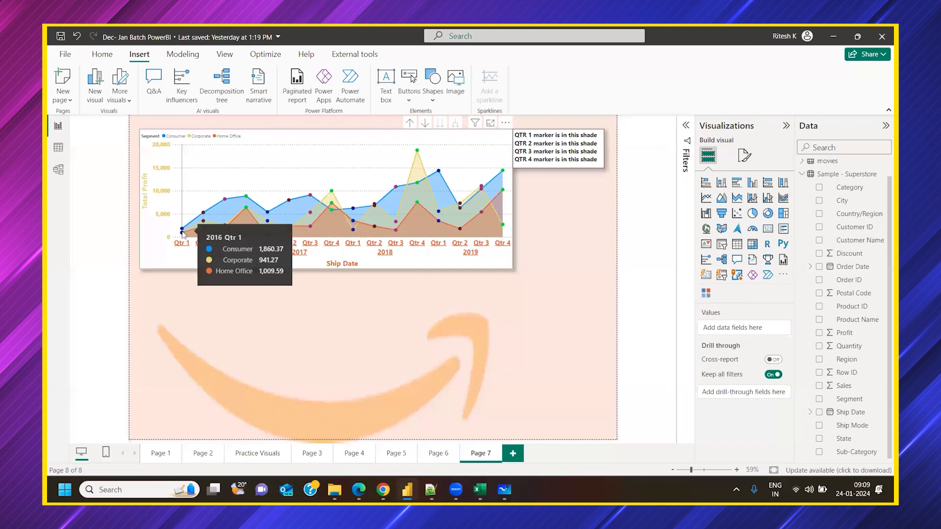
pyautogui.click(264, 148)
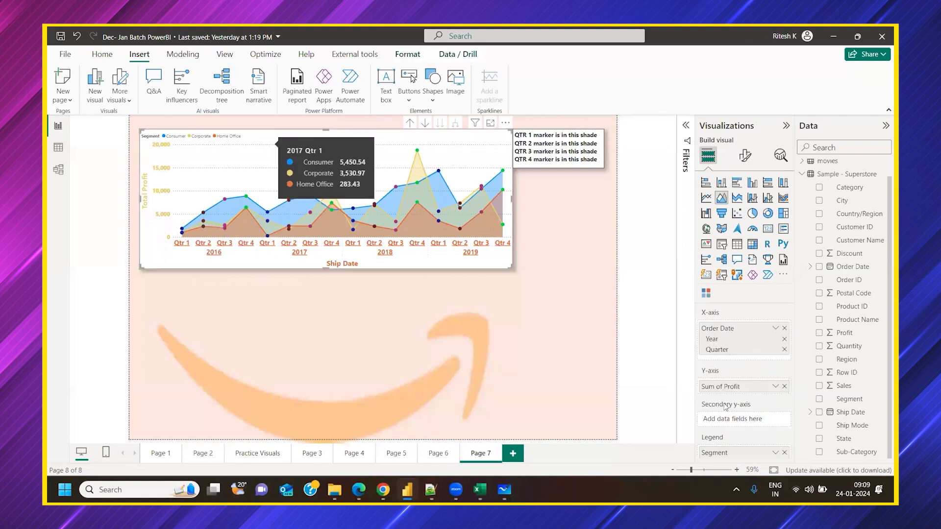
pyautogui.click(745, 155)
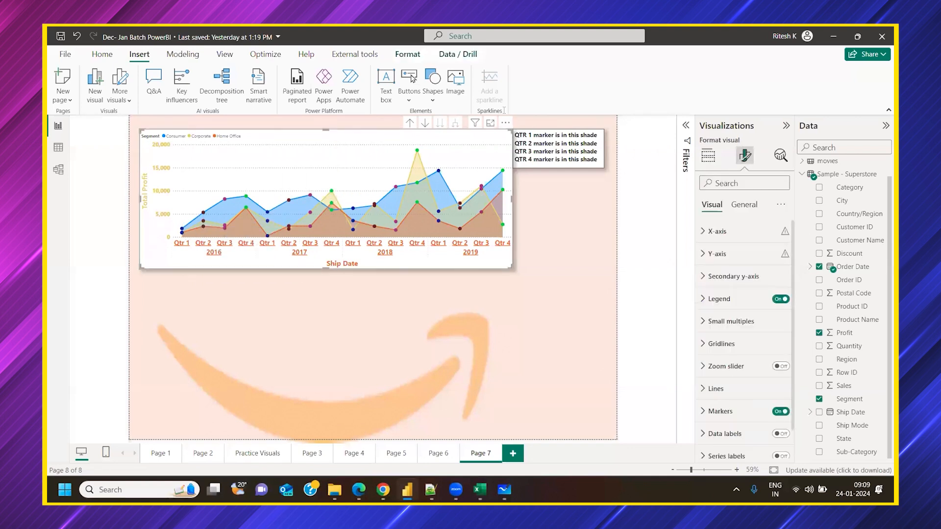
pyautogui.click(729, 405)
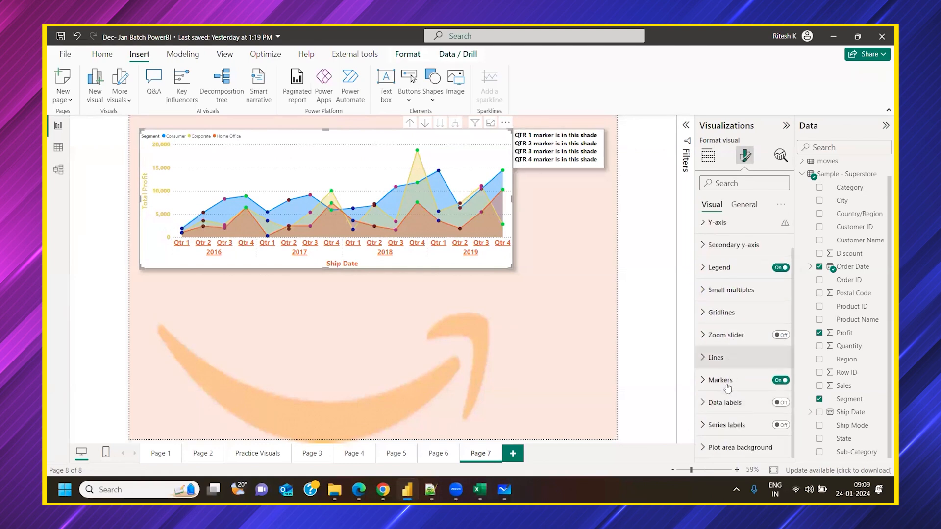
pyautogui.scroll(-4, 728, 392)
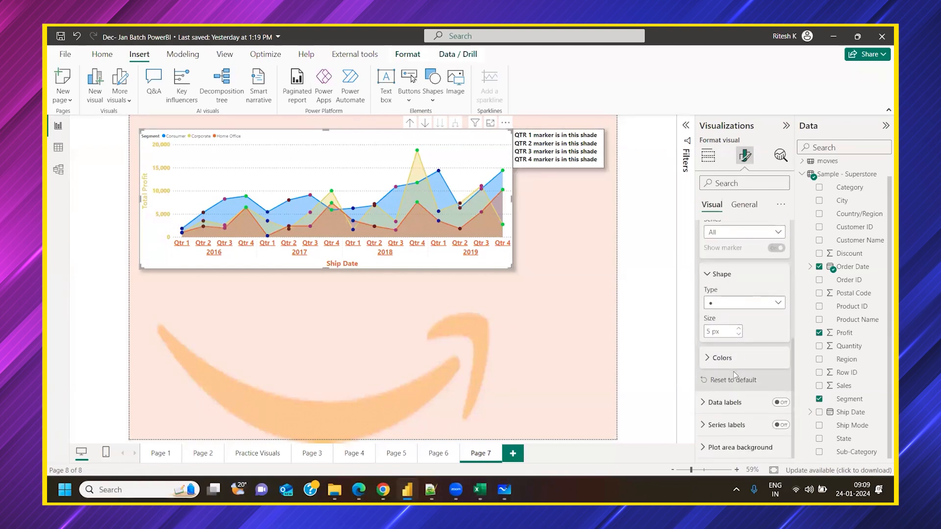
pyautogui.click(722, 395)
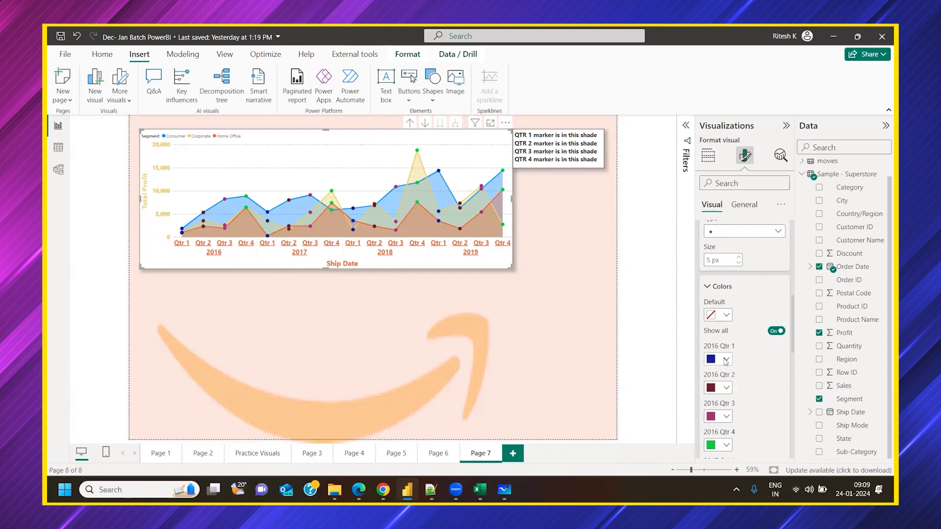
pyautogui.click(724, 362)
pyautogui.click(746, 334)
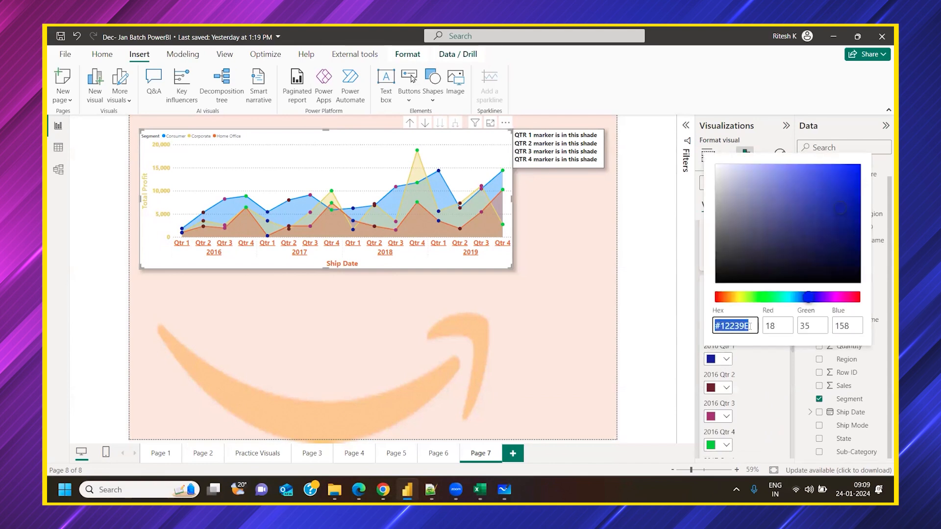
# Color the QTR 1 line of the text box in the dark blue Qtr 1 marker shade and make it bold.
pyautogui.click(602, 136)
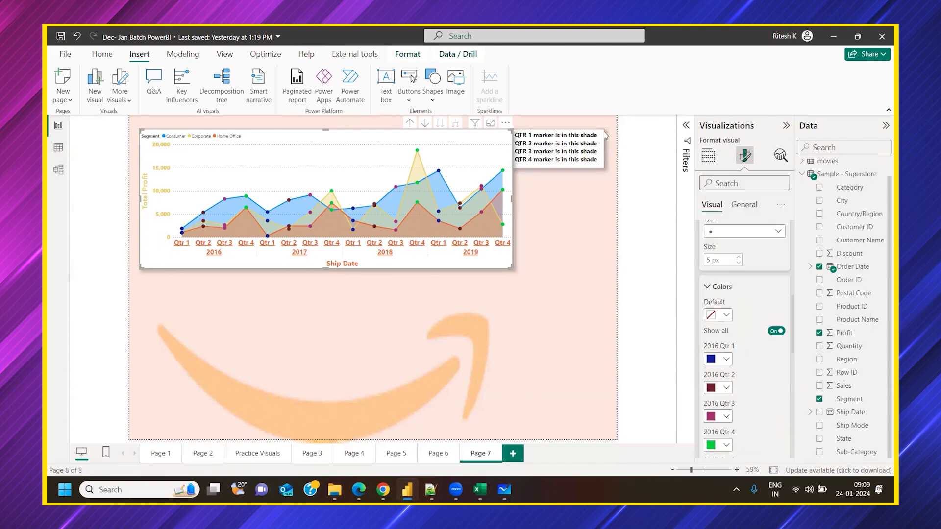
pyautogui.moveTo(598, 135); pyautogui.dragTo(522, 136)
pyautogui.click(596, 135)
pyautogui.moveTo(597, 135); pyautogui.dragTo(515, 135)
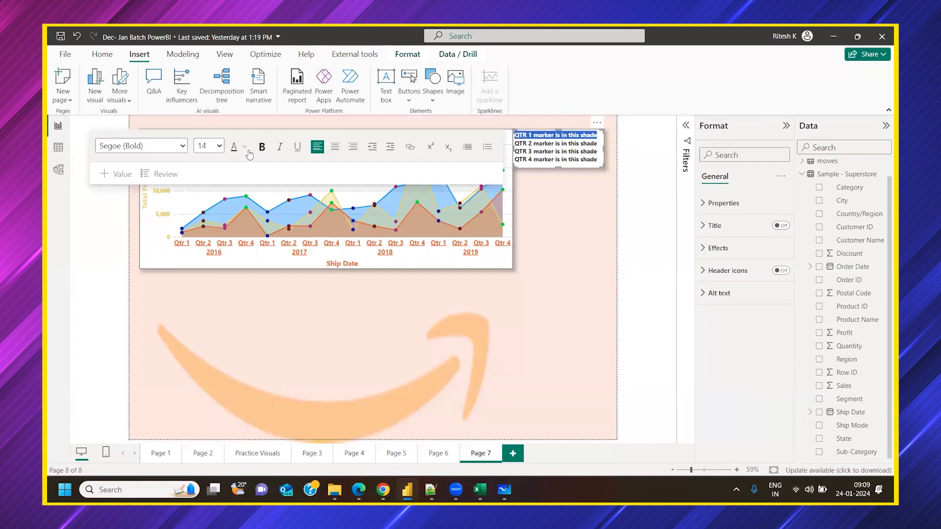
pyautogui.click(245, 147)
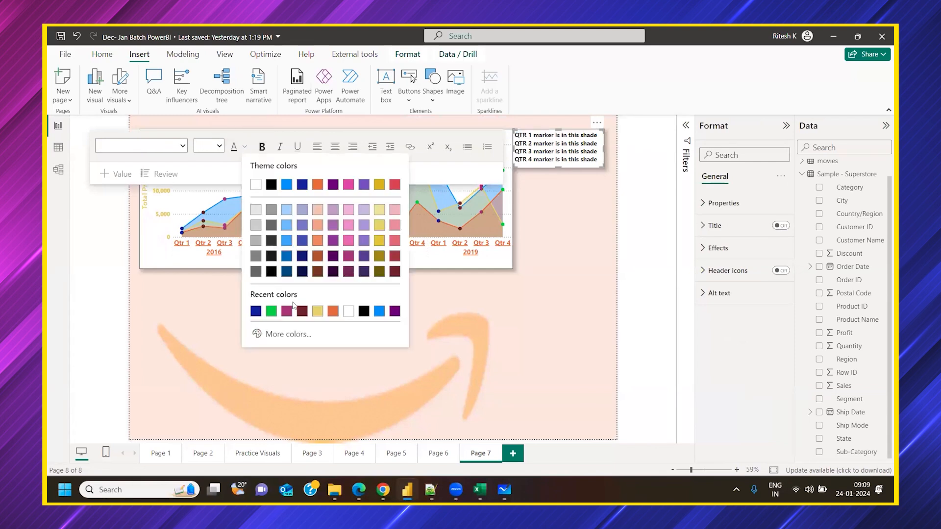
pyautogui.click(258, 311)
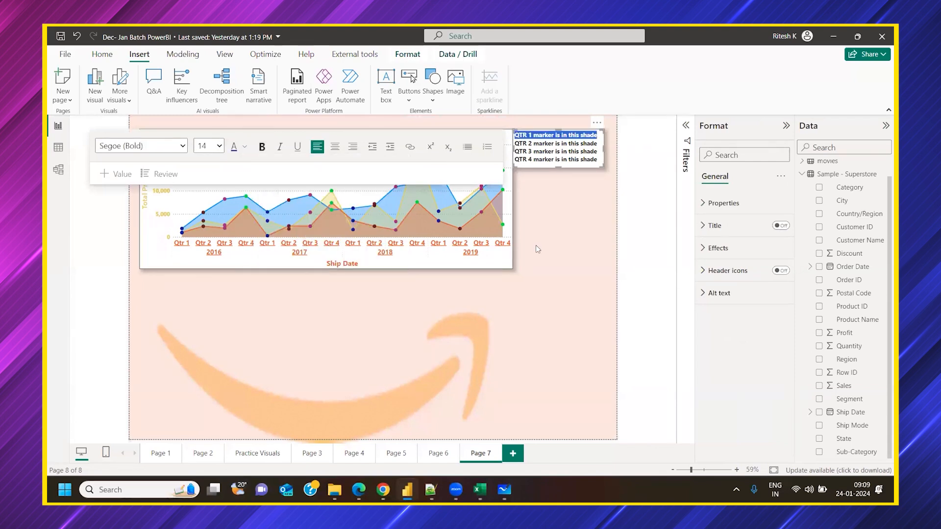
pyautogui.click(536, 245)
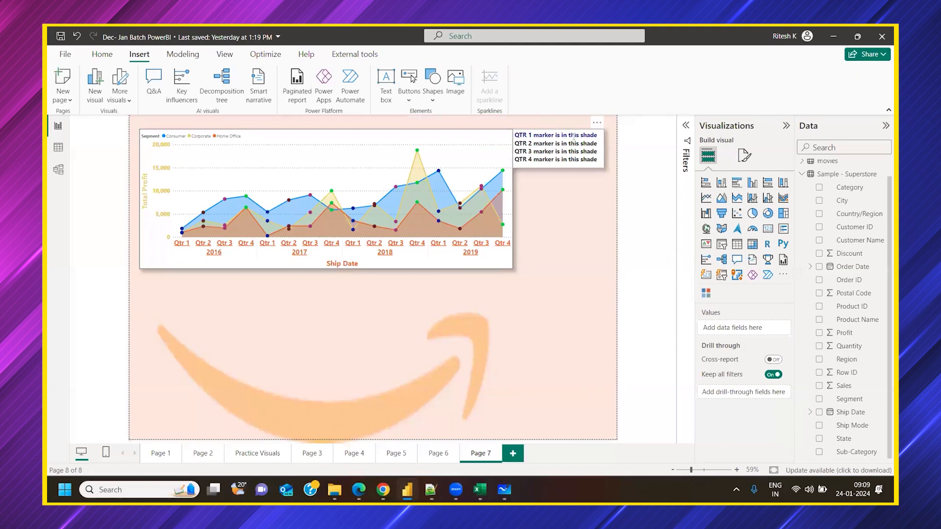
pyautogui.moveTo(599, 135); pyautogui.dragTo(515, 136)
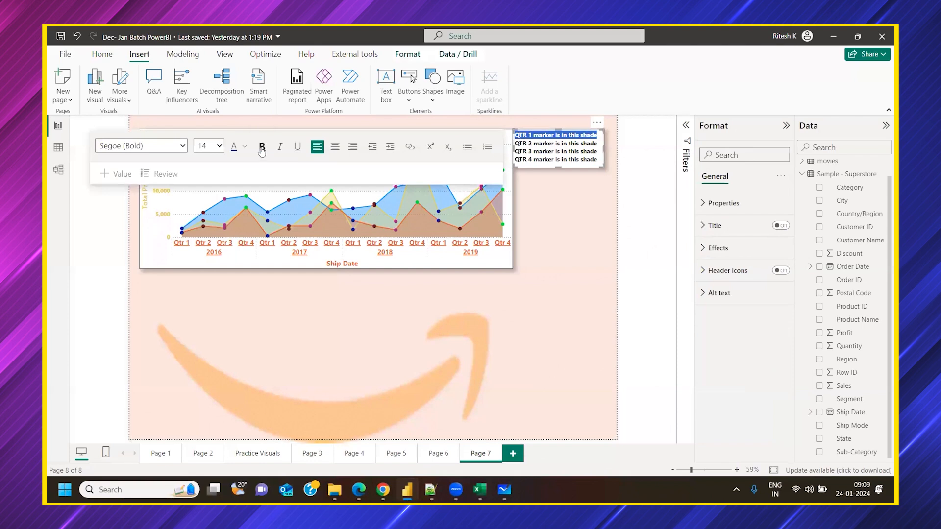
pyautogui.click(563, 210)
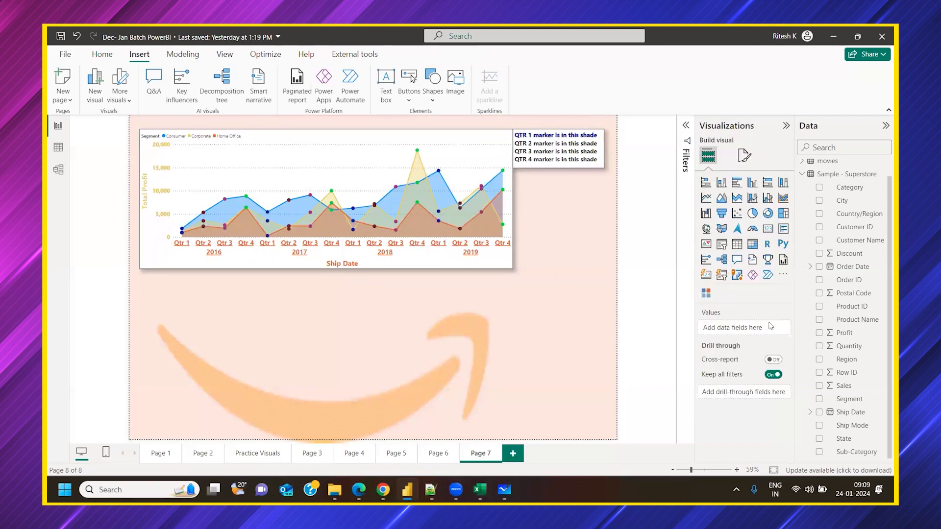
# Look up the hex color code of the area chart's 2016 Qtr 2 marker.
pyautogui.click(509, 214)
pyautogui.click(744, 155)
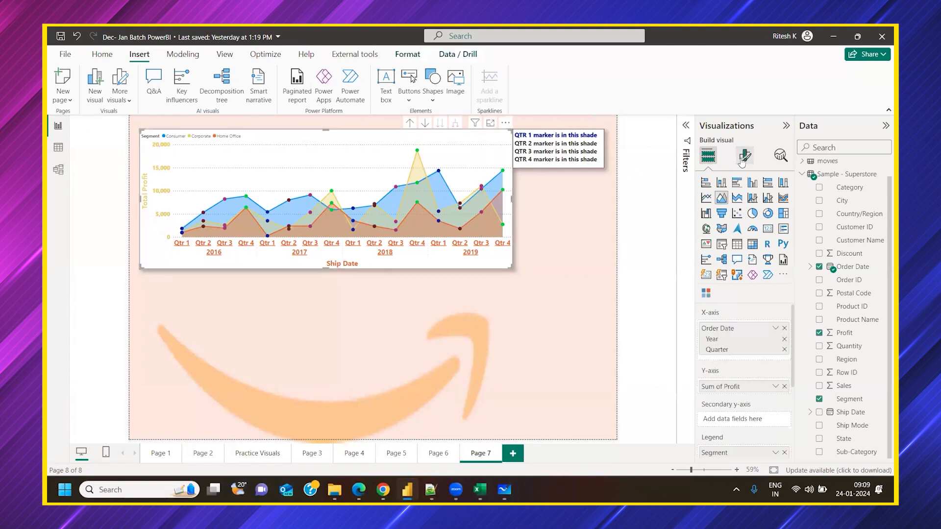
pyautogui.click(716, 388)
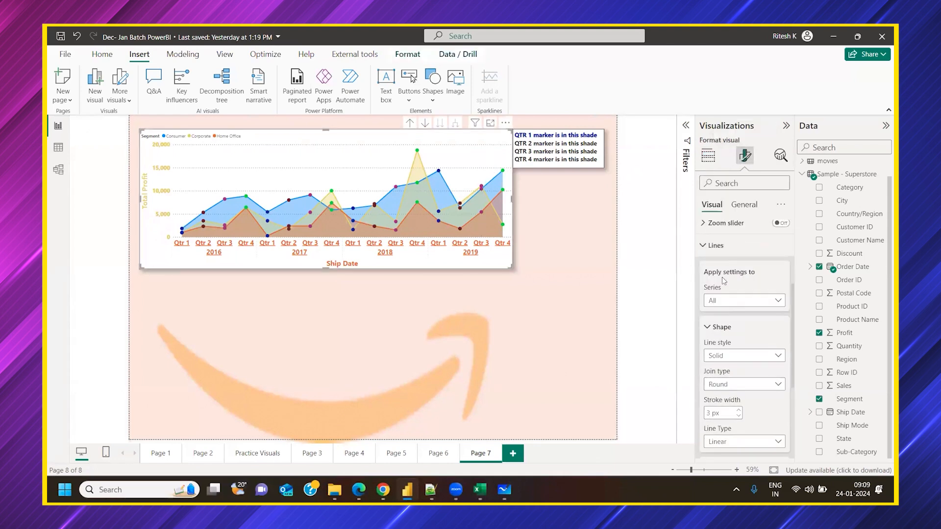
pyautogui.click(712, 246)
pyautogui.click(708, 378)
pyautogui.scroll(-3, 724, 383)
pyautogui.click(721, 395)
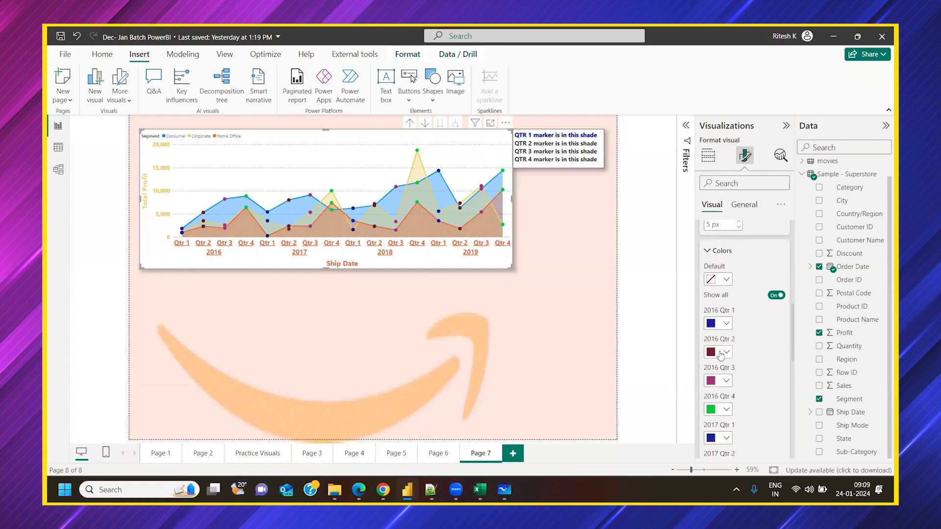
pyautogui.click(724, 352)
pyautogui.click(736, 326)
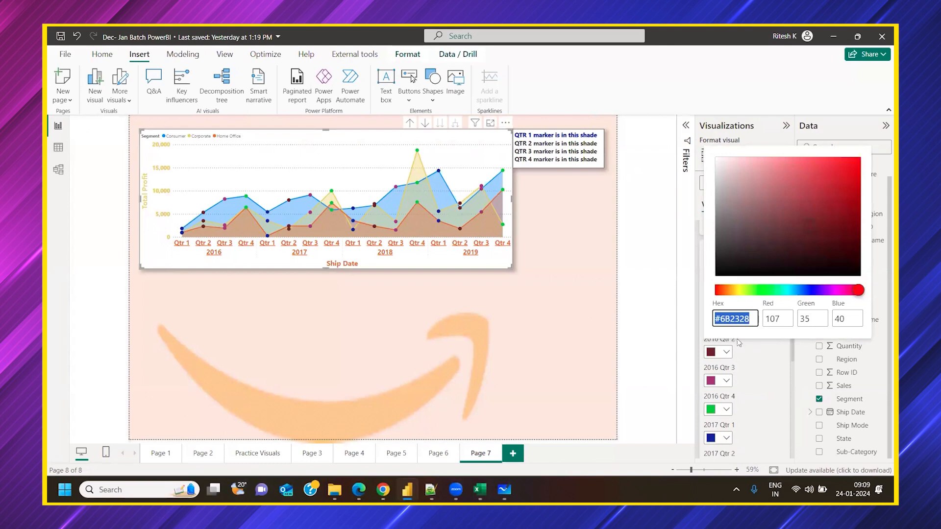
pyautogui.press('Escape')
# Make the QTR 2 line of the text box bold and color it in the dark red Qtr 2 marker shade.
pyautogui.moveTo(597, 143); pyautogui.dragTo(518, 143)
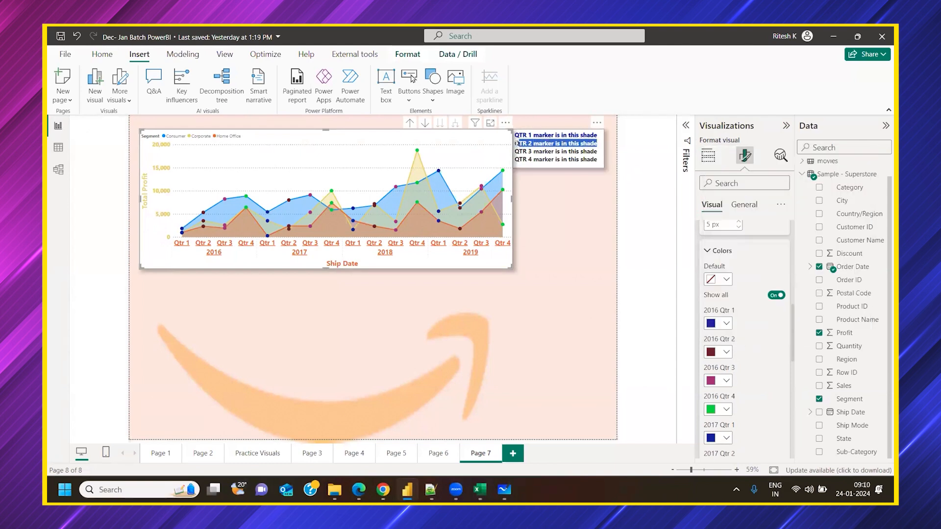
pyautogui.rightClick(516, 143)
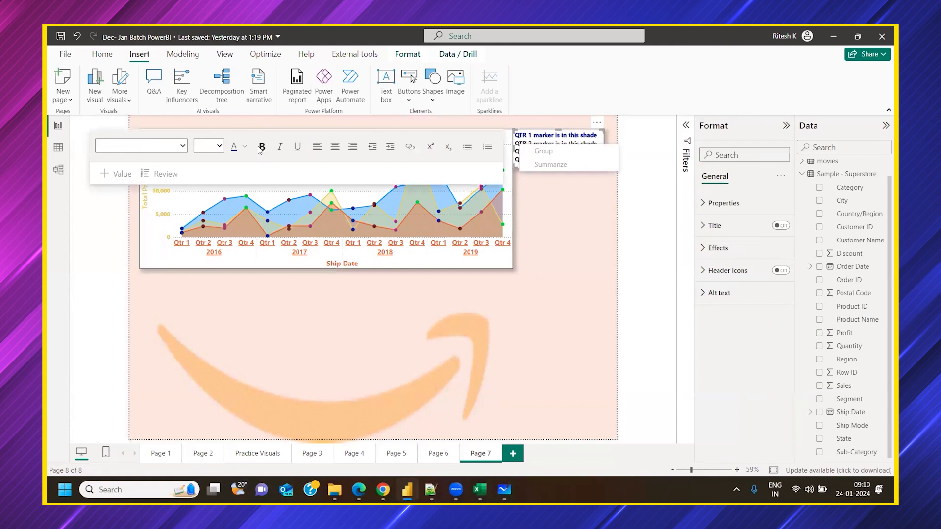
pyautogui.press('Escape')
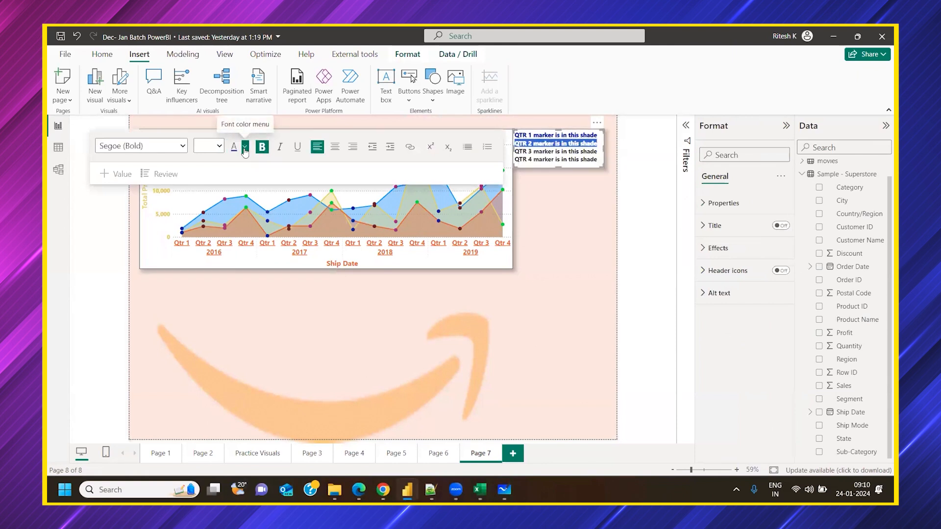
pyautogui.click(244, 147)
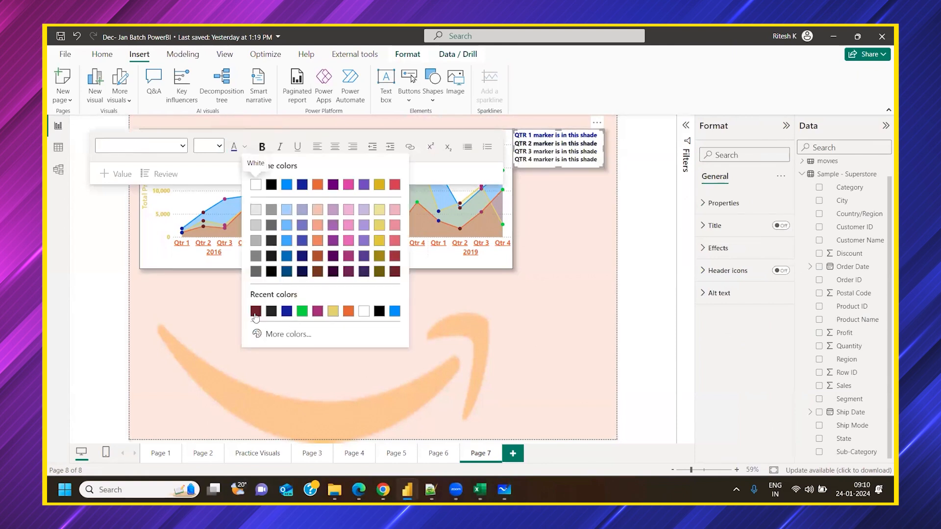
pyautogui.click(300, 310)
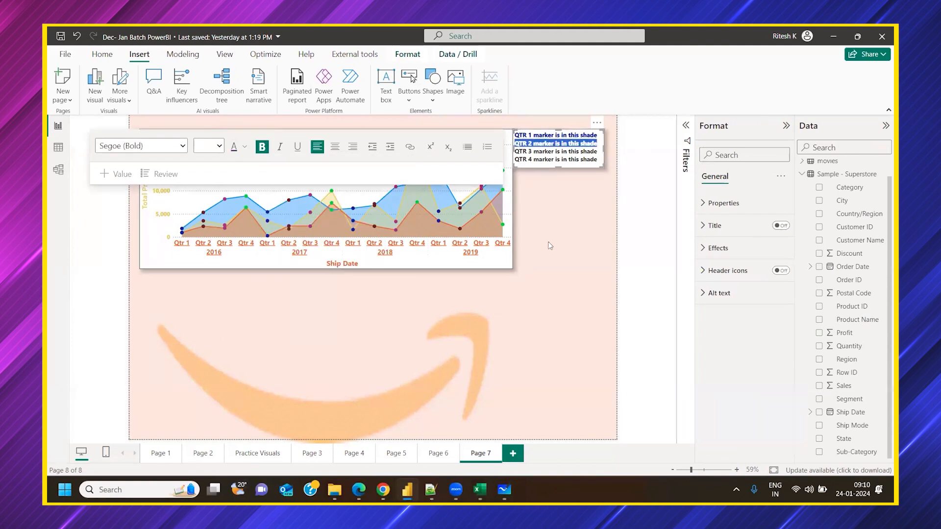
pyautogui.click(580, 248)
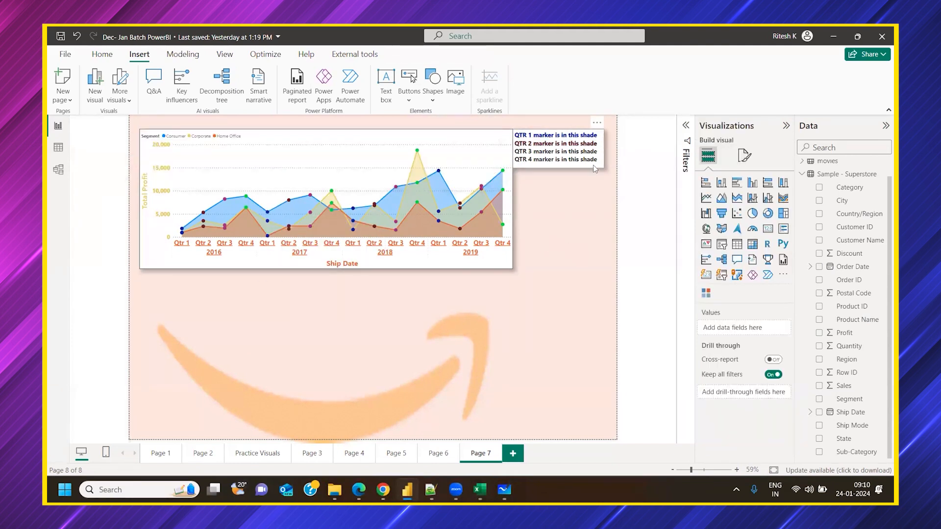
pyautogui.moveTo(597, 152); pyautogui.dragTo(525, 154)
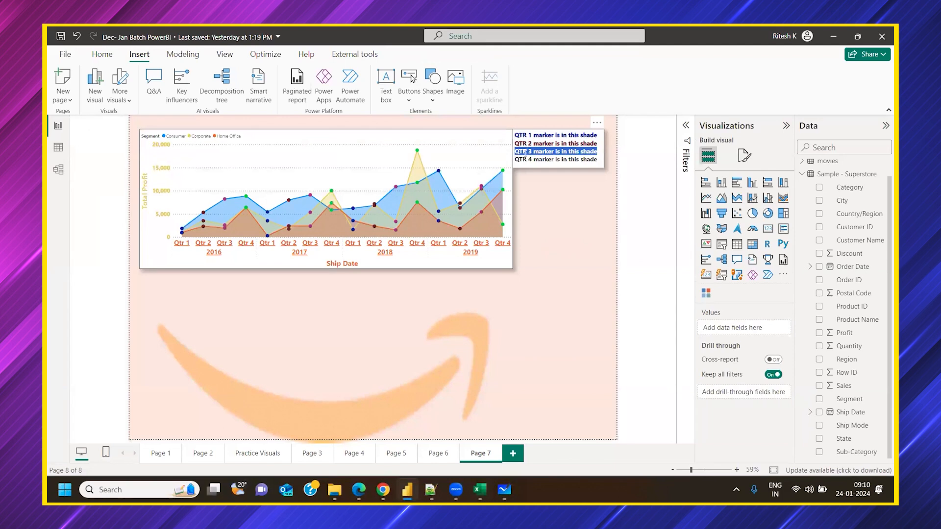
pyautogui.click(563, 242)
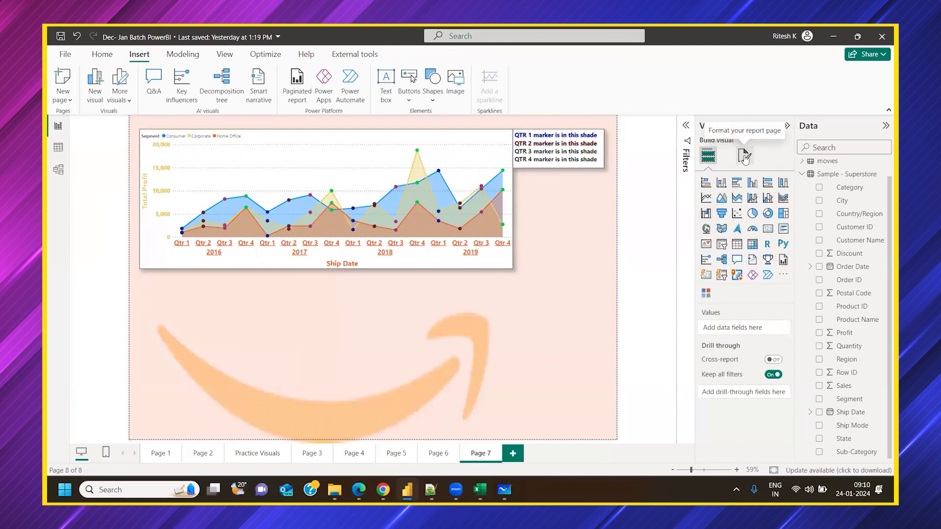
pyautogui.click(744, 158)
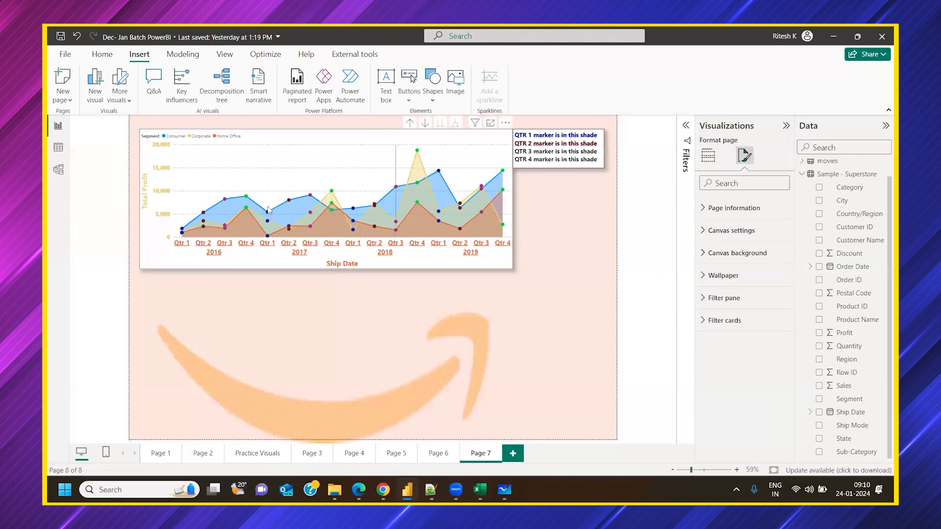
pyautogui.moveTo(252, 160)
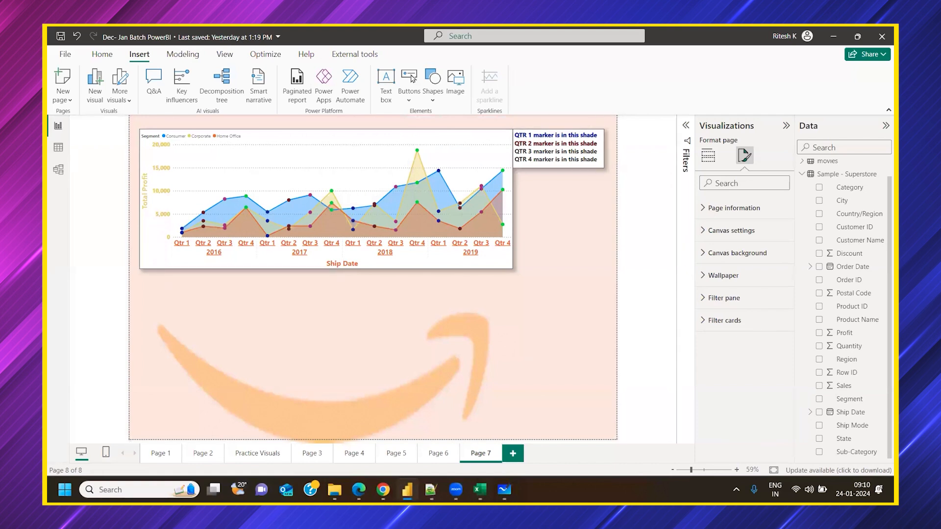
# Switch to Notepad++ and review the notes on steps to remember while working on any report.
pyautogui.hotkey('alt', 'Tab')
pyautogui.scroll(9, 359, 305)
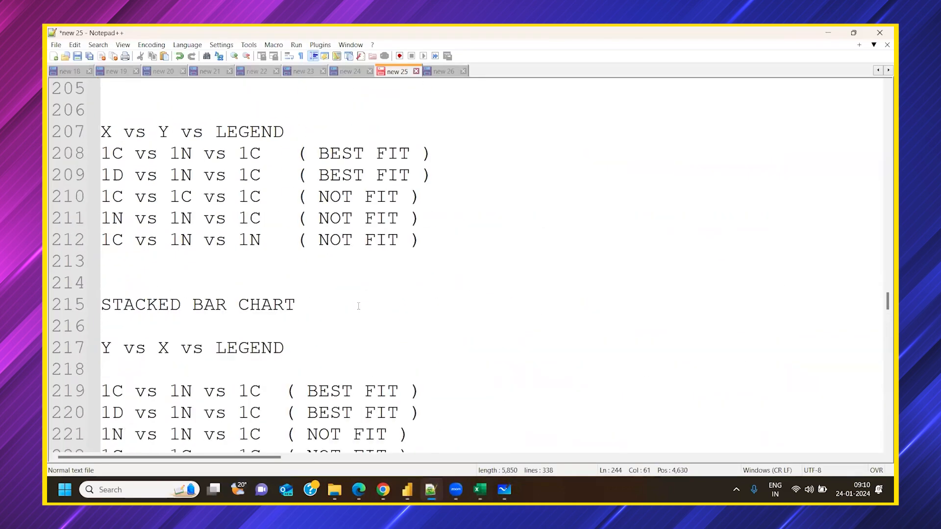
pyautogui.scroll(11, 358, 306)
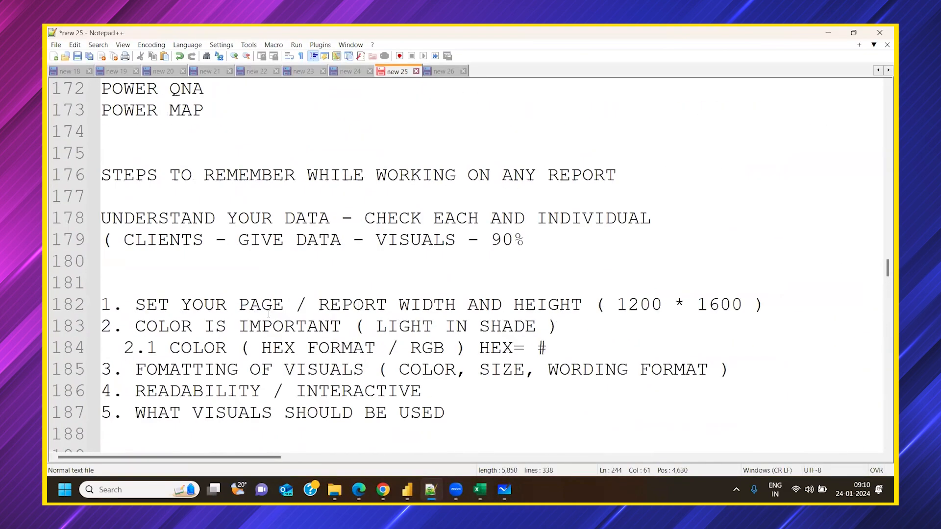
pyautogui.scroll(-1, 313, 293)
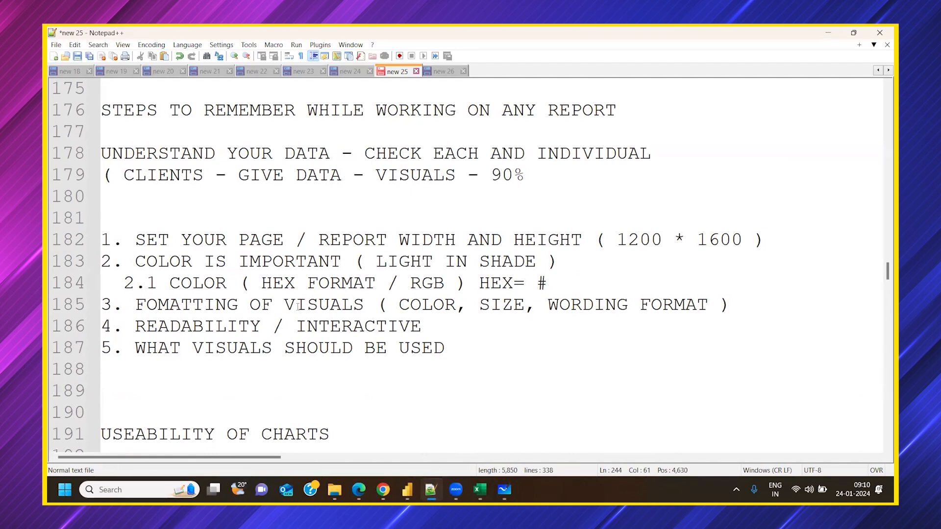
# Switch back to Power BI and look up the hex color code of the area chart's 2016 Qtr 3 marker.
pyautogui.hotkey('alt', 'Tab')
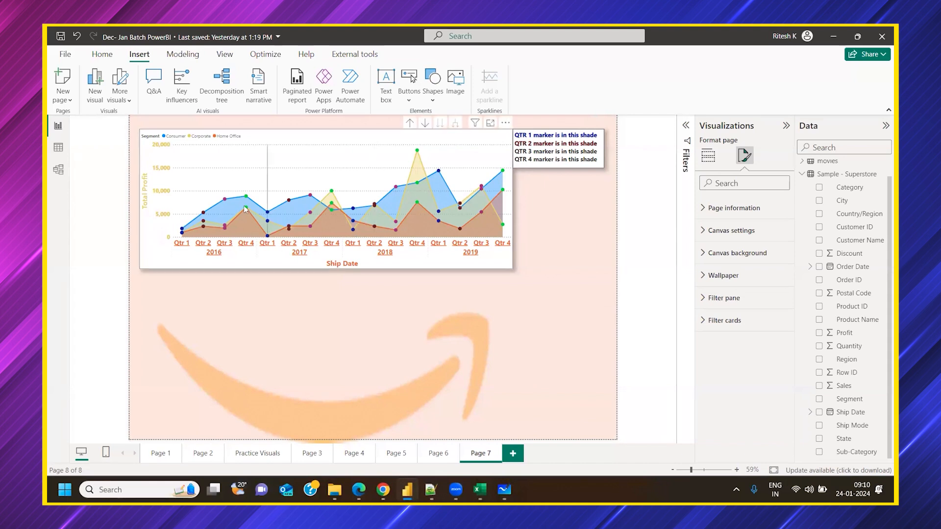
pyautogui.click(394, 187)
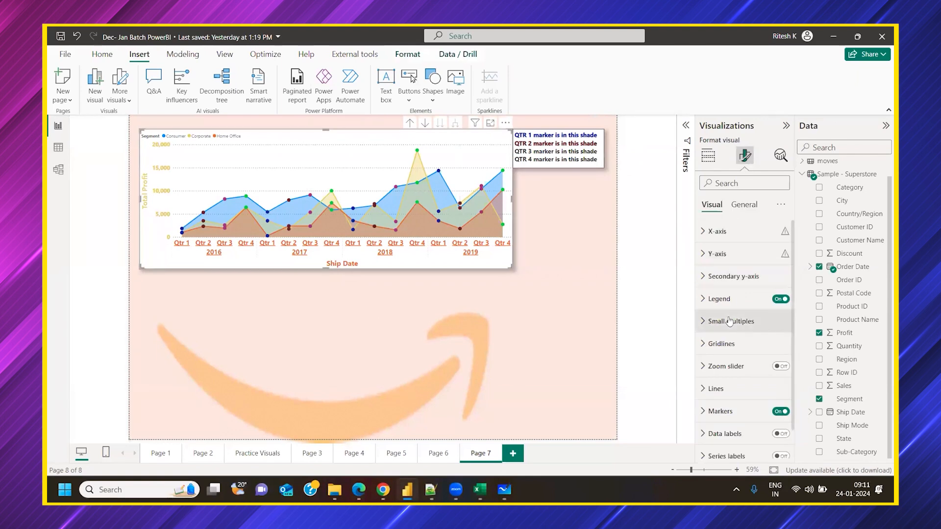
pyautogui.scroll(-1, 730, 321)
pyautogui.click(724, 380)
pyautogui.scroll(-3, 727, 378)
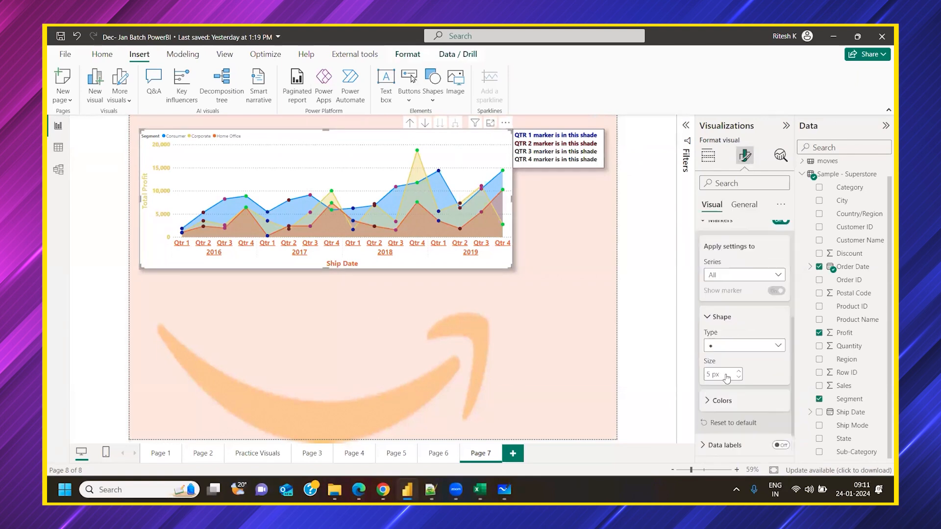
pyautogui.click(729, 377)
pyautogui.scroll(-3, 721, 373)
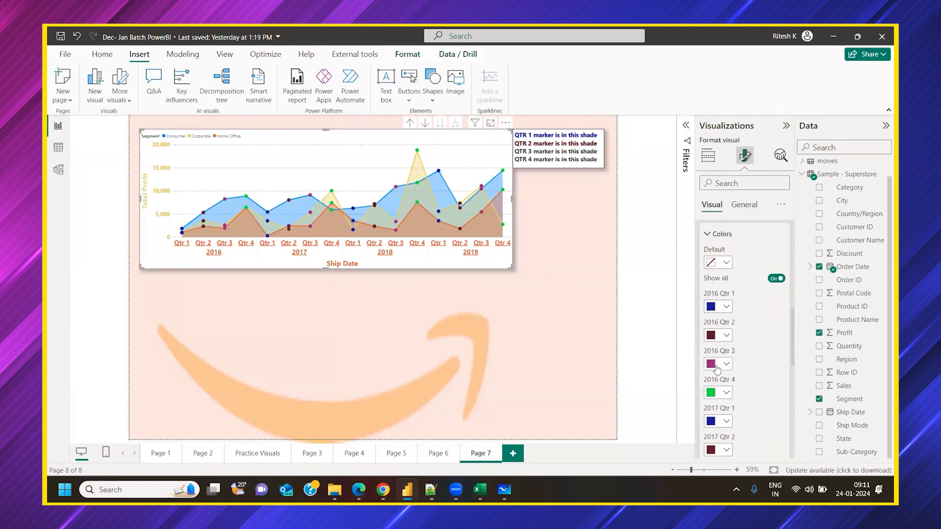
pyautogui.click(717, 369)
pyautogui.click(731, 338)
# Color the QTR 3 line of the text box in the purple Qtr 3 marker shade.
pyautogui.click(598, 151)
pyautogui.moveTo(598, 152); pyautogui.dragTo(516, 152)
pyautogui.click(244, 146)
pyautogui.click(255, 312)
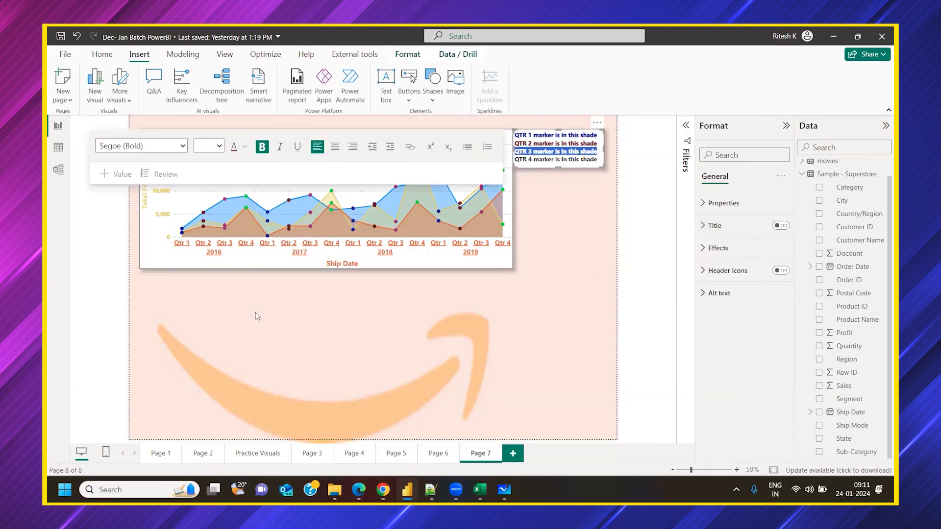
# Look up the hex color code of the area chart's 2016 Qtr 4 marker.
pyautogui.click(488, 267)
pyautogui.scroll(-4, 737, 377)
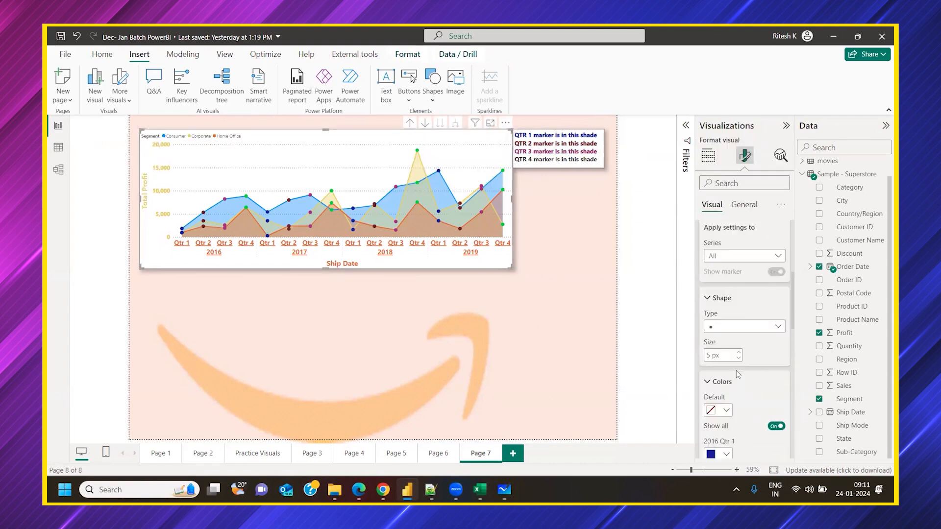
pyautogui.scroll(-2, 738, 375)
pyautogui.click(724, 429)
pyautogui.click(733, 400)
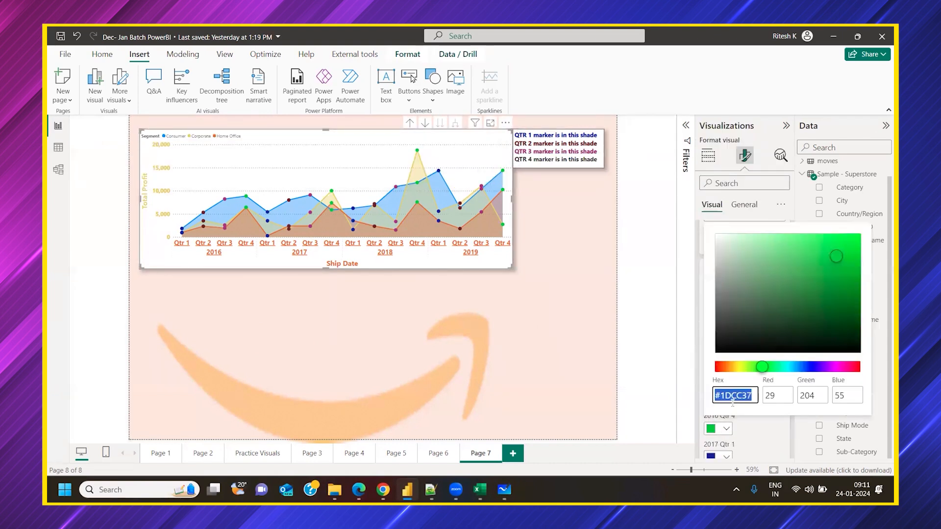
# Color the QTR 4 line of the text box in the green Qtr 4 marker shade, #1DCC37, and deselect the text box.
pyautogui.click(579, 168)
pyautogui.moveTo(599, 159); pyautogui.dragTo(513, 164)
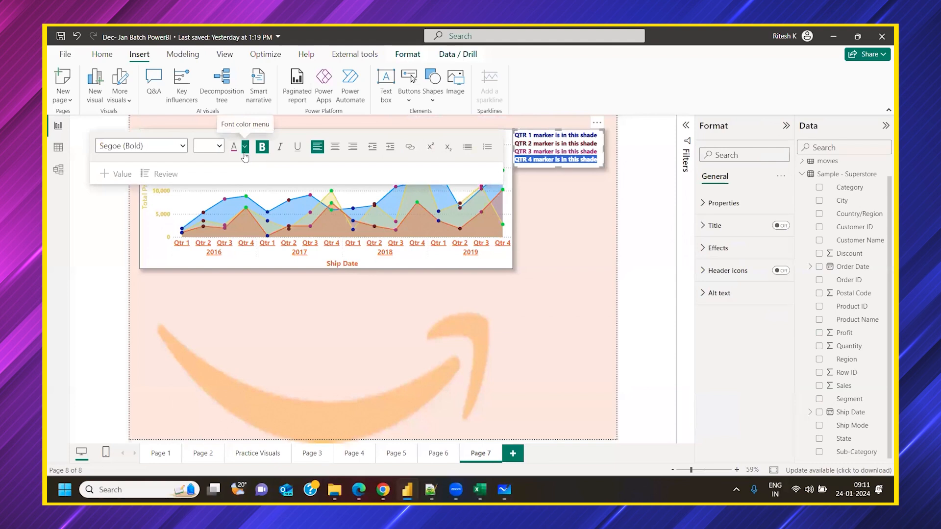
pyautogui.click(245, 152)
pyautogui.click(256, 313)
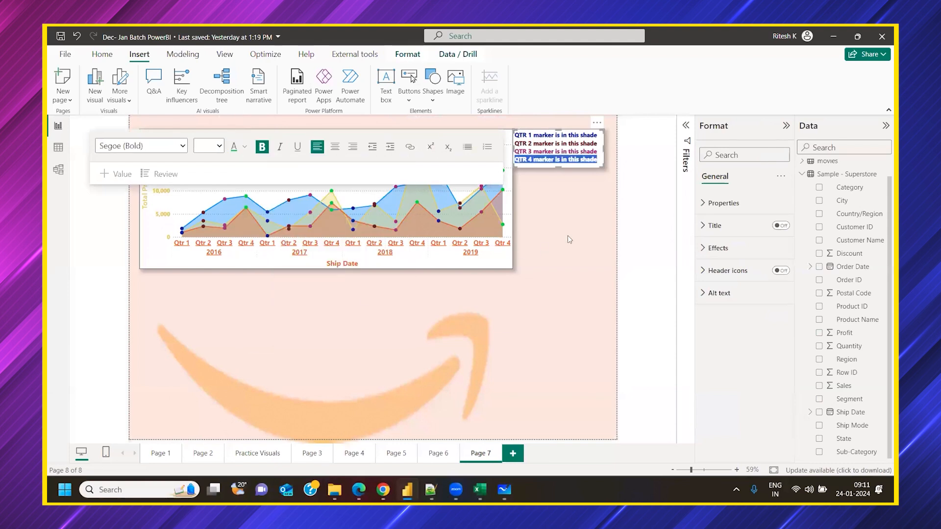
pyautogui.click(624, 226)
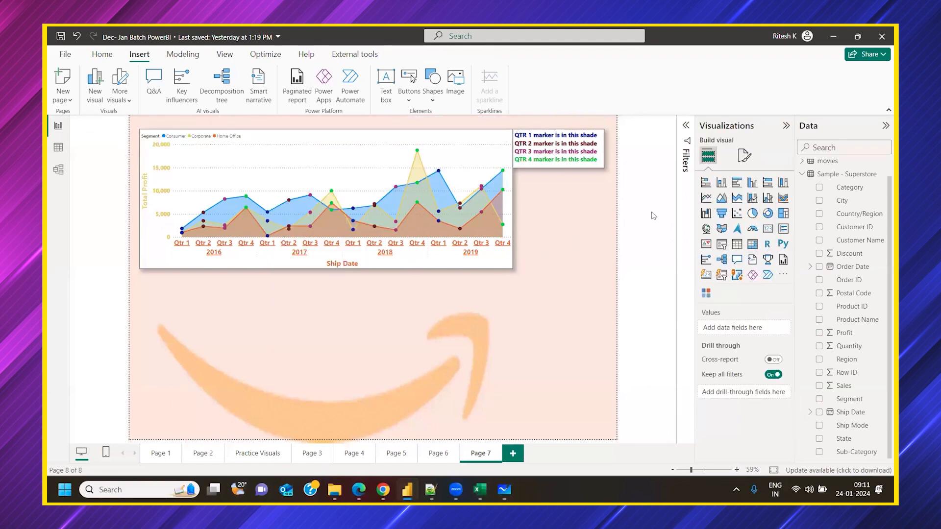
# Collapse the Visualizations and Data panes to view the report page, and expand both again.
pyautogui.click(786, 125)
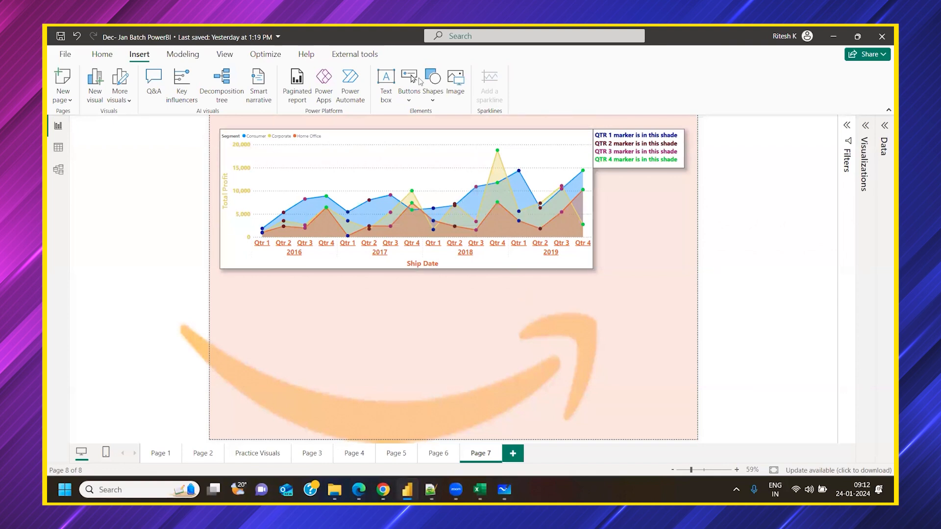
pyautogui.click(865, 126)
pyautogui.click(884, 128)
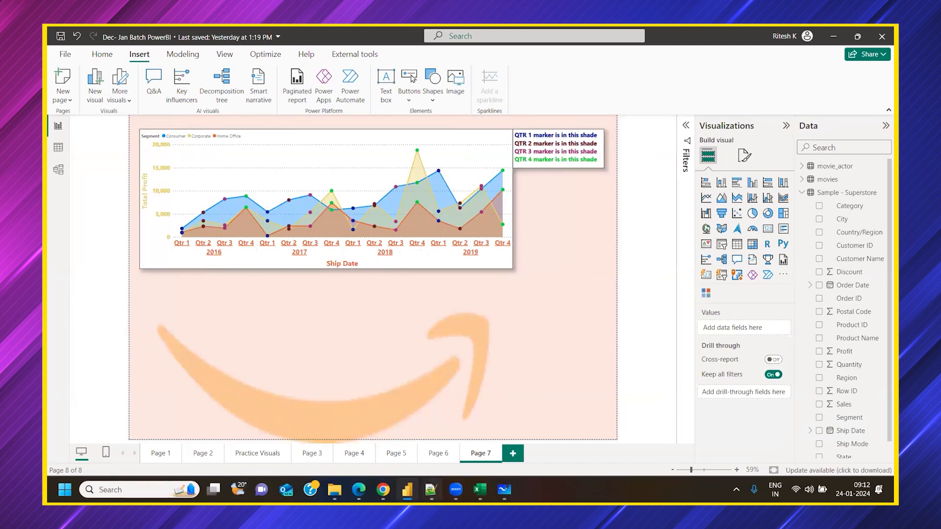
# Switch to Notepad++ and look through the chart notes and the example sections that follow them.
pyautogui.click(431, 490)
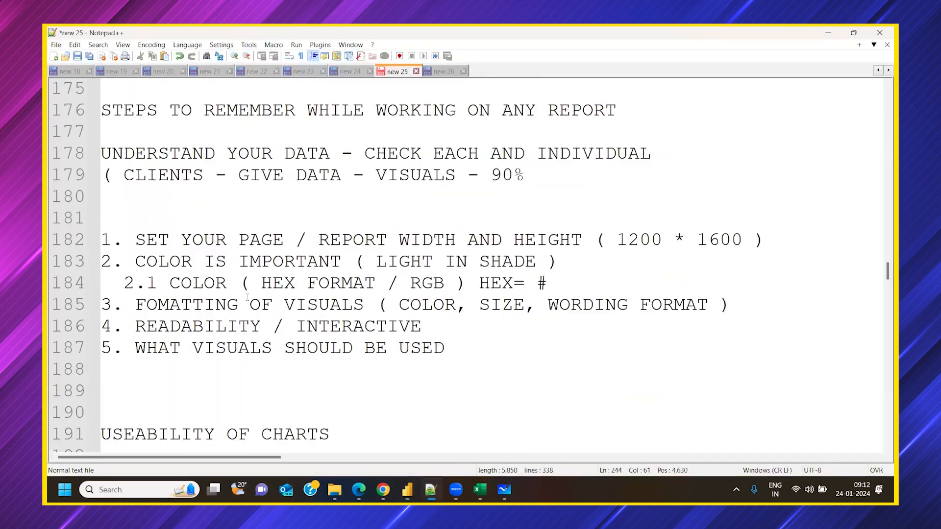
pyautogui.scroll(-17, 247, 297)
pyautogui.scroll(-9, 252, 311)
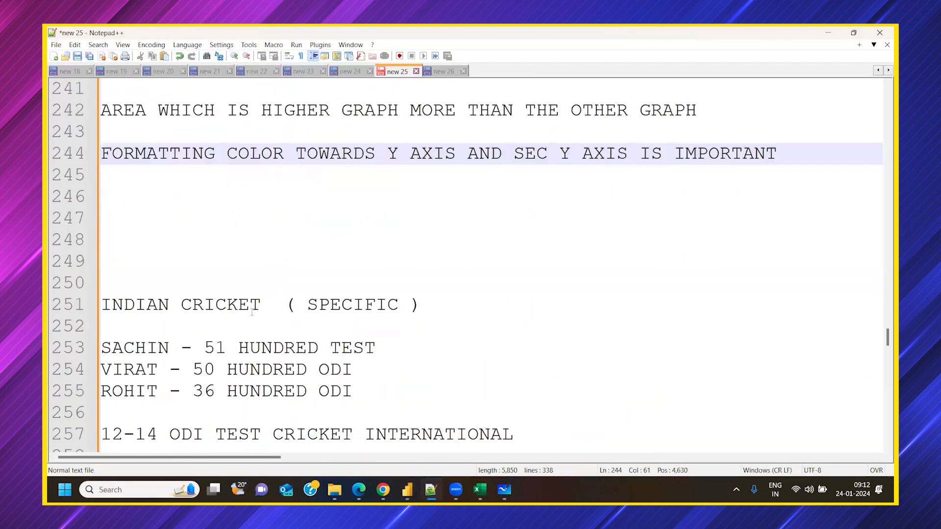
pyautogui.scroll(2, 252, 312)
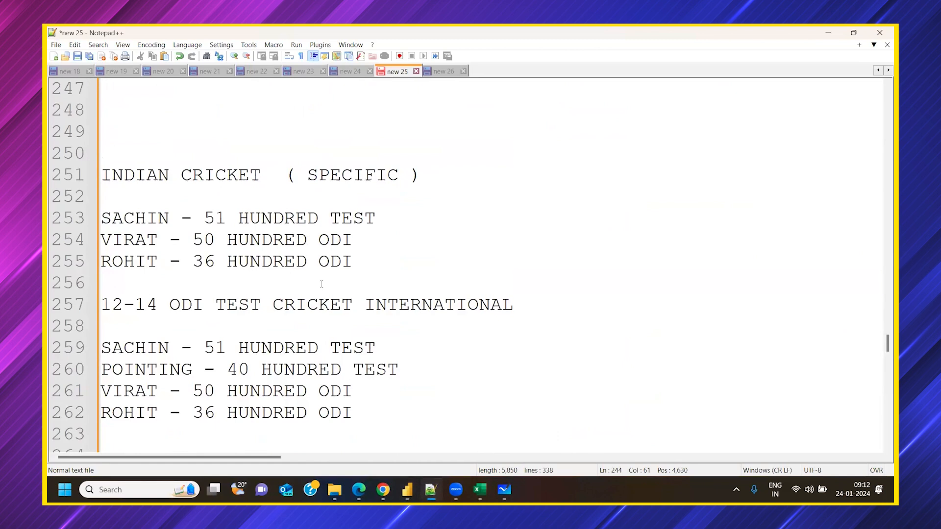
pyautogui.scroll(2, 322, 284)
pyautogui.scroll(1, 321, 285)
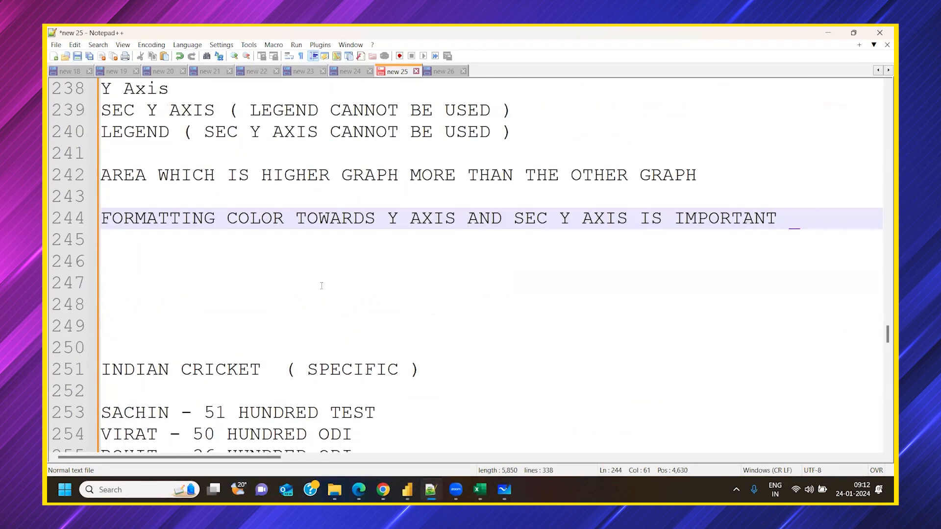
pyautogui.scroll(-2, 321, 286)
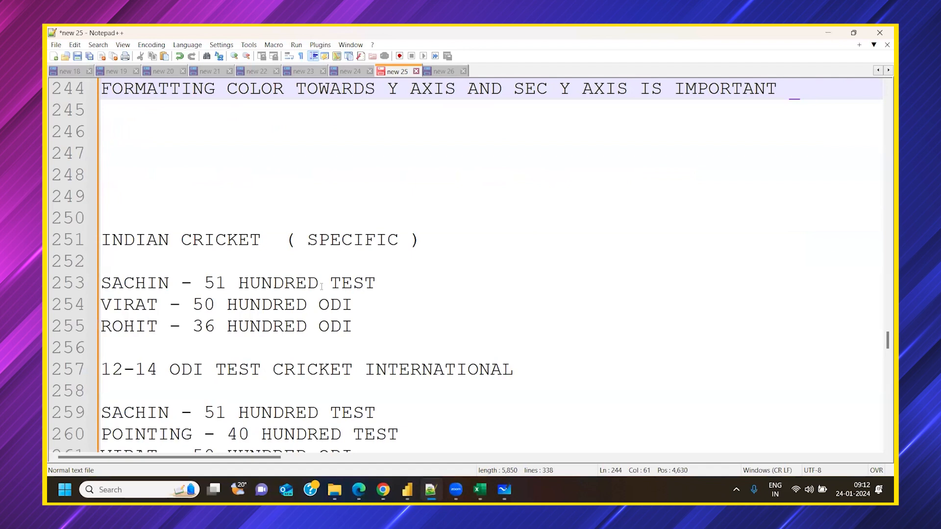
pyautogui.scroll(-5, 321, 285)
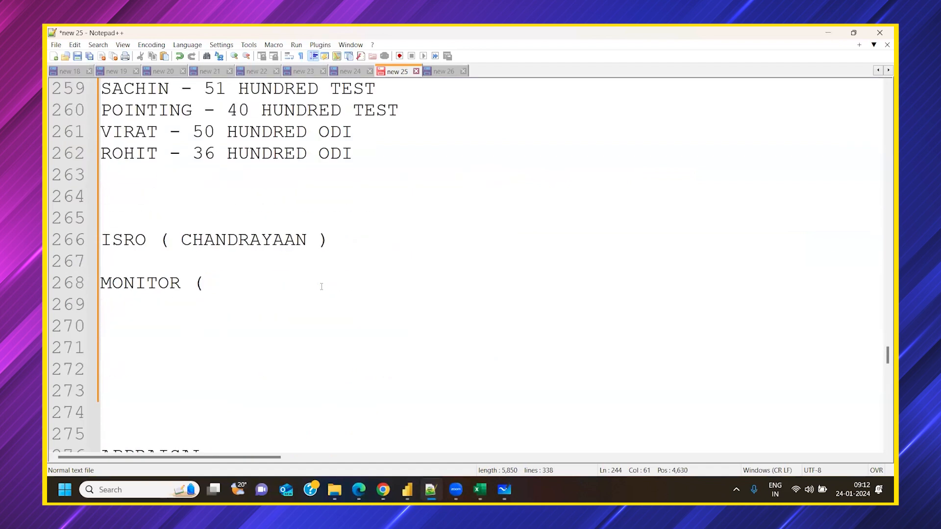
pyautogui.scroll(-1, 322, 286)
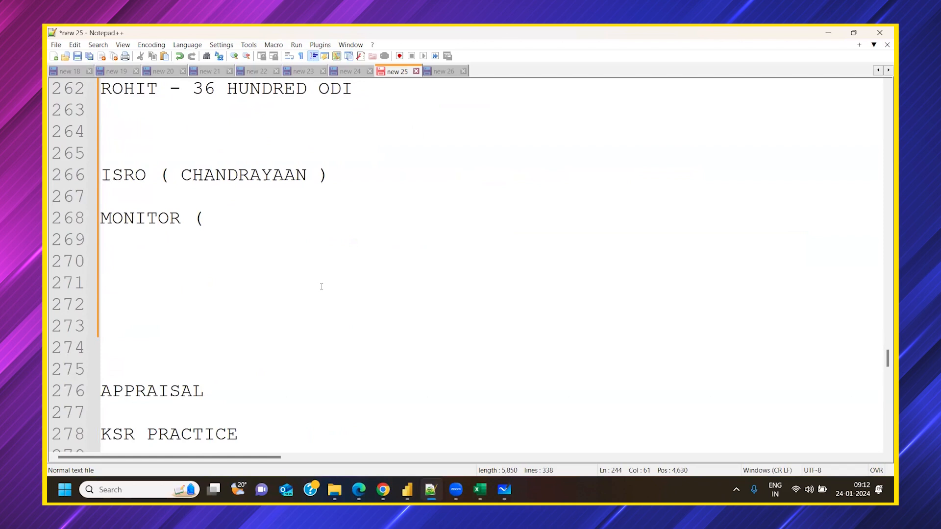
pyautogui.scroll(-5, 259, 266)
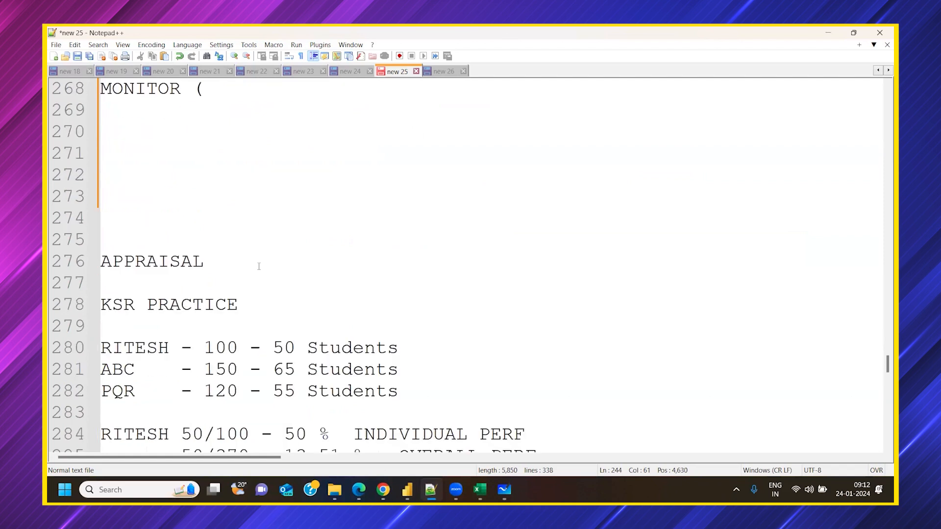
pyautogui.scroll(2, 259, 266)
pyautogui.scroll(-3, 259, 267)
pyautogui.scroll(-11, 259, 268)
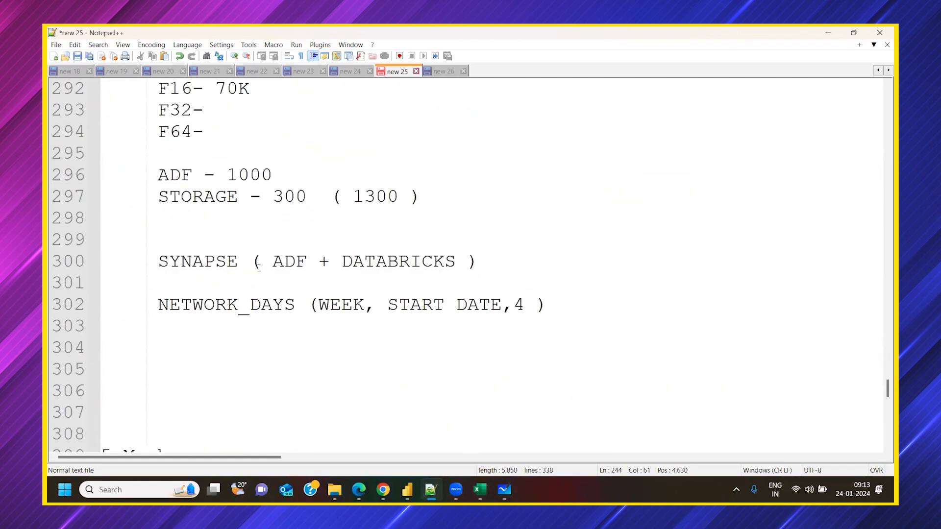
pyautogui.scroll(20, 259, 269)
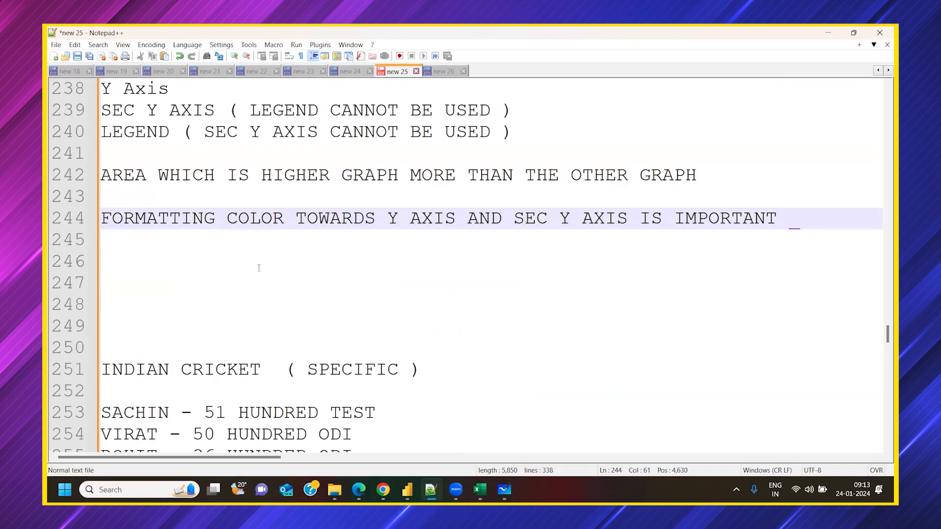
# Review the line and area chart notes, highlighting the word LEGEND in the legend rule and LINE in the heading.
pyautogui.click(662, 322)
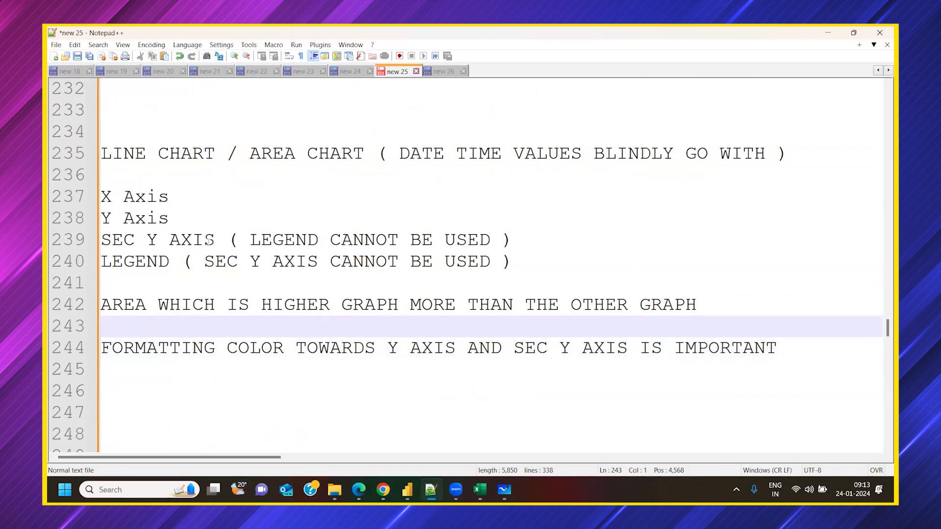
pyautogui.click(156, 261)
pyautogui.doubleClick(148, 263)
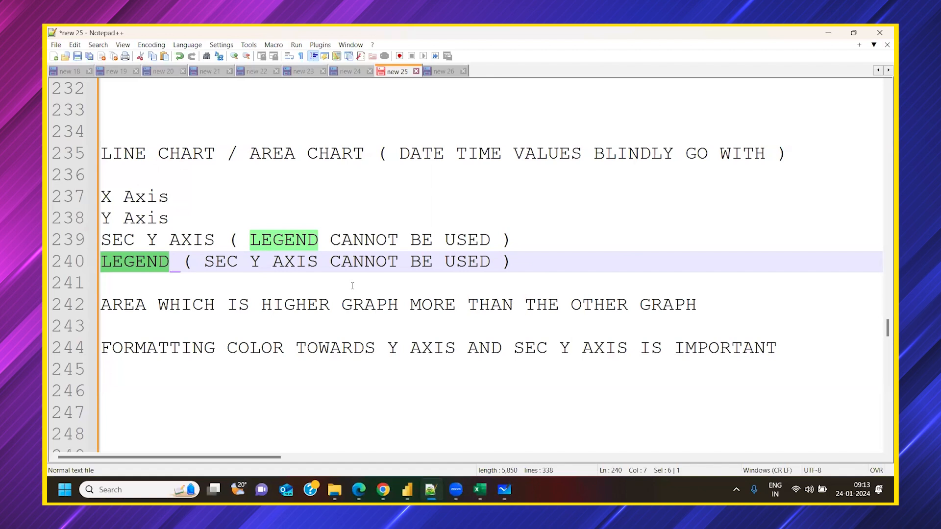
pyautogui.doubleClick(141, 163)
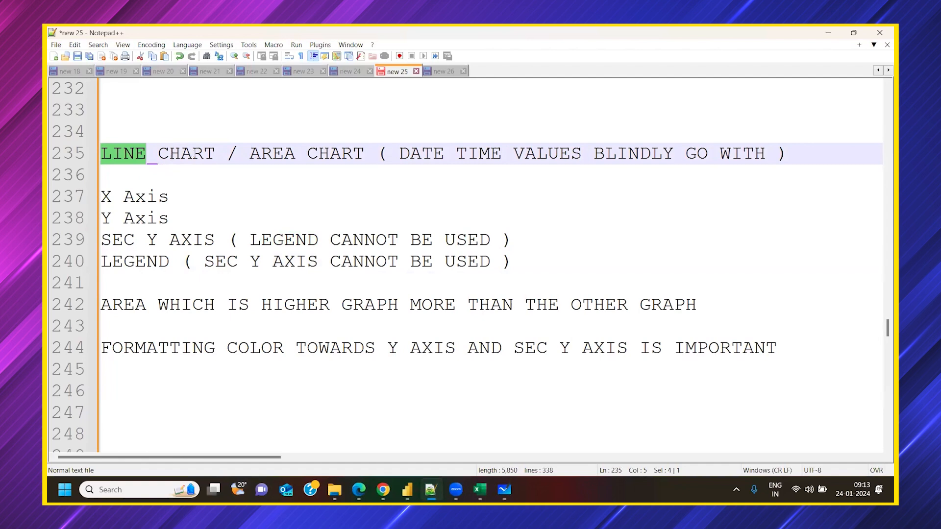
pyautogui.click(261, 148)
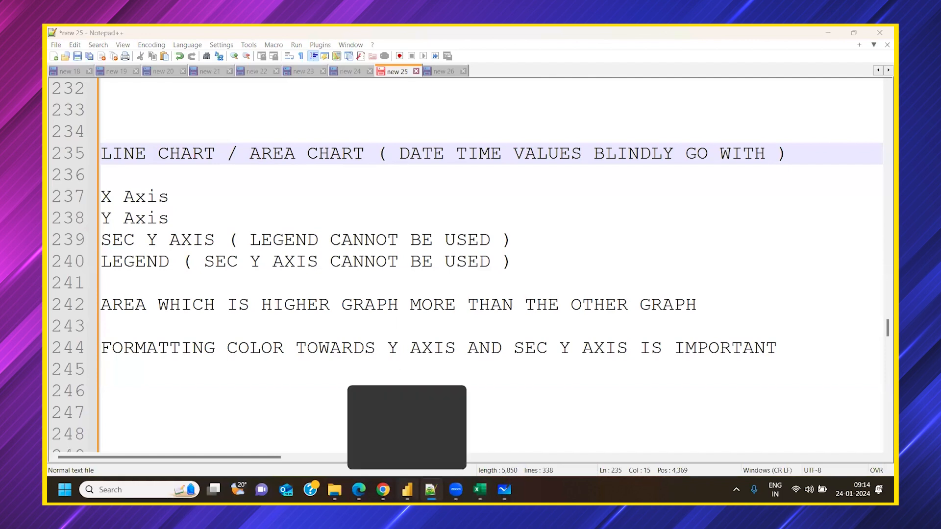
# Switch to File Explorer and open the DAX Explanations workbook from the SQL, PowerBI, Fabric and Azure Engg folder.
pyautogui.click(407, 490)
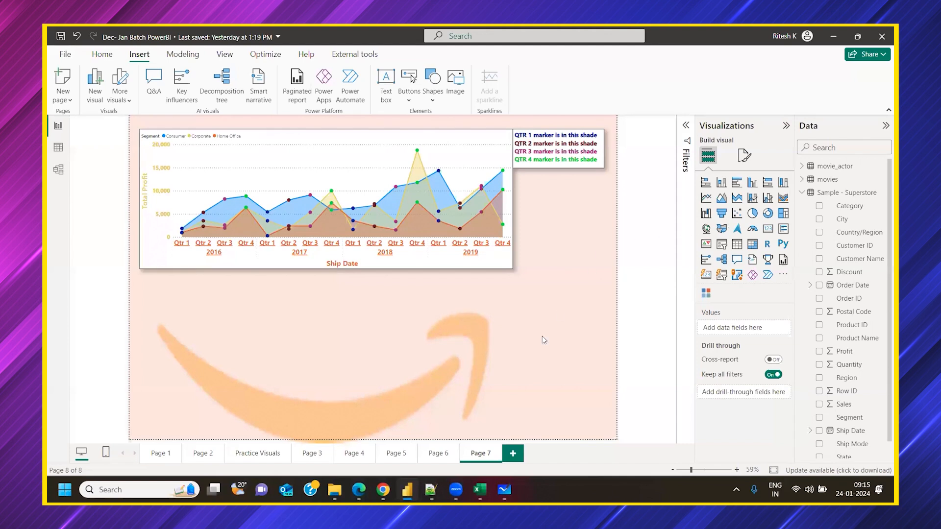
pyautogui.moveTo(475, 487)
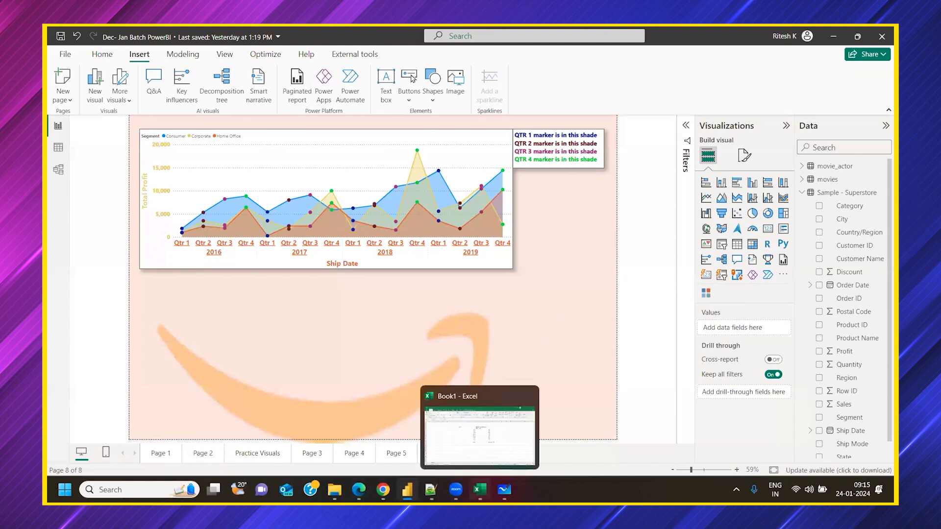
pyautogui.click(334, 489)
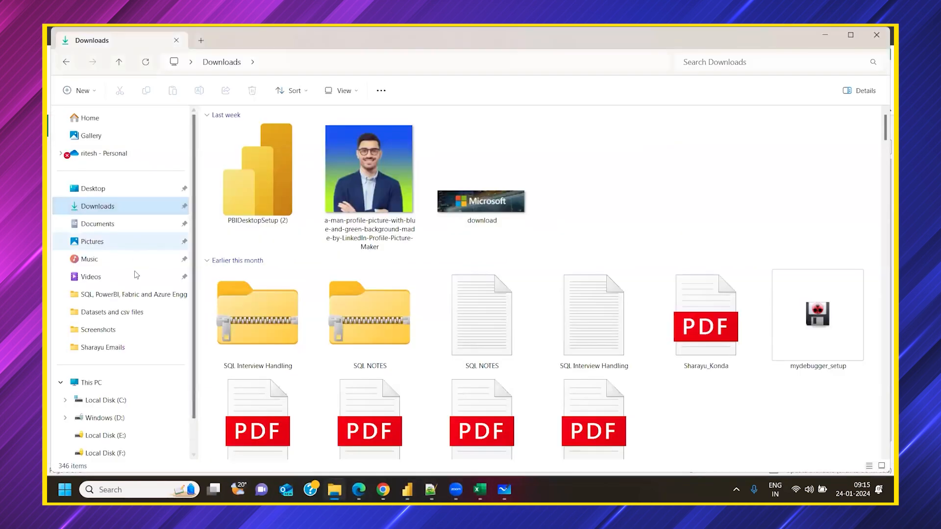
pyautogui.click(128, 294)
pyautogui.click(267, 293)
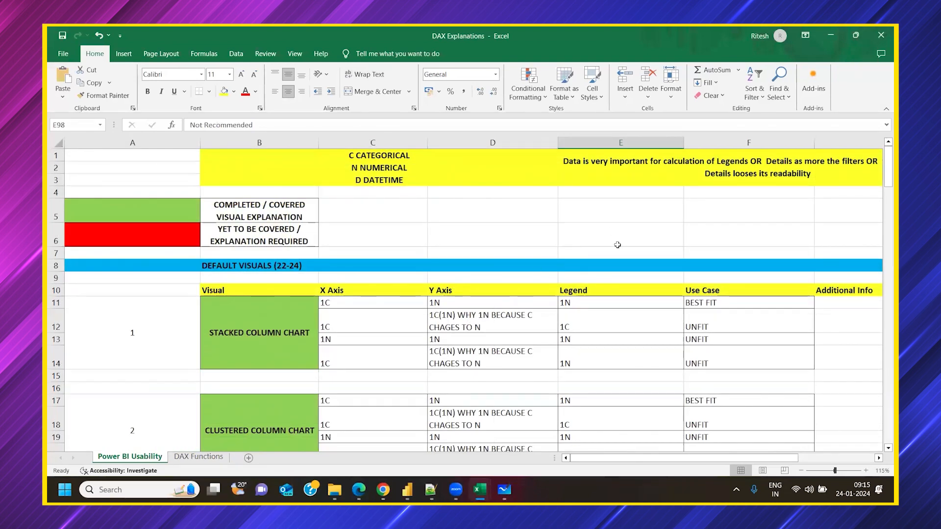
# Look through the Power BI Usability sheet from the column and bar chart tables down to the line and area chart rows.
pyautogui.scroll(-5, 617, 245)
pyautogui.scroll(1, 621, 252)
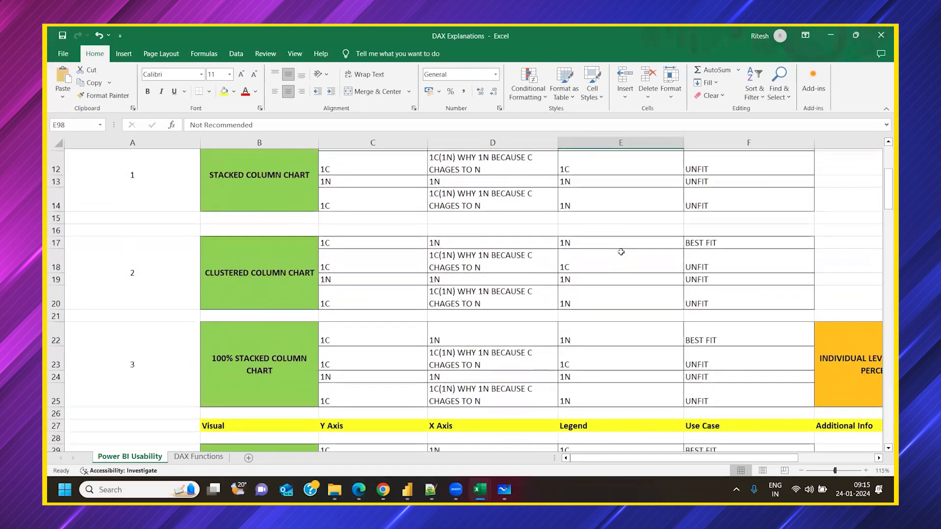
pyautogui.scroll(1, 621, 252)
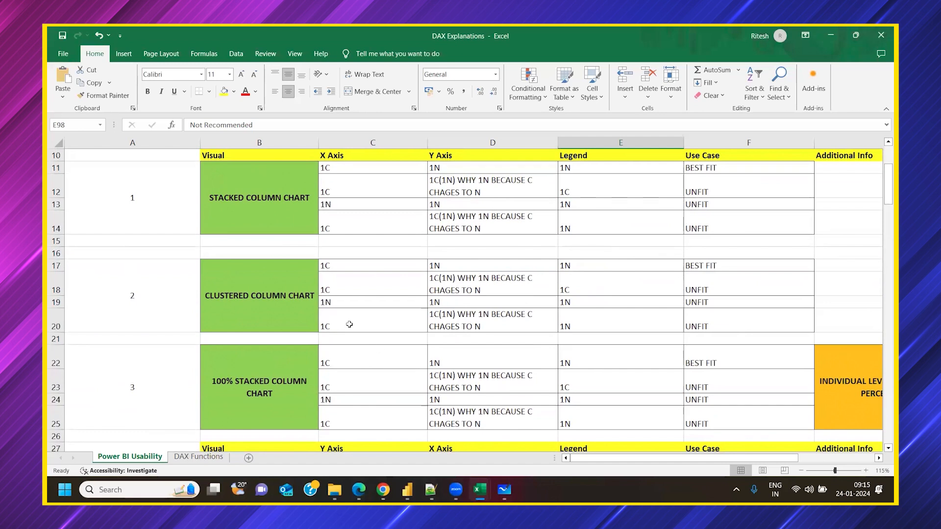
pyautogui.scroll(-4, 496, 290)
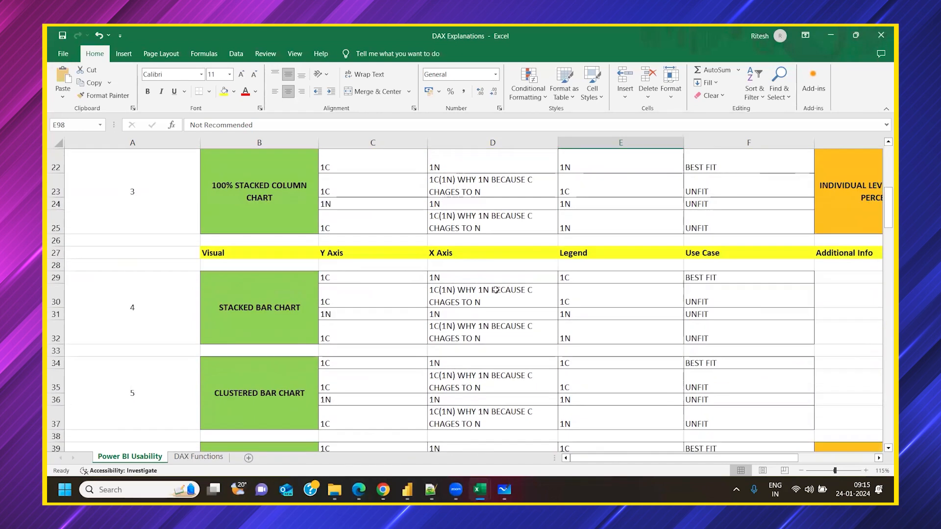
pyautogui.scroll(-11, 496, 290)
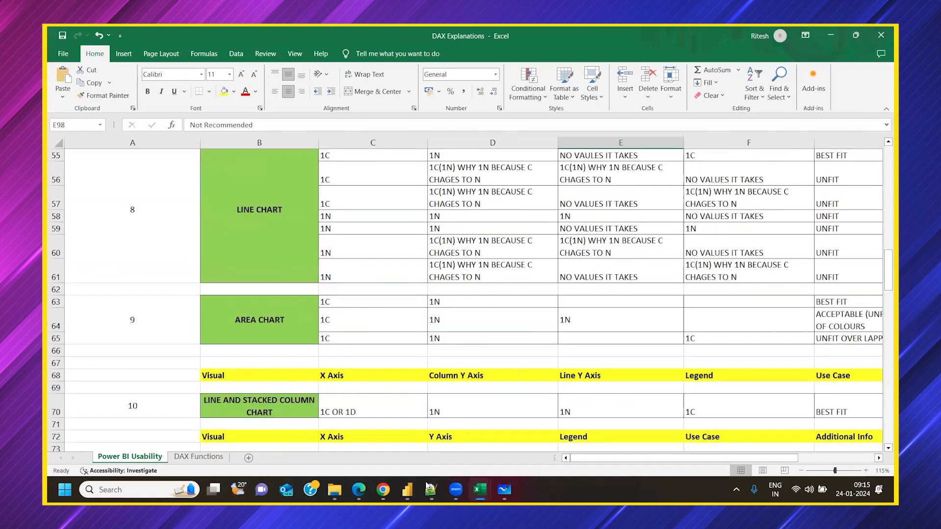
# Switch to Notepad++ to check the line and area chart notes, and return to the DAX Explanations workbook in Excel.
pyautogui.click(430, 489)
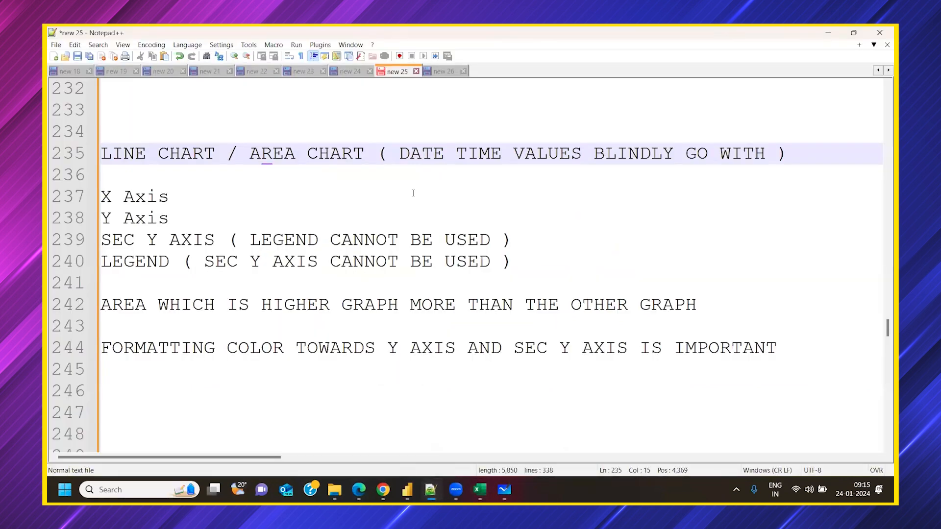
pyautogui.moveTo(479, 489)
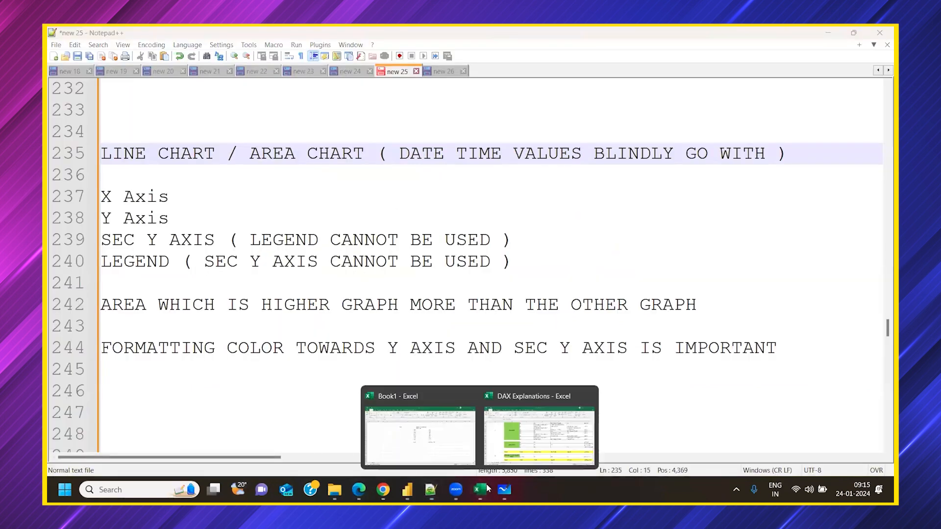
pyautogui.click(539, 424)
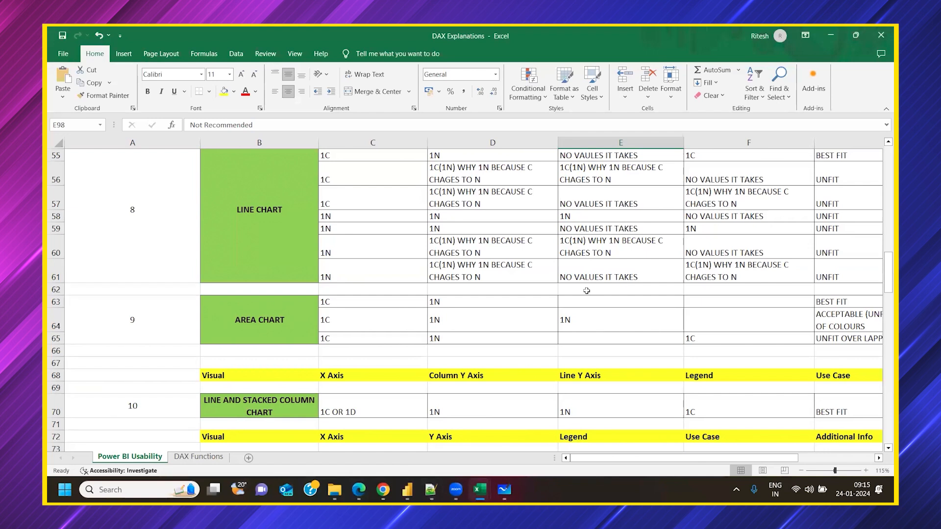
# Examine the line chart table's X axis, Y axis, secondary Y axis, legend and use case combinations together with its headings.
pyautogui.scroll(4, 587, 291)
pyautogui.moveTo(582, 458); pyautogui.dragTo(482, 476)
pyautogui.scroll(-3, 532, 302)
pyautogui.scroll(3, 533, 304)
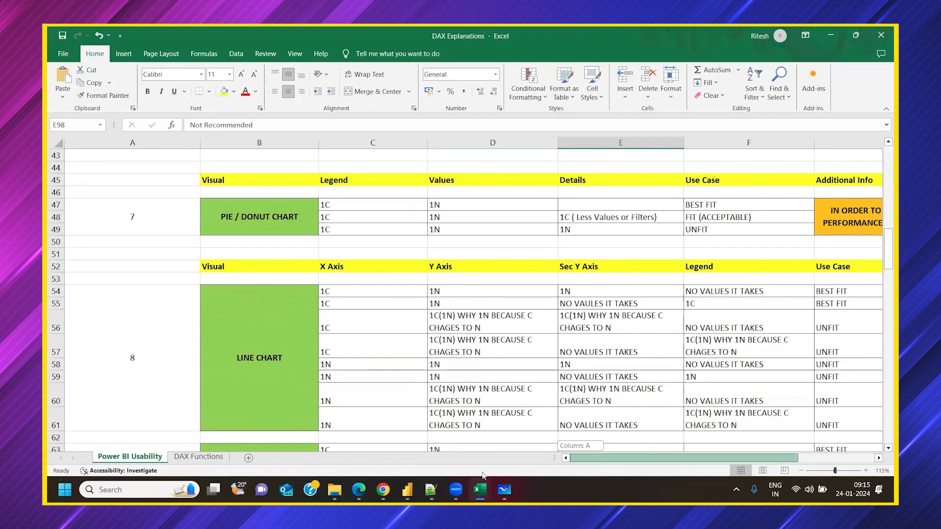